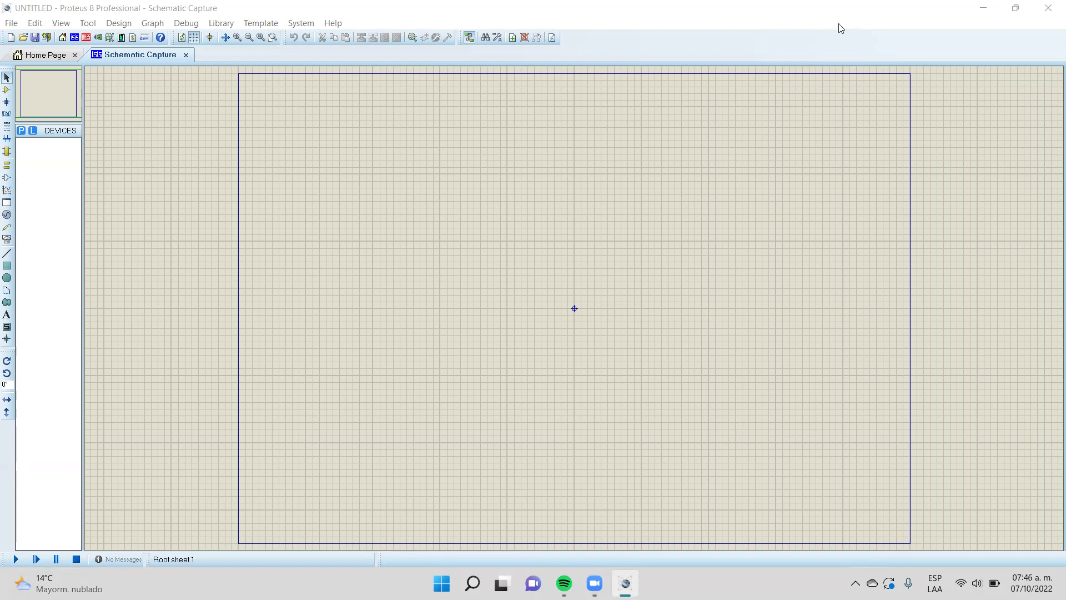
Search the device library for the LM741 operational amplifier and examine its schematic and package previews
{"action": "left_click", "coordinate": [21, 131]}
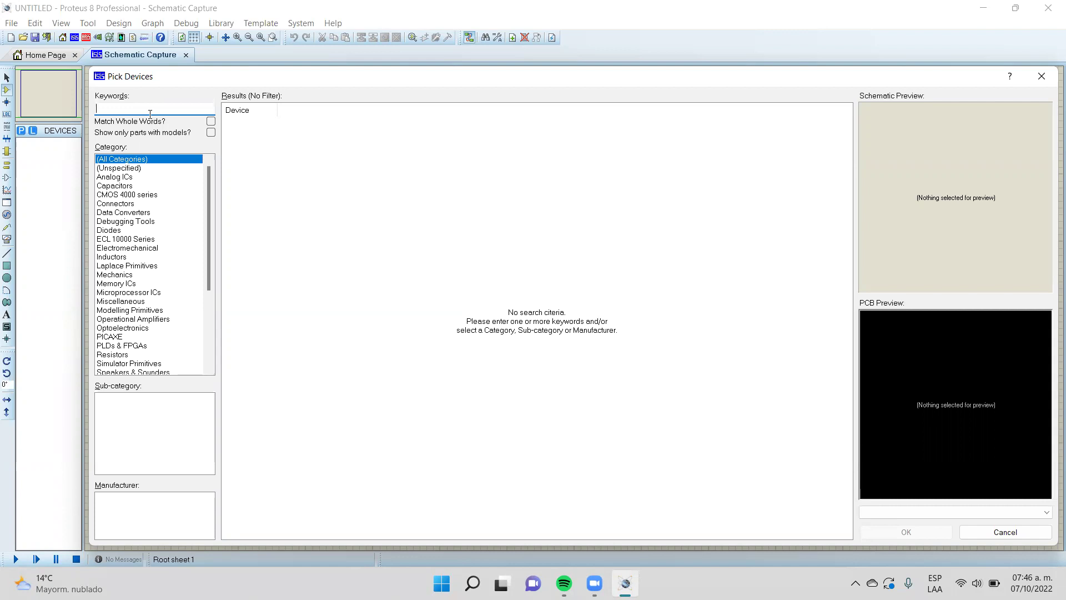
{"action": "type", "text": "lm4"}
{"action": "key", "text": "BackSpace"}
{"action": "key", "text": "BackSpace"}
{"action": "key", "text": "BackSpace"}
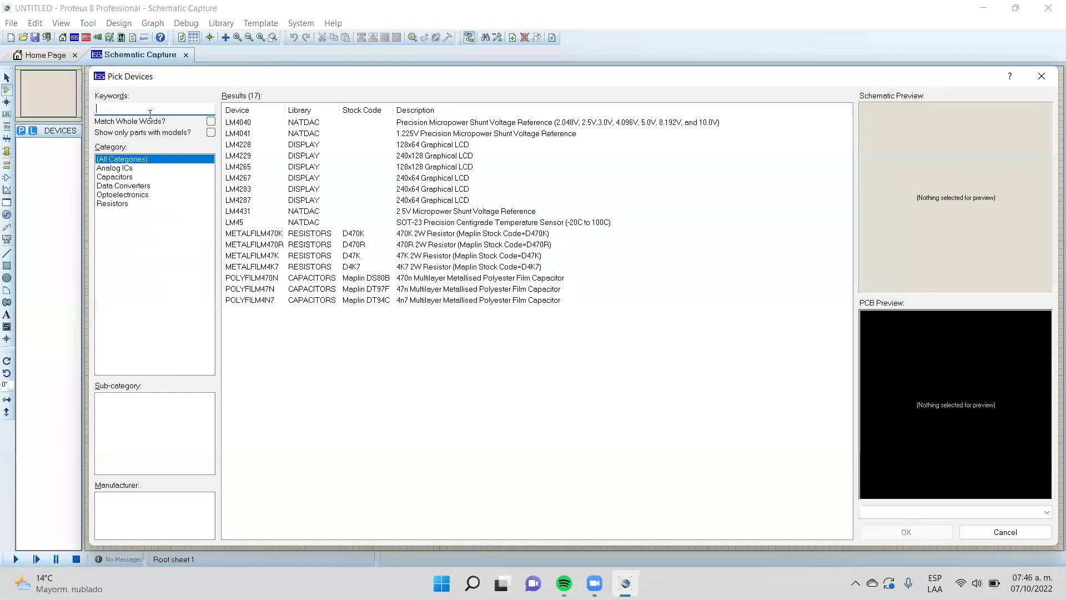
{"action": "type", "text": "lm7431"}
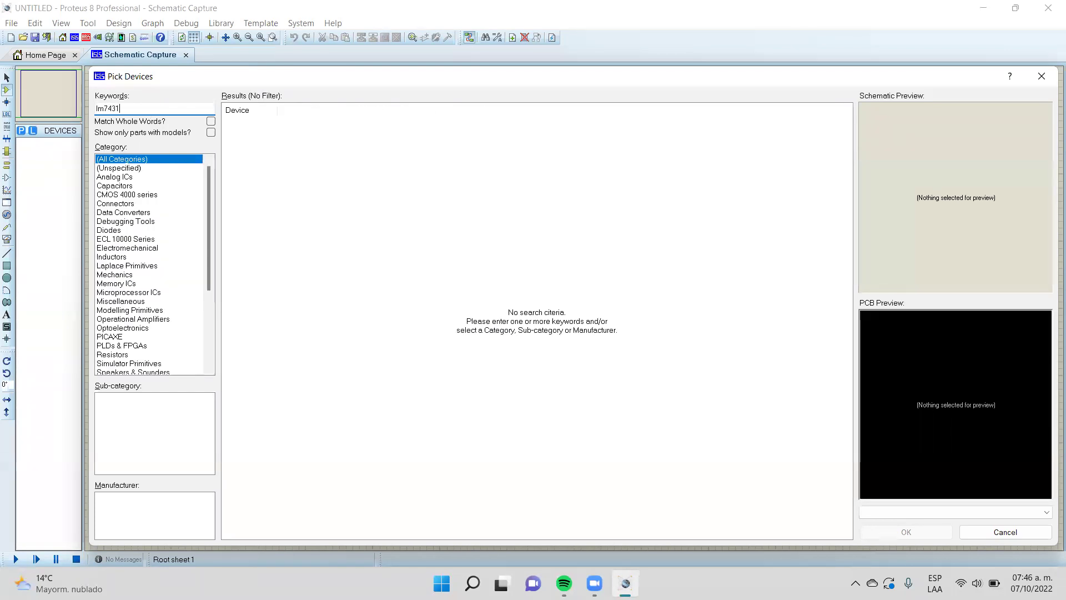
{"action": "key", "text": "BackSpace"}
{"action": "key", "text": "BackSpace"}
{"action": "type", "text": "41"}
{"action": "key", "text": "BackSpace"}
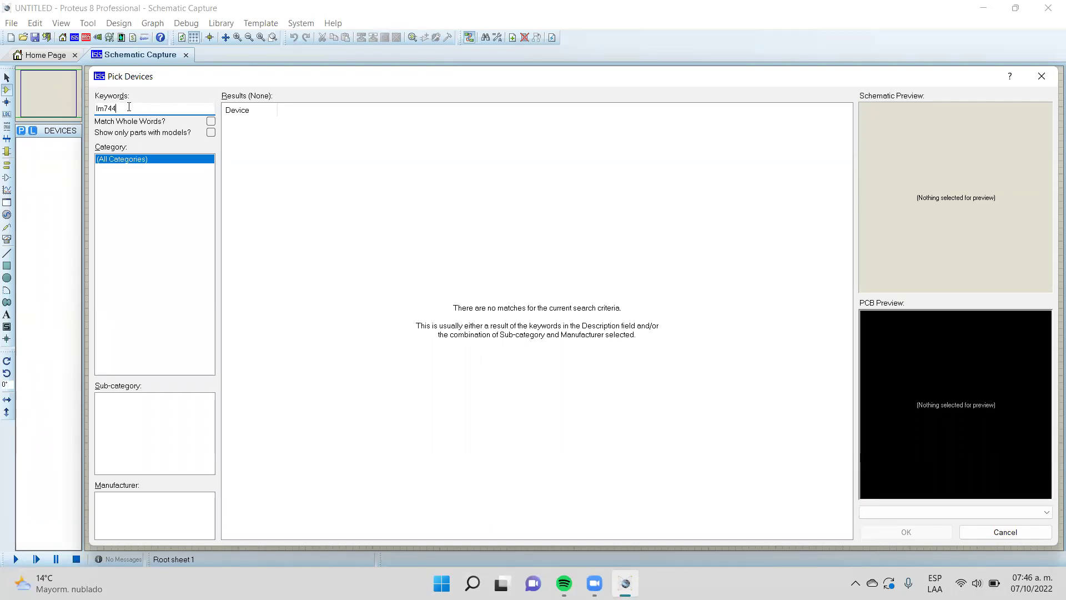
{"action": "type", "text": "1"}
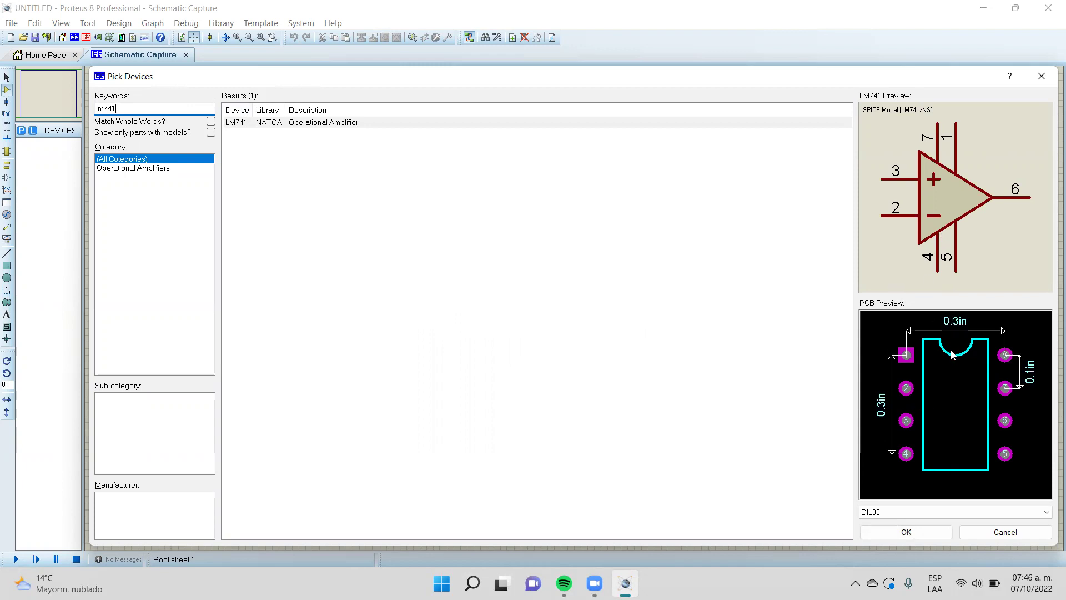
Search the device library for the TL082 operational amplifier and examine its previews
{"action": "key", "text": "BackSpace"}
{"action": "key", "text": "BackSpace"}
{"action": "key", "text": "BackSpace"}
{"action": "key", "text": "BackSpace"}
{"action": "type", "text": "tl082"}
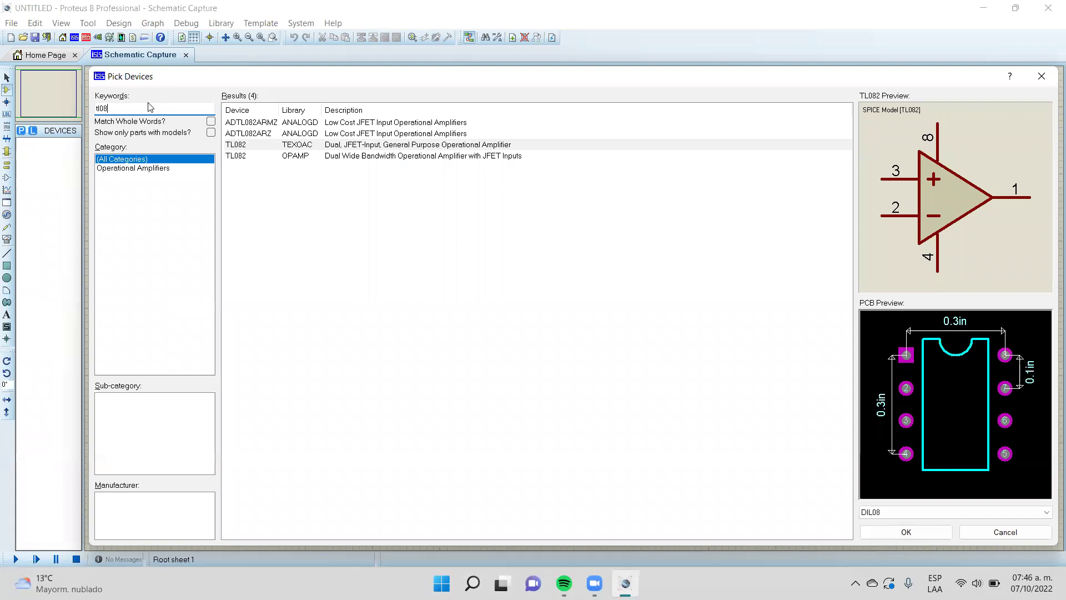
Find the TL084 quad JFET-input amplifier from the TEXOAC library and pick it for the schematic
{"action": "type", "text": "4"}
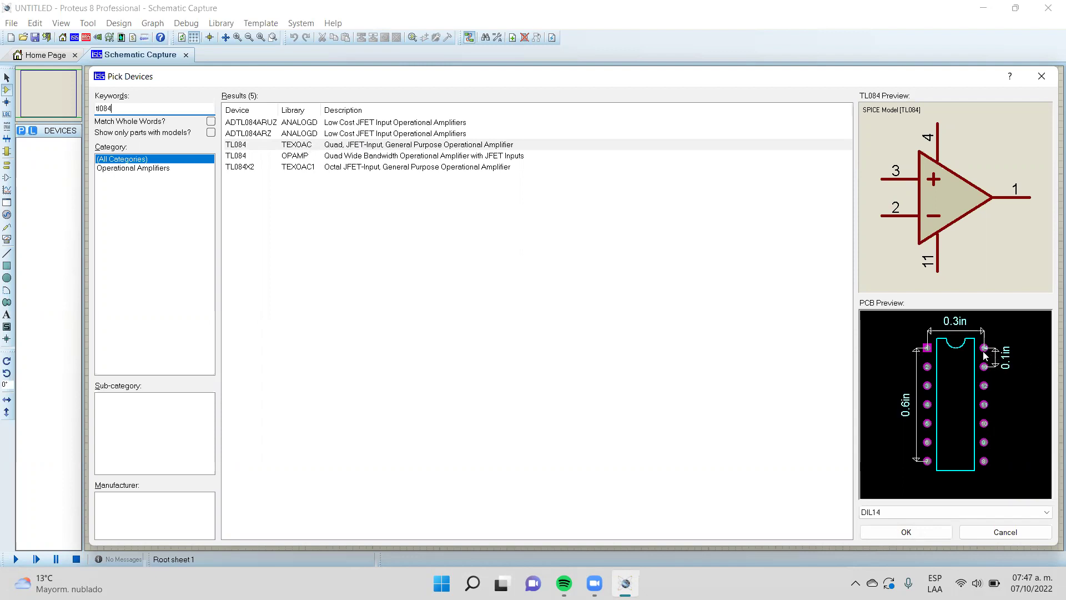
{"action": "left_click", "coordinate": [253, 145]}
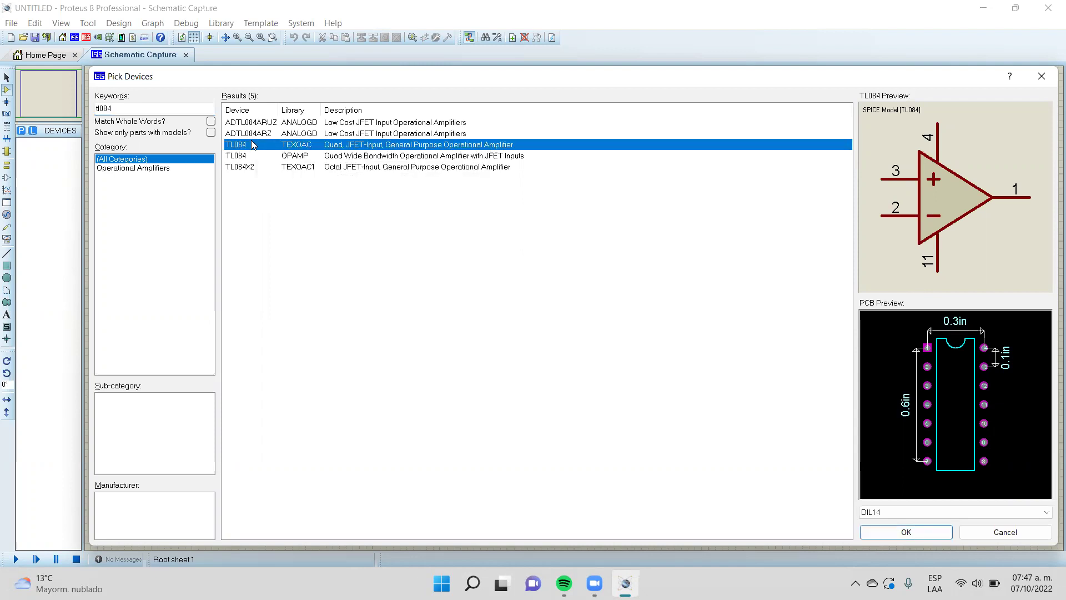
{"action": "left_click", "coordinate": [921, 532]}
Place the four TL084 amplifier sections, with U1:A, U1:B and U1:C in a row and U1:D above them
{"action": "left_click", "coordinate": [344, 154]}
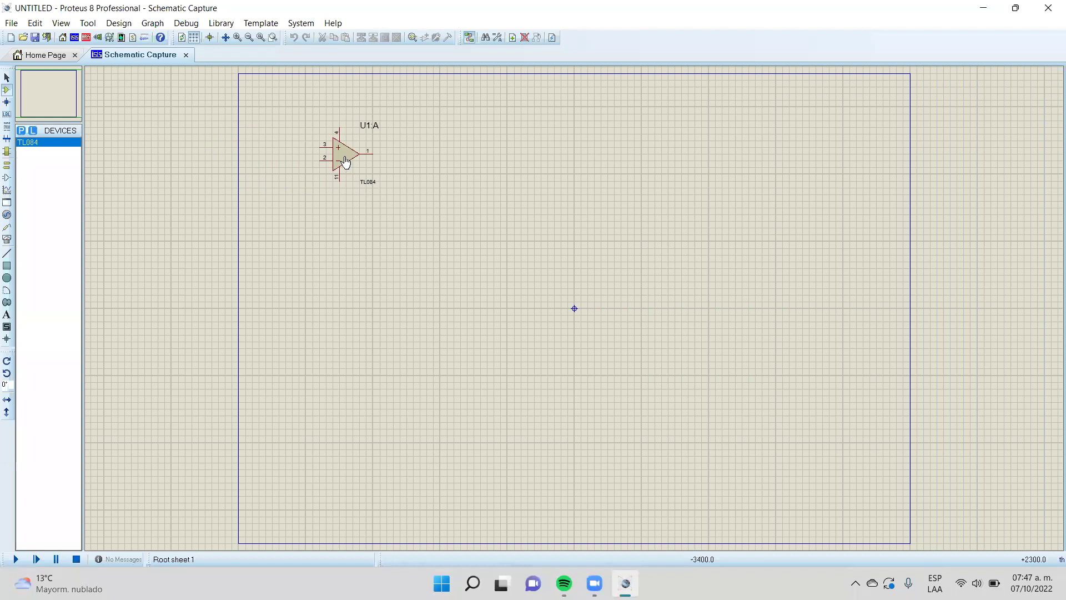
{"action": "scroll", "coordinate": [345, 158], "scroll_direction": "up", "scroll_amount": 2}
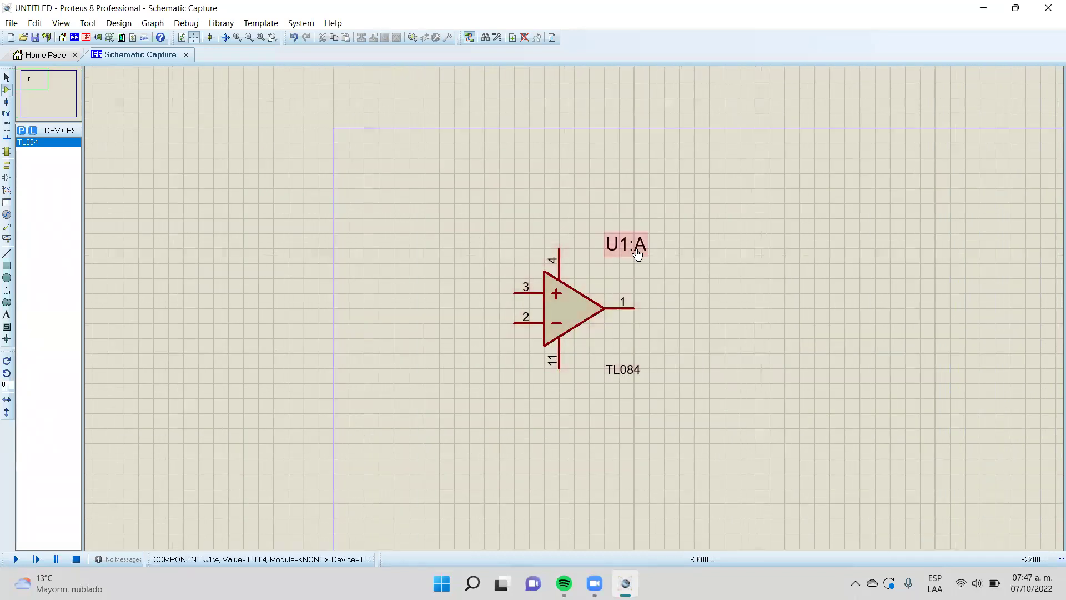
{"action": "left_click", "coordinate": [832, 372]}
{"action": "left_click", "coordinate": [755, 308]}
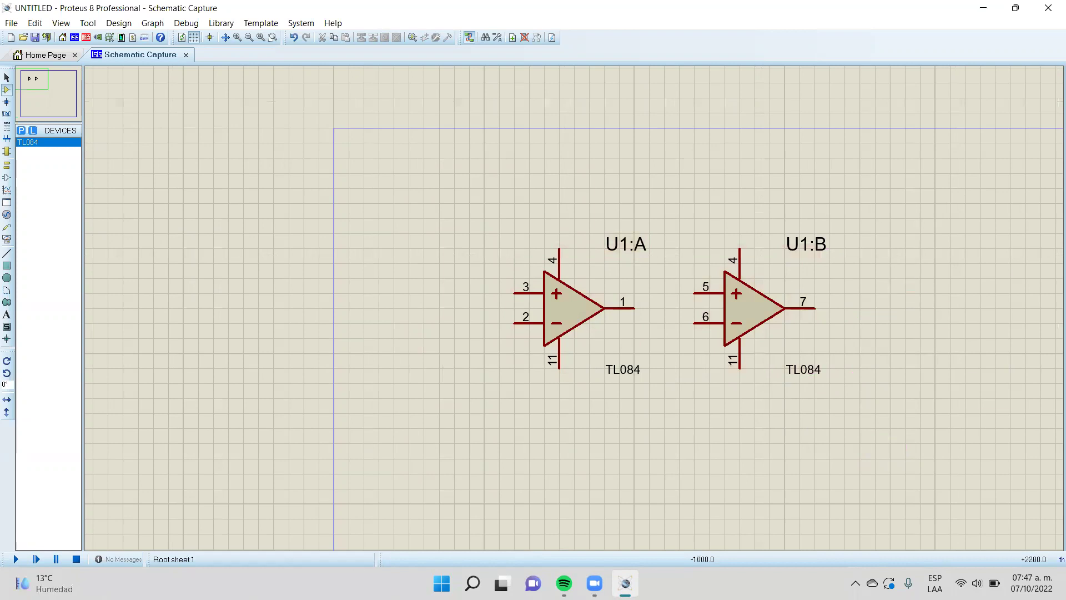
{"action": "left_click", "coordinate": [934, 323]}
{"action": "left_click", "coordinate": [935, 323]}
{"action": "left_click", "coordinate": [663, 128]}
{"action": "left_click", "coordinate": [664, 128]}
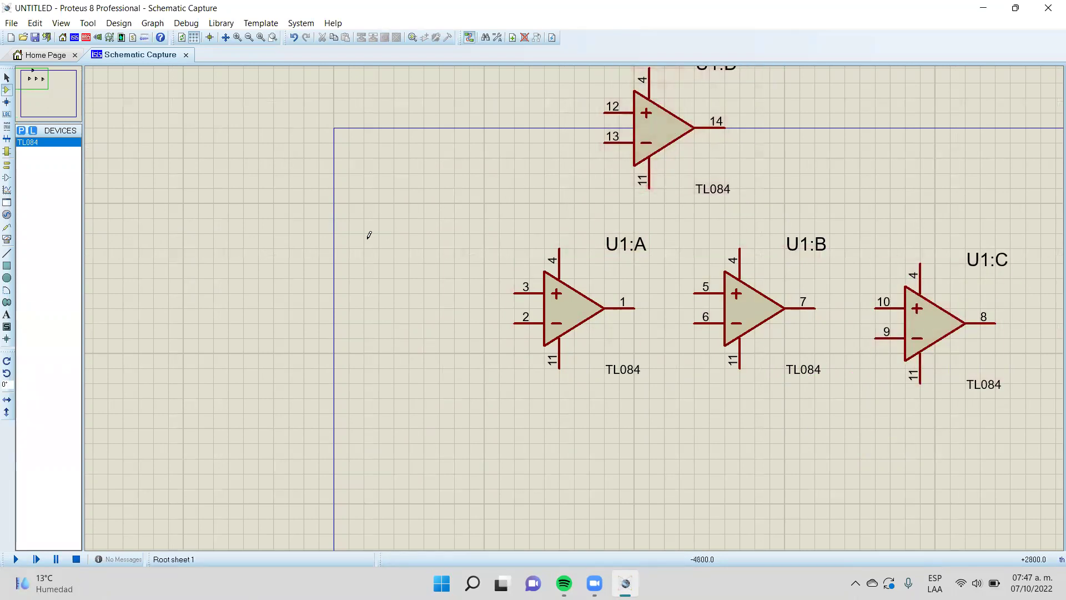
Place a fifth TL084 amplifier beside U1:D and delete it
{"action": "left_click", "coordinate": [38, 76]}
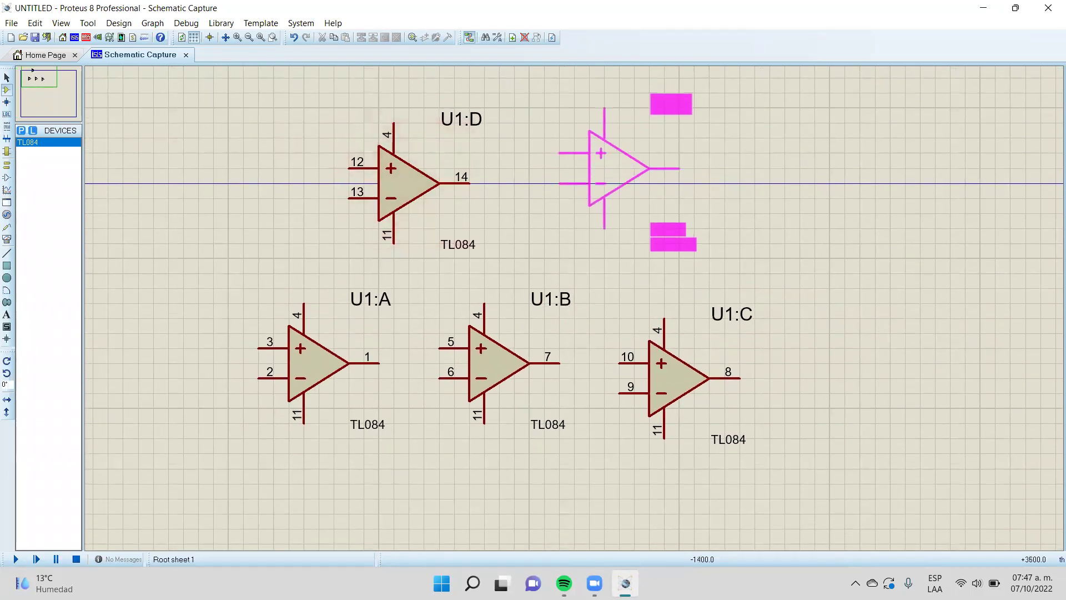
{"action": "left_click", "coordinate": [613, 177]}
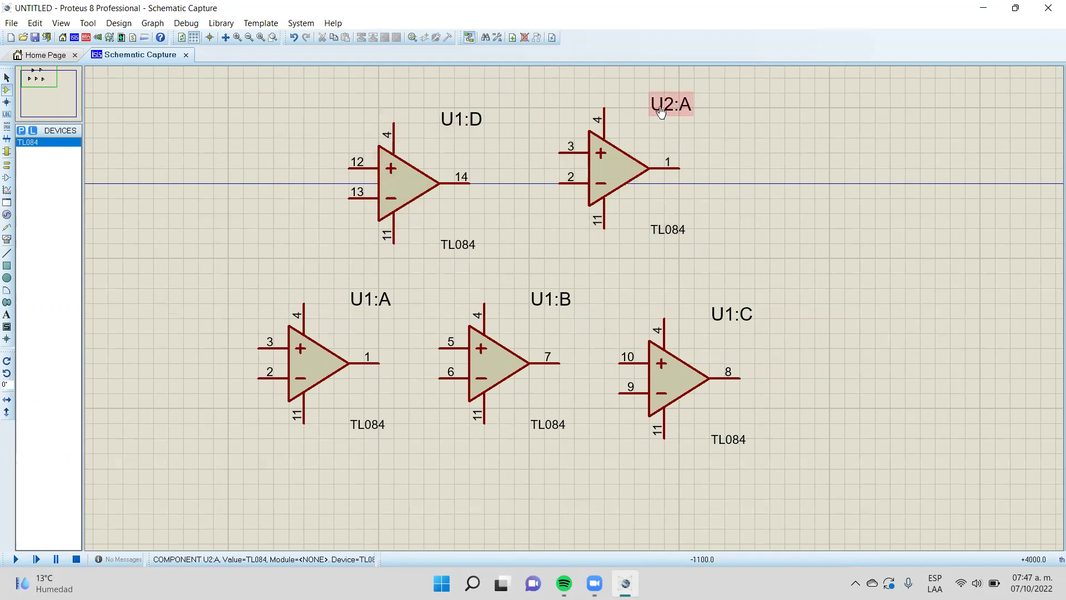
{"action": "left_click", "coordinate": [609, 174]}
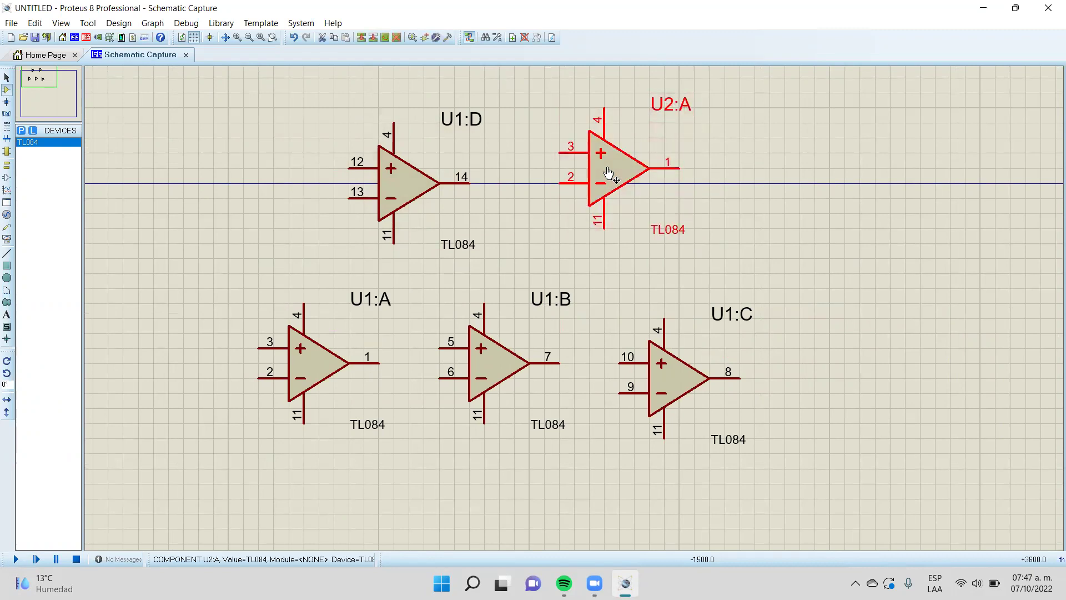
{"action": "key", "text": "Delete"}
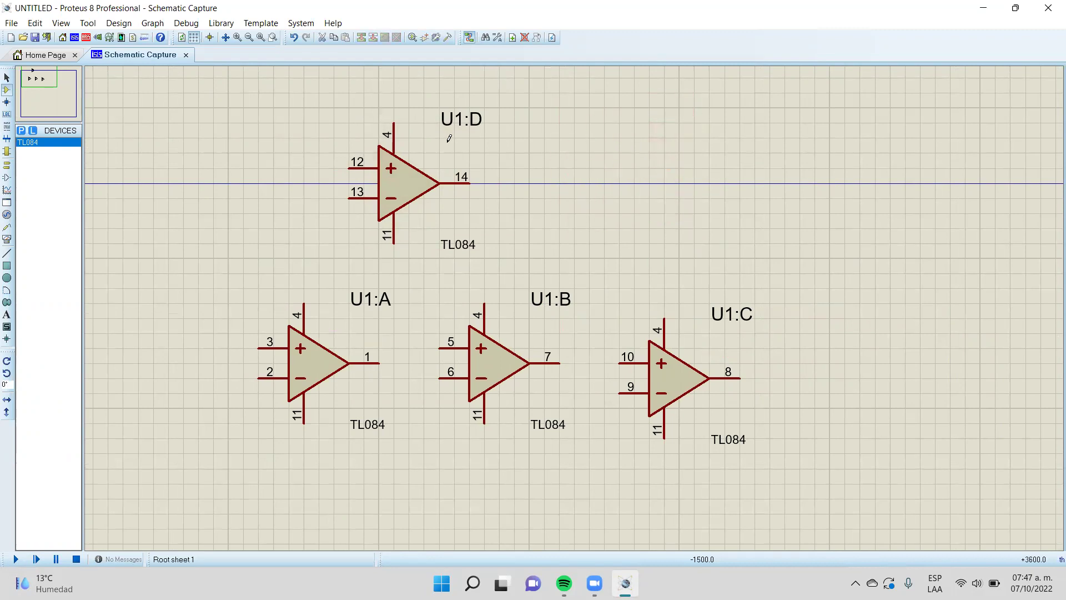
Move amplifier U1:D down to the right of U1:C to line up with the row
{"action": "left_click", "coordinate": [393, 178]}
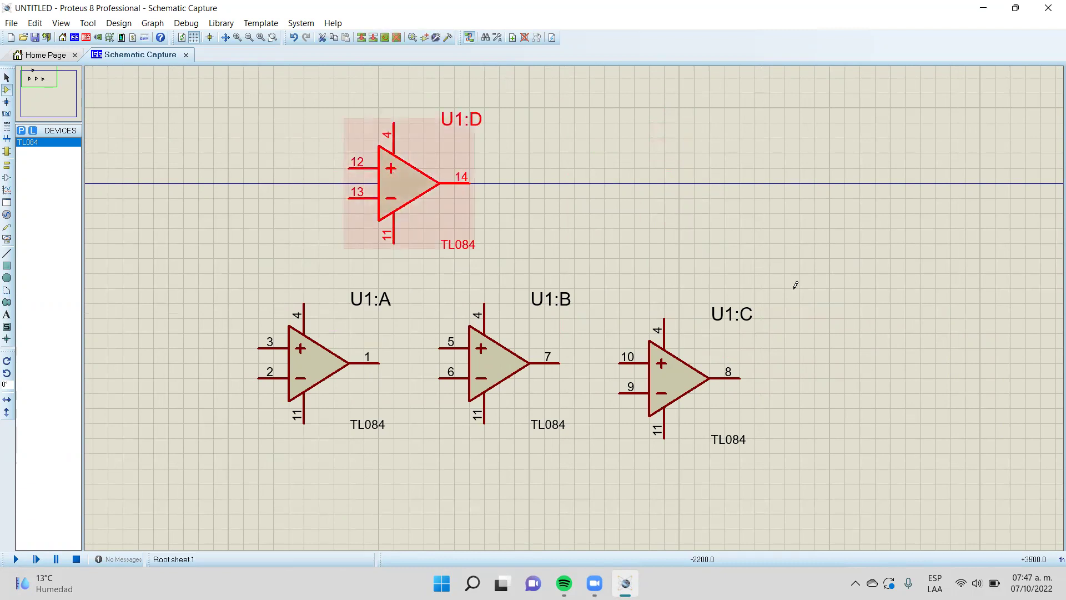
{"action": "double_click", "coordinate": [390, 166]}
{"action": "key", "text": "Escape"}
{"action": "left_click_drag", "start_coordinate": [393, 178], "coordinate": [830, 374]}
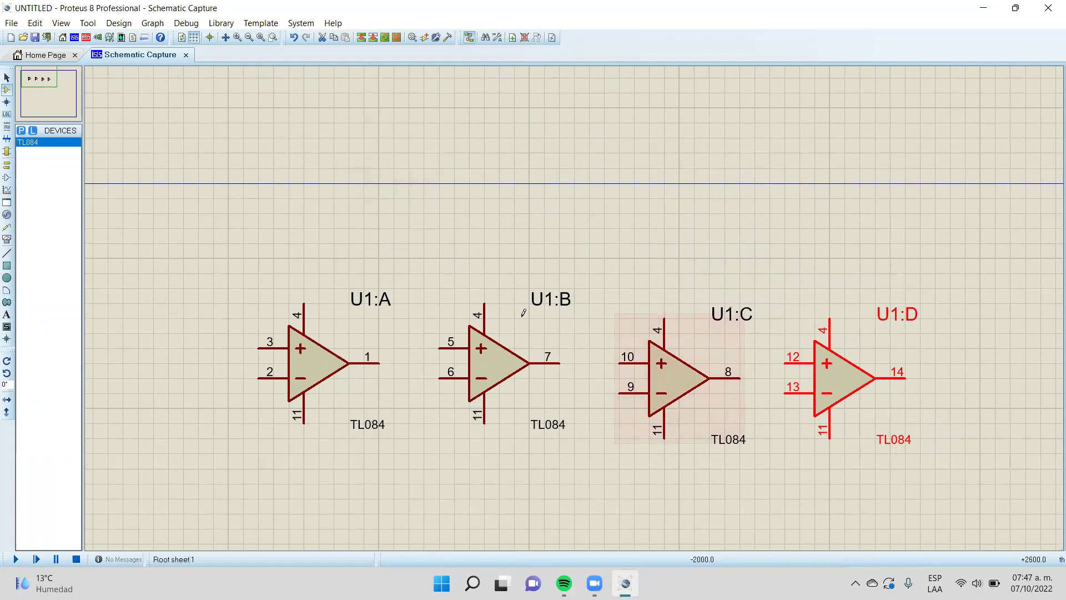
Move amplifier U1:A well below the other three, near the left edge of the sheet
{"action": "left_click", "coordinate": [286, 452]}
{"action": "left_click", "coordinate": [305, 362]}
{"action": "left_click_drag", "start_coordinate": [305, 361], "coordinate": [310, 505]}
{"action": "left_click", "coordinate": [329, 393]}
{"action": "scroll", "coordinate": [328, 393], "scroll_direction": "down", "scroll_amount": 5}
{"action": "scroll", "coordinate": [572, 306], "scroll_direction": "up", "scroll_amount": 8}
{"action": "scroll", "coordinate": [576, 305], "scroll_direction": "down", "scroll_amount": 4}
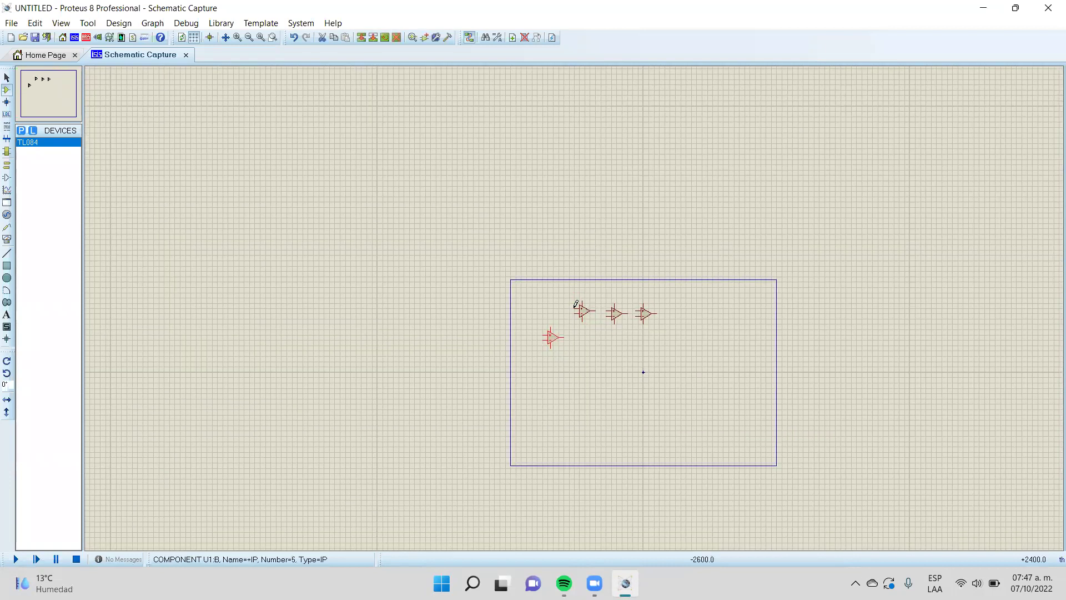
{"action": "left_click", "coordinate": [555, 338]}
{"action": "left_click_drag", "start_coordinate": [562, 353], "coordinate": [550, 371]}
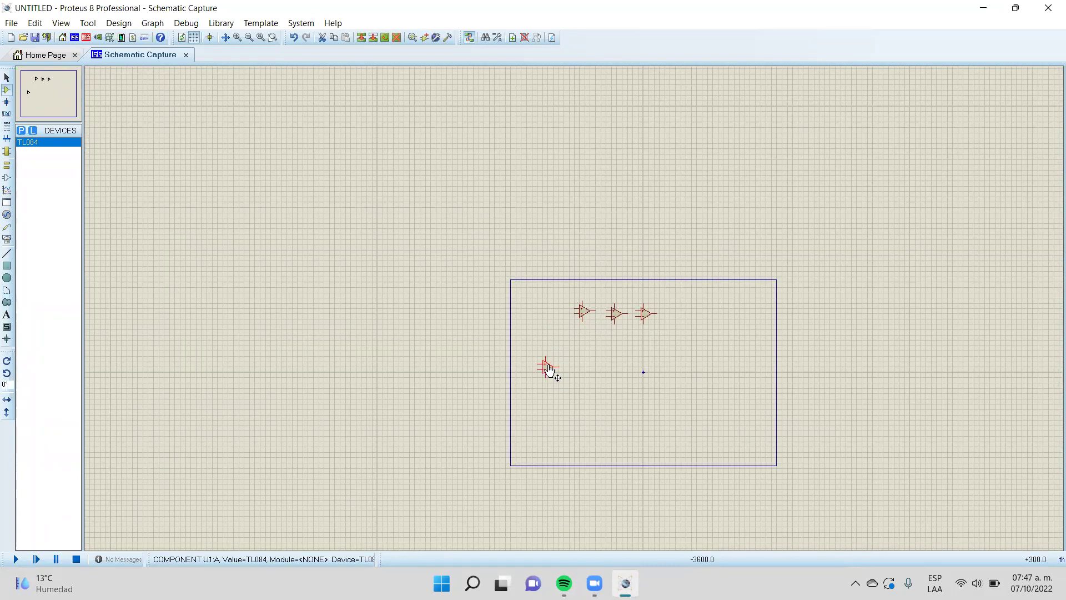
Add the generic resistor RES and the non-electrolytic capacitor CAP to the device list
{"action": "left_click", "coordinate": [21, 131]}
{"action": "type", "text": "res"}
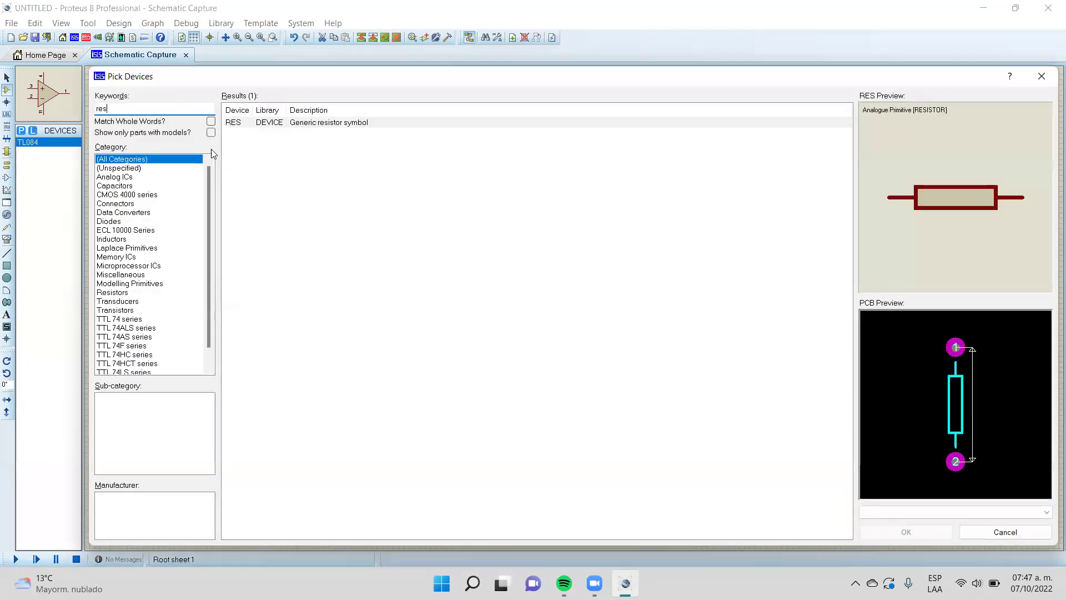
{"action": "double_click", "coordinate": [240, 123]}
{"action": "type", "text": "cap"}
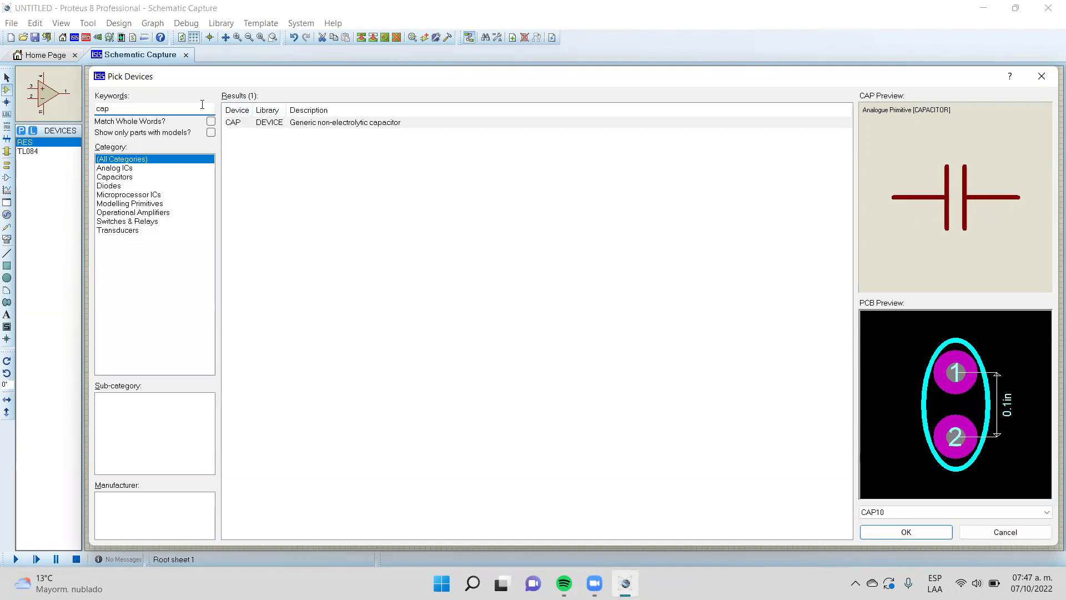
{"action": "double_click", "coordinate": [240, 124]}
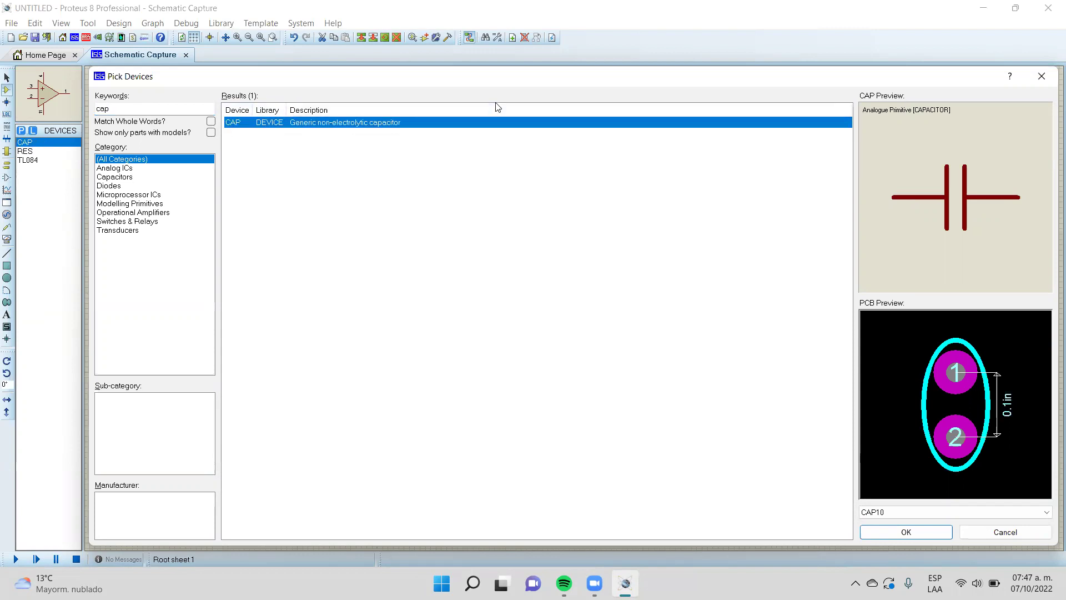
Find the terminal blocks with the keyword tblock, add TBLOCK-I3 to the device list and finish picking devices
{"action": "double_click", "coordinate": [139, 109]}
{"action": "key", "text": "BackSpace"}
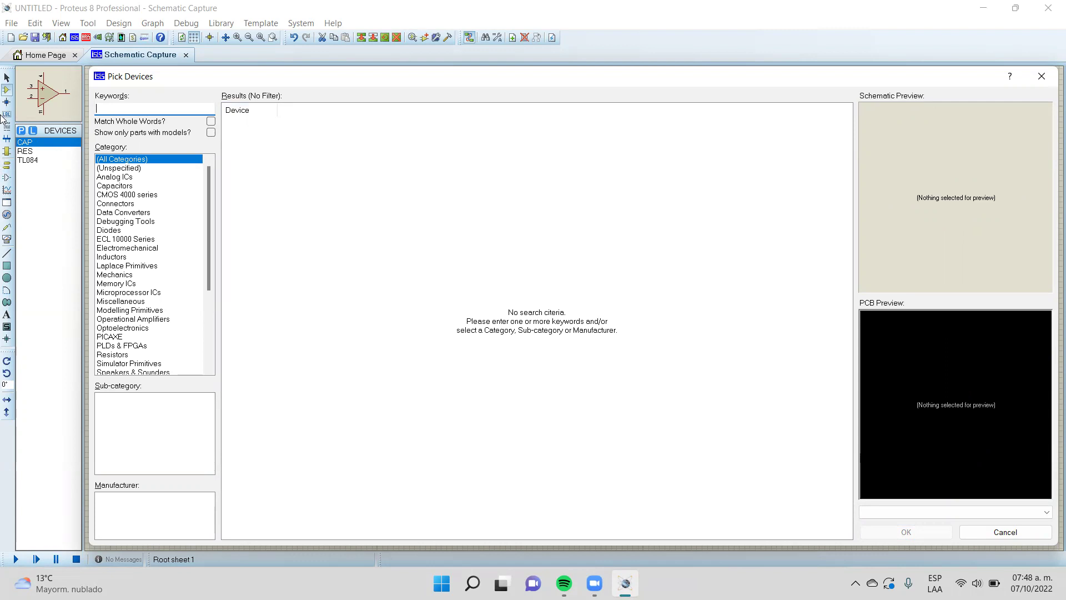
{"action": "type", "text": "tblock"}
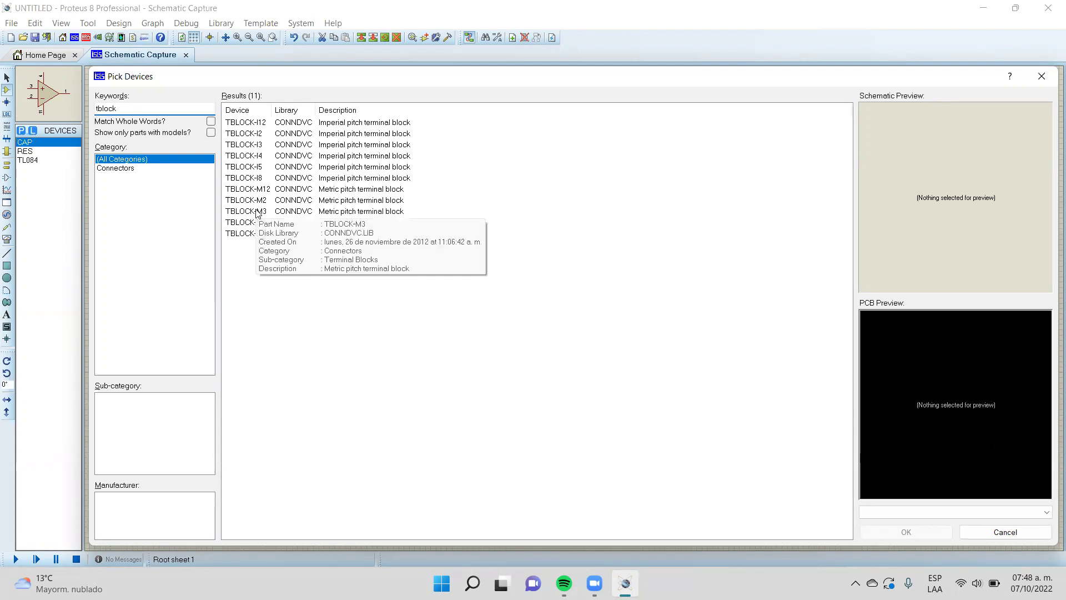
{"action": "left_click", "coordinate": [255, 147]}
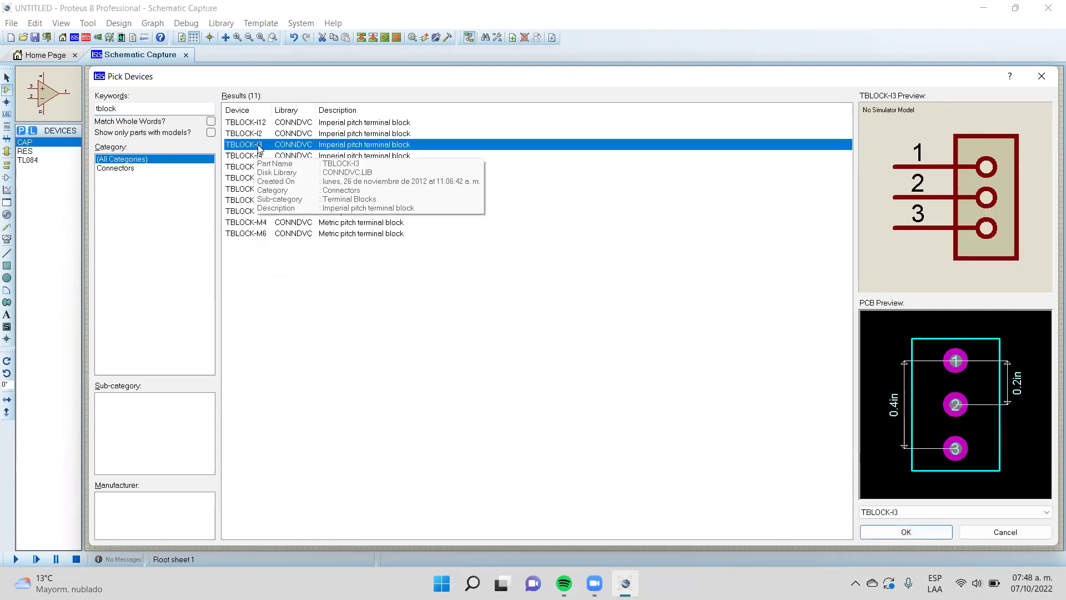
{"action": "double_click", "coordinate": [254, 148]}
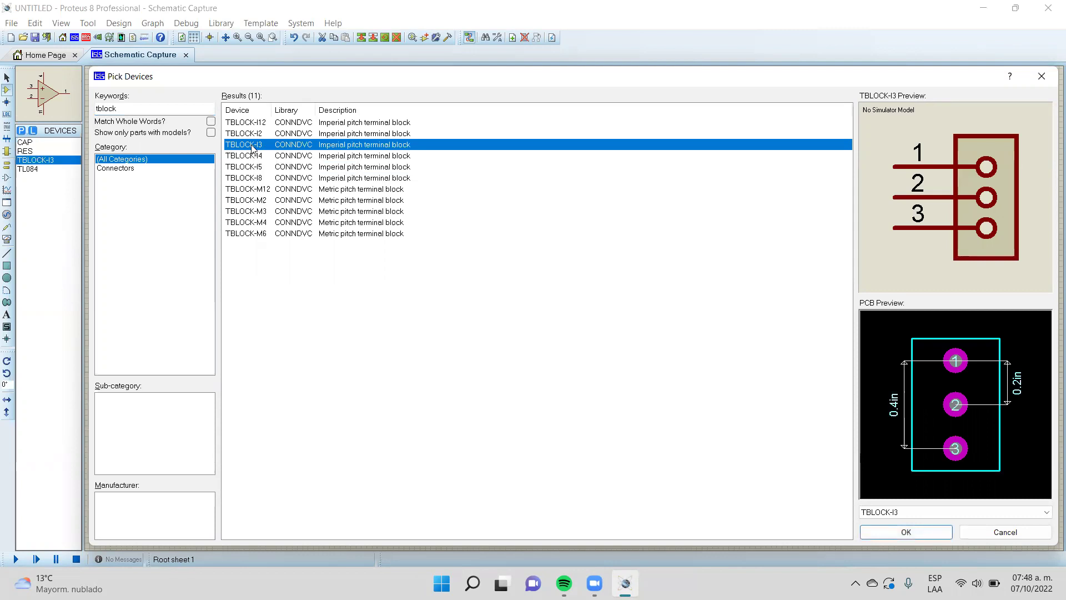
{"action": "left_click", "coordinate": [924, 531]}
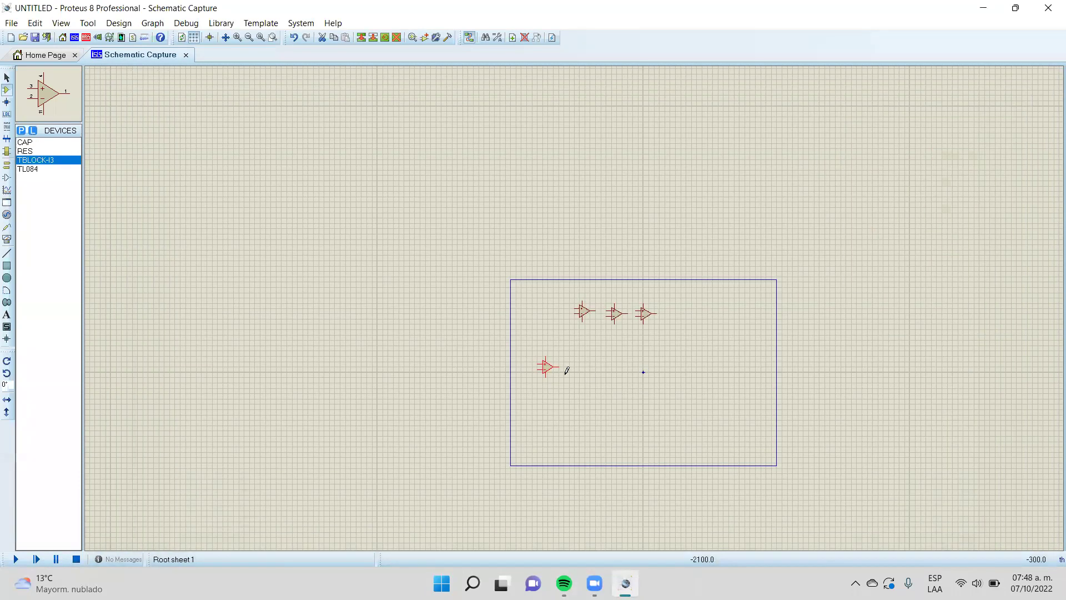
Flip amplifier U1:A with Y-Mirror and place a RES resistor to the left of its inverting input, pin 2
{"action": "scroll", "coordinate": [551, 367], "scroll_direction": "up", "scroll_amount": 1}
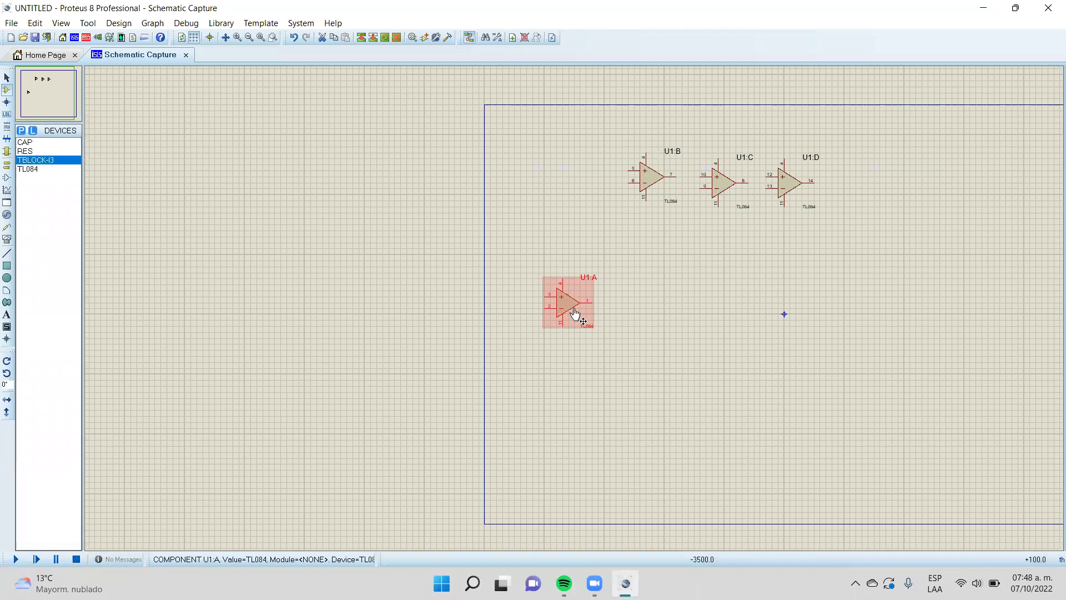
{"action": "scroll", "coordinate": [575, 315], "scroll_direction": "up", "scroll_amount": 2}
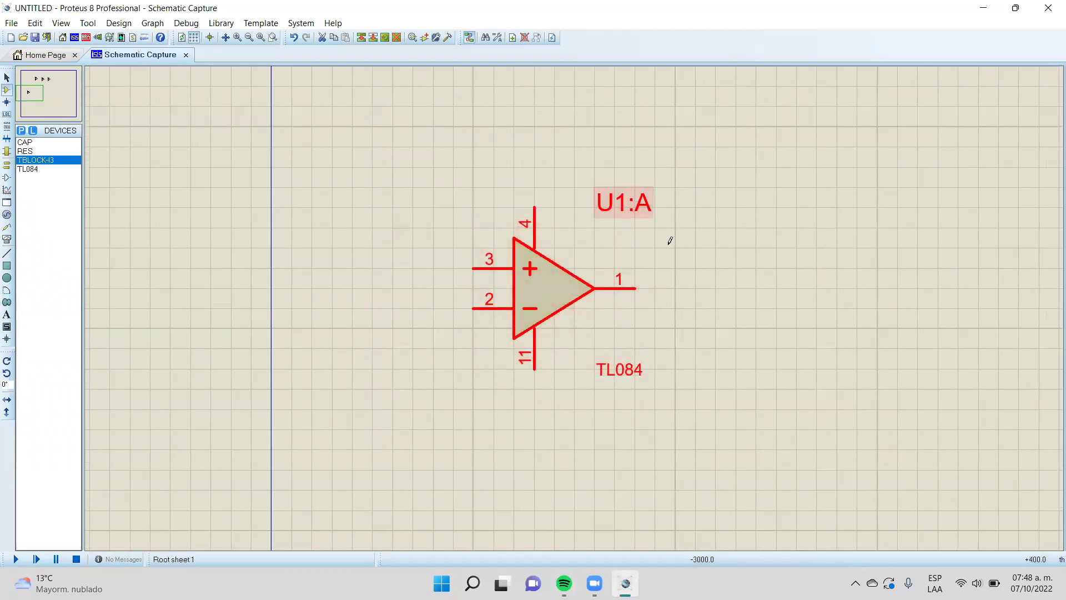
{"action": "left_click", "coordinate": [29, 152]}
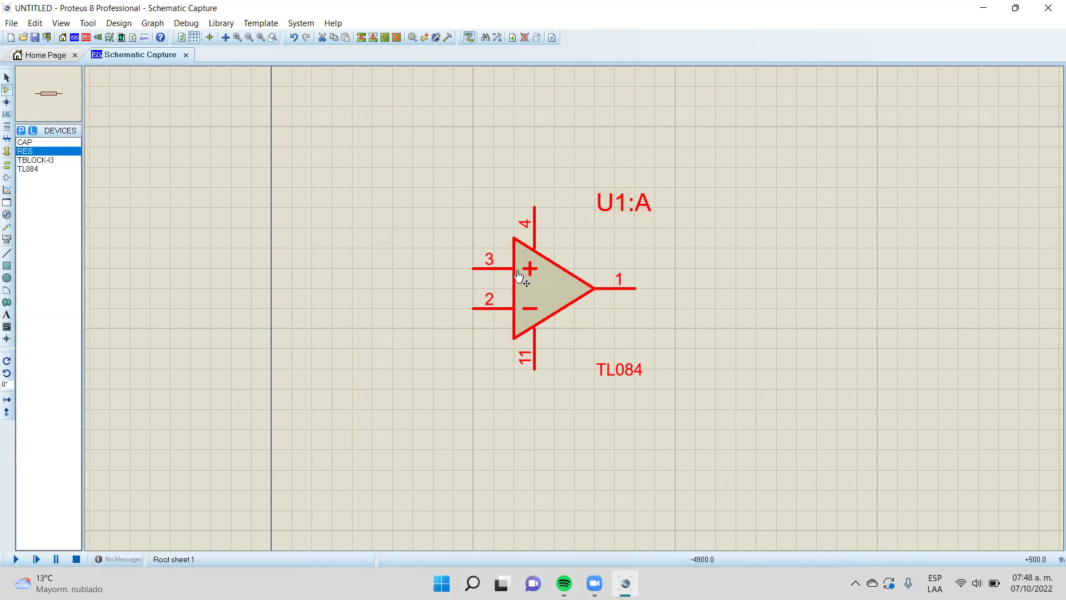
{"action": "right_click", "coordinate": [526, 284]}
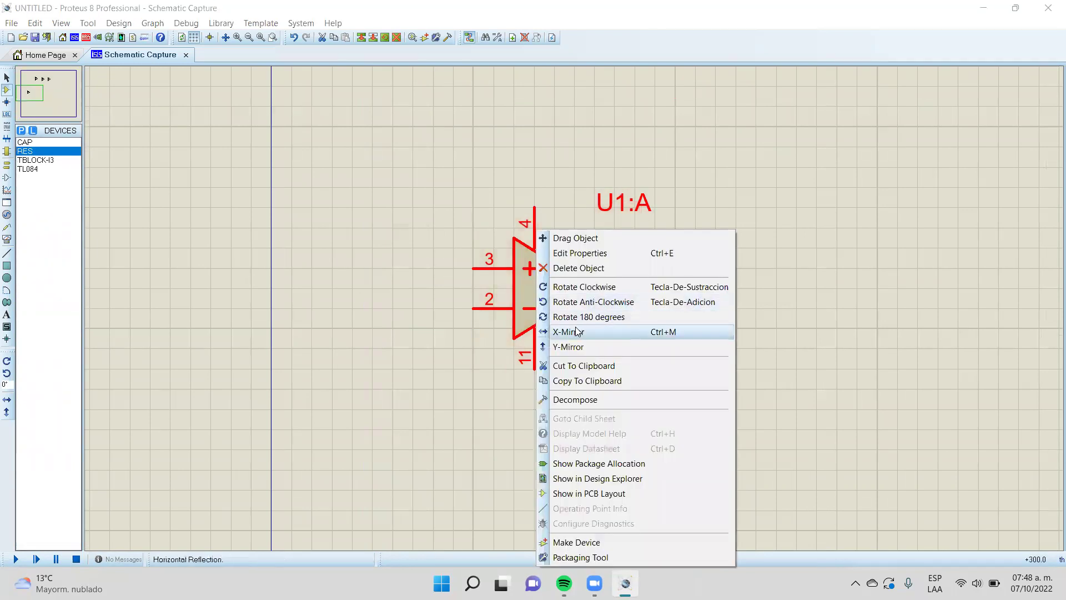
{"action": "left_click", "coordinate": [571, 346]}
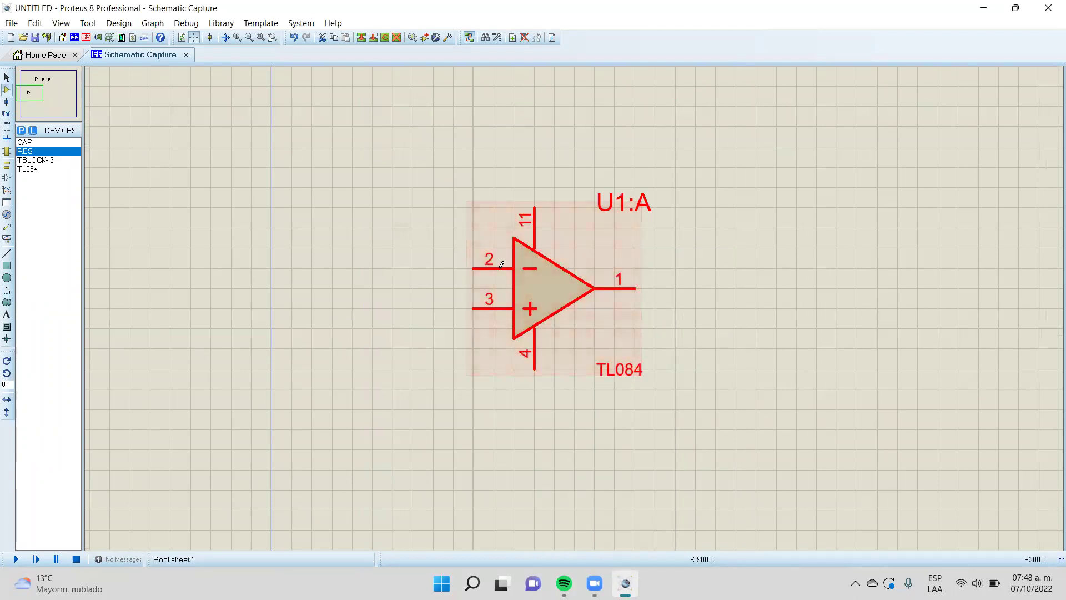
{"action": "left_click", "coordinate": [403, 268]}
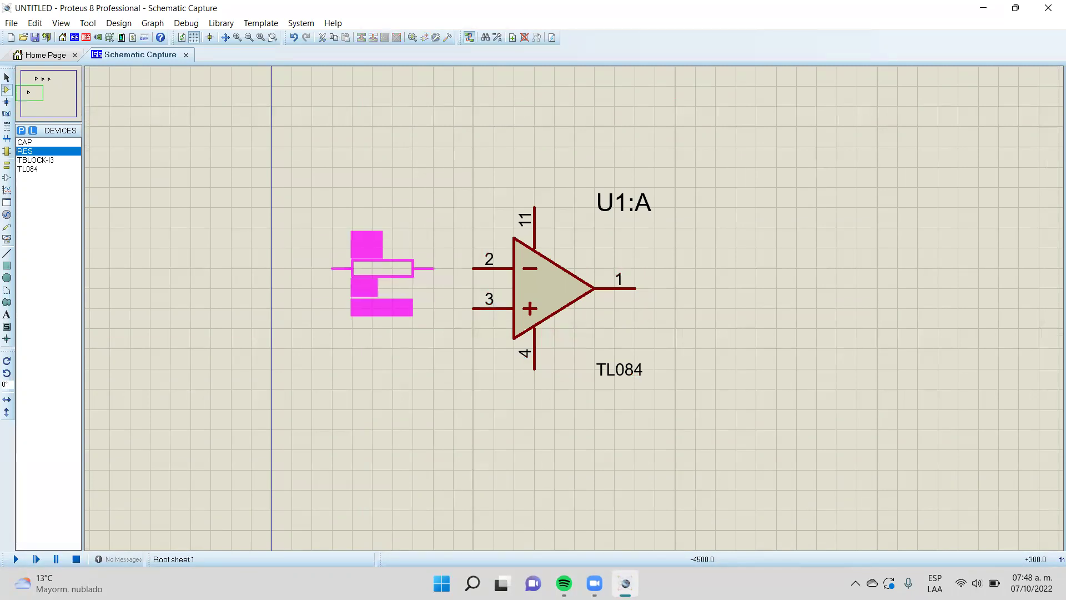
{"action": "left_click", "coordinate": [342, 268]}
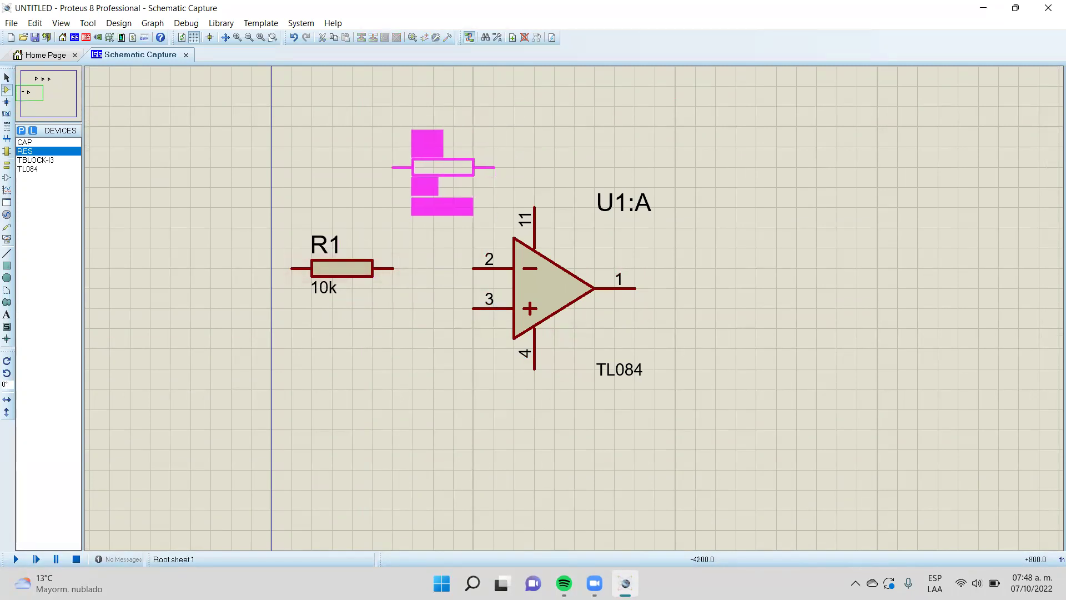
Place a second RES resistor above the amplifier's inputs and wire R1 to inverting input pin 2 of U1:A
{"action": "left_click", "coordinate": [443, 167]}
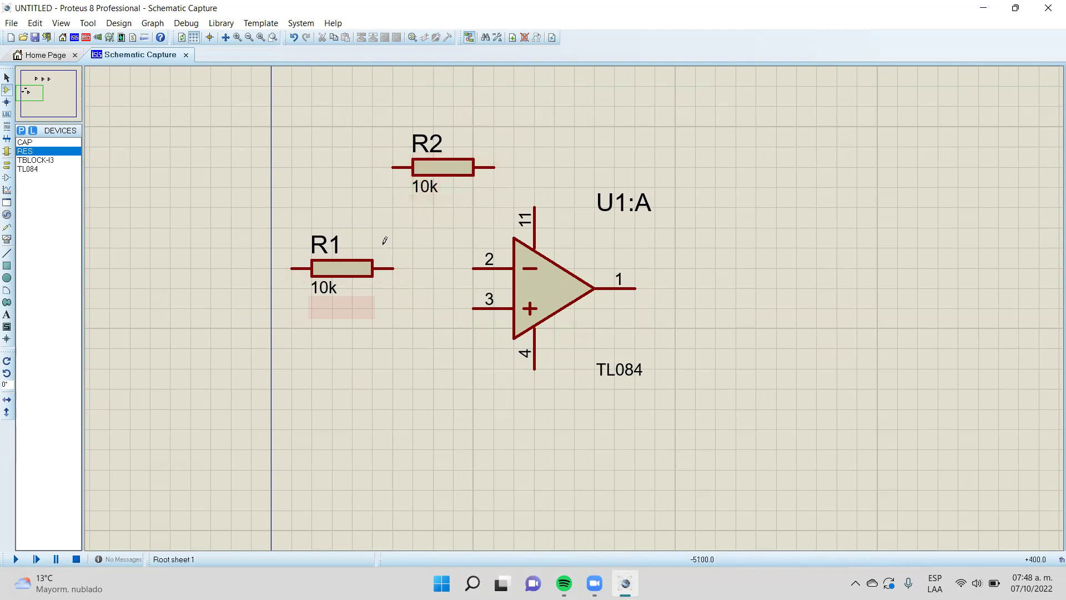
{"action": "left_click", "coordinate": [473, 269]}
{"action": "left_click", "coordinate": [393, 268]}
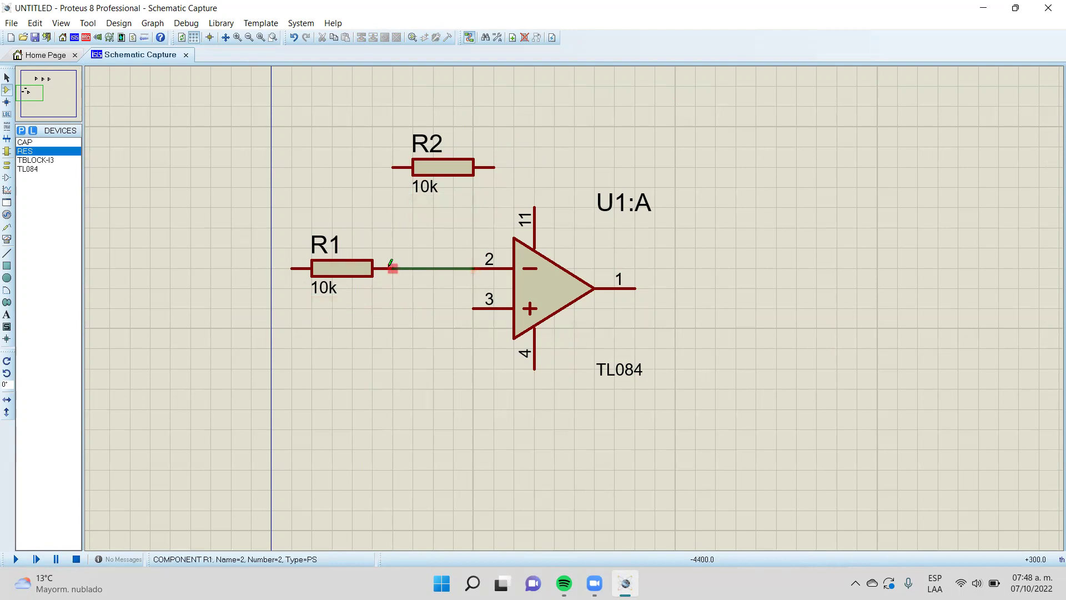
Move R2 slightly up and to the right, and wire it as feedback between the pin 2 node and output pin 1 of U1:A
{"action": "left_click", "coordinate": [490, 150]}
{"action": "left_click_drag", "start_coordinate": [457, 176], "coordinate": [497, 156]}
{"action": "left_click", "coordinate": [436, 171]}
{"action": "left_click", "coordinate": [433, 146]}
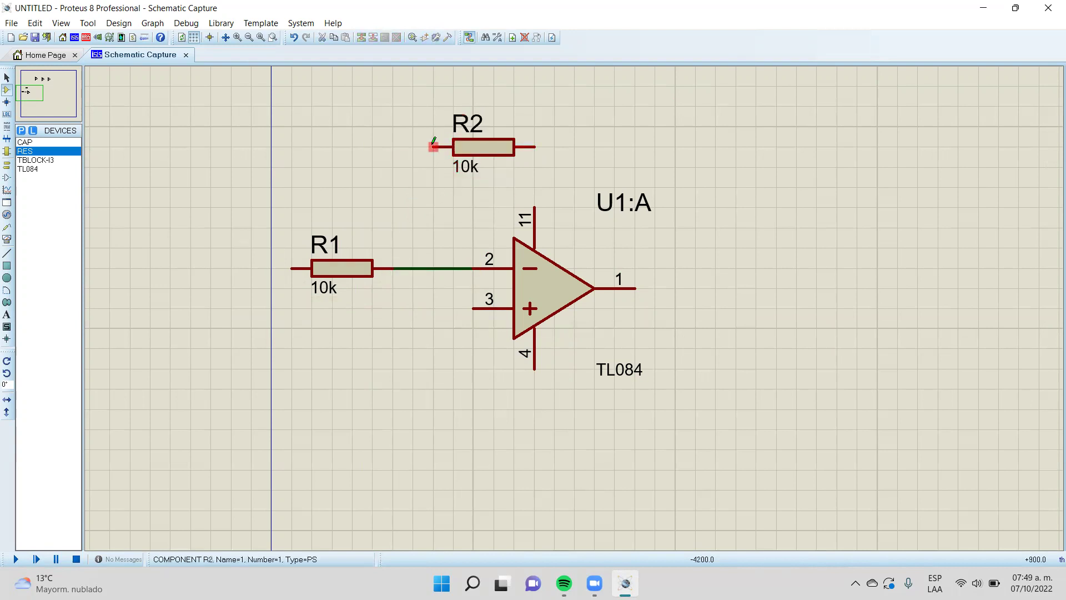
{"action": "left_click", "coordinate": [433, 268]}
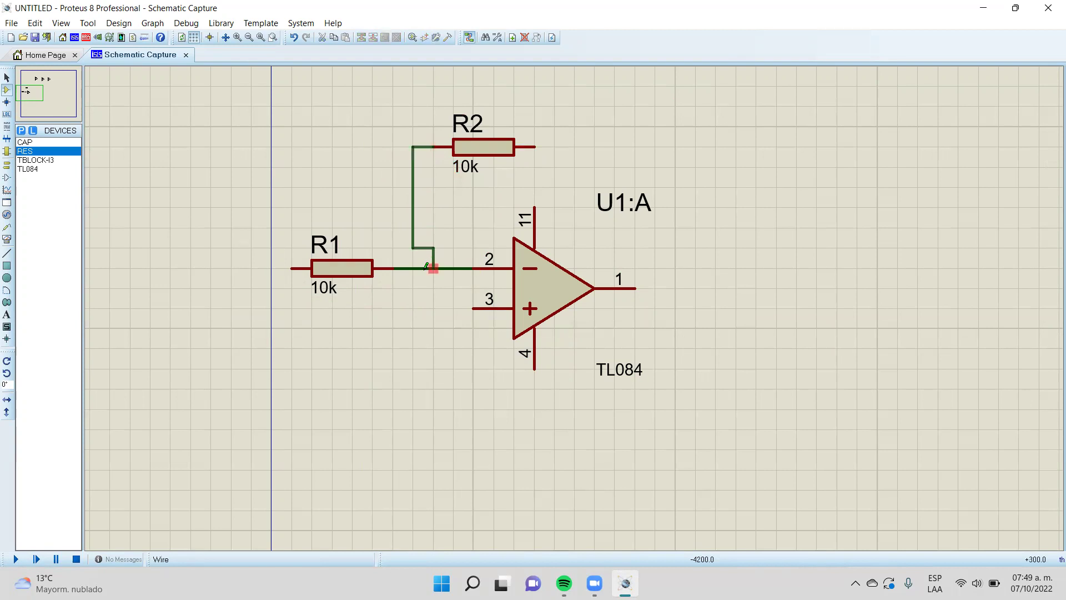
{"action": "left_click", "coordinate": [535, 147]}
{"action": "left_click", "coordinate": [634, 288]}
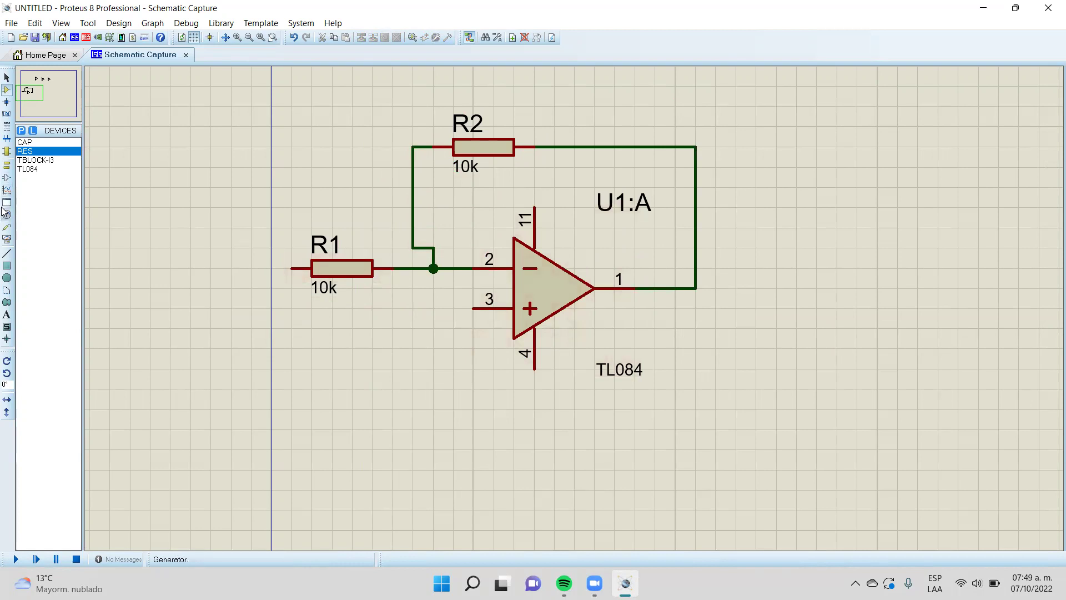
Place a GROUND terminal below R1's wire and connect it to non-inverting input pin 3 of U1:A
{"action": "left_click", "coordinate": [7, 165]}
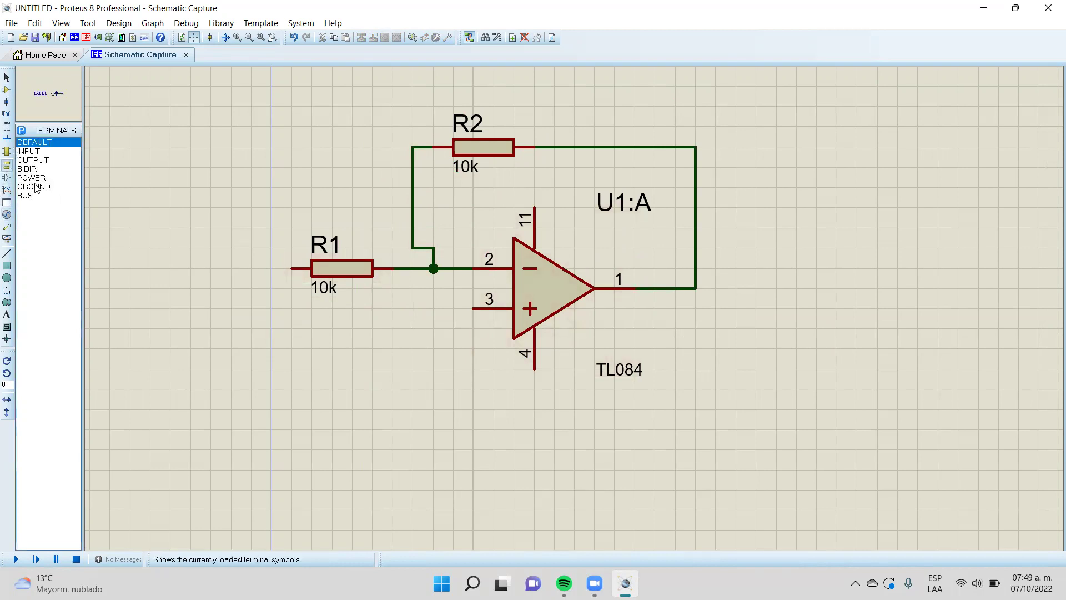
{"action": "left_click", "coordinate": [35, 186]}
{"action": "left_click", "coordinate": [443, 359]}
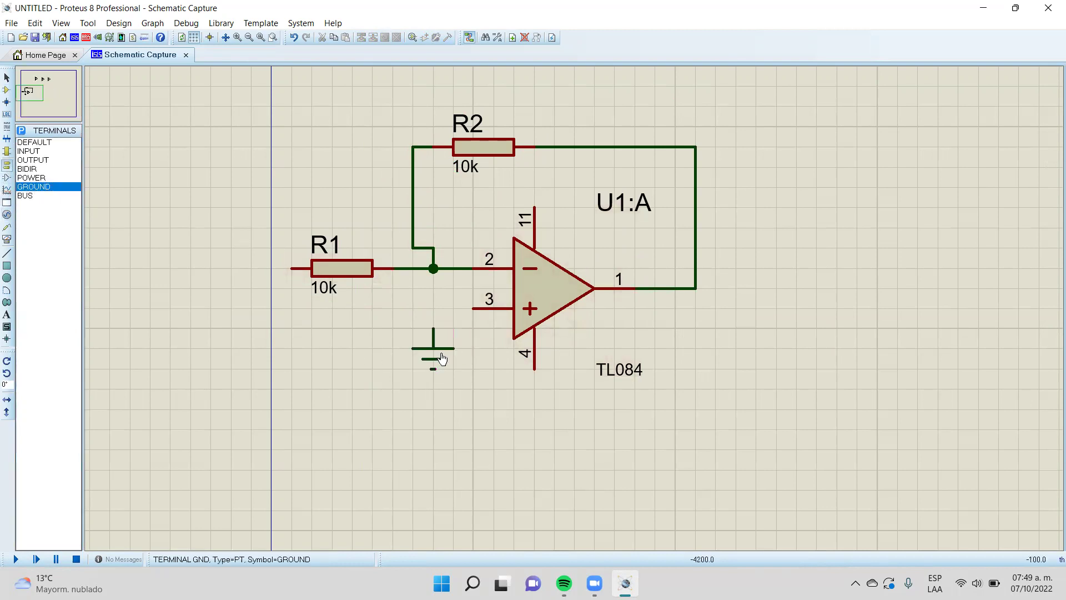
{"action": "left_click", "coordinate": [471, 307]}
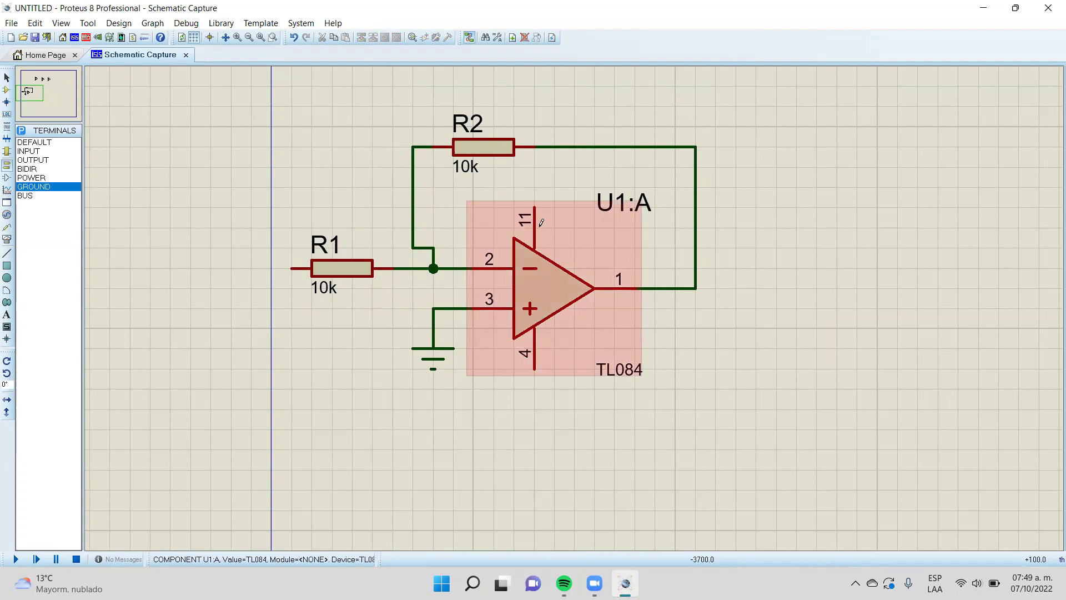
Rename feedback resistor R2 as RF1 and set its resistance to 3.3k
{"action": "scroll", "coordinate": [622, 249], "scroll_direction": "down", "scroll_amount": 2}
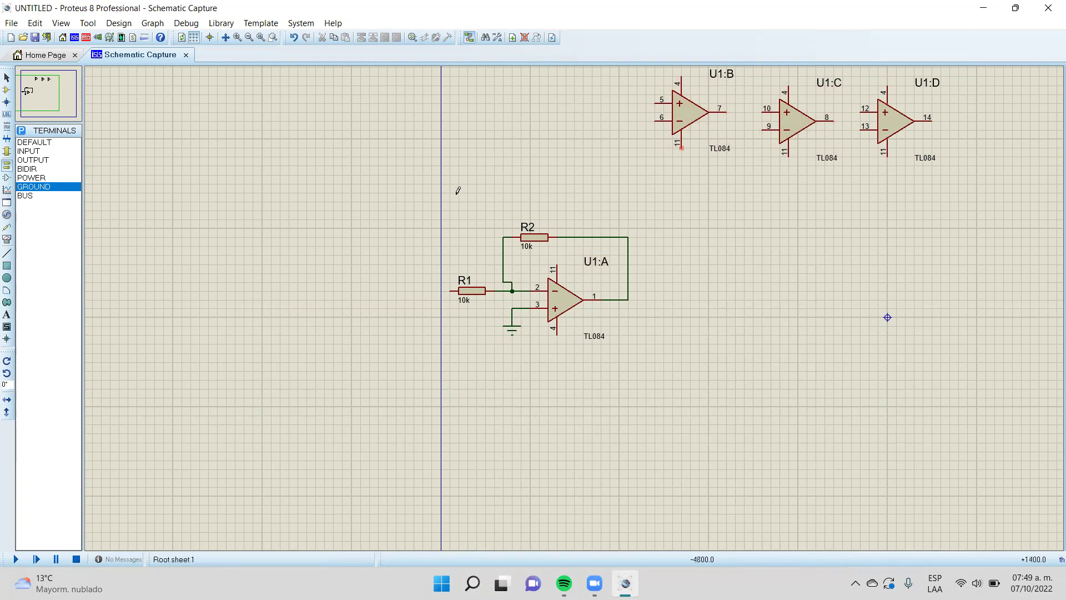
{"action": "double_click", "coordinate": [532, 240]}
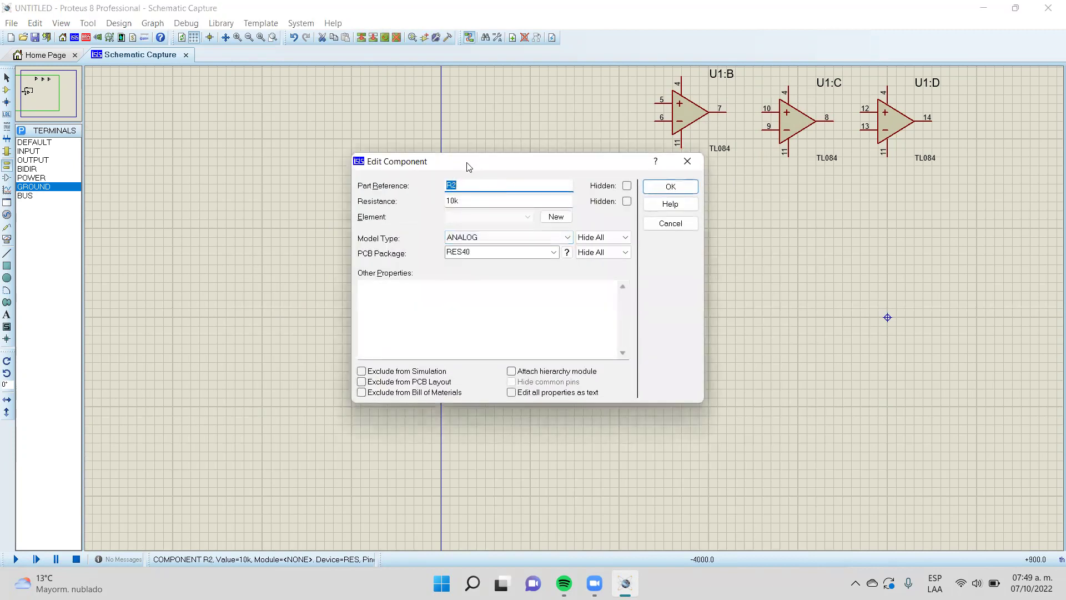
{"action": "left_click_drag", "start_coordinate": [480, 165], "coordinate": [201, 121]}
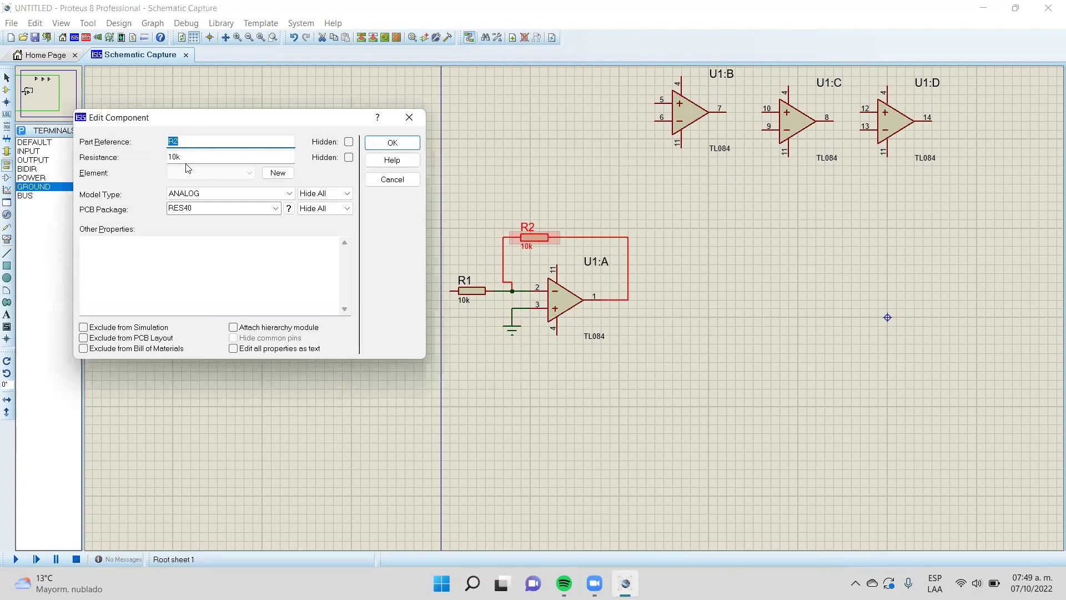
{"action": "type", "text": "RF1"}
{"action": "key", "text": "Tab"}
{"action": "type", "text": "3"}
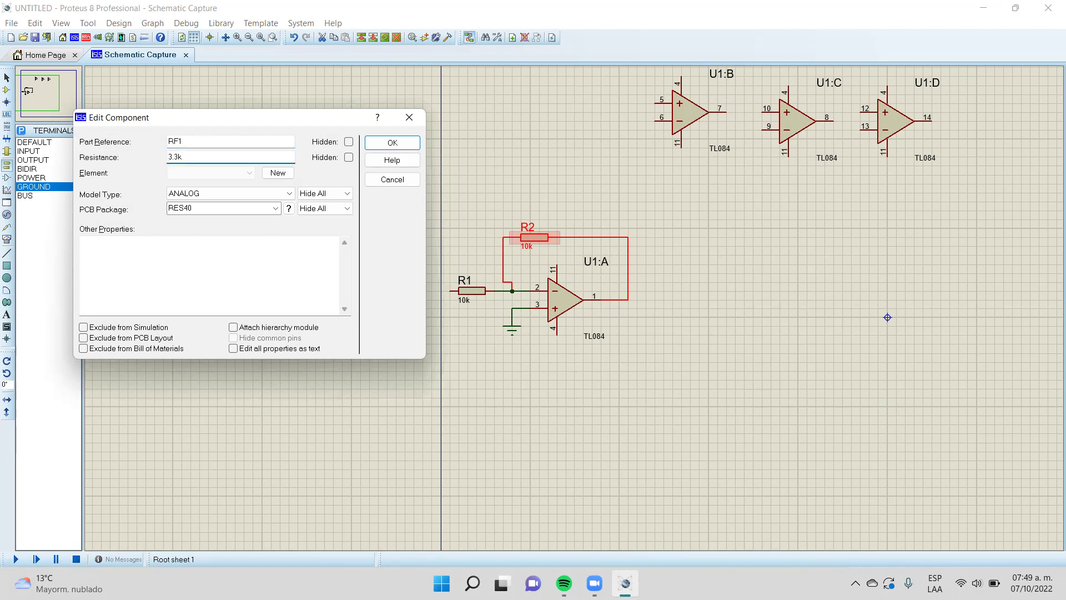
{"action": "left_click", "coordinate": [372, 146]}
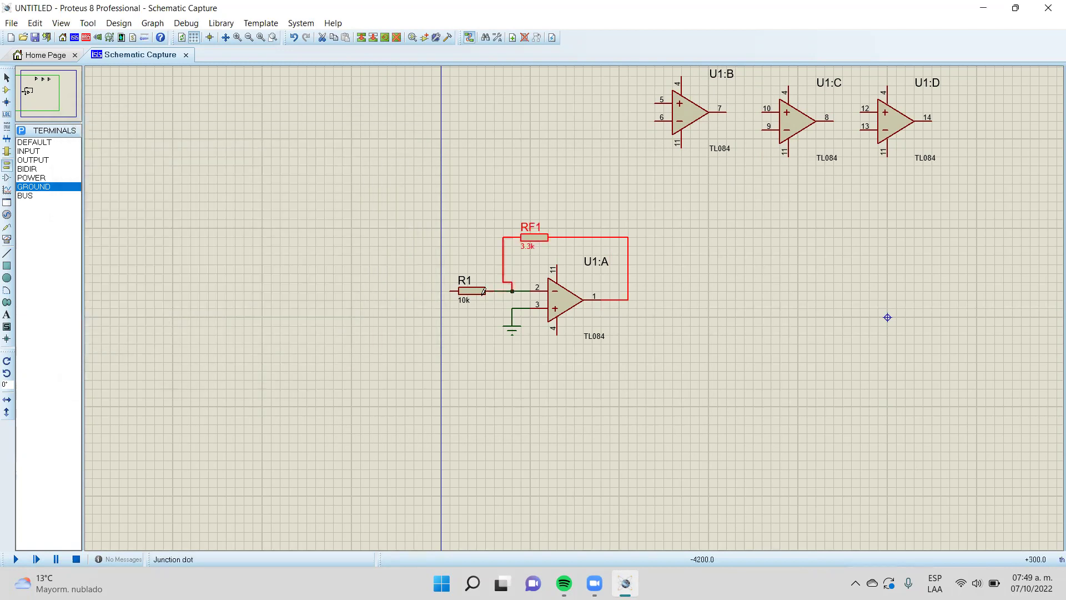
Set input resistor R1's resistance to 660 and rename it as RIN1
{"action": "double_click", "coordinate": [476, 291]}
{"action": "double_click", "coordinate": [464, 200]}
{"action": "type", "text": "1"}
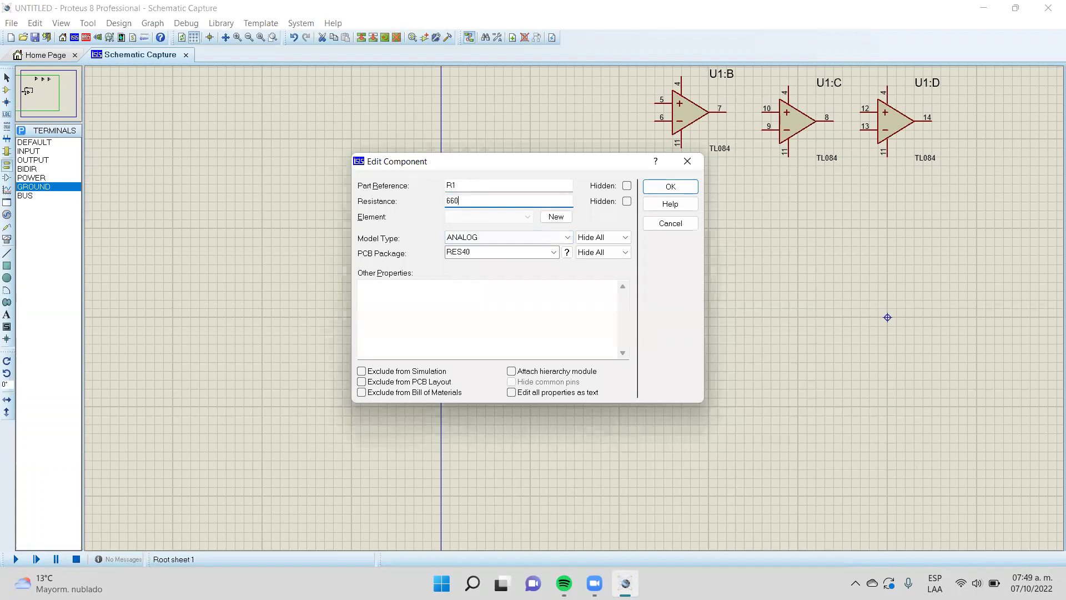
{"action": "left_click", "coordinate": [482, 182]}
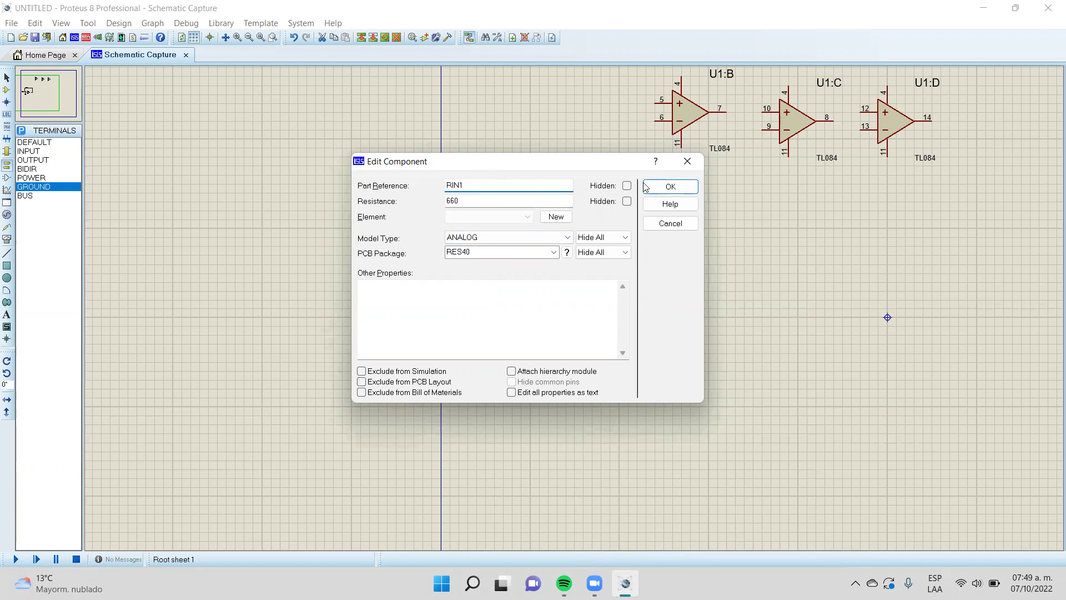
{"action": "left_click", "coordinate": [669, 187]}
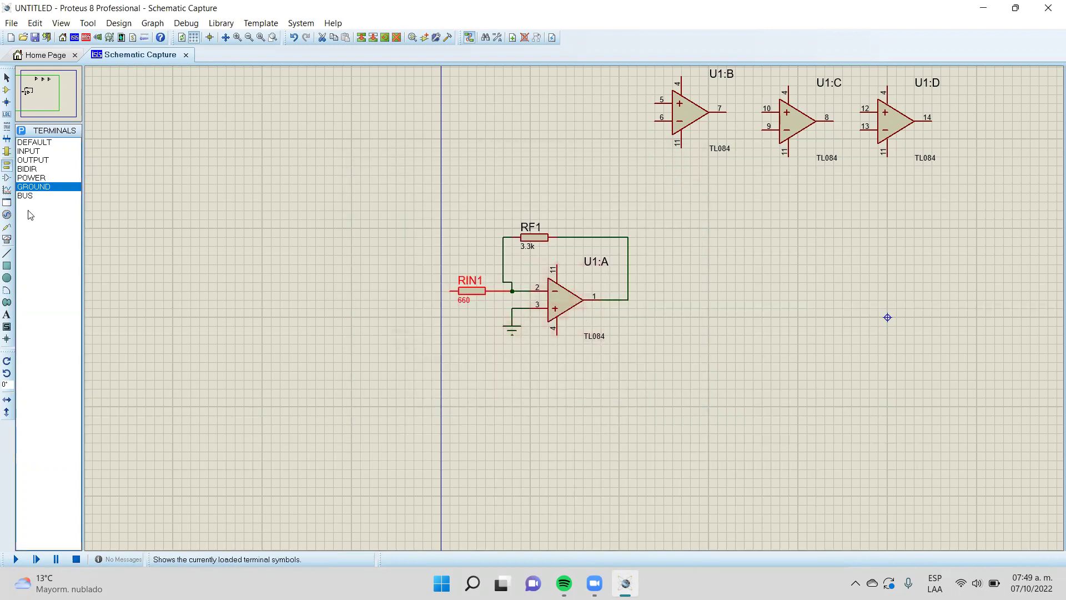
Place a DC generator above the feedback loop and wire it to supply pin 11 of U1:A
{"action": "left_click", "coordinate": [7, 239]}
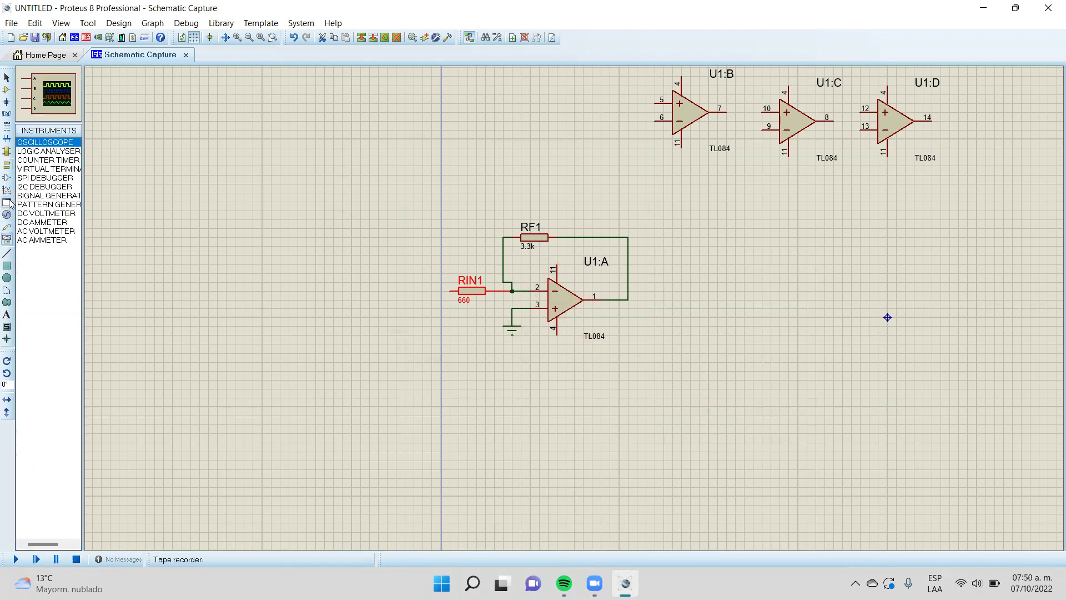
{"action": "left_click", "coordinate": [6, 214]}
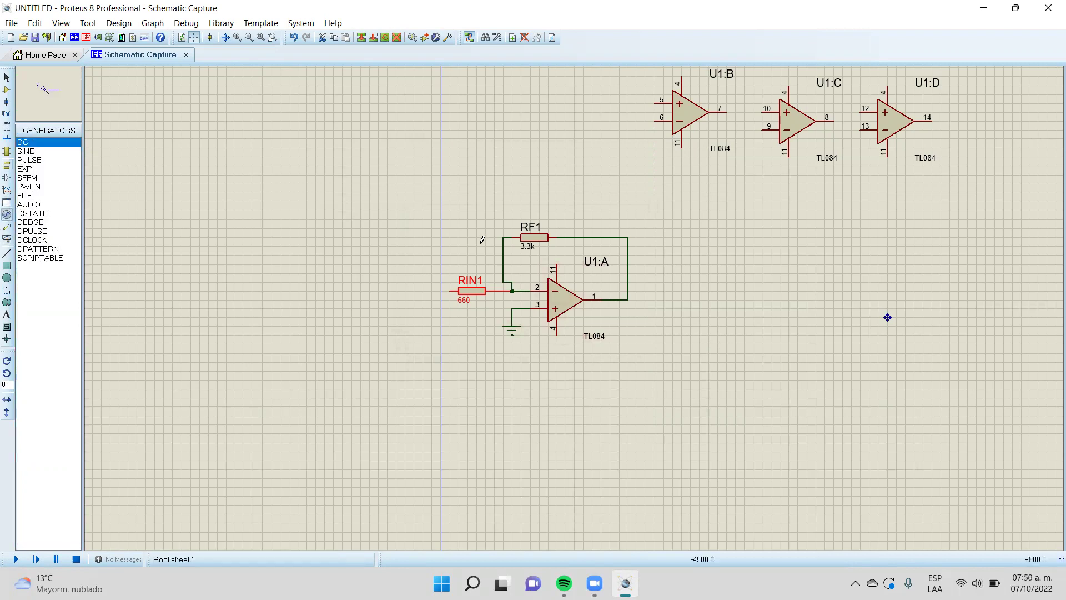
{"action": "left_click", "coordinate": [571, 203]}
{"action": "left_click", "coordinate": [572, 203]}
{"action": "left_click", "coordinate": [566, 210]}
{"action": "left_click", "coordinate": [557, 266]}
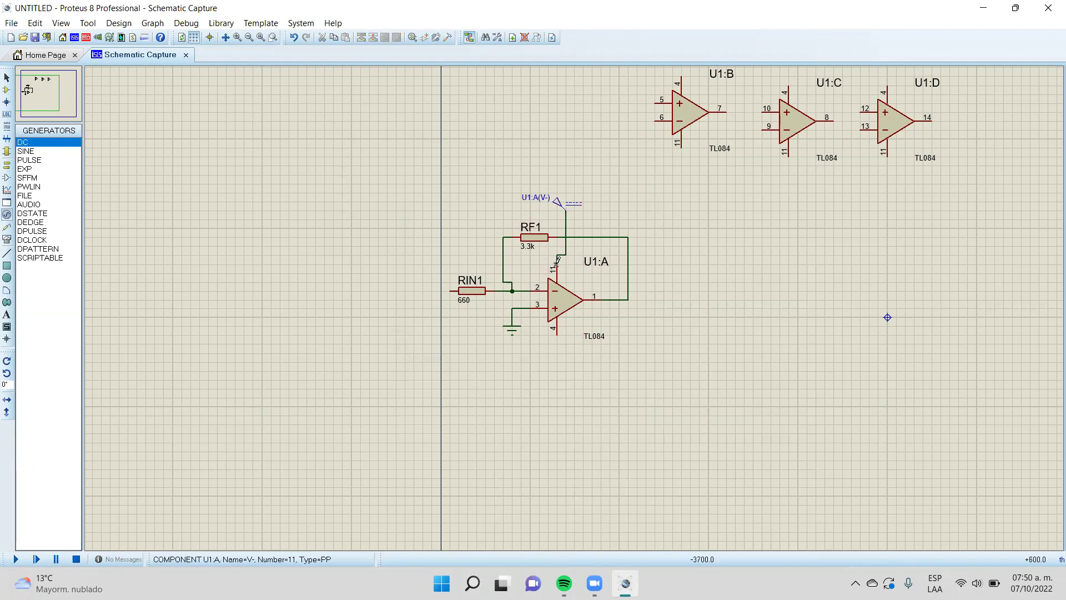
Place another DC generator below U1:A and wire it to supply pin 4
{"action": "left_click", "coordinate": [548, 368]}
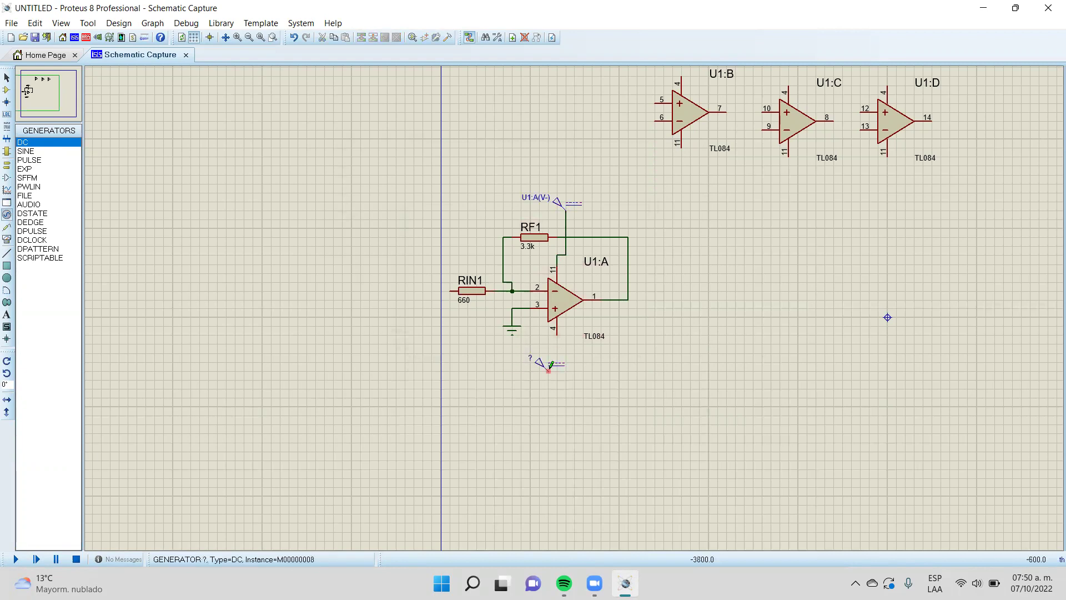
{"action": "left_click", "coordinate": [557, 334]}
{"action": "left_click", "coordinate": [548, 371]}
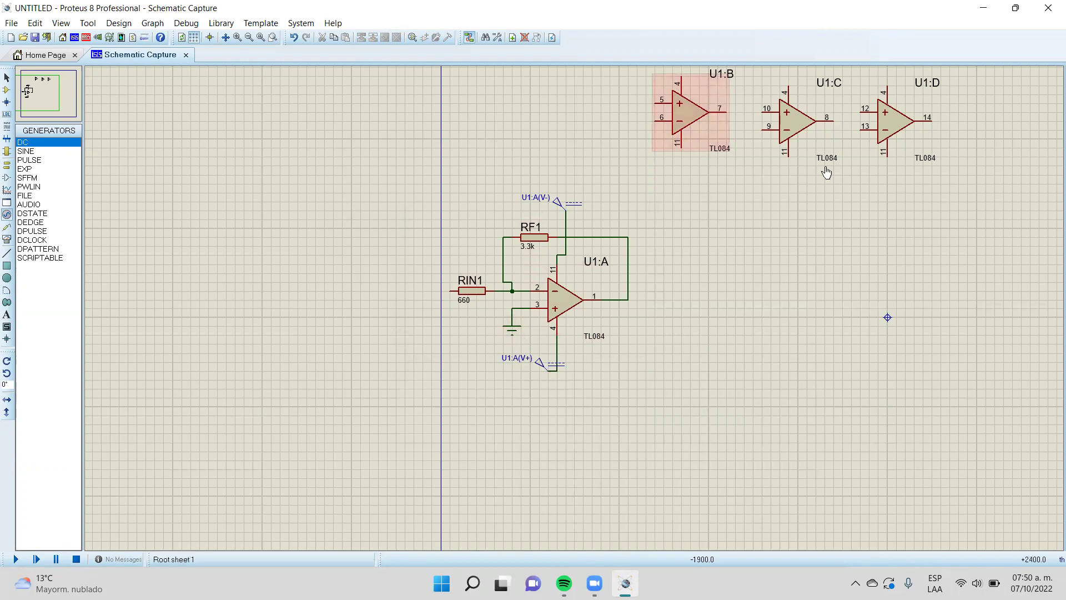
Try to paste a copy of amplifier U1:D just below the original
{"action": "left_click", "coordinate": [895, 131]}
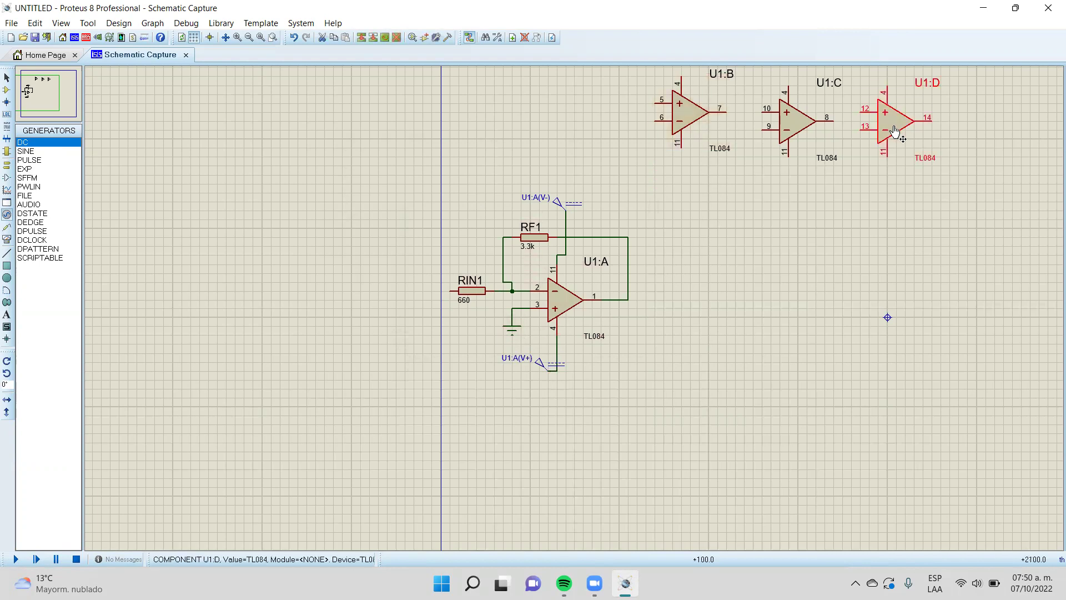
{"action": "key", "text": "ctrl+c"}
{"action": "key", "text": "ctrl+v"}
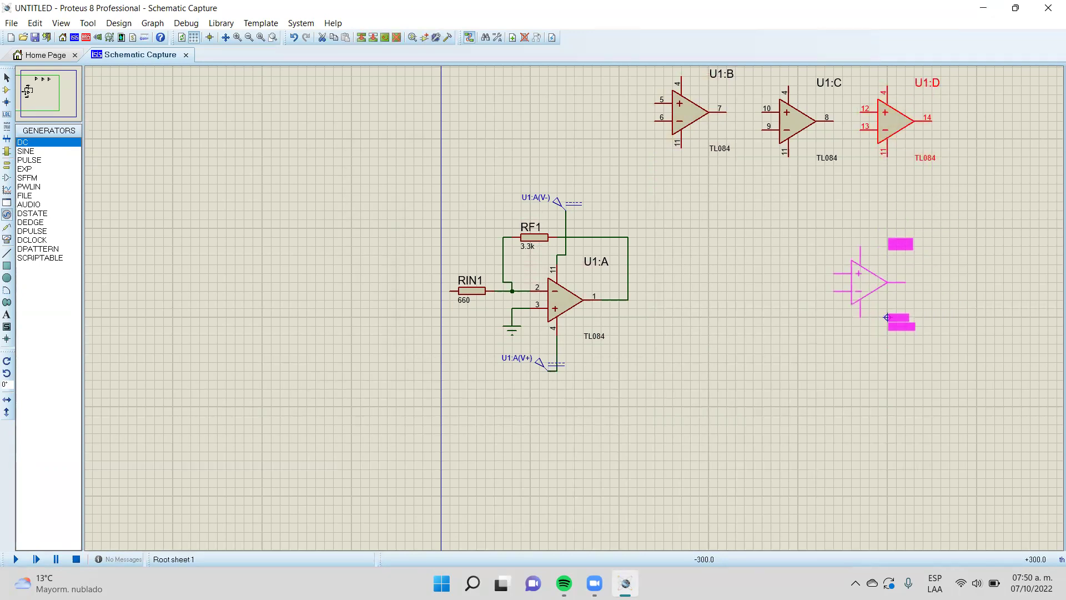
{"action": "left_click", "coordinate": [911, 167]}
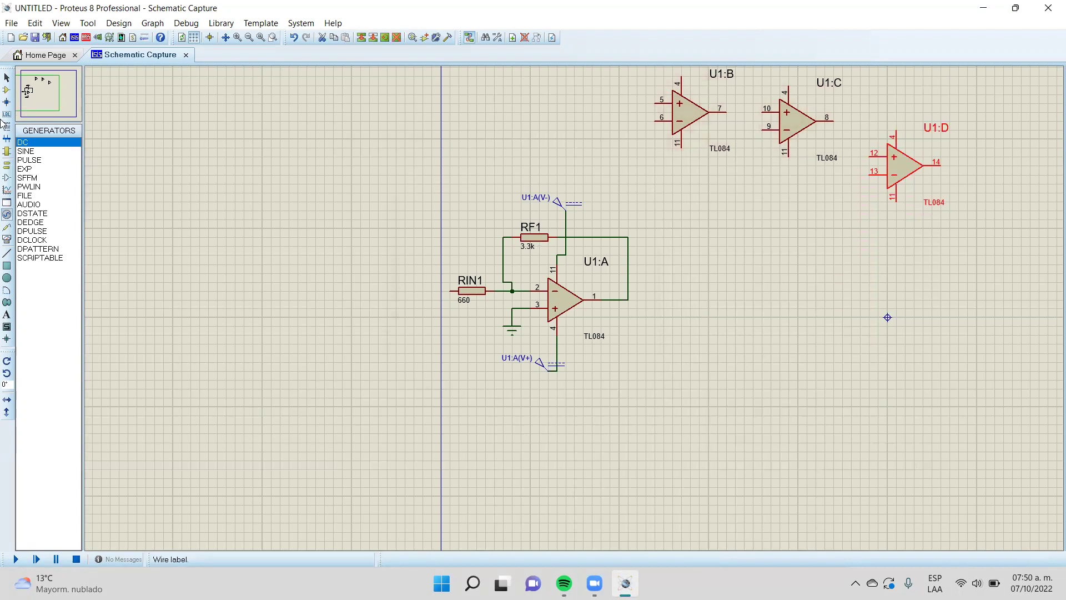
Search the device library for tl084, preview the TL084 and its DIL14 package, and close the library without picking a device
{"action": "left_click", "coordinate": [7, 91]}
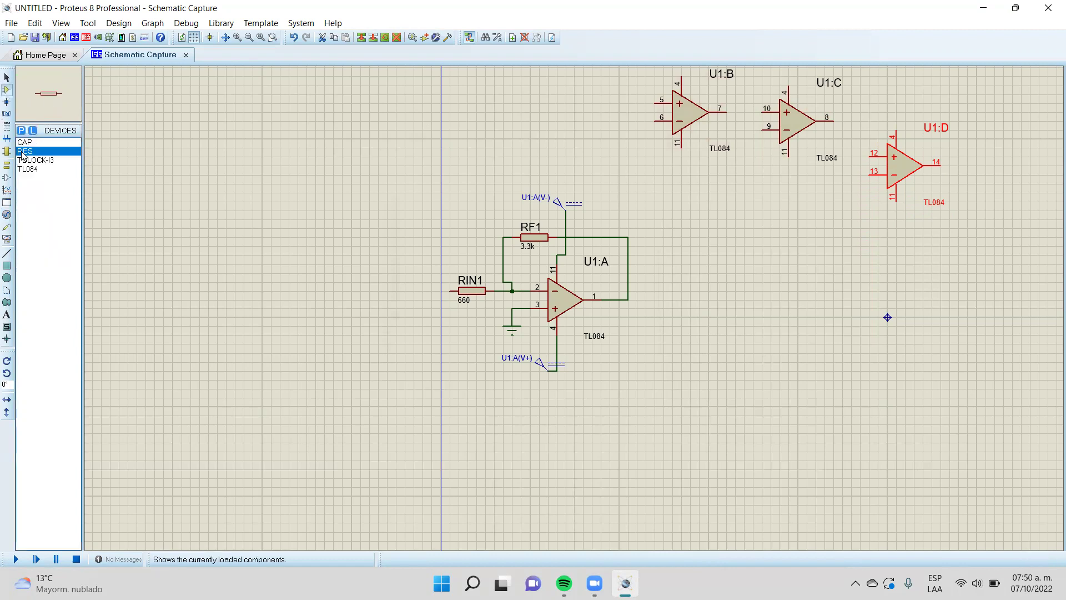
{"action": "type", "text": "p"}
{"action": "type", "text": "tl"}
{"action": "type", "text": "0"}
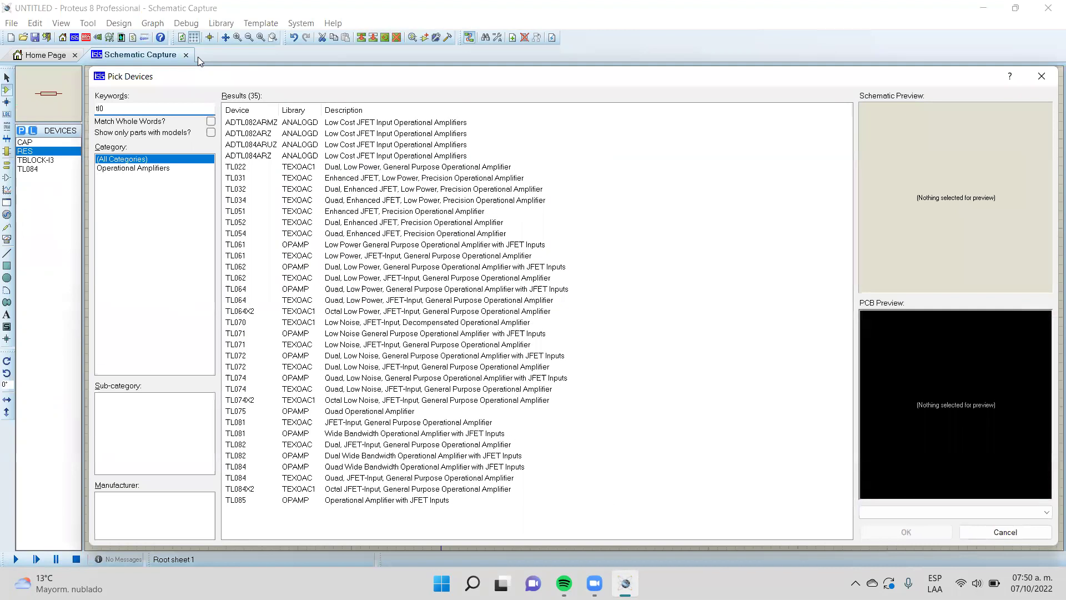
{"action": "type", "text": "84"}
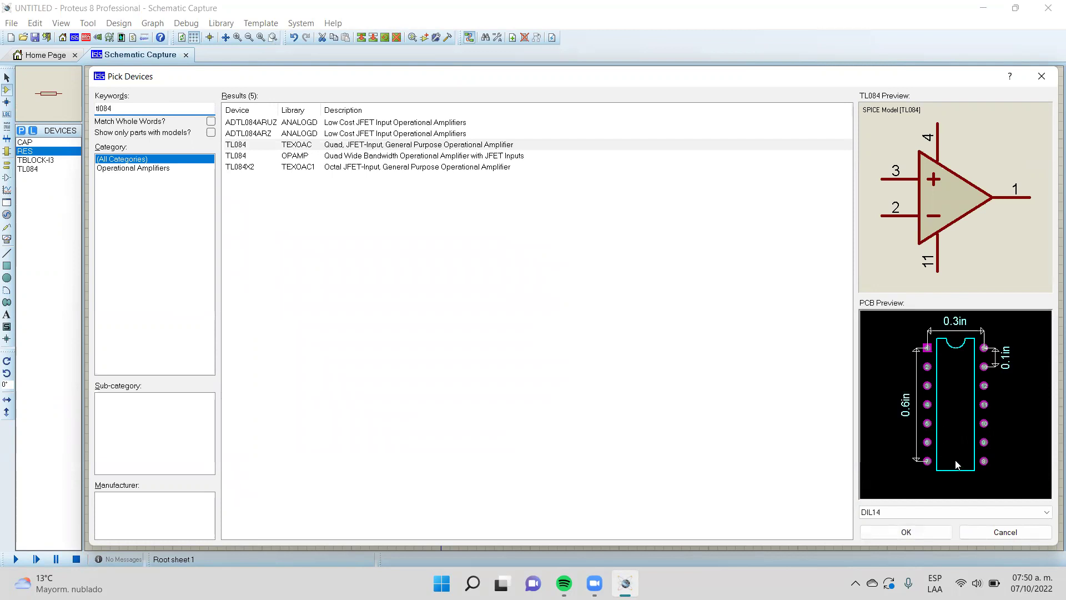
{"action": "left_click", "coordinate": [1041, 77]}
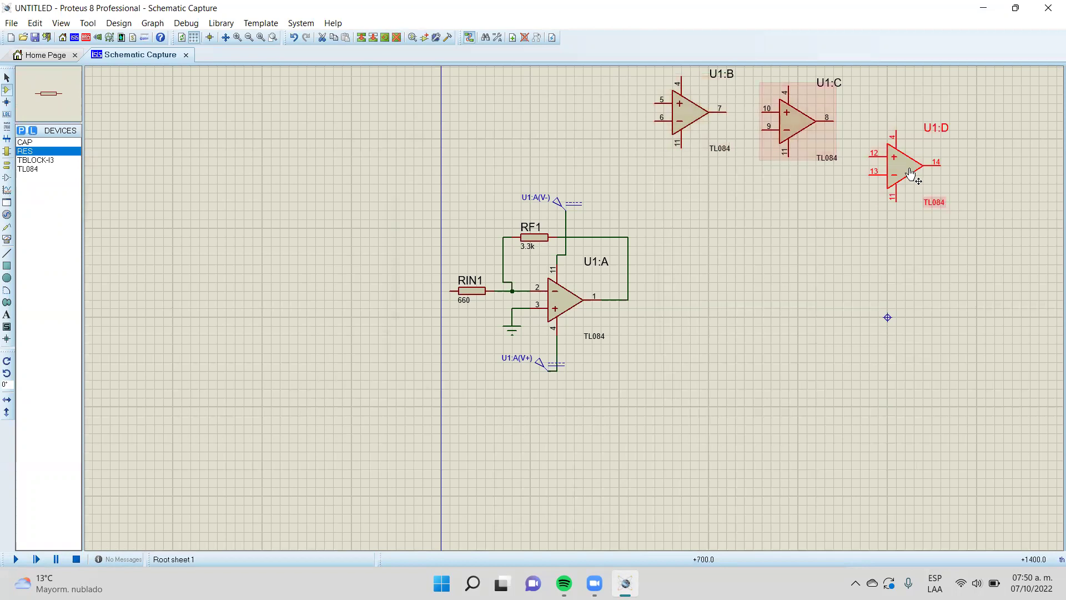
Move amplifier U1:D below the U1:A stage and place two RES resistors, one left of its inputs and one above them
{"action": "left_click_drag", "start_coordinate": [901, 168], "coordinate": [545, 512]}
{"action": "left_click", "coordinate": [487, 315]}
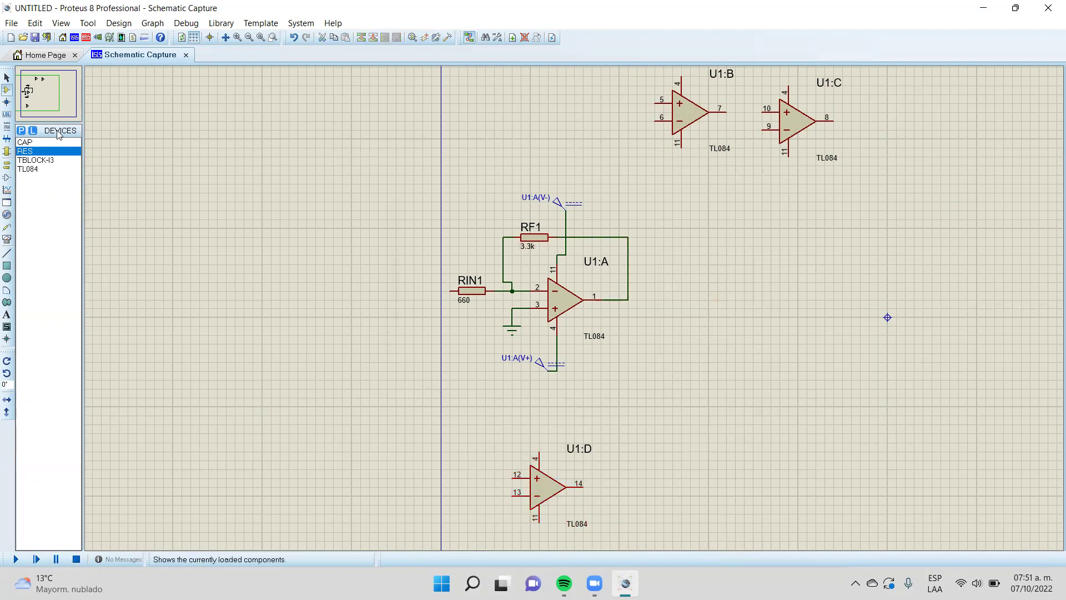
{"action": "left_click", "coordinate": [488, 489]}
{"action": "left_click", "coordinate": [444, 478]}
{"action": "left_click", "coordinate": [490, 431]}
{"action": "left_click", "coordinate": [497, 433]}
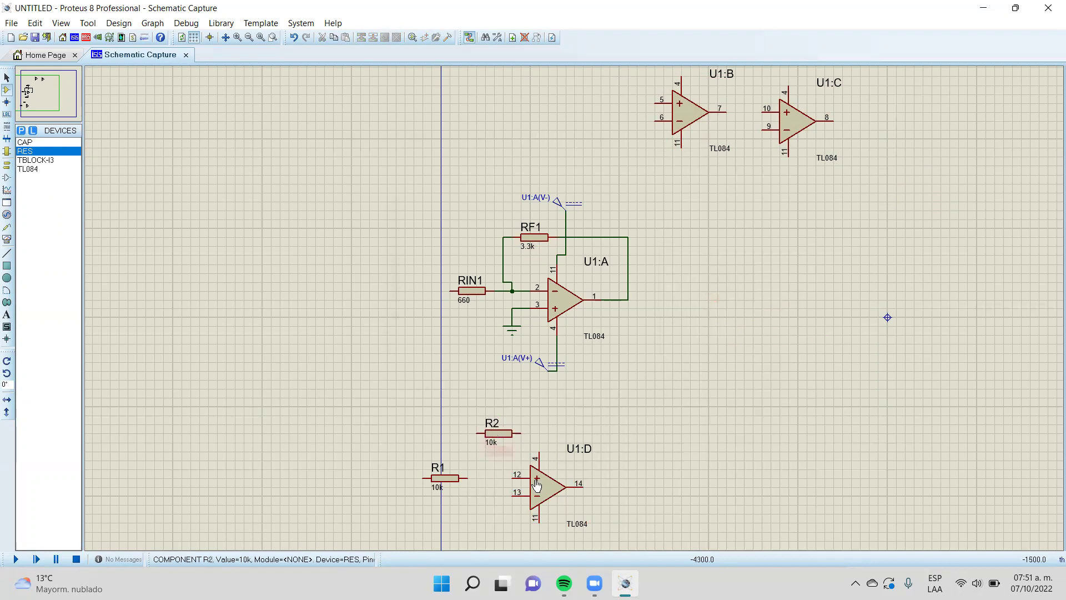
Try to flip amplifier U1:D with X-Mirror and undo the flip
{"action": "left_click", "coordinate": [543, 480]}
{"action": "right_click", "coordinate": [543, 481]}
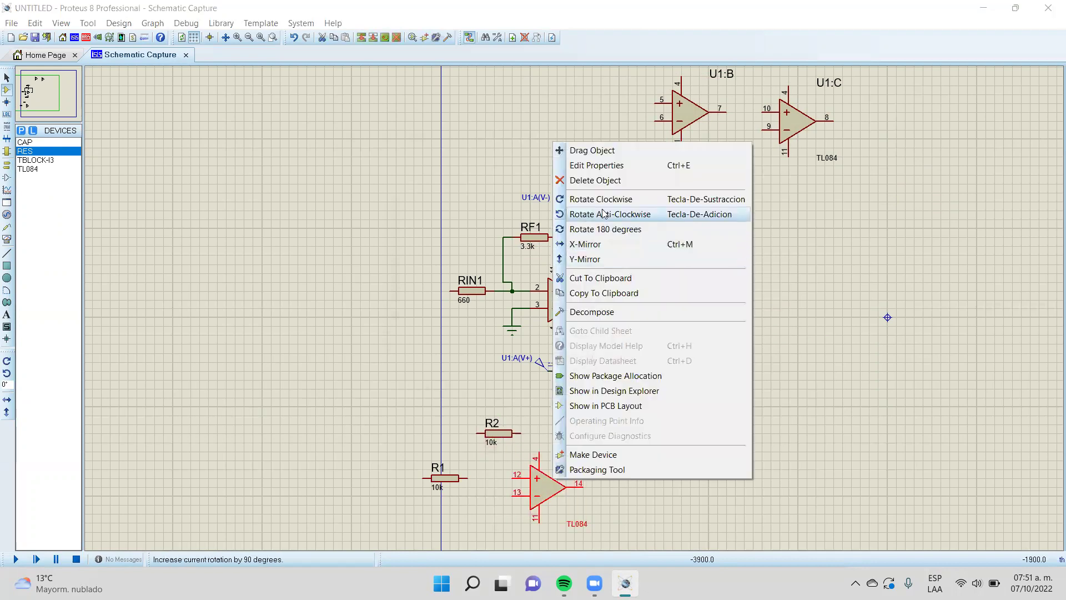
{"action": "left_click", "coordinate": [583, 240]}
{"action": "key", "text": "ctrl+z"}
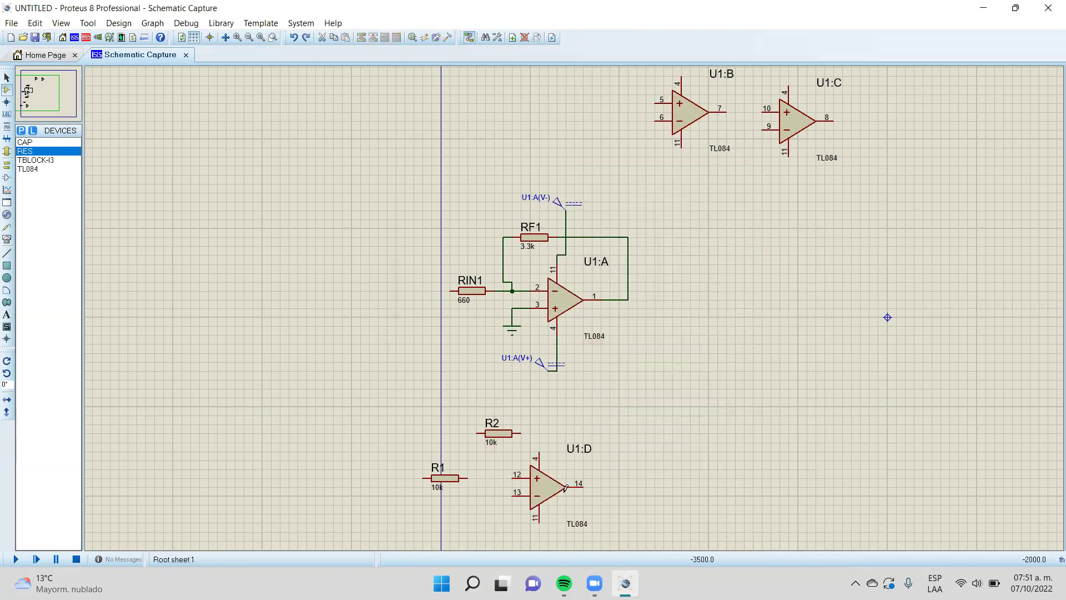
Flip amplifier U1:D with Y-Mirror to put inverting input pin 13 above pin 12
{"action": "right_click", "coordinate": [554, 448]}
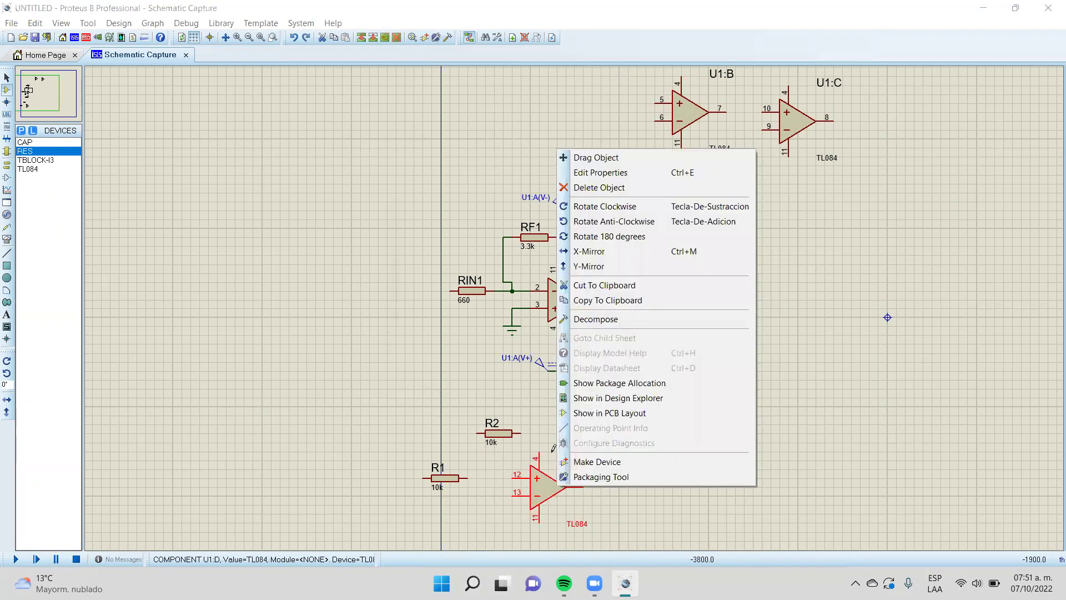
{"action": "left_click", "coordinate": [587, 268]}
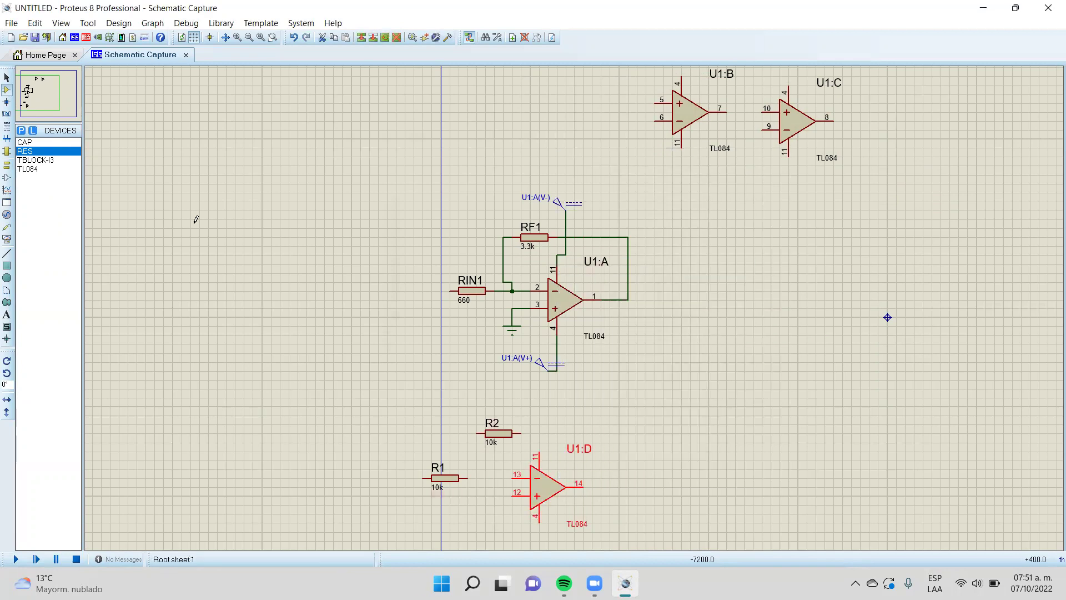
{"action": "left_click_drag", "start_coordinate": [629, 398], "coordinate": [364, 516]}
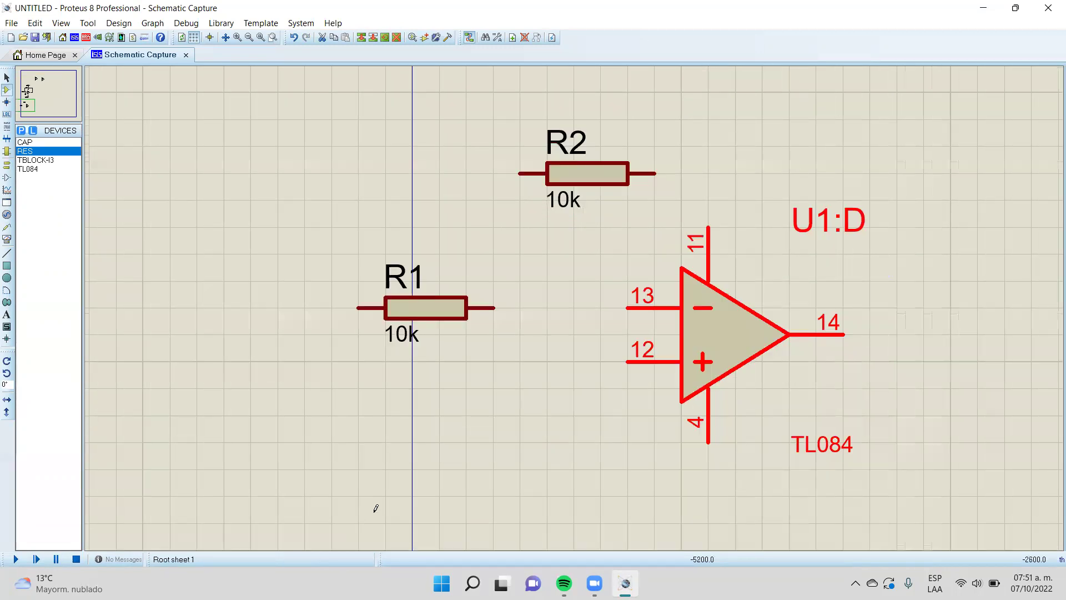
Wire R2 from output pin 14 to inverting input pin 13 of U1:D, and connect R1 to the pin 13 wire
{"action": "left_click", "coordinate": [654, 173]}
{"action": "left_click", "coordinate": [844, 334]}
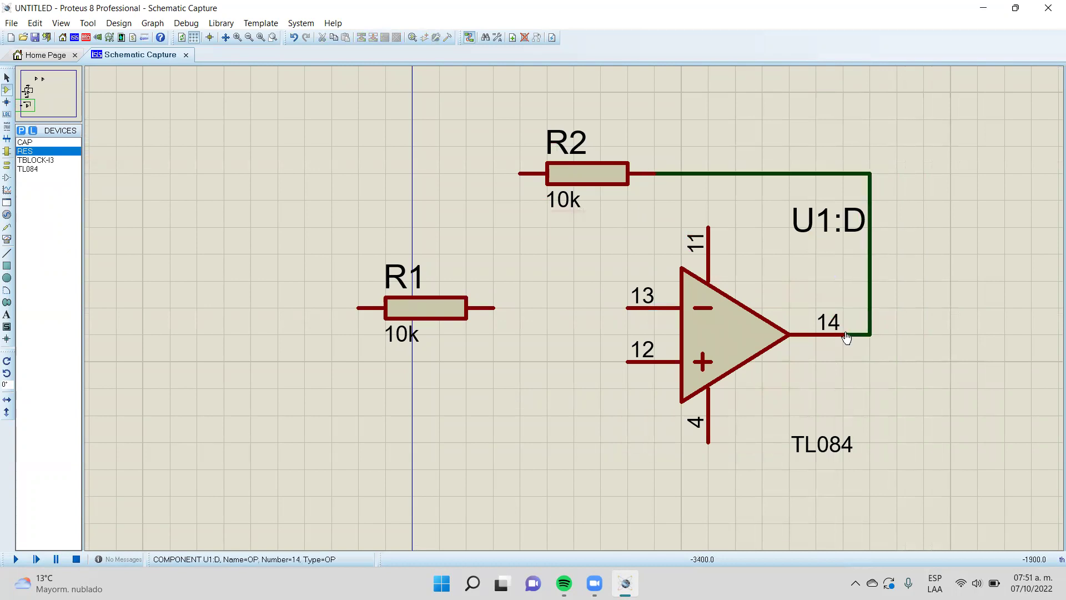
{"action": "left_click", "coordinate": [521, 173]}
{"action": "left_click", "coordinate": [628, 307]}
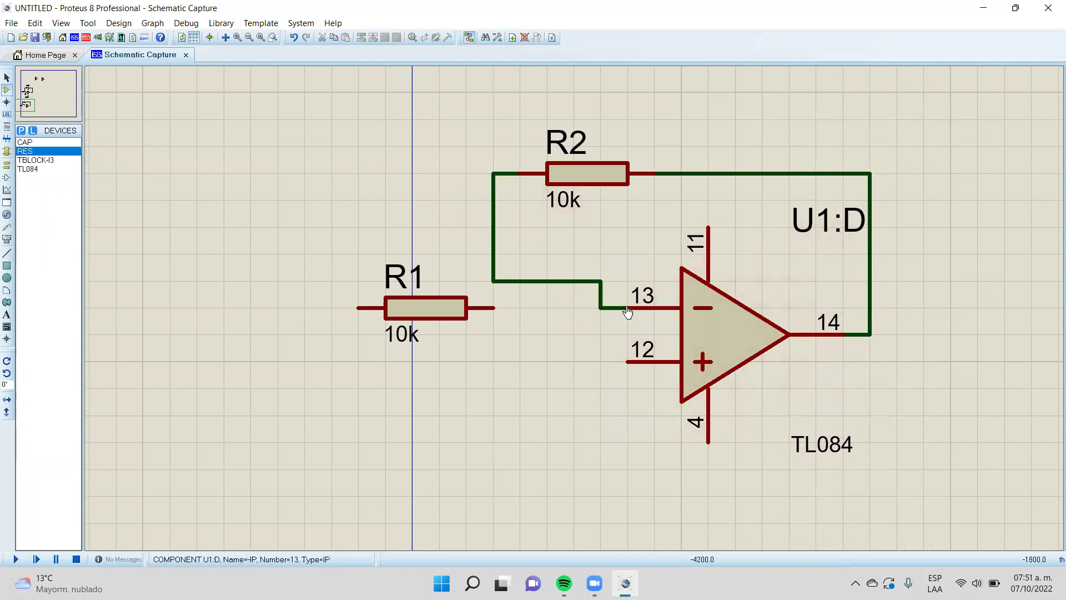
{"action": "left_click", "coordinate": [494, 306]}
{"action": "left_click", "coordinate": [600, 307]}
Rename feedback resistor R2 as RF2 and set its resistance to 4.7k
{"action": "left_click", "coordinate": [580, 163]}
{"action": "left_click", "coordinate": [580, 163]}
{"action": "left_click", "coordinate": [462, 202]}
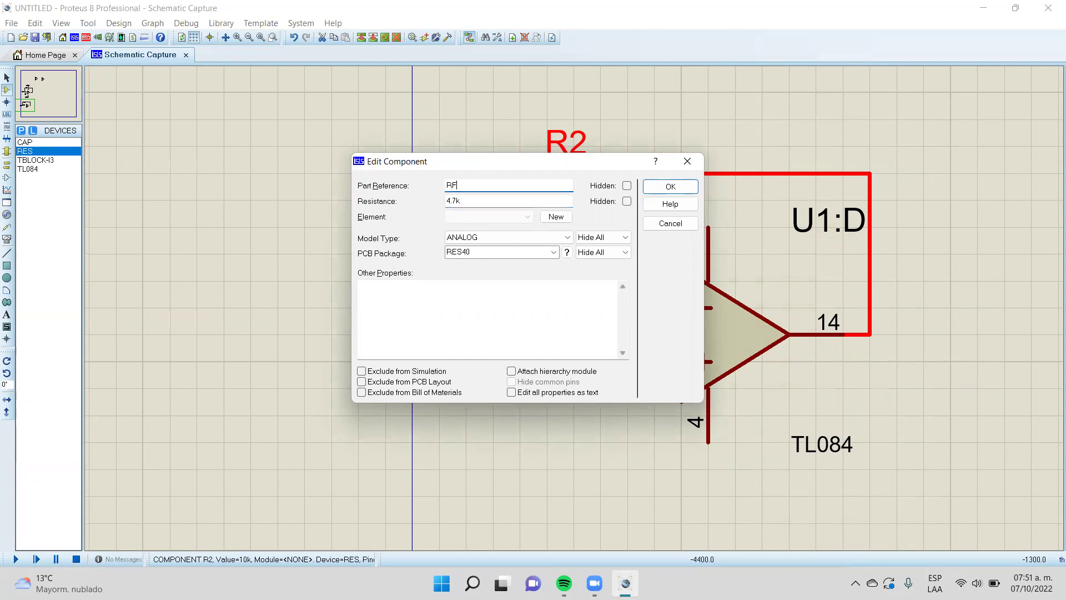
{"action": "left_click", "coordinate": [671, 187]}
Rename input resistor R1 as RIN2 and set its resistance to 220
{"action": "double_click", "coordinate": [439, 265]}
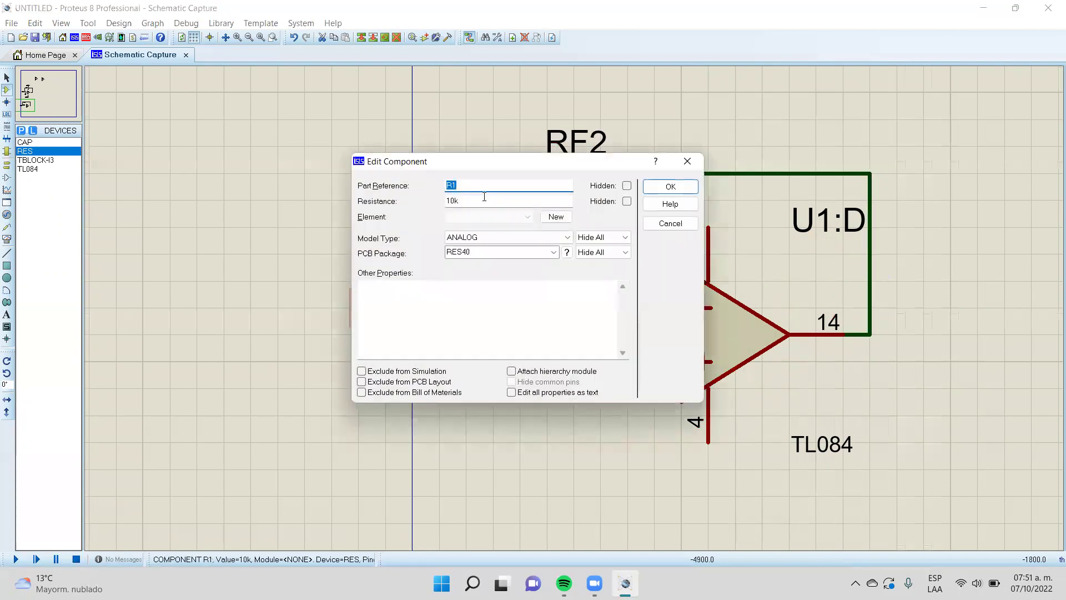
{"action": "type", "text": "RIN2"}
{"action": "key", "text": "Tab"}
{"action": "type", "text": "2"}
{"action": "key", "text": "BackSpace"}
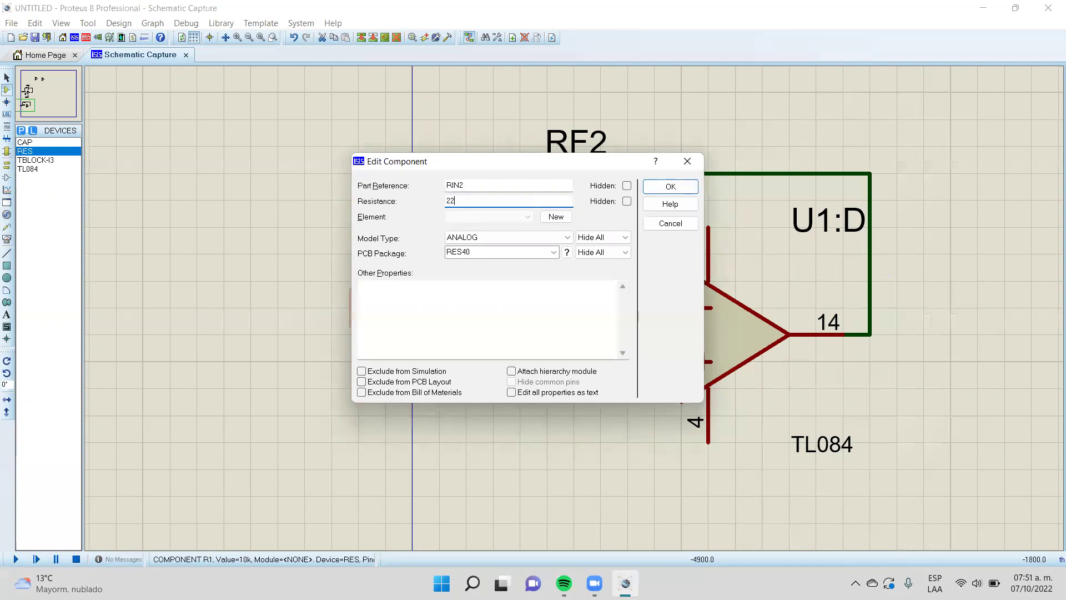
{"action": "left_click", "coordinate": [671, 186]}
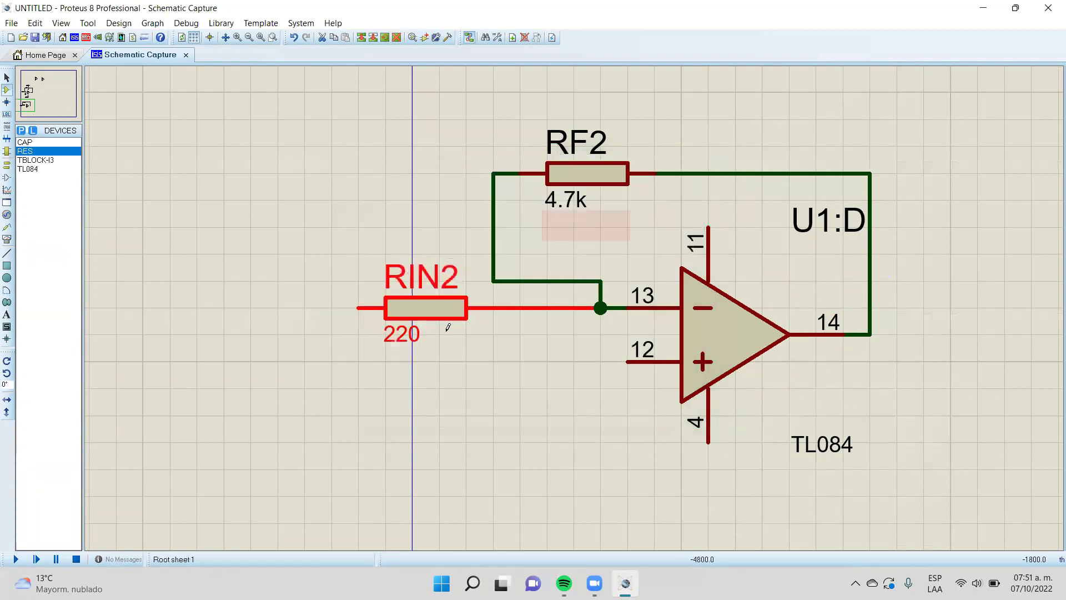
Place a GROUND terminal below the inputs of U1:D and wire it to pin 12
{"action": "left_click", "coordinate": [6, 164]}
{"action": "left_click", "coordinate": [575, 389]}
{"action": "left_click", "coordinate": [627, 361]}
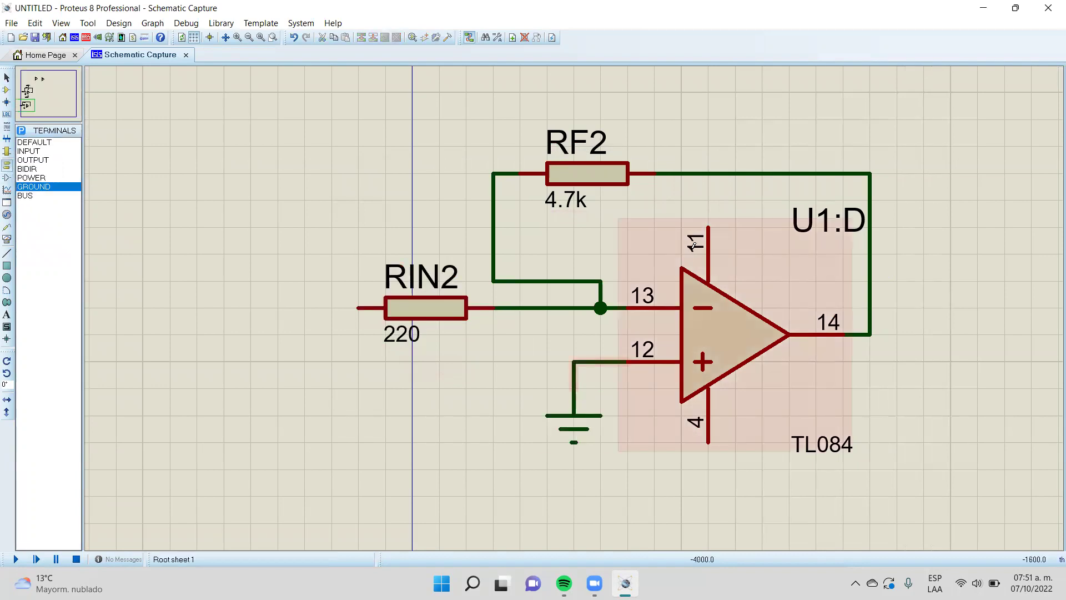
Move amplifier U1:B below U1:C and flip it with Y-Mirror to put inverting input pin 6 above pin 5
{"action": "left_click", "coordinate": [261, 38]}
{"action": "left_click", "coordinate": [427, 159]}
{"action": "mouse_move", "coordinate": [427, 158]}
{"action": "left_mouse_down"}
{"action": "mouse_move", "coordinate": [453, 298]}
{"action": "mouse_move", "coordinate": [541, 321]}
{"action": "mouse_move", "coordinate": [508, 304]}
{"action": "left_mouse_up"}
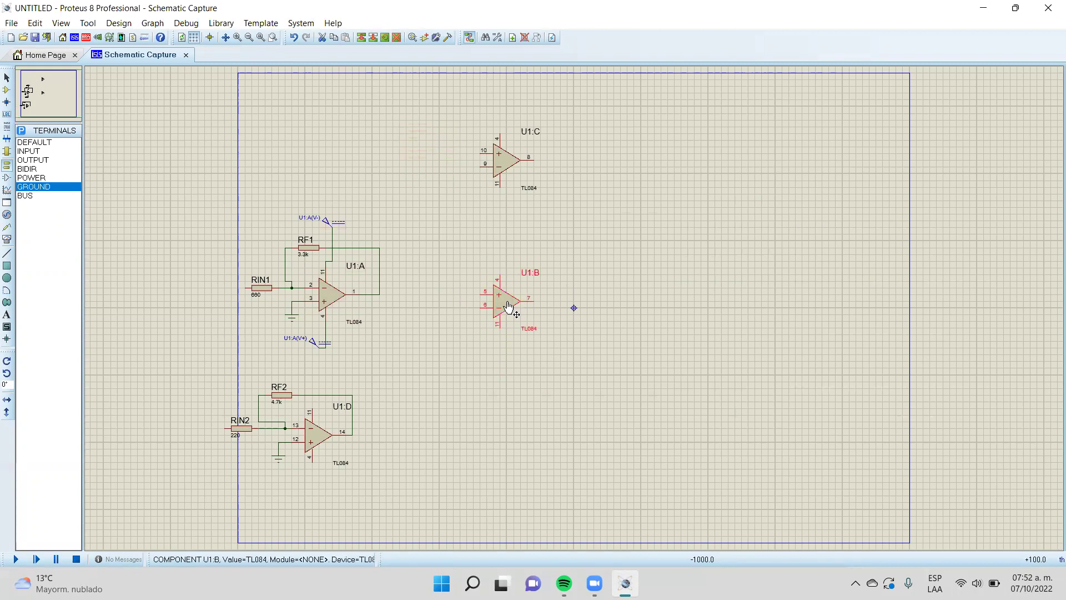
{"action": "left_click", "coordinate": [7, 91]}
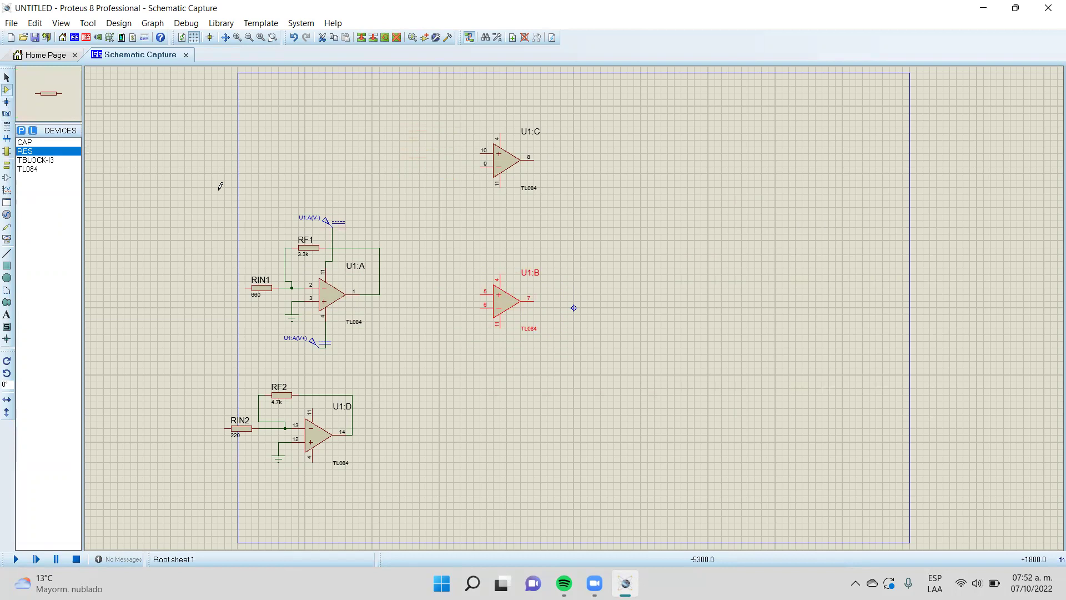
{"action": "right_click", "coordinate": [500, 304]}
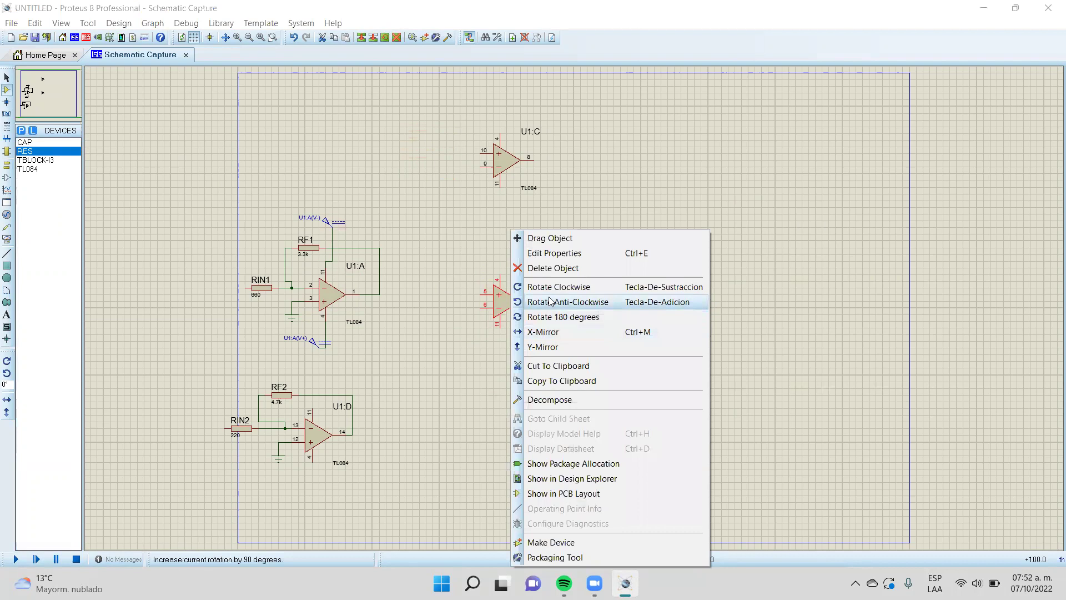
{"action": "left_click", "coordinate": [543, 348]}
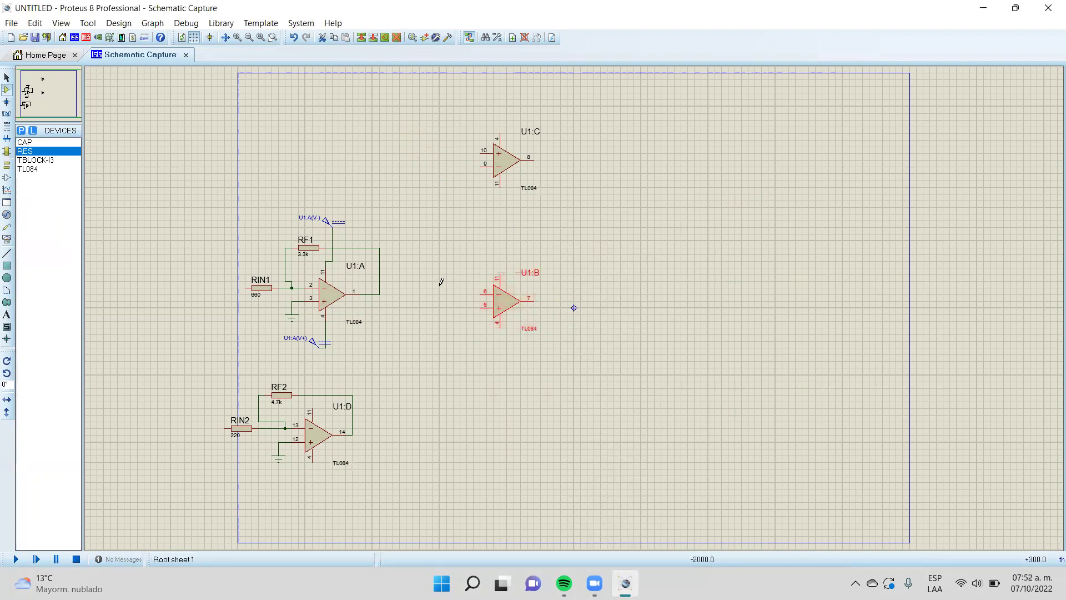
Place two RES resistors, one left of U1:B and one above its inputs, and a CAP capacitor below and left of them
{"action": "left_click", "coordinate": [473, 265]}
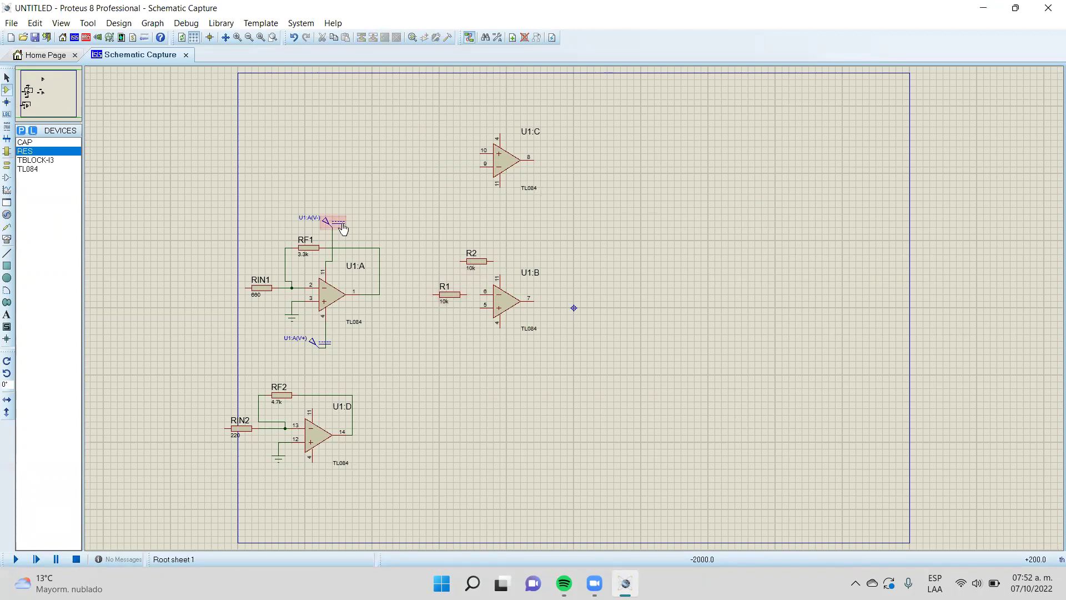
{"action": "left_click", "coordinate": [25, 142]}
{"action": "left_click", "coordinate": [420, 341]}
{"action": "left_click", "coordinate": [420, 341]}
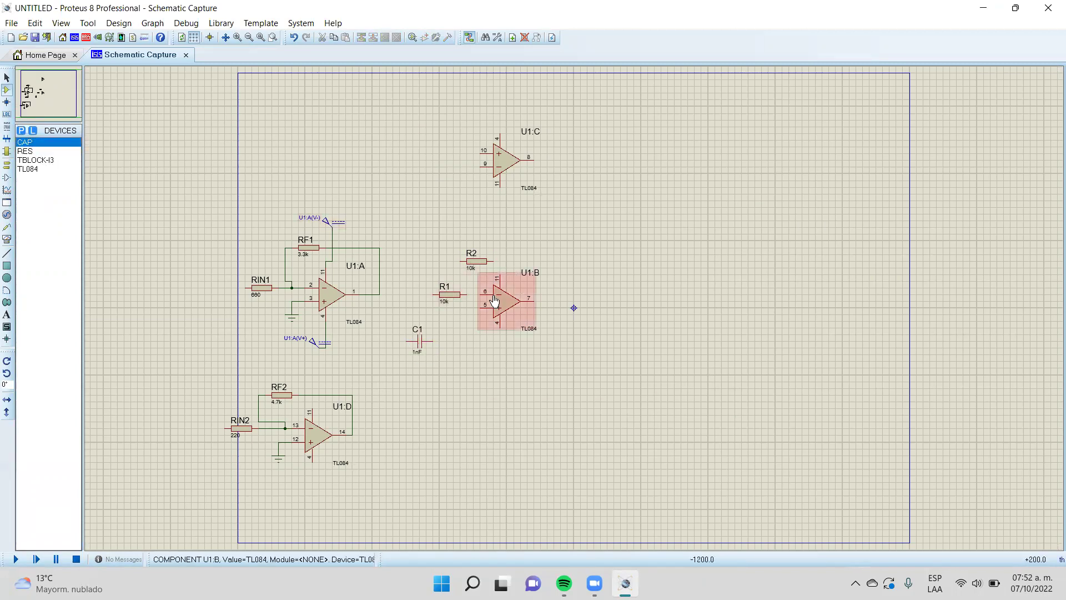
Move U1:B with resistors R1 and R2 and capacitor C1 together further right, away from the U1:A stage
{"action": "scroll", "coordinate": [494, 300], "scroll_direction": "up", "scroll_amount": 1}
{"action": "left_click_drag", "start_coordinate": [709, 173], "coordinate": [423, 367]}
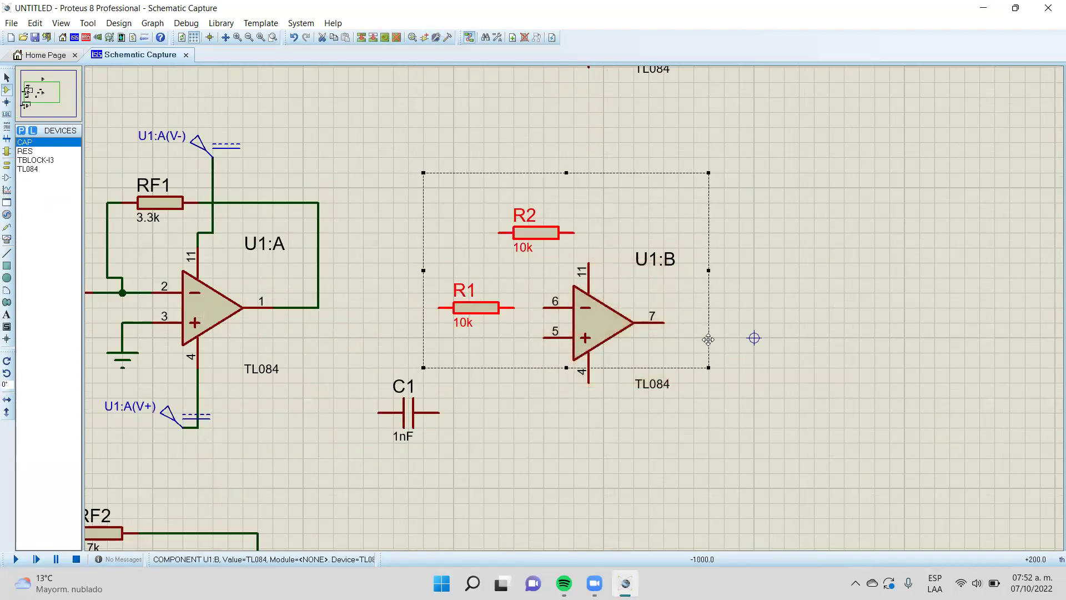
{"action": "left_click", "coordinate": [768, 303]}
{"action": "left_click_drag", "start_coordinate": [711, 173], "coordinate": [364, 488]}
{"action": "left_click_drag", "start_coordinate": [591, 363], "coordinate": [892, 347]}
{"action": "left_click", "coordinate": [545, 292]}
Wire R1 to pin 6 of U1:B and shift R1 left to lengthen the connection
{"action": "left_click", "coordinate": [814, 292]}
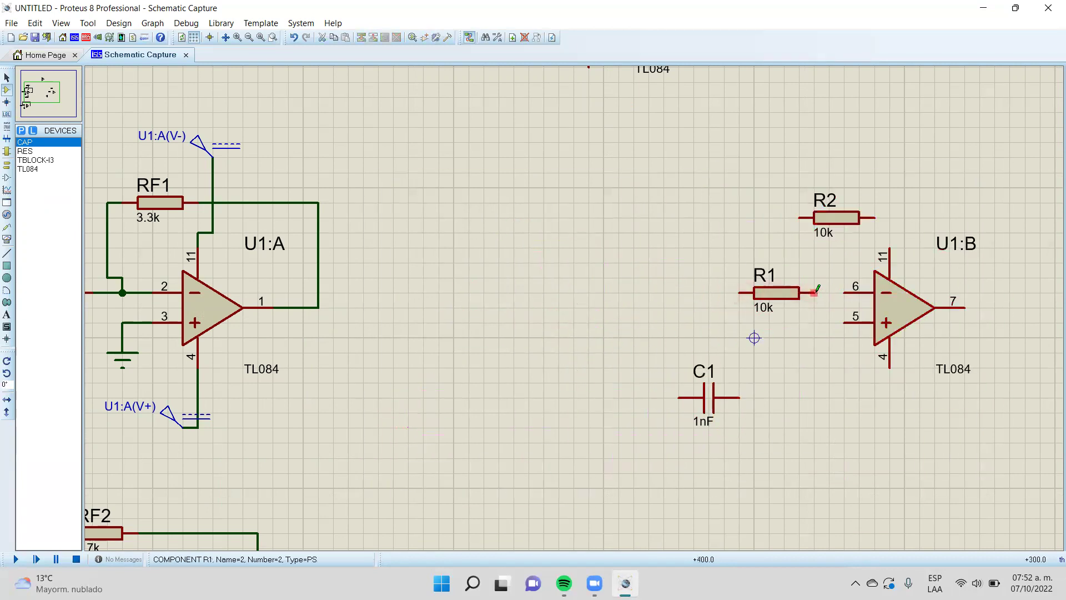
{"action": "left_click", "coordinate": [845, 293]}
{"action": "left_click", "coordinate": [787, 297]}
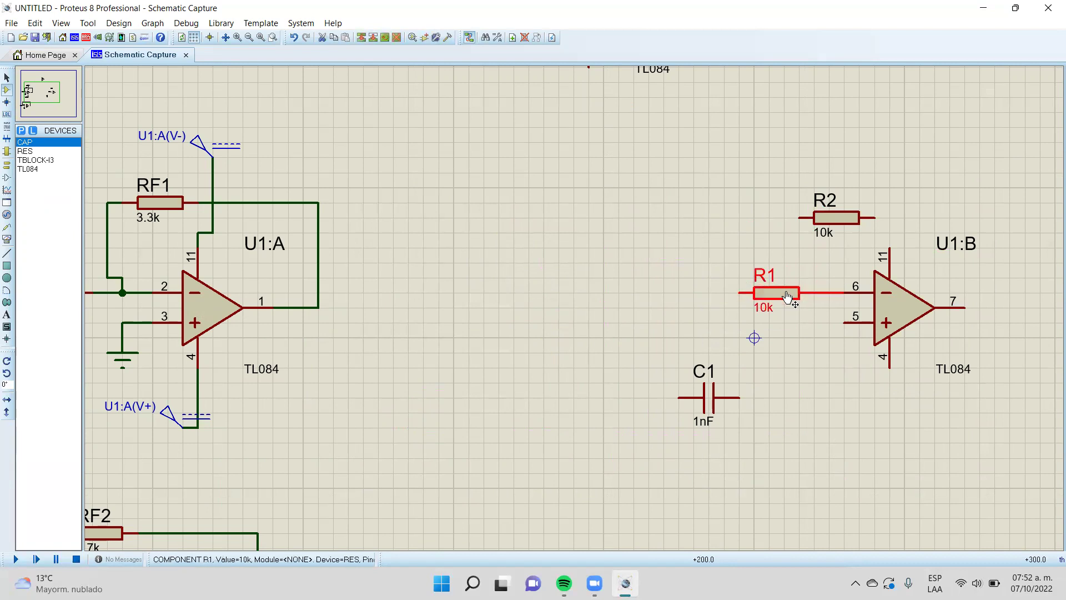
{"action": "left_click_drag", "start_coordinate": [786, 297], "coordinate": [712, 297]}
{"action": "left_click", "coordinate": [751, 217]}
Wire R2 as feedback between the pin 6 input wire and output pin 7 of U1:B
{"action": "left_click", "coordinate": [798, 217]}
{"action": "left_click", "coordinate": [784, 292]}
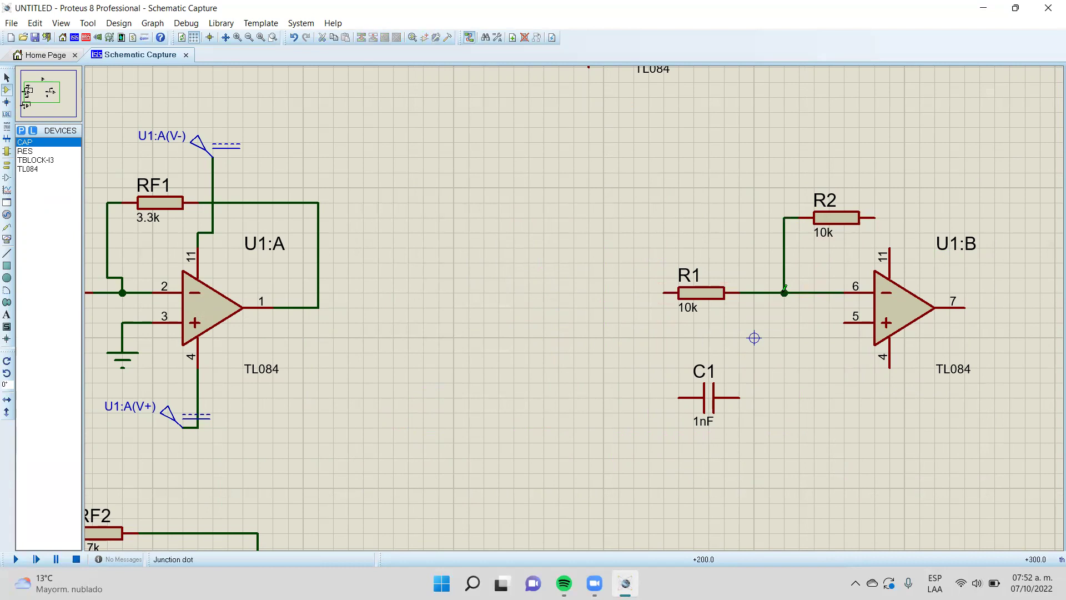
{"action": "left_click", "coordinate": [876, 215]}
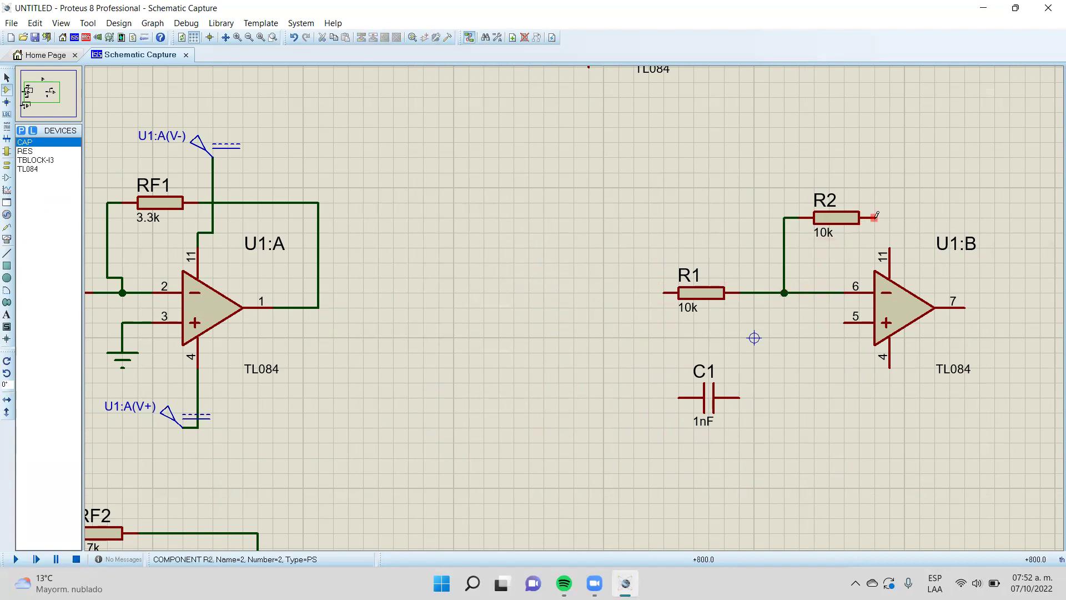
{"action": "left_click", "coordinate": [965, 307]}
Move capacitor C1 in line to the left of R1 and wire the two in series
{"action": "left_click", "coordinate": [708, 399]}
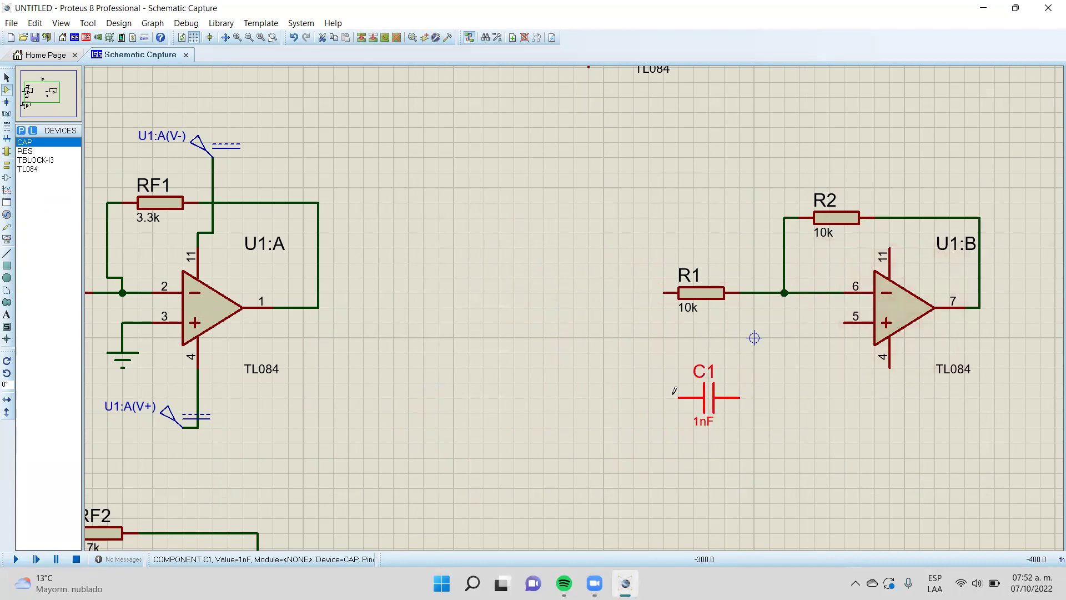
{"action": "left_click_drag", "start_coordinate": [708, 400], "coordinate": [588, 293]}
{"action": "left_click", "coordinate": [653, 316]}
{"action": "left_click", "coordinate": [620, 292]}
{"action": "left_click", "coordinate": [664, 293]}
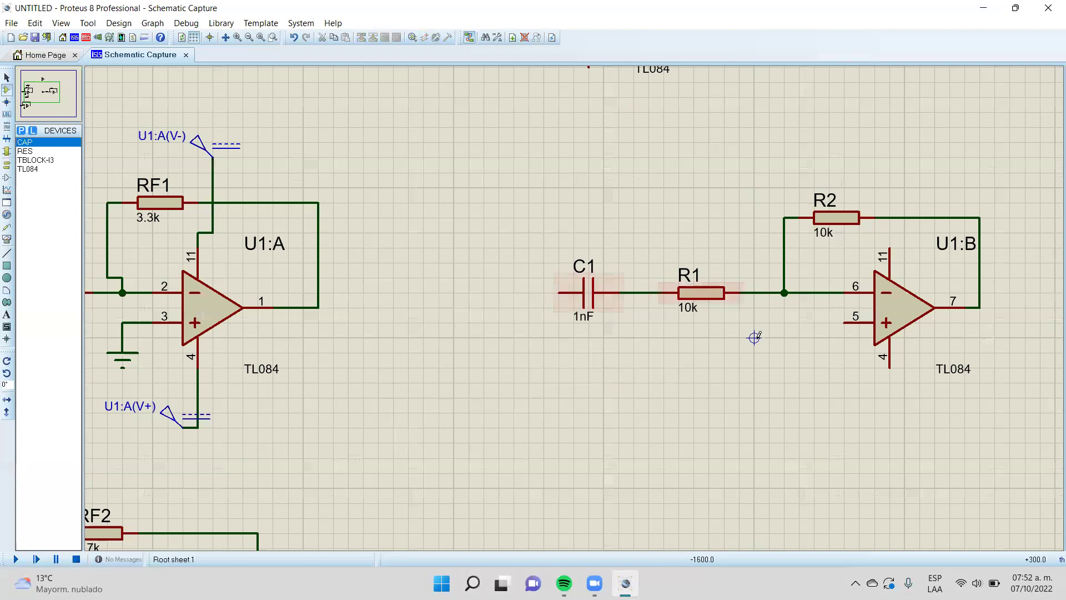
Place a GROUND terminal below the inputs of U1:B and wire it to pin 5
{"action": "left_click", "coordinate": [7, 165]}
{"action": "left_click", "coordinate": [800, 354]}
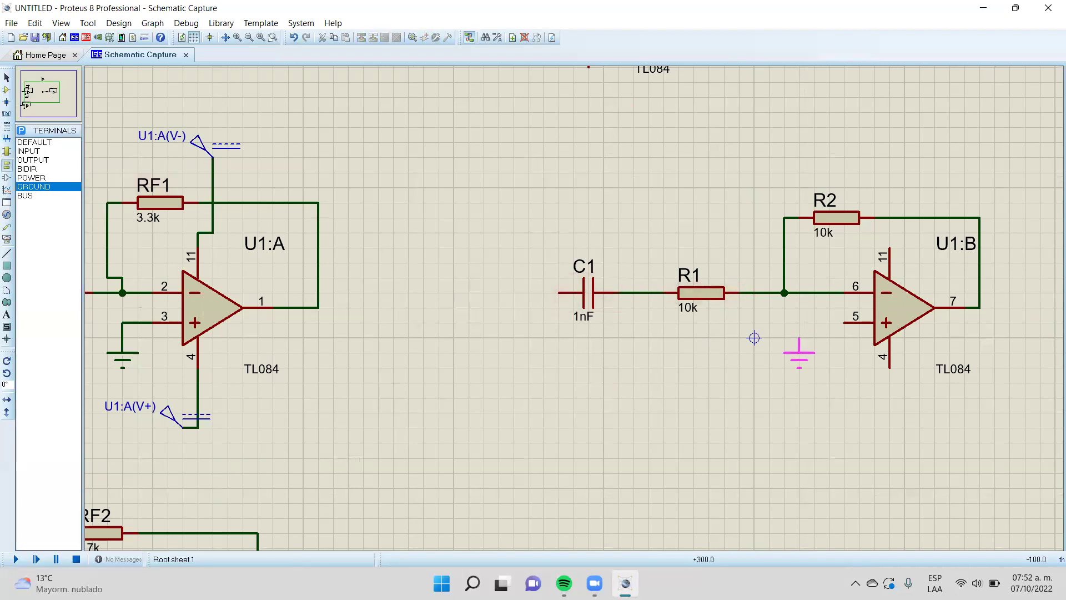
{"action": "left_click", "coordinate": [800, 353]}
{"action": "left_click", "coordinate": [845, 322]}
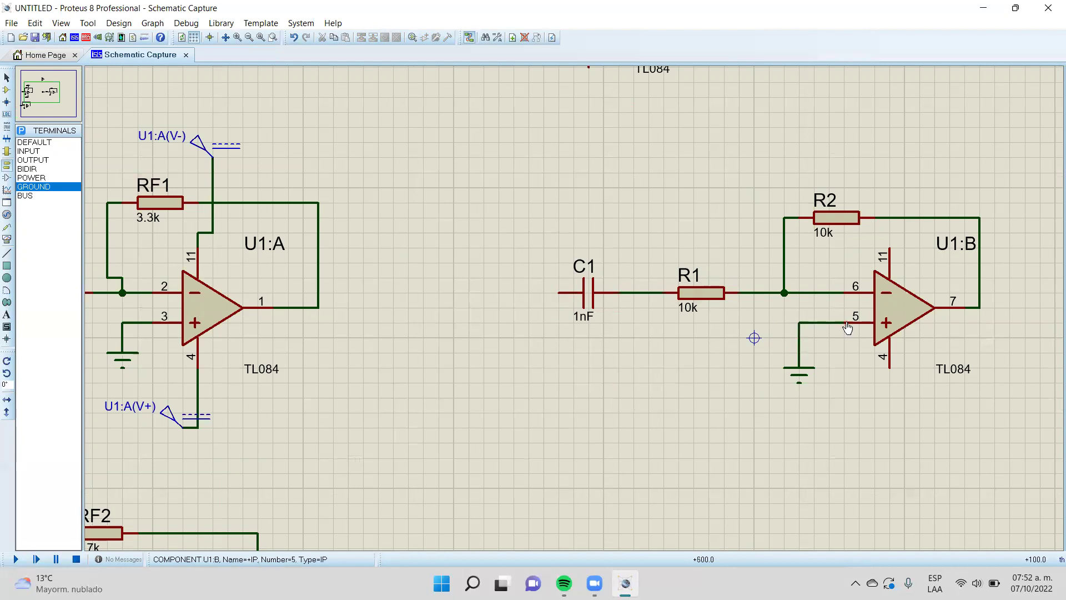
Rename capacitor C1 as CF1 and set its capacitance to 22nF
{"action": "double_click", "coordinate": [577, 288]}
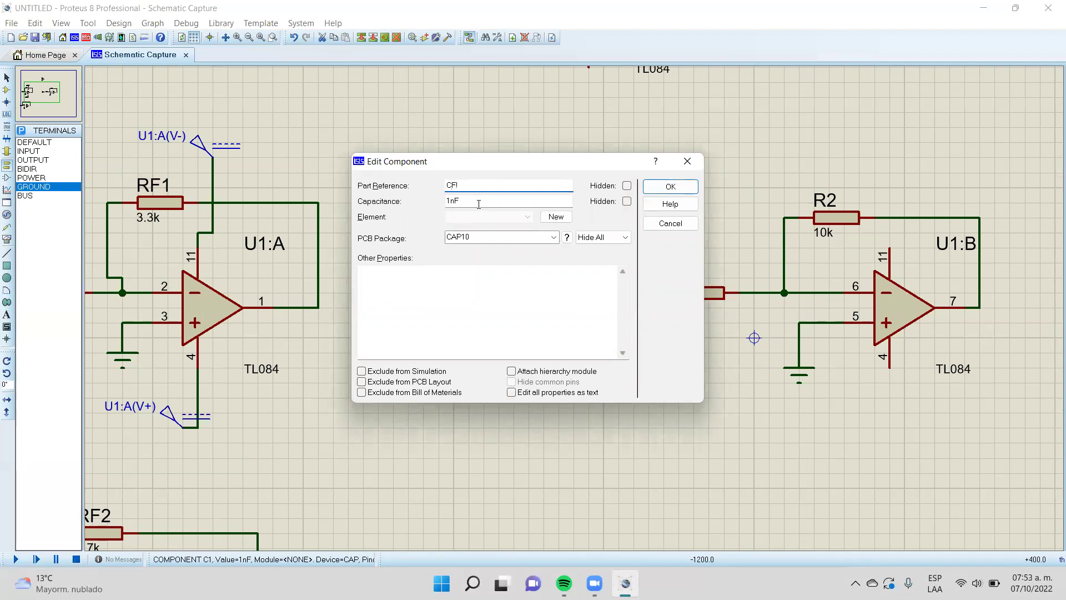
{"action": "left_click", "coordinate": [462, 198]}
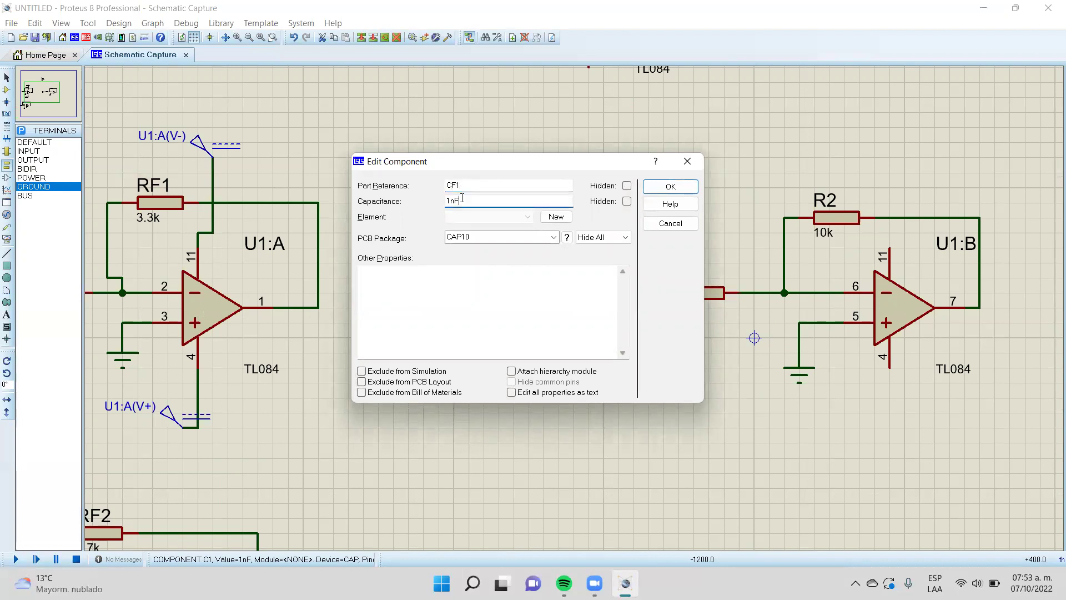
{"action": "type", "text": "2"}
{"action": "key", "text": "Return"}
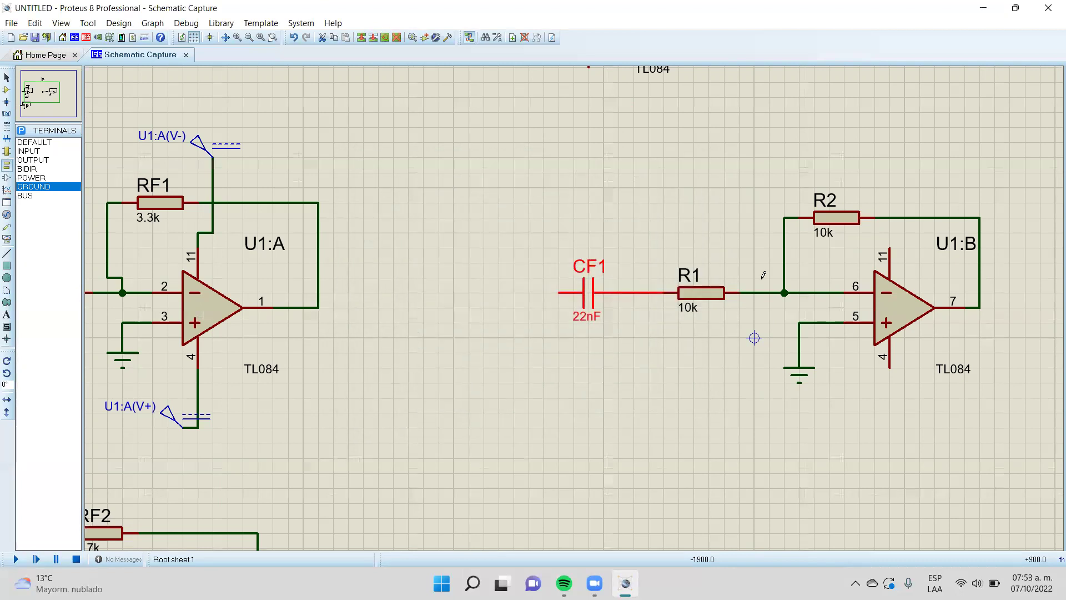
Rename the U1:B feedback resistor R2 as RFF1 and set its resistance to 22k
{"action": "double_click", "coordinate": [838, 219]}
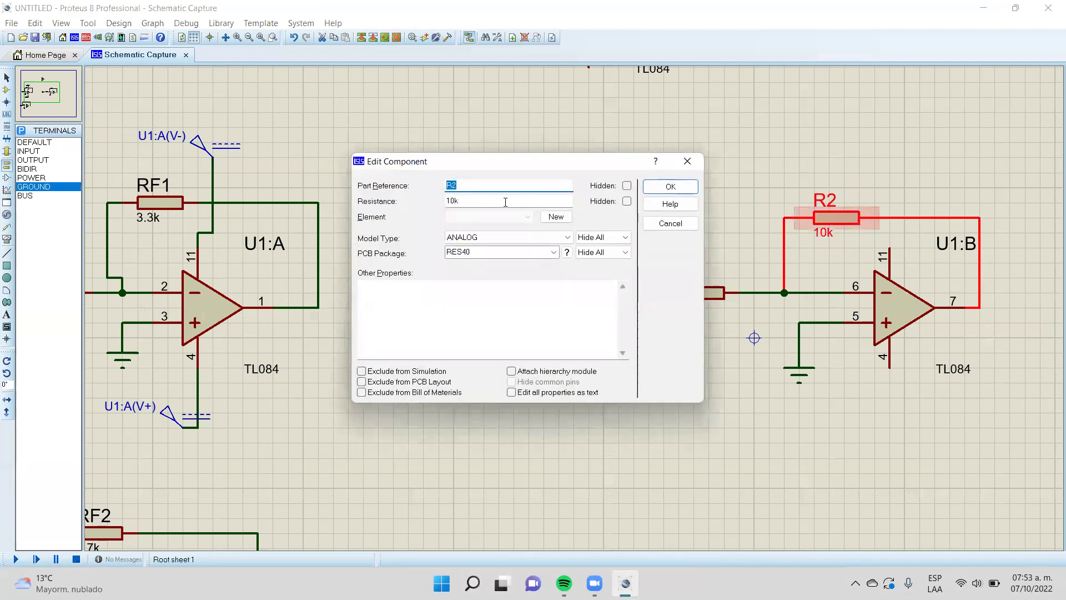
{"action": "left_click", "coordinate": [466, 185]}
{"action": "left_click", "coordinate": [466, 200]}
{"action": "key", "text": "BackSpace"}
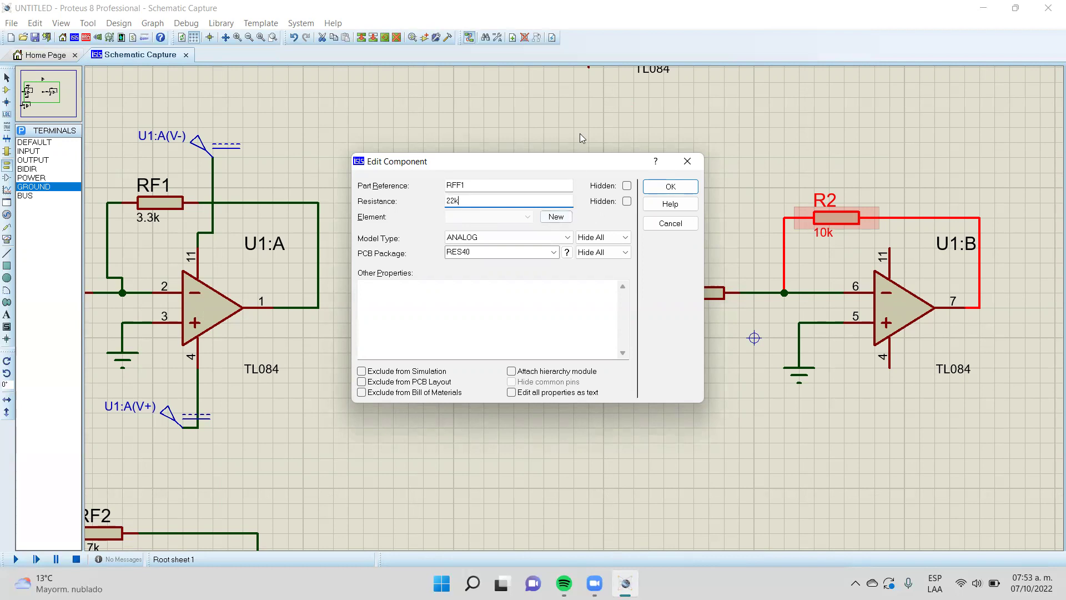
{"action": "left_click", "coordinate": [671, 187]}
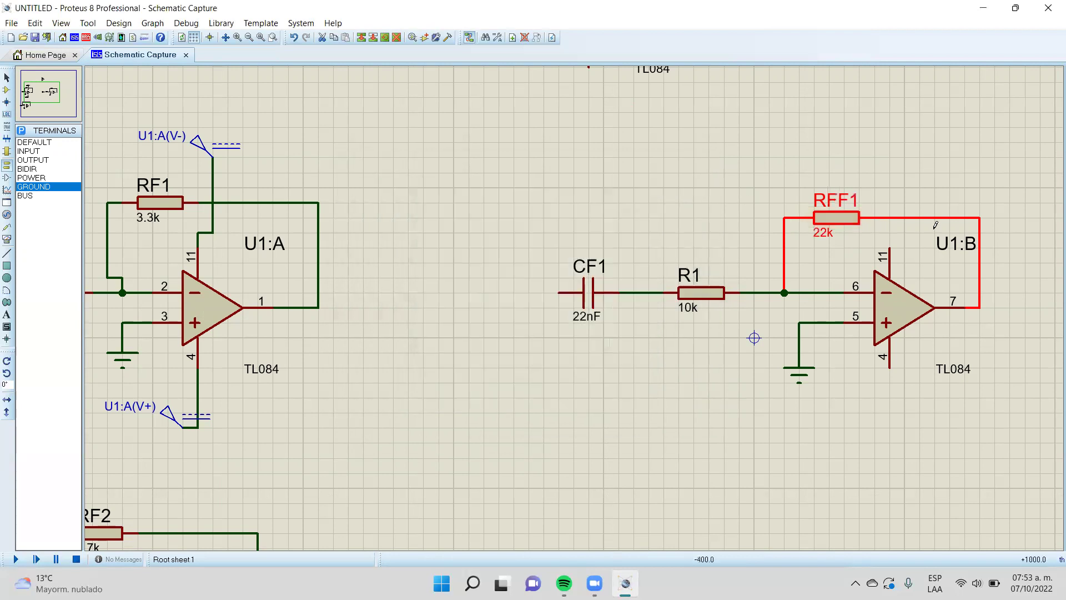
Replace the wire between RFF1 and output pin 7 with a new RES resistor wired in series
{"action": "right_click", "coordinate": [902, 216]}
{"action": "left_click", "coordinate": [938, 250]}
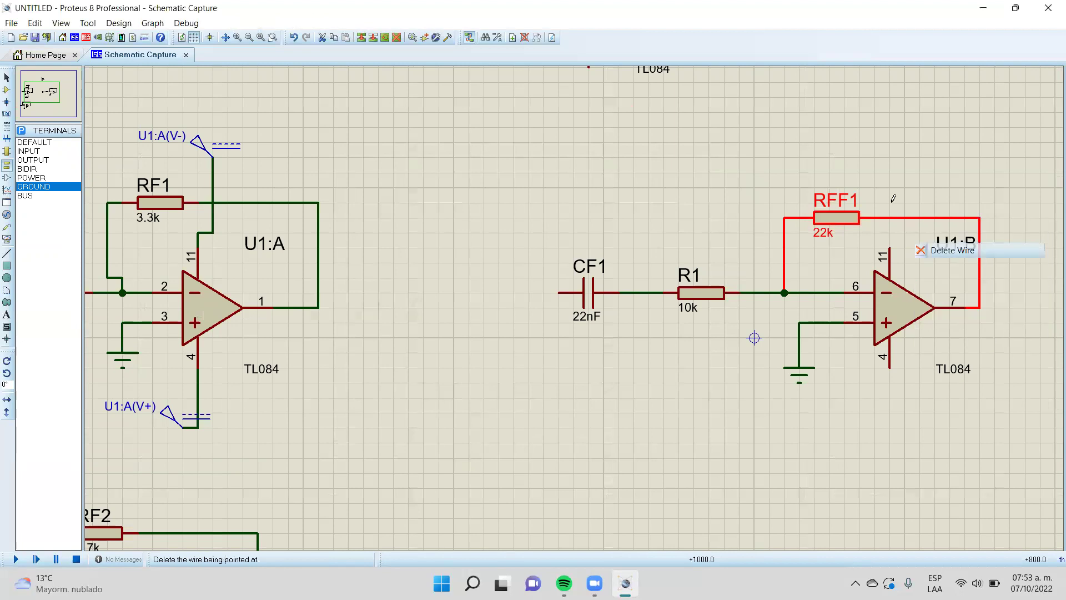
{"action": "left_click", "coordinate": [7, 89]}
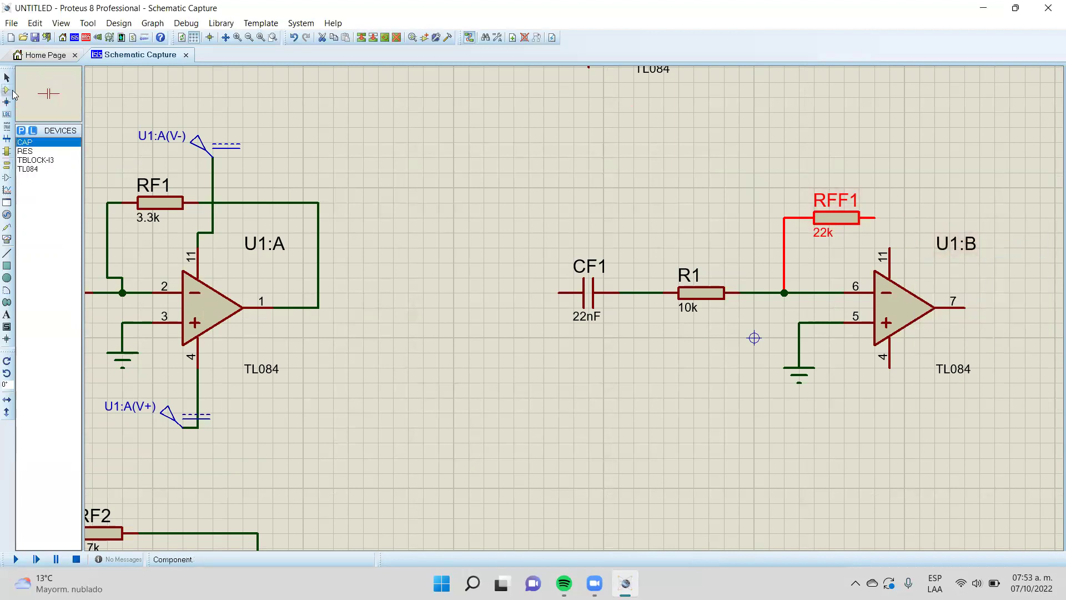
{"action": "left_click", "coordinate": [27, 151]}
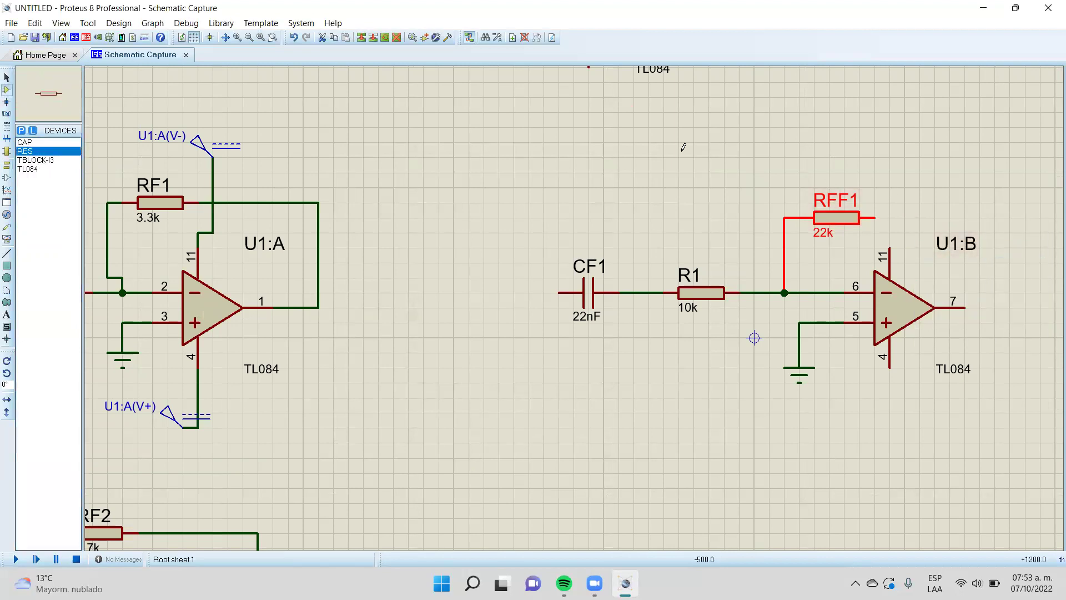
{"action": "left_click", "coordinate": [941, 217]}
{"action": "left_click", "coordinate": [876, 218]}
{"action": "left_click", "coordinate": [904, 218]}
{"action": "left_click", "coordinate": [979, 218]}
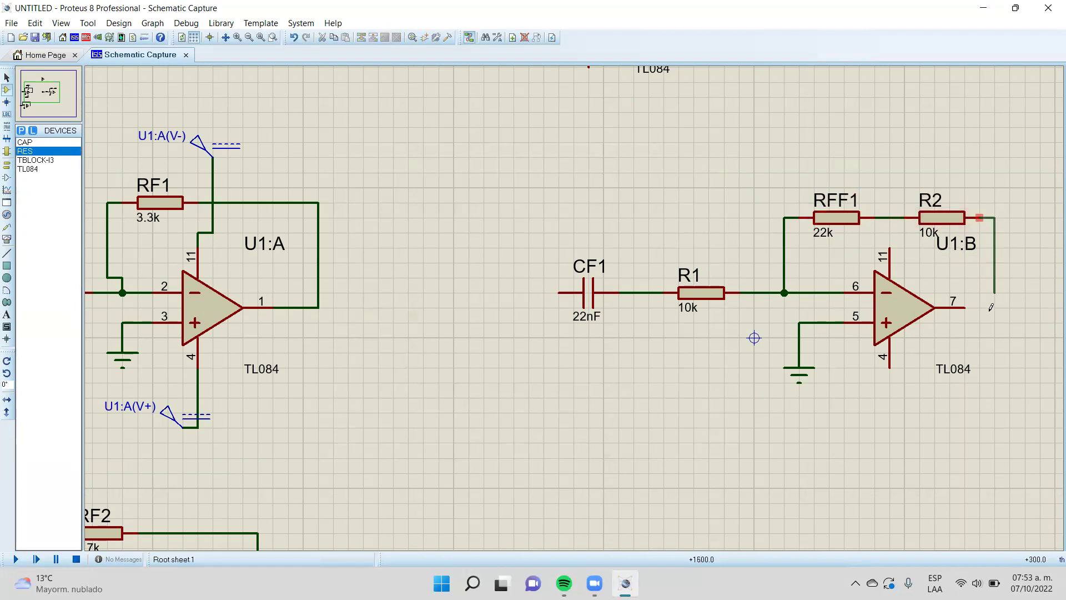
{"action": "left_click", "coordinate": [965, 307]}
Rename the added series feedback resistor R2 as RFF1C
{"action": "double_click", "coordinate": [931, 200]}
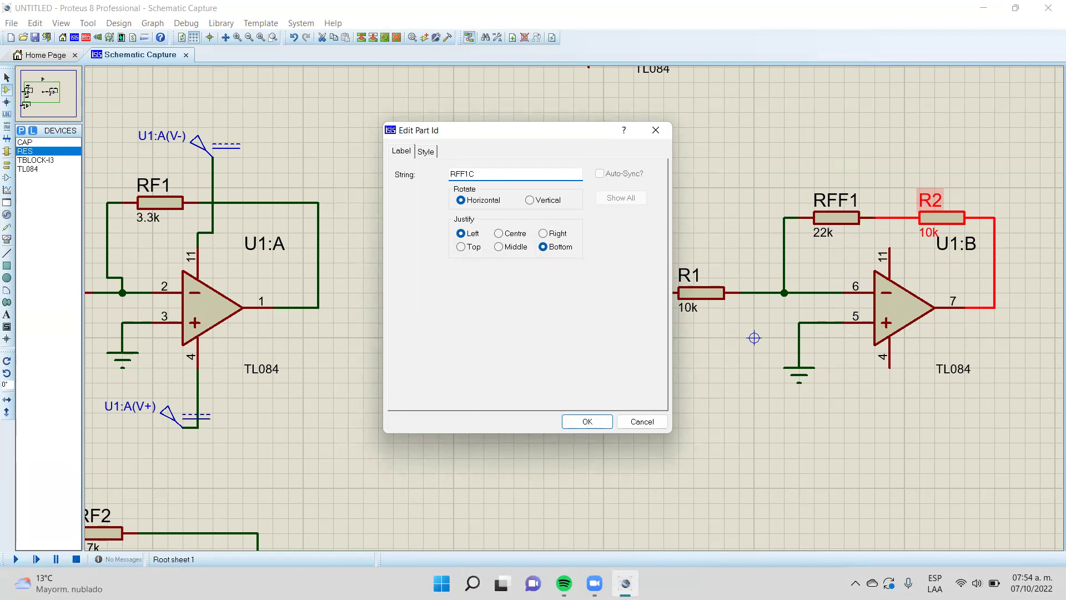
{"action": "key", "text": "Return"}
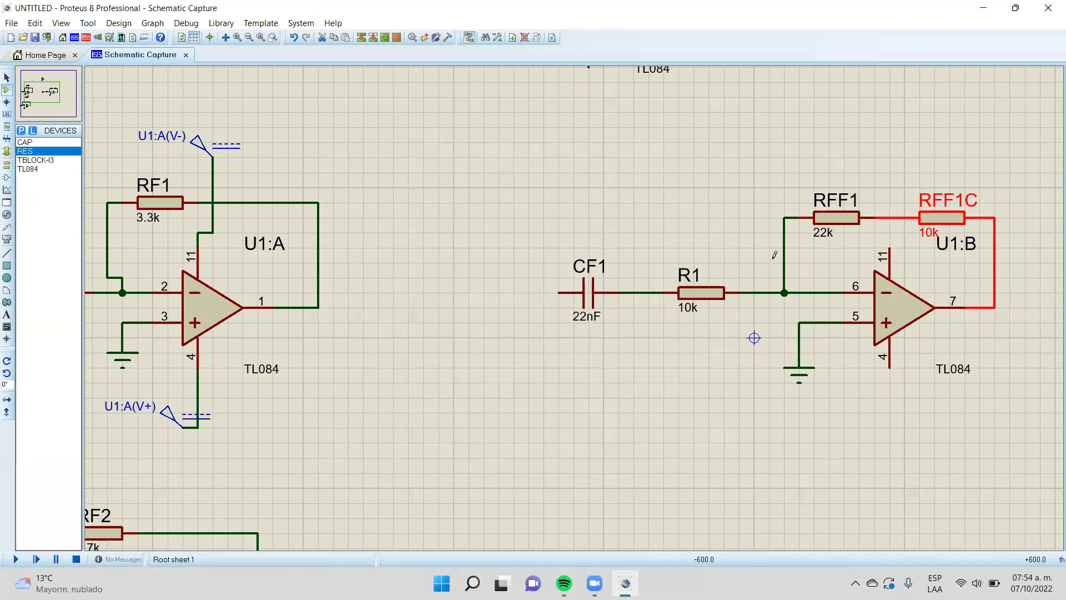
Move CF1 and R1 together farther away from U1:B and remove the wire linking R1 to the pin 6 junction
{"action": "left_click_drag", "start_coordinate": [739, 337], "coordinate": [589, 262]}
{"action": "left_click_drag", "start_coordinate": [708, 367], "coordinate": [498, 247]}
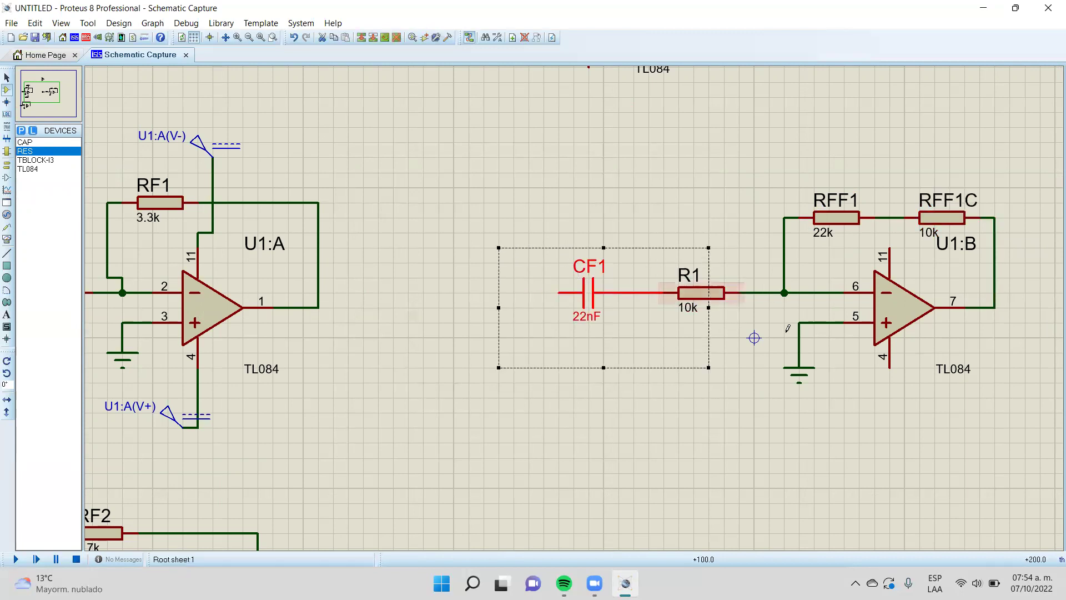
{"action": "left_click_drag", "start_coordinate": [740, 247], "coordinate": [469, 382]}
{"action": "left_click_drag", "start_coordinate": [642, 351], "coordinate": [551, 352]}
{"action": "right_click", "coordinate": [725, 293]}
Place a new RES resistor between R1 and U1:B's inverting input node and wire it in series
{"action": "left_click", "coordinate": [788, 325]}
{"action": "left_click", "coordinate": [752, 335]}
{"action": "left_click", "coordinate": [708, 293]}
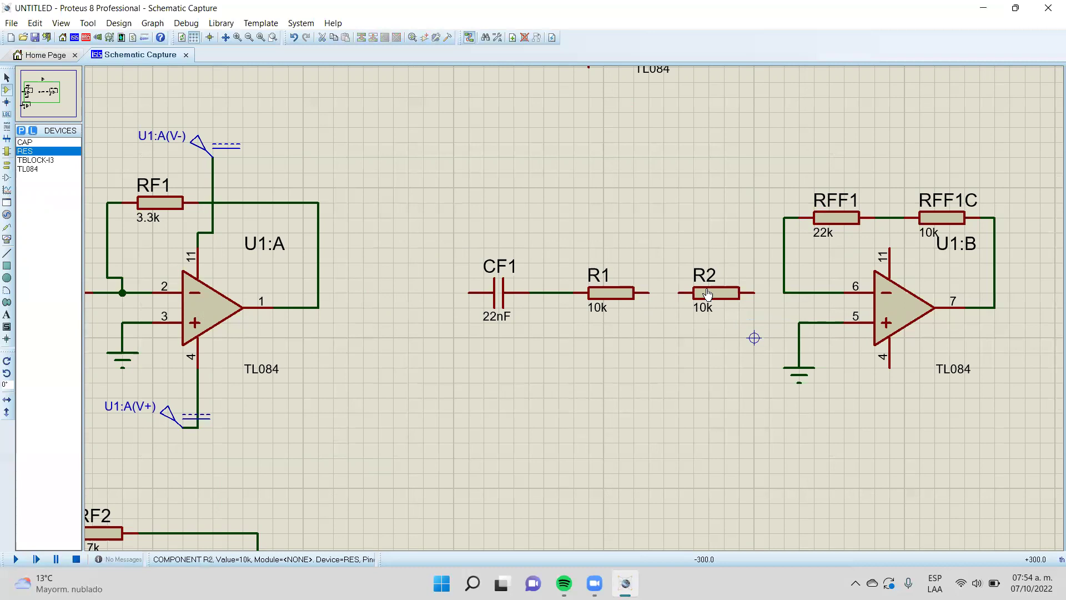
{"action": "left_click", "coordinate": [754, 292]}
{"action": "left_click", "coordinate": [784, 293]}
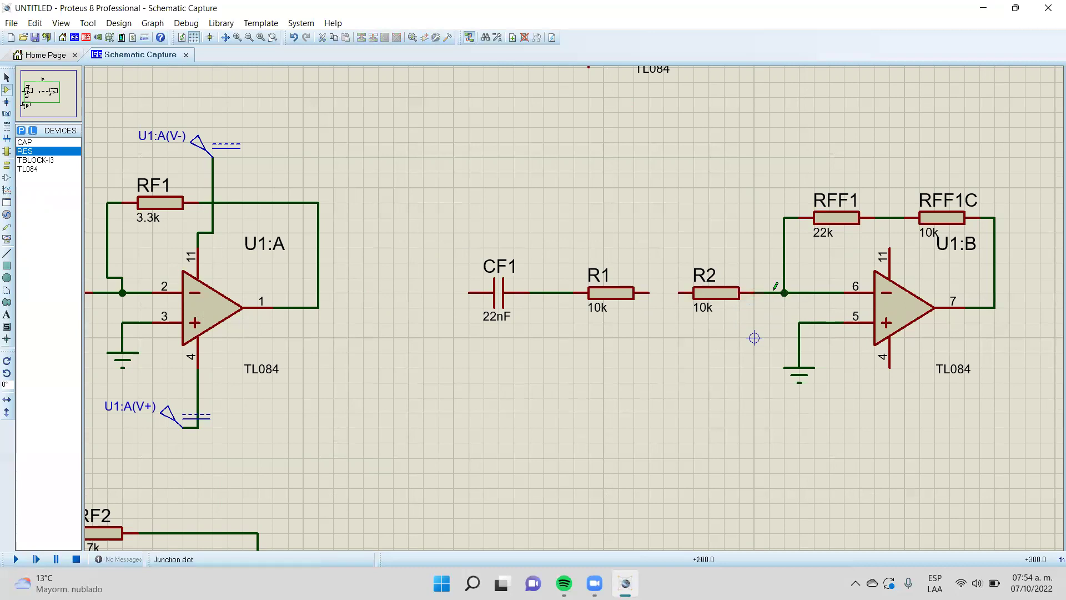
{"action": "left_click", "coordinate": [679, 293]}
{"action": "left_click", "coordinate": [647, 293]}
Set the resistance of R1 to 22k
{"action": "double_click", "coordinate": [611, 292]}
{"action": "key", "text": "Tab"}
{"action": "type", "text": "22k"}
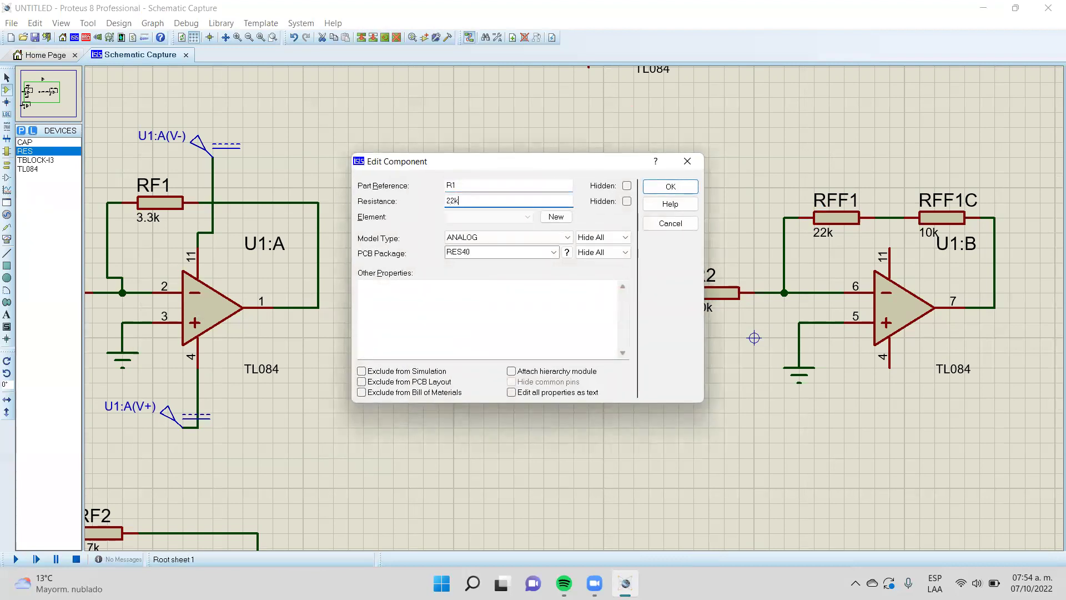
{"action": "key", "text": "Return"}
Set the resistance of R2 to 220
{"action": "double_click", "coordinate": [714, 305]}
{"action": "key", "text": "Tab"}
{"action": "type", "text": "220"}
{"action": "key", "text": "Return"}
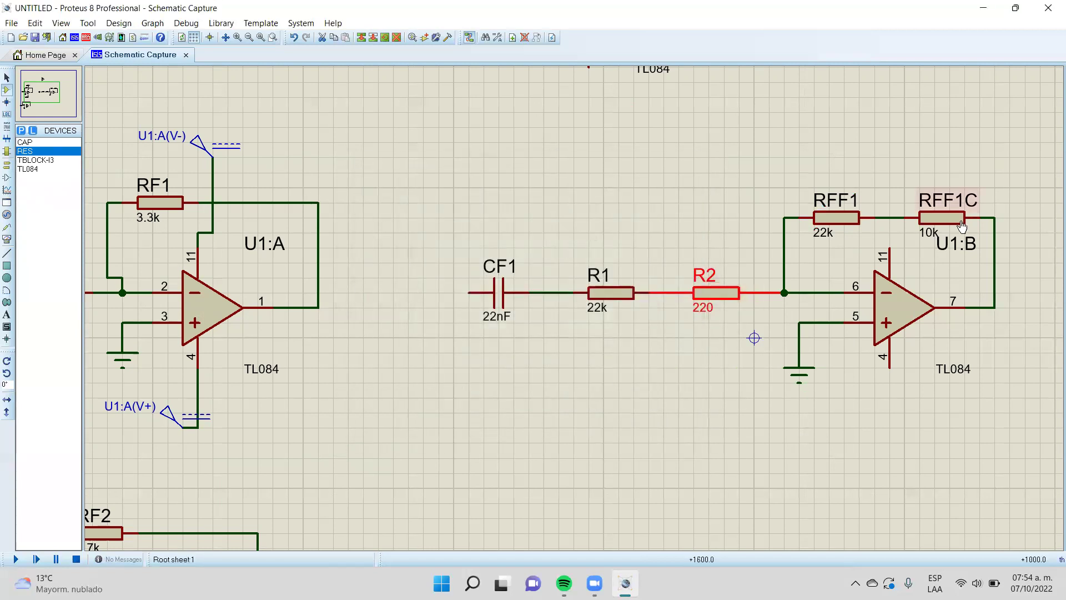
Set the resistance of feedback resistor RFF1C to 220
{"action": "double_click", "coordinate": [942, 217]}
{"action": "key", "text": "Tab"}
{"action": "type", "text": "2"}
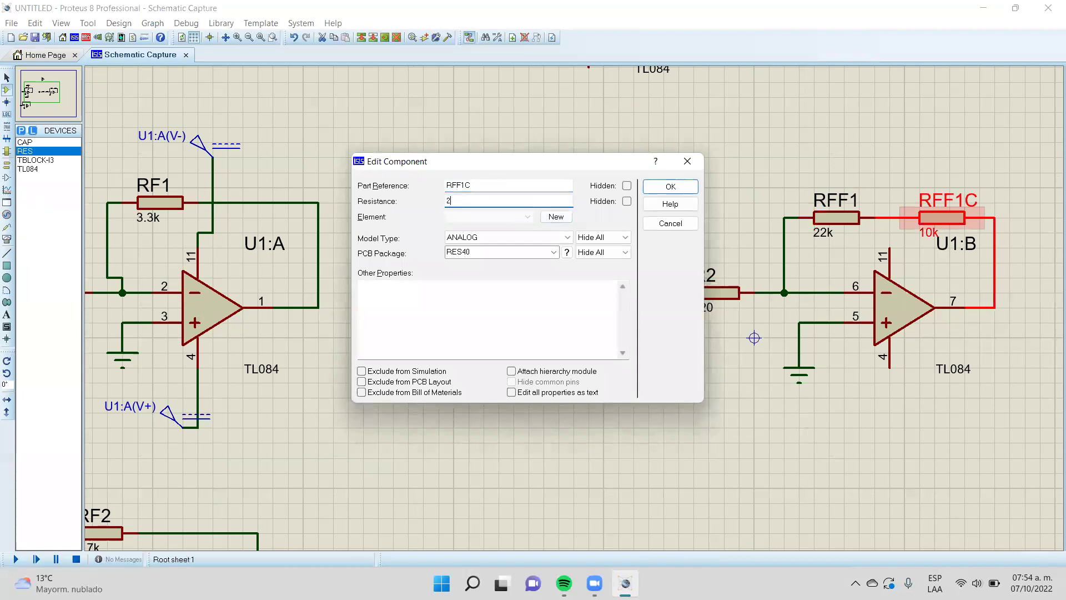
{"action": "type", "text": "20"}
{"action": "key", "text": "Return"}
Rename the U1:B input resistors R1 as RINF1 and R2 as RINF1C
{"action": "left_click", "coordinate": [598, 286]}
{"action": "left_click", "coordinate": [598, 286]}
{"action": "type", "text": "RINF1"}
{"action": "key", "text": "Return"}
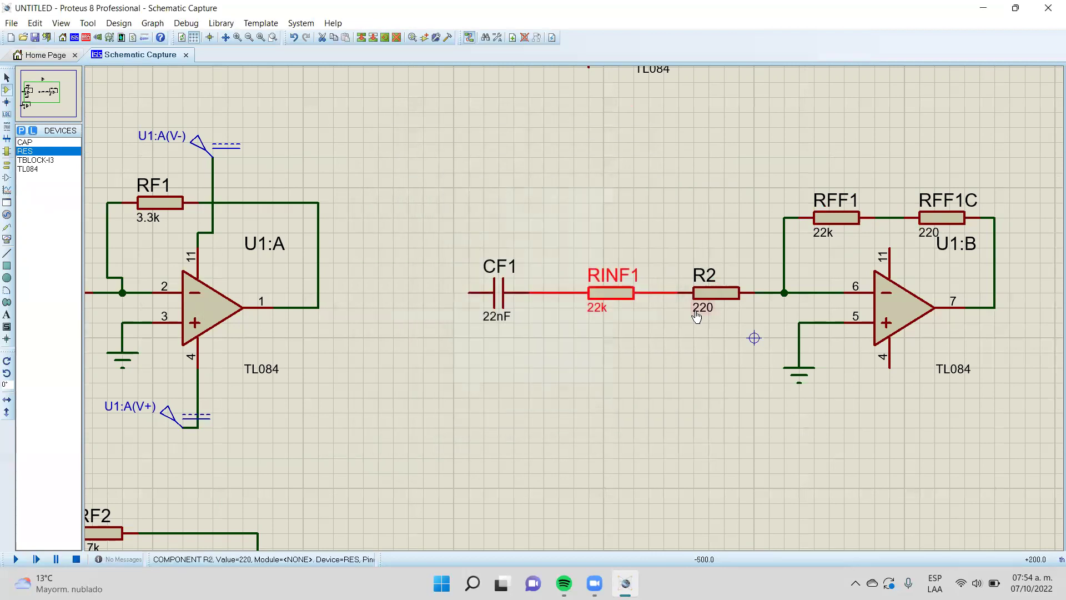
{"action": "double_click", "coordinate": [709, 294]}
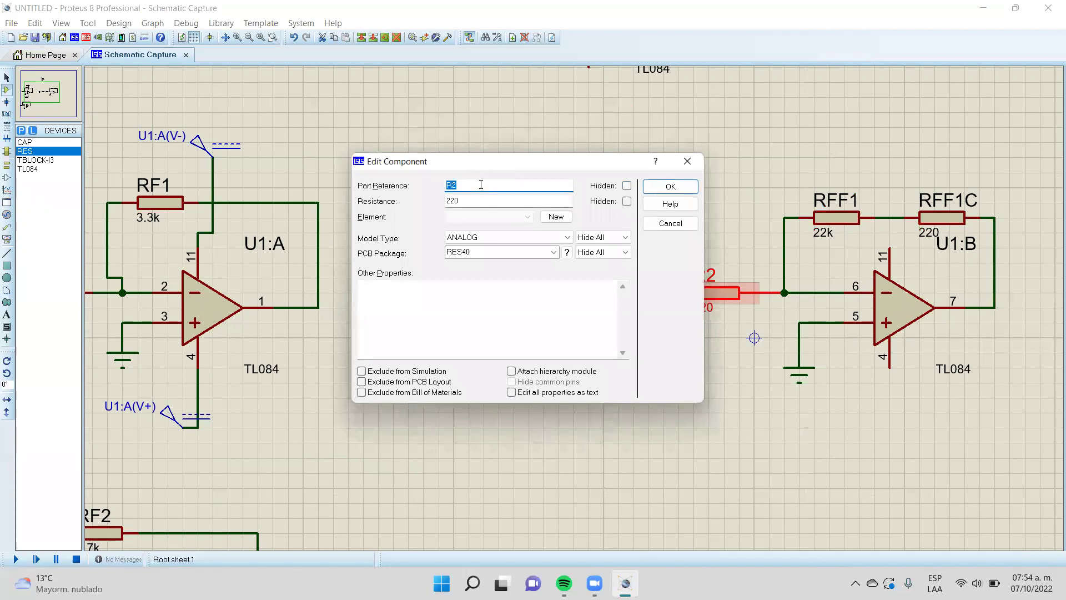
{"action": "type", "text": "RINF1C"}
{"action": "key", "text": "Return"}
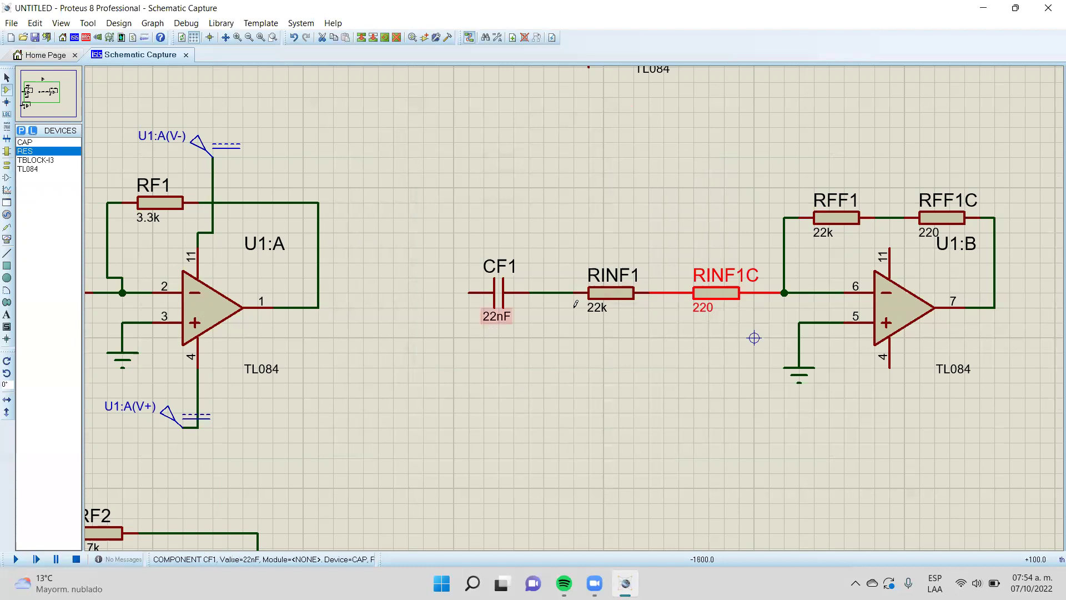
Relocate op-amp U1:C to the free area below U1:B
{"action": "scroll", "coordinate": [575, 304], "scroll_direction": "down", "scroll_amount": 2}
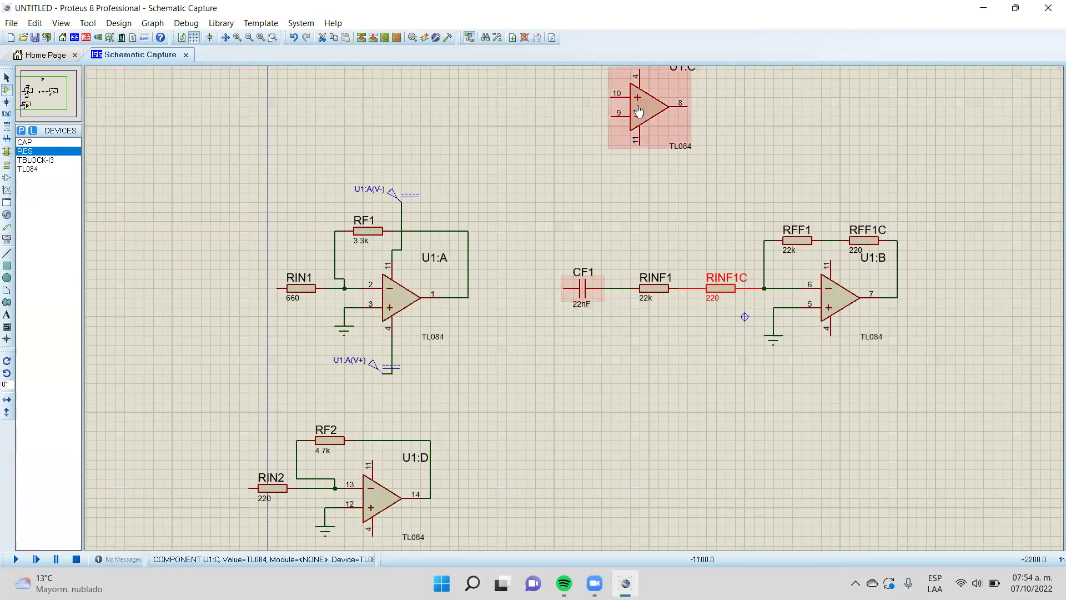
{"action": "left_click", "coordinate": [650, 127]}
{"action": "key", "text": "ctrl+c"}
{"action": "key", "text": "ctrl+v"}
{"action": "left_click_drag", "start_coordinate": [791, 519], "coordinate": [857, 510]}
Place two RES resistors near U1:C, one above it and one before its inputs, plus a CAP capacitor above them
{"action": "left_click", "coordinate": [757, 457]}
{"action": "left_click", "coordinate": [776, 426]}
{"action": "left_click", "coordinate": [748, 455]}
{"action": "left_click", "coordinate": [740, 478]}
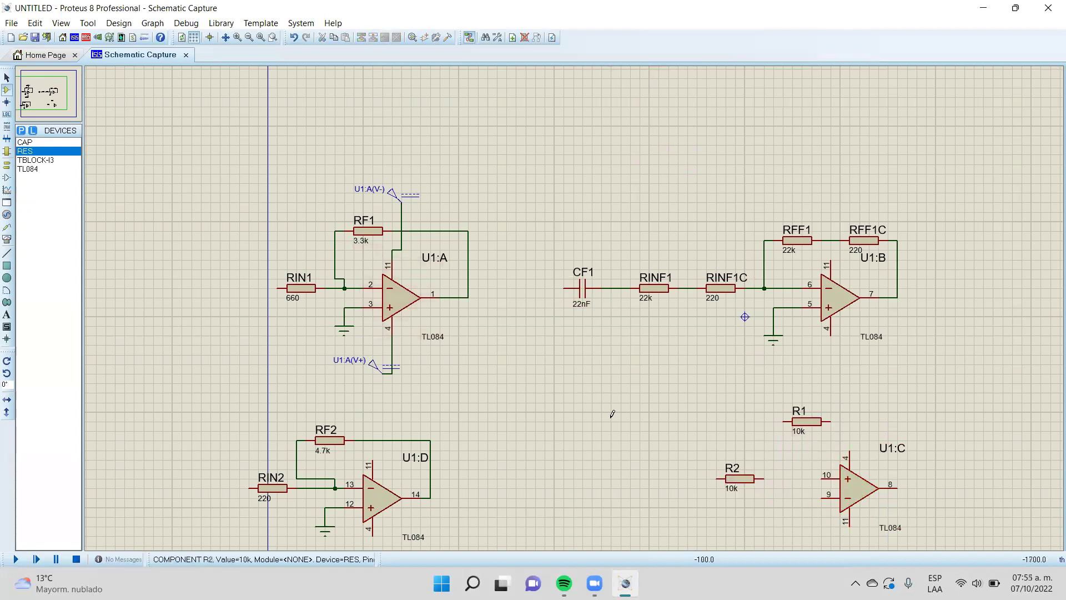
{"action": "left_click", "coordinate": [24, 143]}
{"action": "left_click", "coordinate": [801, 383]}
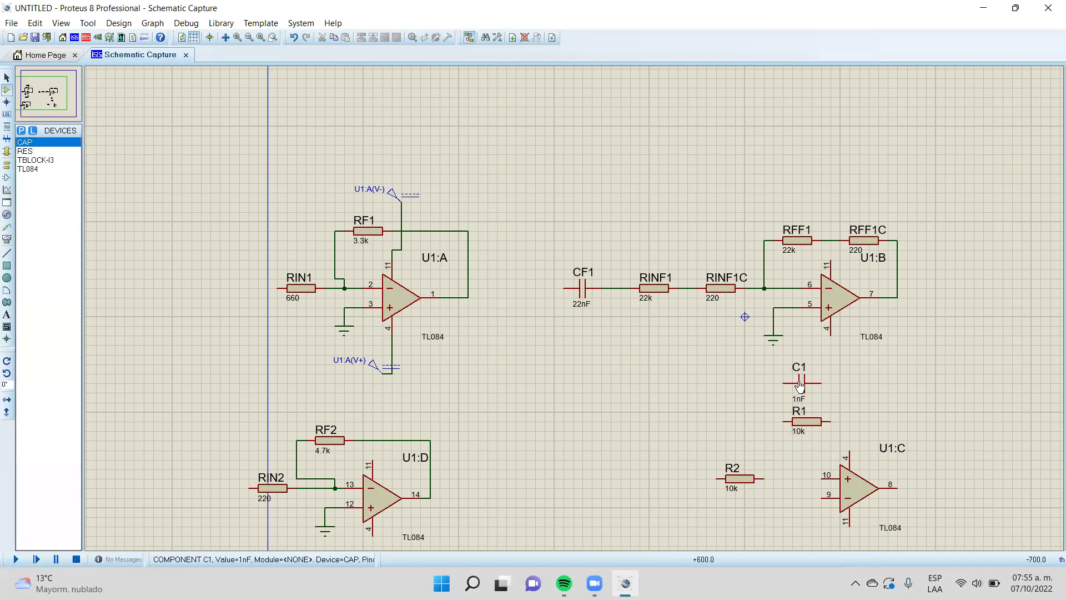
Y-mirror op-amp U1:C so that its inverting input is above the non-inverting input
{"action": "right_click", "coordinate": [855, 486]}
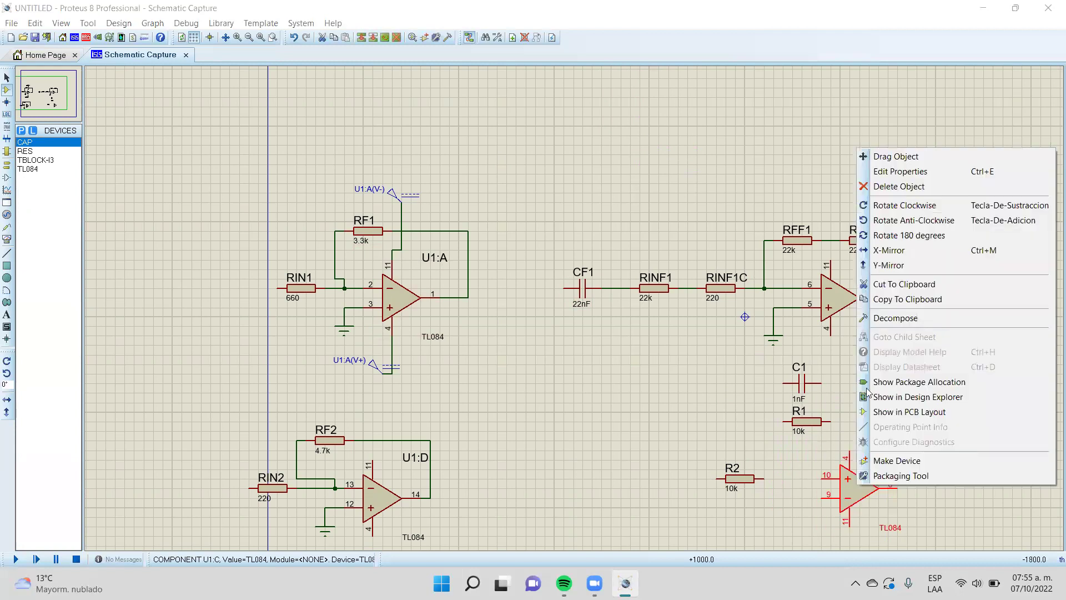
{"action": "left_click", "coordinate": [894, 265]}
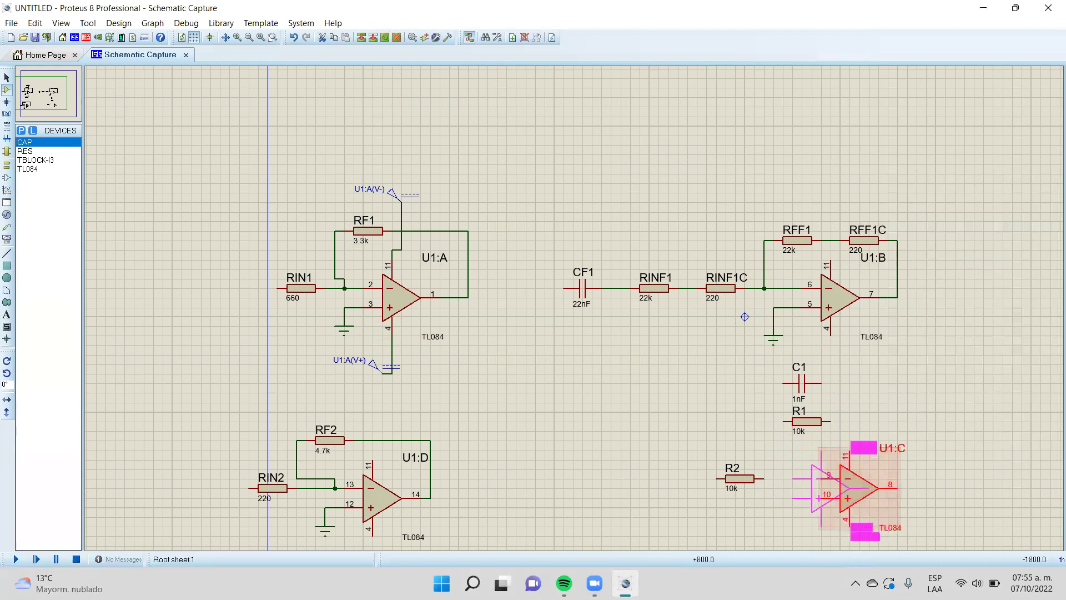
{"action": "mouse_move", "coordinate": [850, 488]}
{"action": "left_mouse_down"}
{"action": "mouse_move", "coordinate": [849, 479]}
{"action": "mouse_move", "coordinate": [856, 492]}
{"action": "left_mouse_up"}
{"action": "left_click", "coordinate": [807, 491]}
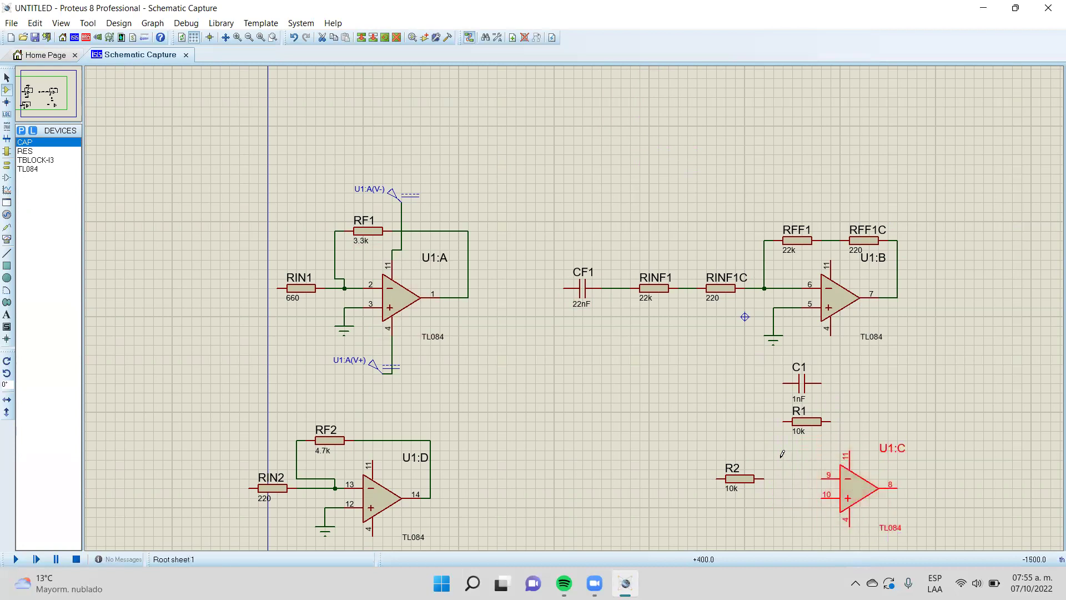
Set the resistance of input resistor RINF1C to 2.2k
{"action": "double_click", "coordinate": [713, 298]}
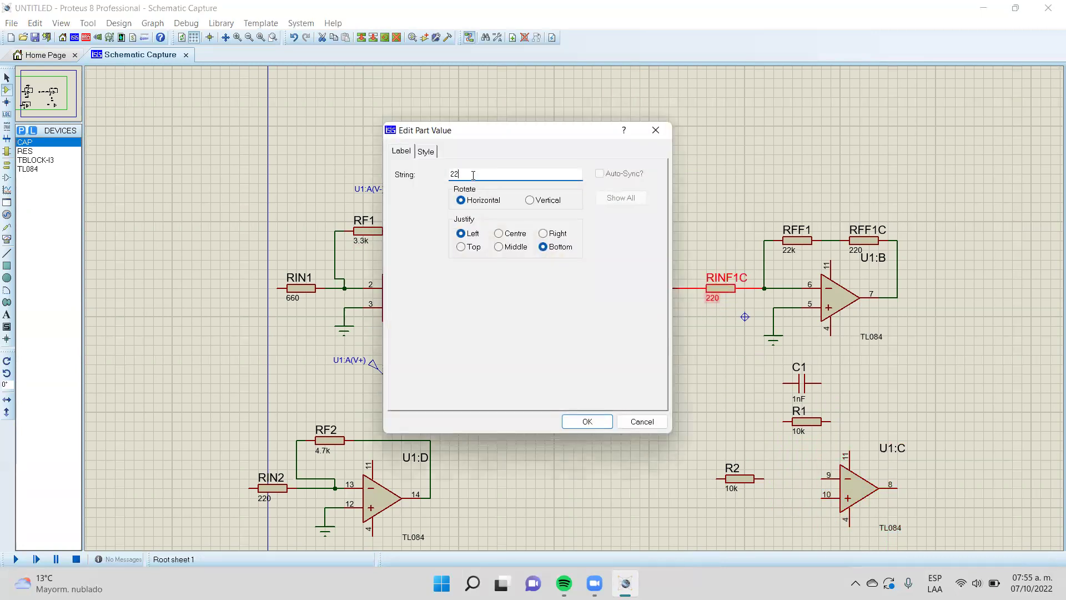
{"action": "key", "text": "Return"}
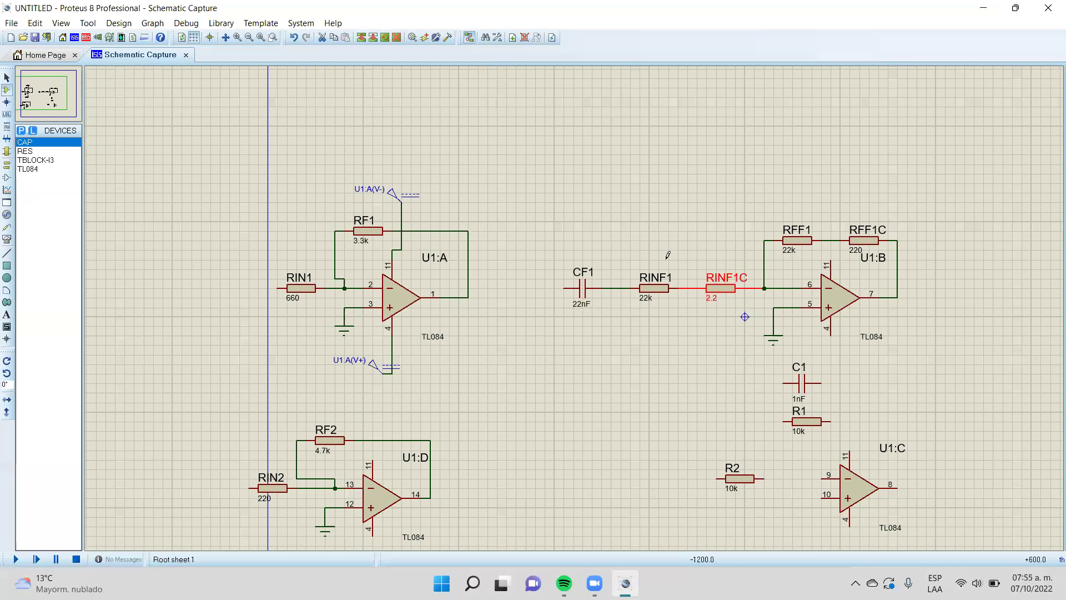
{"action": "double_click", "coordinate": [712, 297]}
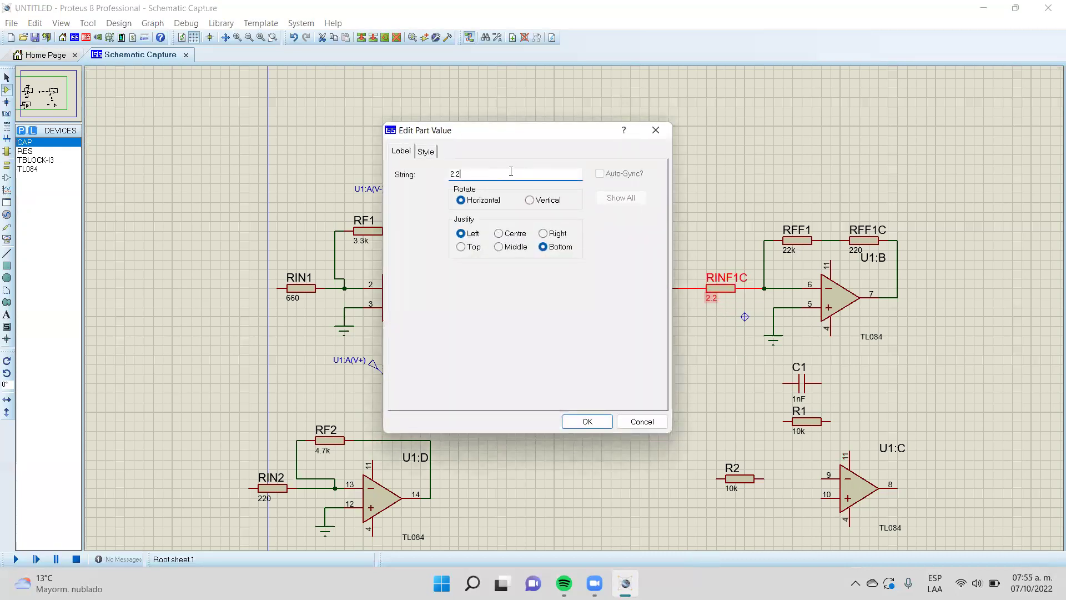
{"action": "type", "text": "k"}
{"action": "key", "text": "Return"}
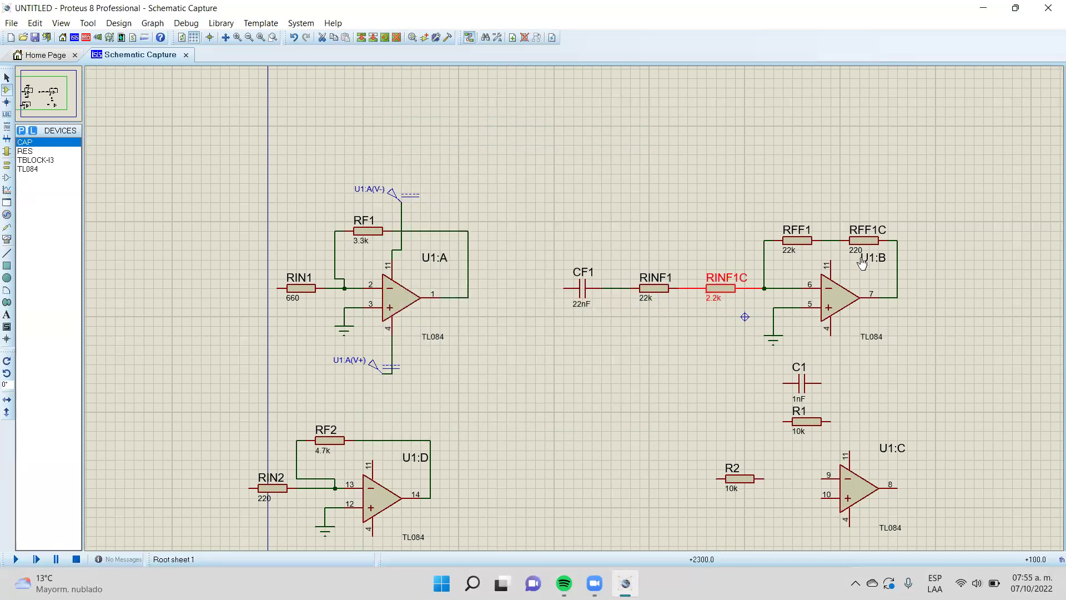
Set the resistance of feedback resistor RFF1C to 2.2k
{"action": "left_click", "coordinate": [856, 239]}
{"action": "left_click", "coordinate": [463, 196]}
{"action": "key", "text": "BackSpace"}
{"action": "key", "text": "BackSpace"}
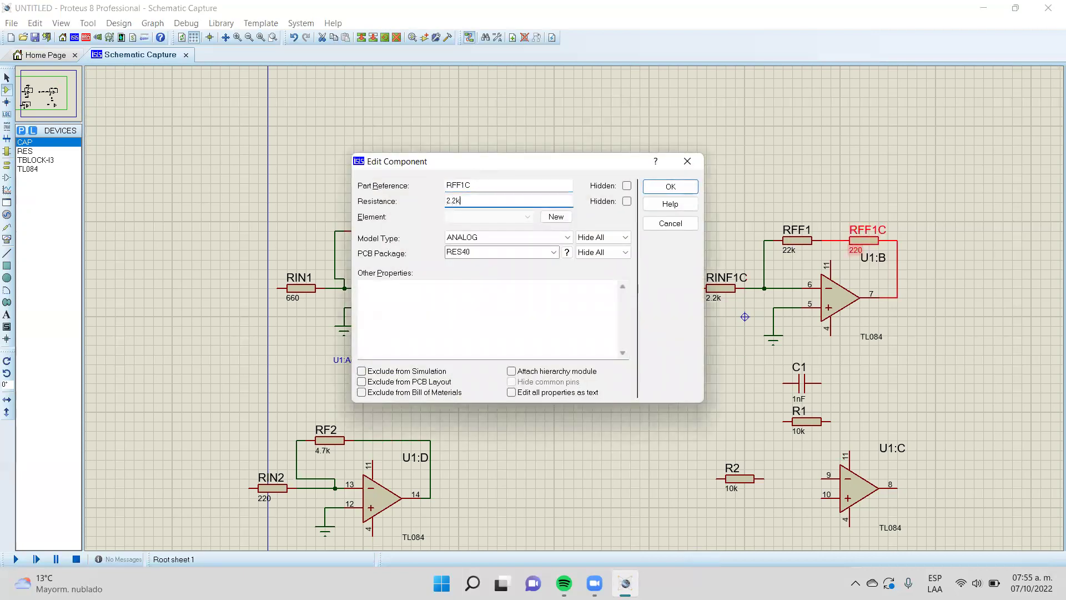
{"action": "key", "text": "Return"}
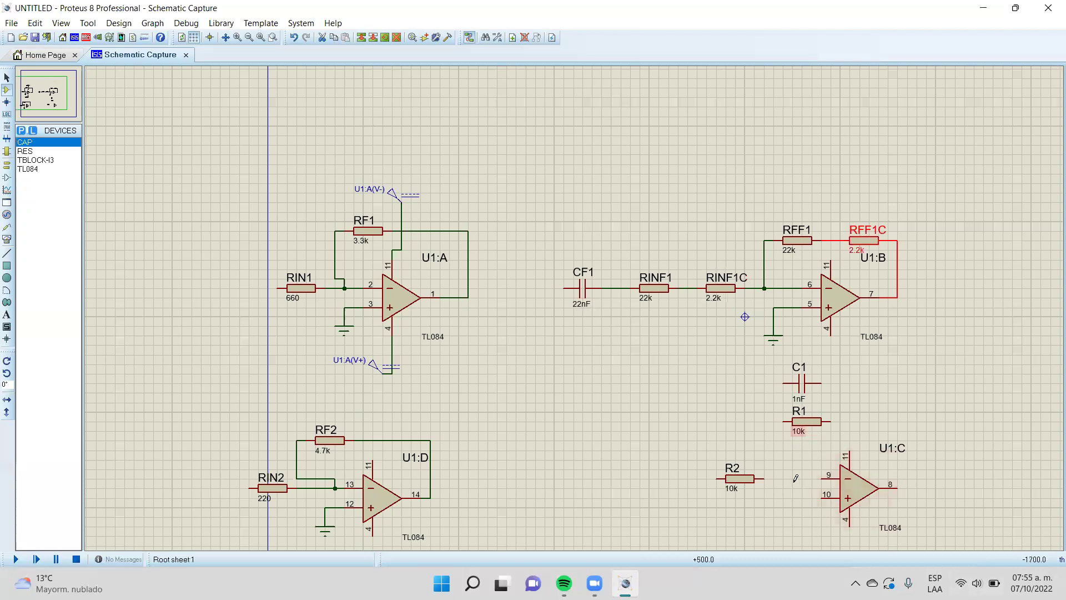
Wire R2 to U1:C's inverting input pin 9 and move R1 directly above the op-amp
{"action": "left_click", "coordinate": [821, 478]}
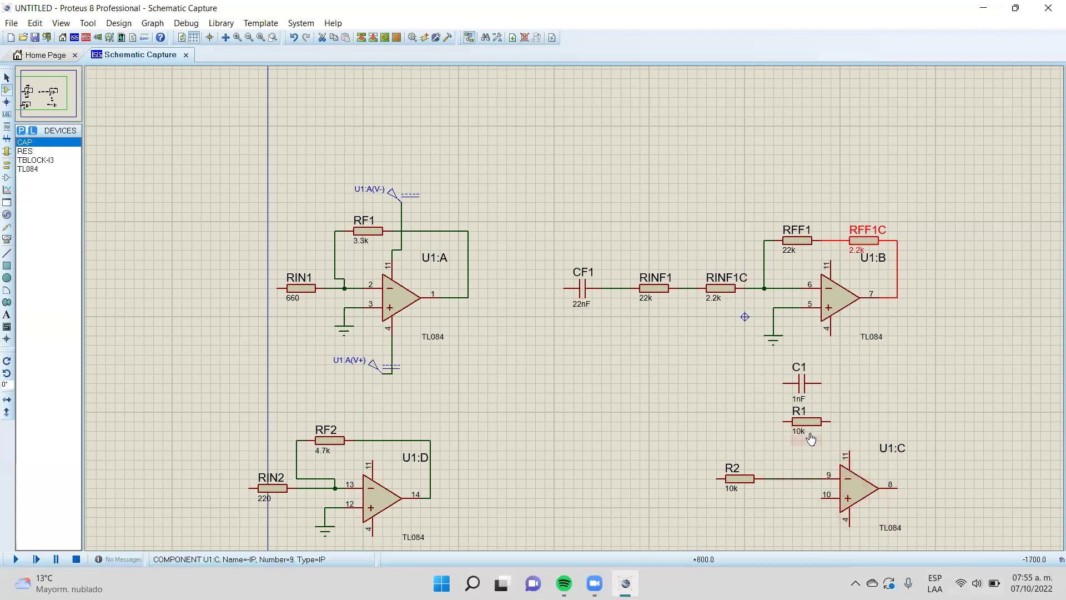
{"action": "left_click", "coordinate": [830, 422]}
{"action": "left_click_drag", "start_coordinate": [841, 428], "coordinate": [878, 437]}
{"action": "left_click", "coordinate": [802, 446]}
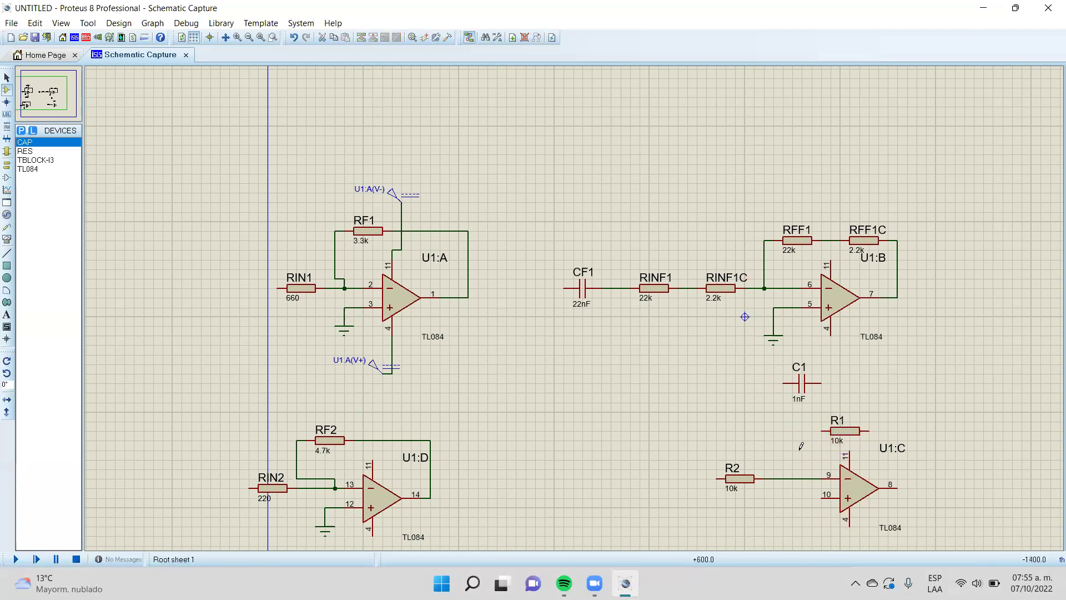
Wire R1 as the feedback resistor between U1:C's inverting input node and output pin 8
{"action": "left_click", "coordinate": [825, 431]}
{"action": "left_click", "coordinate": [783, 478]}
{"action": "left_click", "coordinate": [870, 429]}
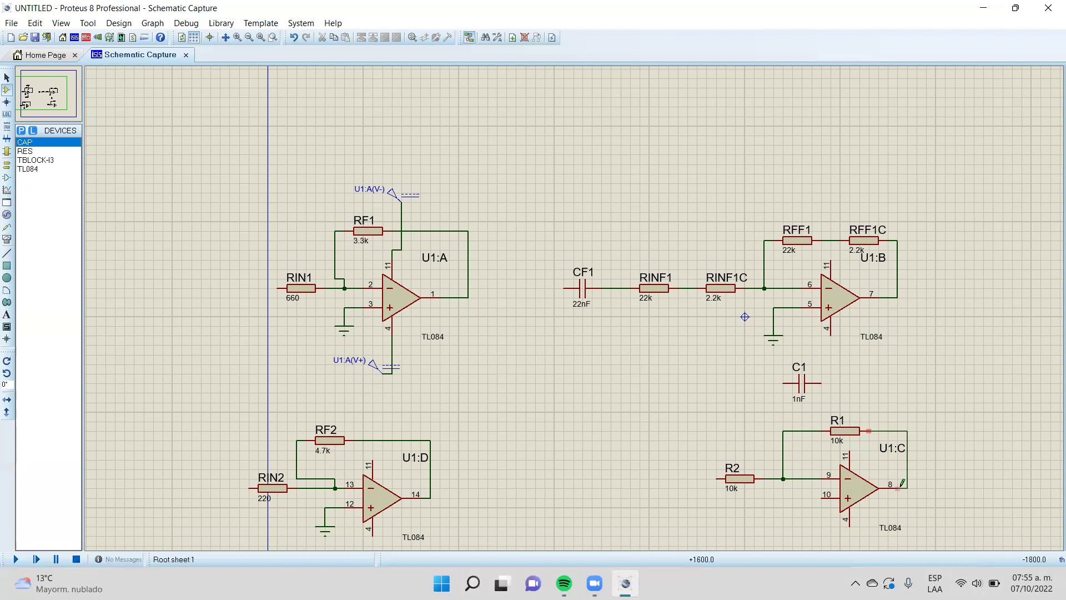
{"action": "left_click", "coordinate": [897, 488]}
Rename the U1:C feedback resistor R1 as RFF2 and capacitor C1 as CF2
{"action": "double_click", "coordinate": [848, 432]}
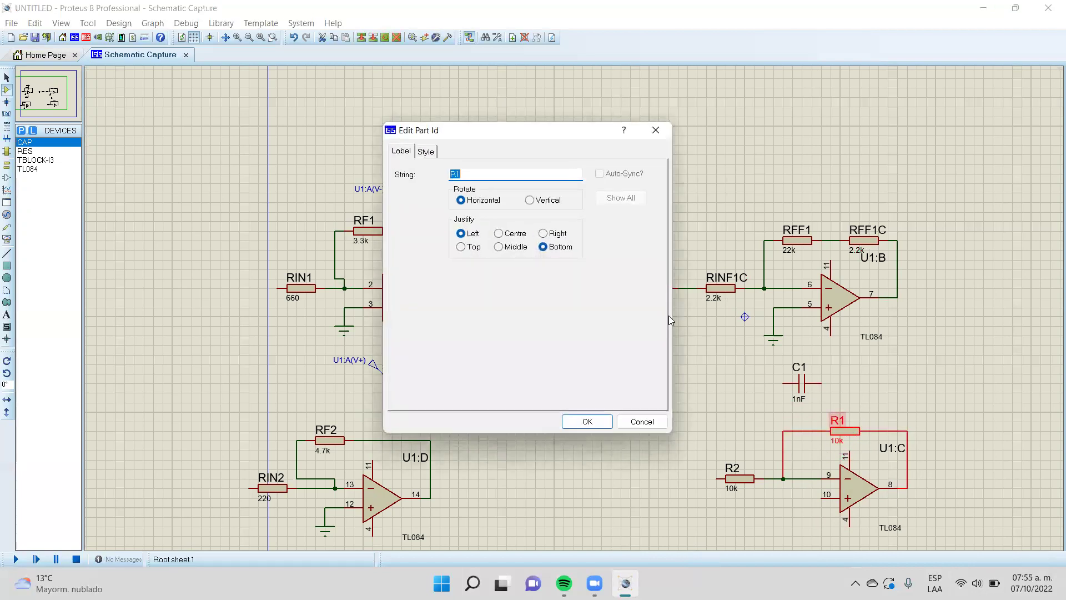
{"action": "type", "text": "R"}
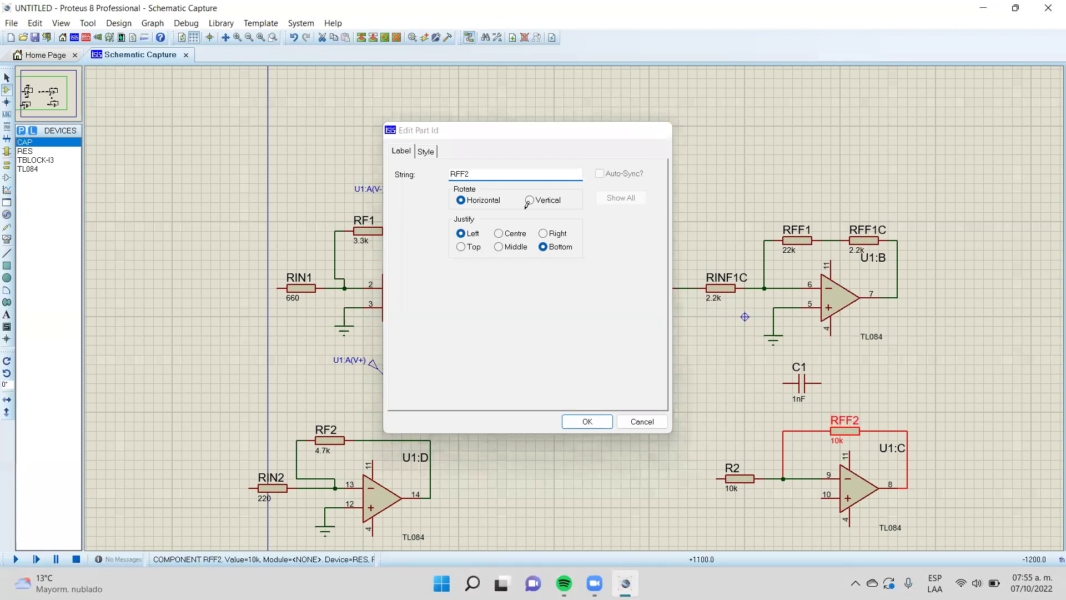
{"action": "key", "text": "Return"}
{"action": "double_click", "coordinate": [803, 379]}
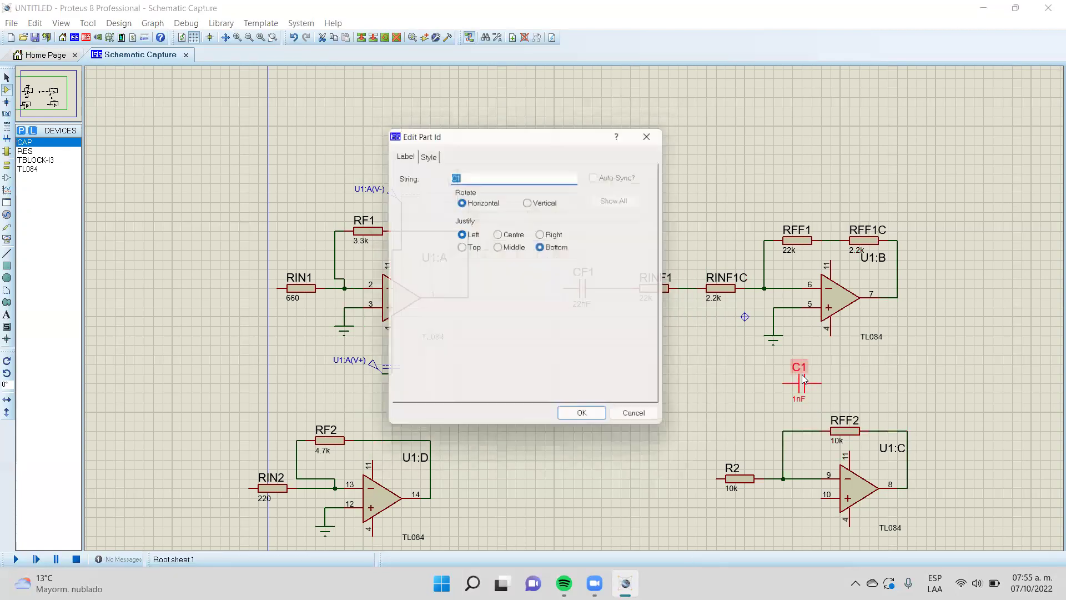
{"action": "type", "text": "C"}
{"action": "key", "text": "Return"}
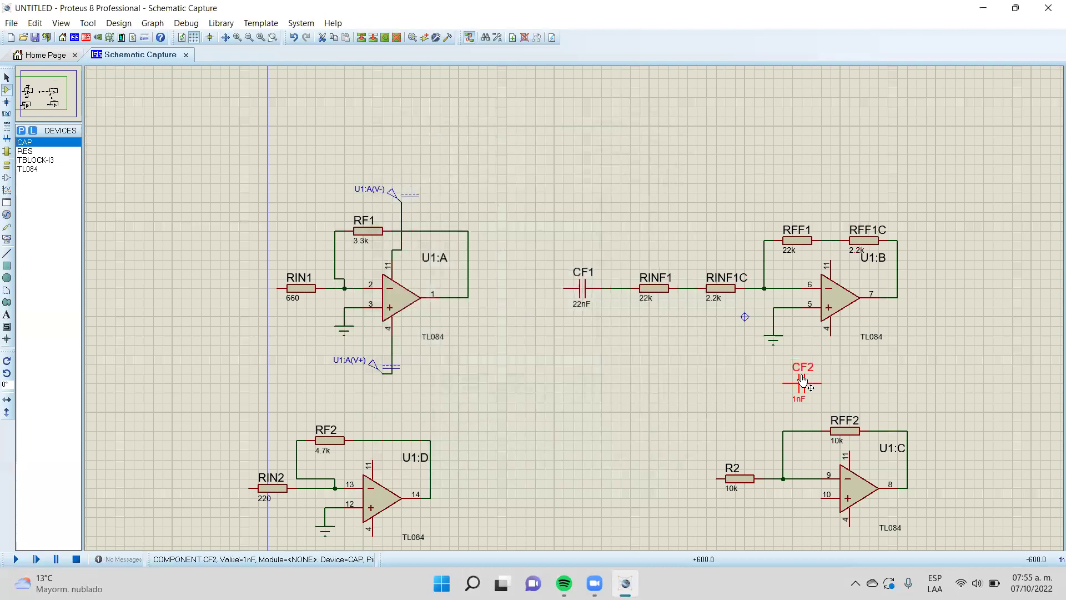
Rename the U1:C input resistor R2 as RINF2
{"action": "double_click", "coordinate": [738, 479]}
{"action": "type", "text": "RINF2"}
{"action": "key", "text": "Return"}
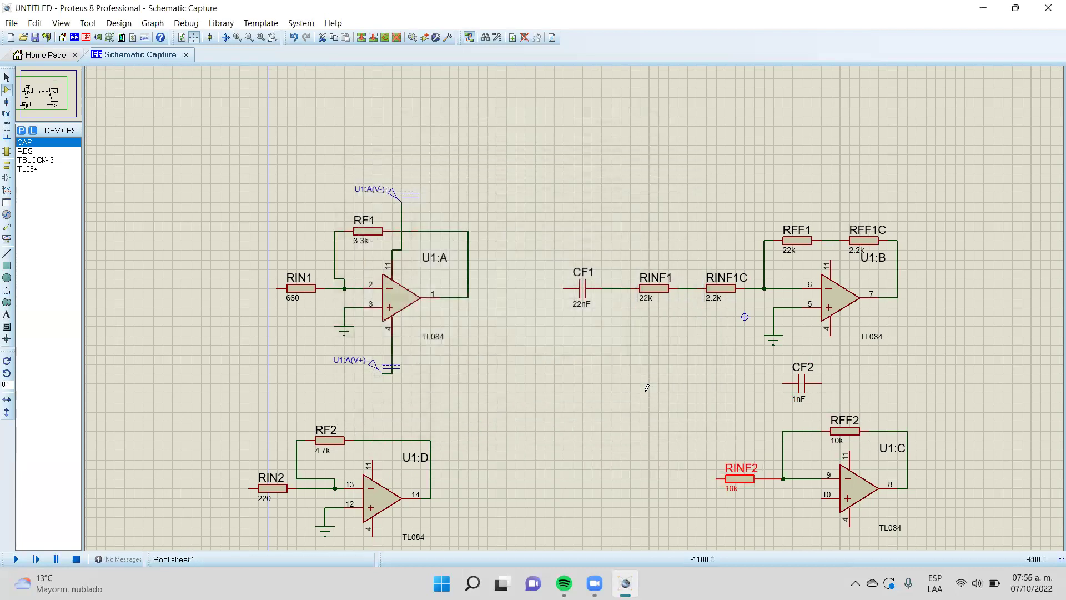
Move capacitor CF2 directly above RFF2 and wire it in parallel with that feedback resistor
{"action": "left_click", "coordinate": [803, 388]}
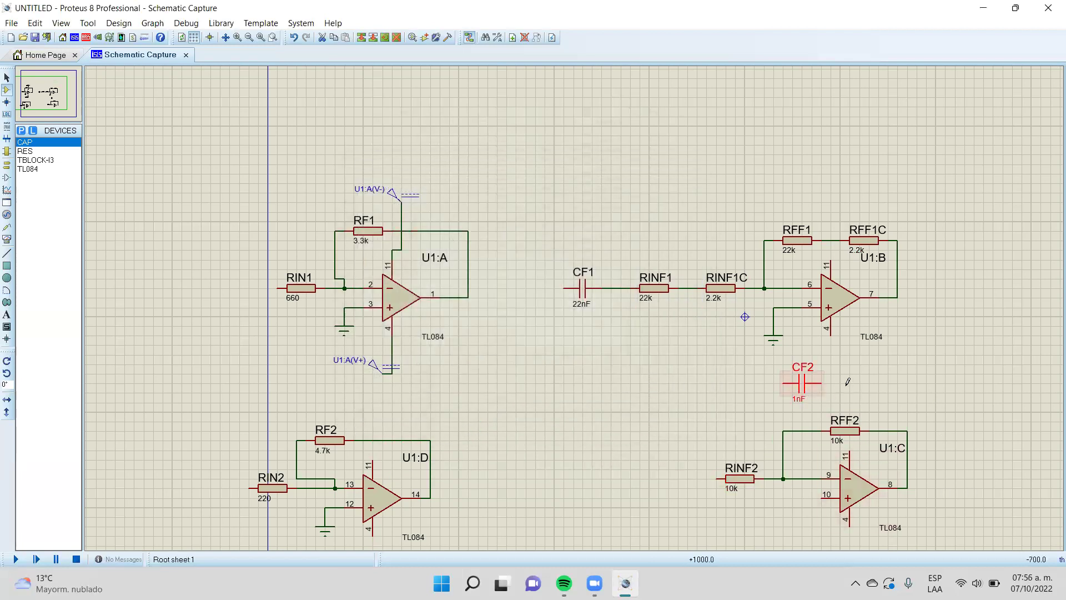
{"action": "left_click_drag", "start_coordinate": [793, 379], "coordinate": [840, 387]}
{"action": "left_click", "coordinate": [805, 386]}
{"action": "left_click", "coordinate": [830, 393]}
{"action": "left_click", "coordinate": [783, 431]}
{"action": "left_click", "coordinate": [868, 392]}
{"action": "left_click", "coordinate": [908, 431]}
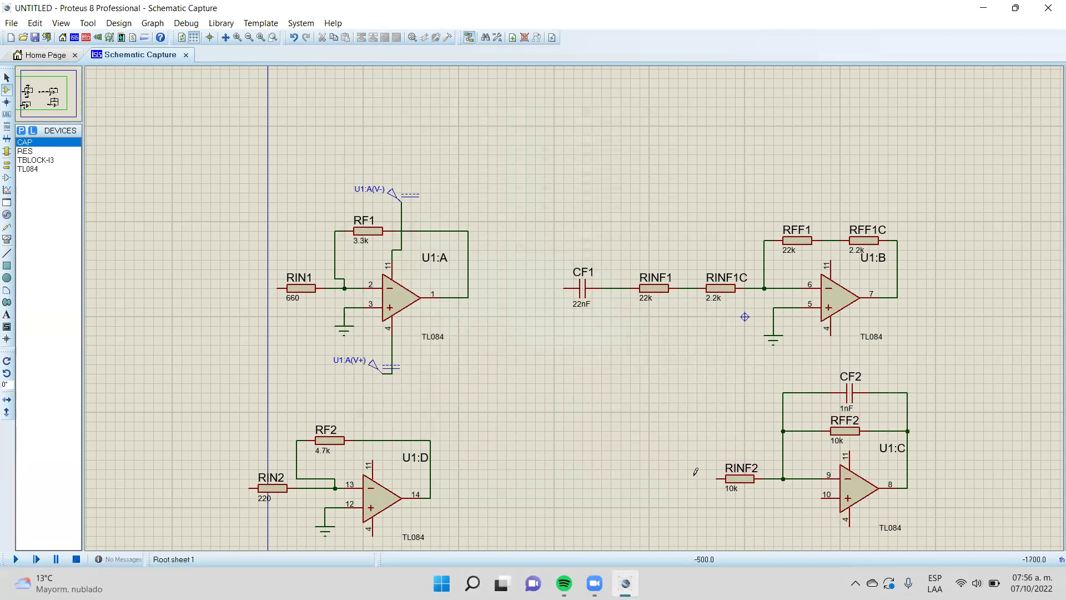
{"action": "double_click", "coordinate": [732, 476]}
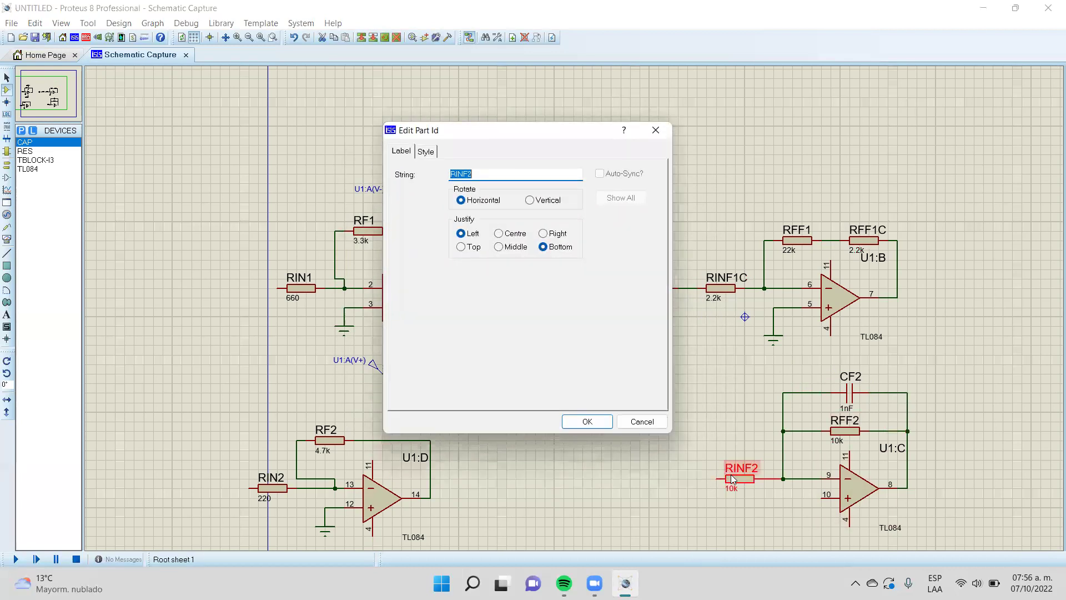
{"action": "left_click", "coordinate": [656, 129]}
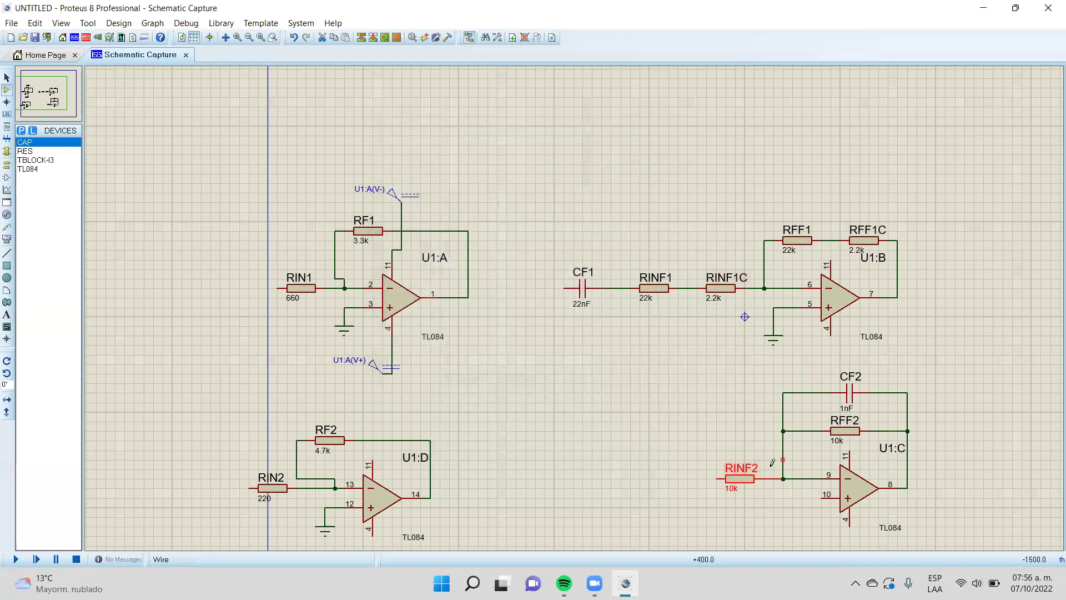
{"action": "double_click", "coordinate": [739, 476]}
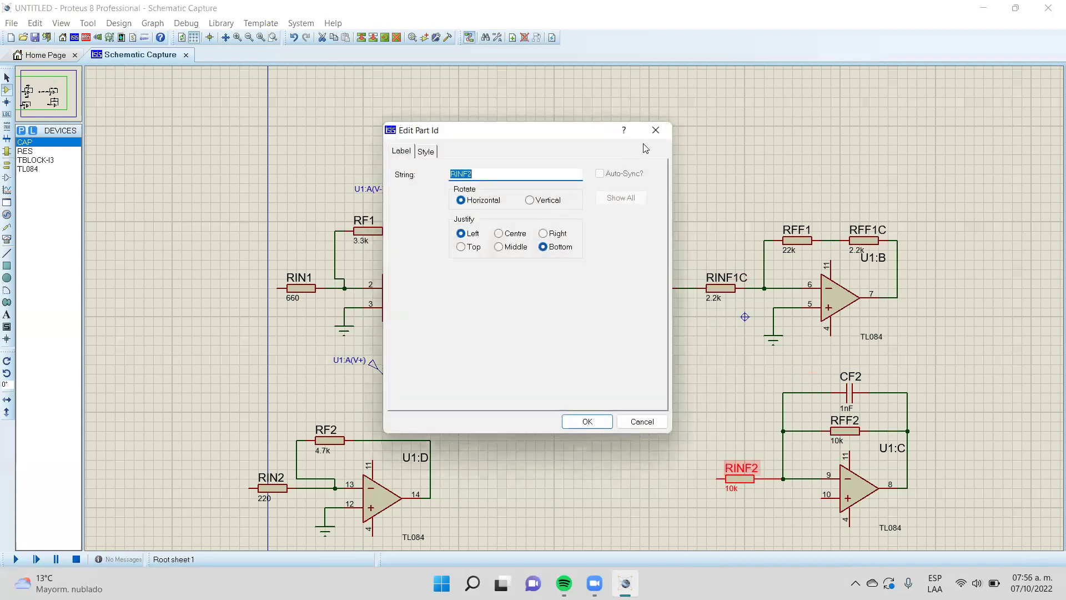
{"action": "left_click", "coordinate": [645, 138]}
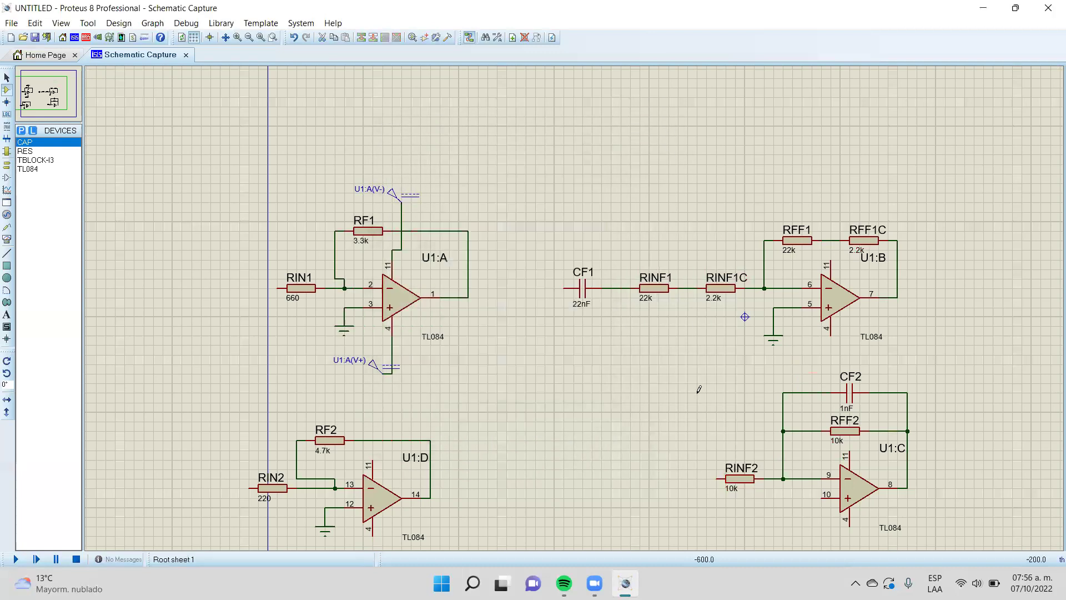
Set the resistance of both RINF2 and RFF2 at the U1:C stage to 2.2k
{"action": "double_click", "coordinate": [744, 483]}
{"action": "double_click", "coordinate": [487, 201]}
{"action": "type", "text": "1"}
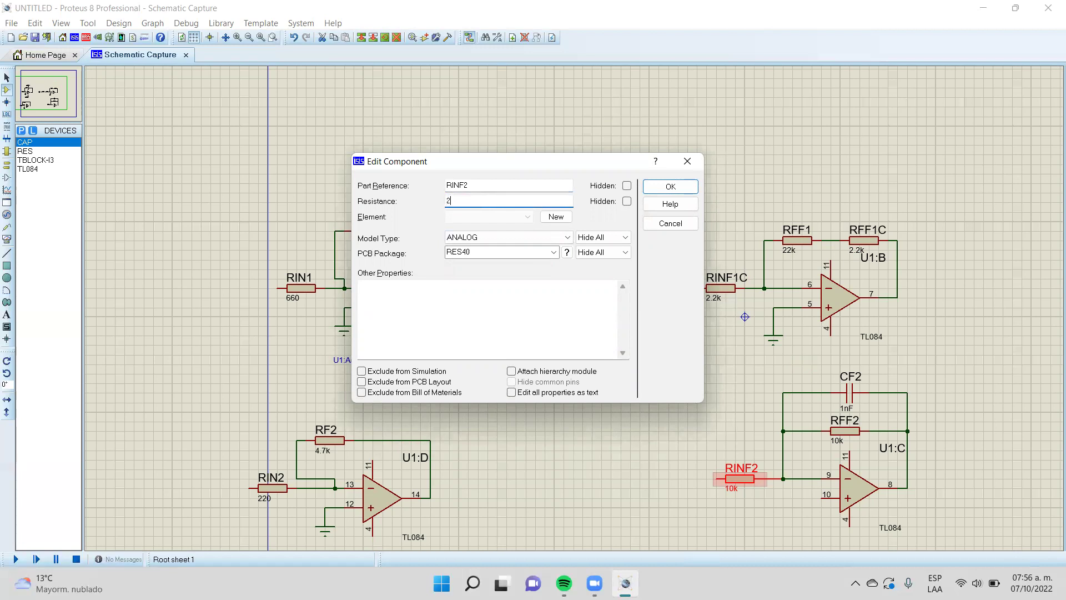
{"action": "key", "text": "Return"}
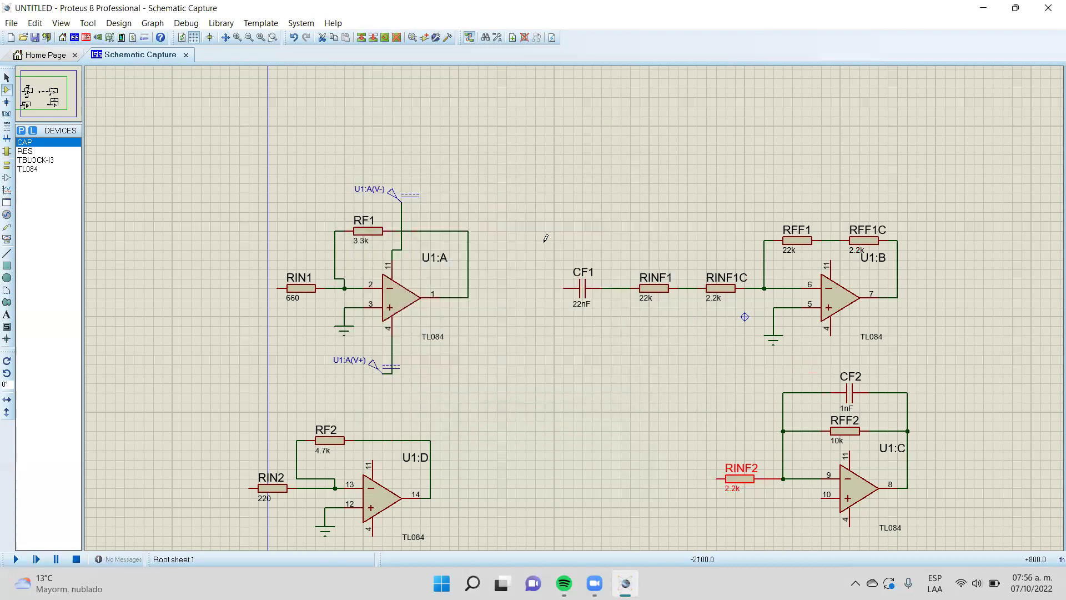
{"action": "double_click", "coordinate": [844, 431]}
{"action": "left_click", "coordinate": [473, 204]}
{"action": "type", "text": "2.2k"}
{"action": "key", "text": "Return"}
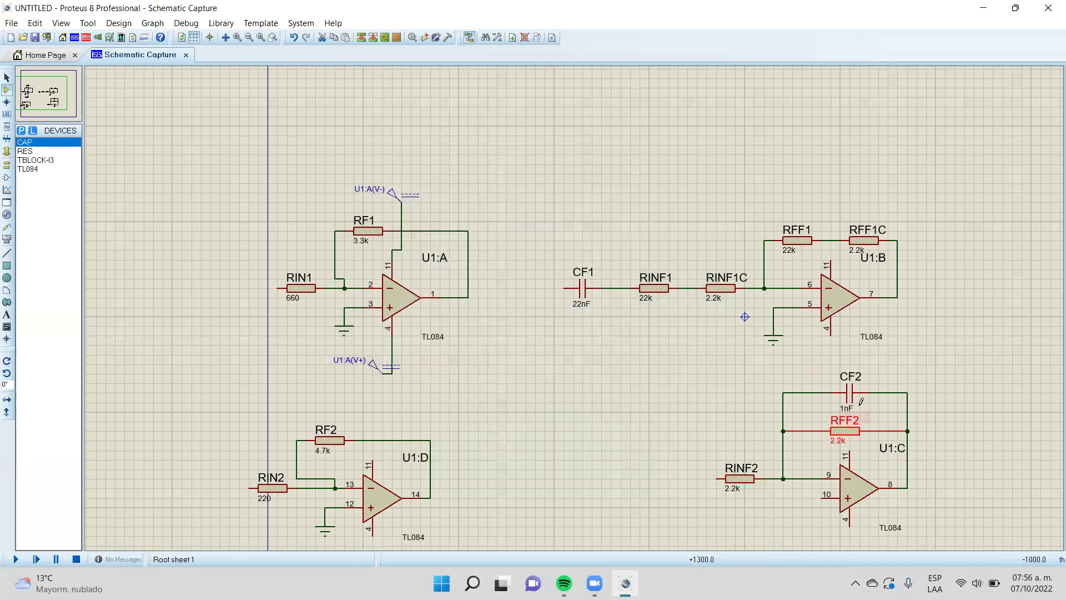
Set the capacitance of feedback capacitor CF2 to 22nF
{"action": "double_click", "coordinate": [855, 397]}
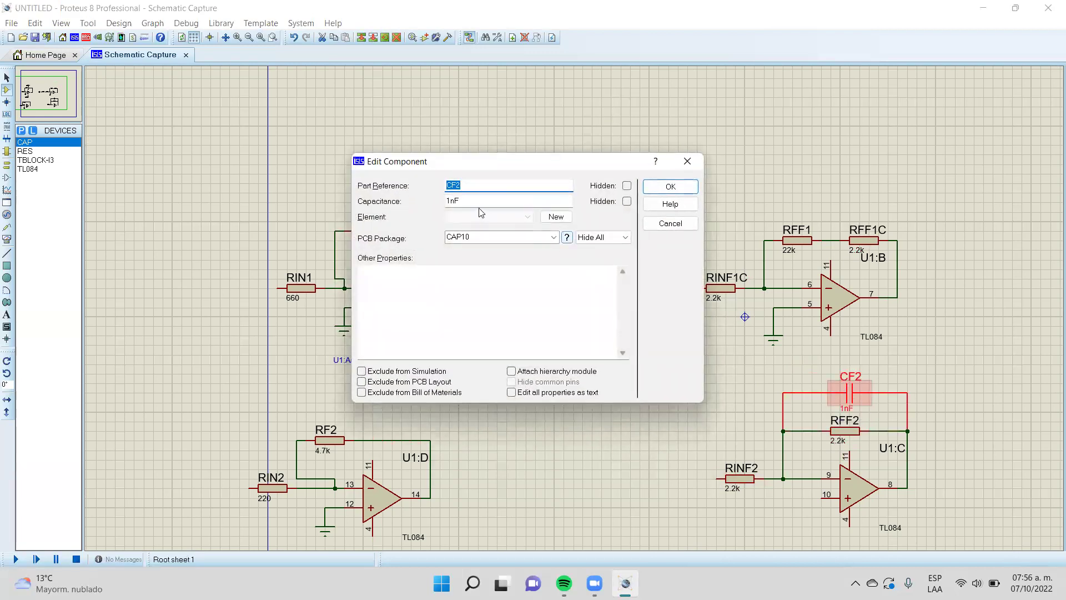
{"action": "left_click", "coordinate": [464, 201]}
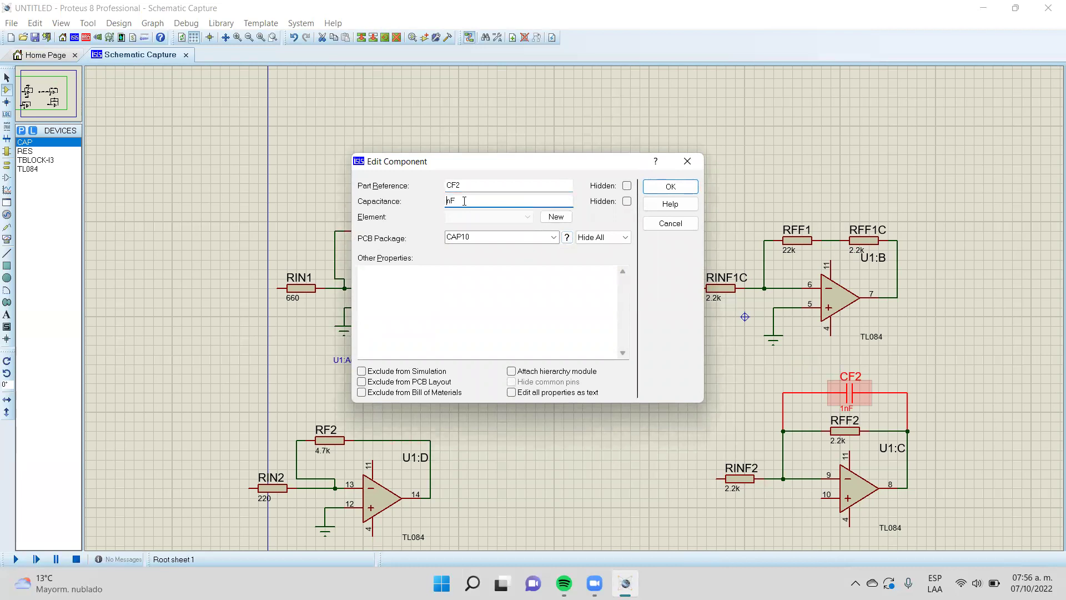
{"action": "type", "text": "22"}
{"action": "key", "text": "Return"}
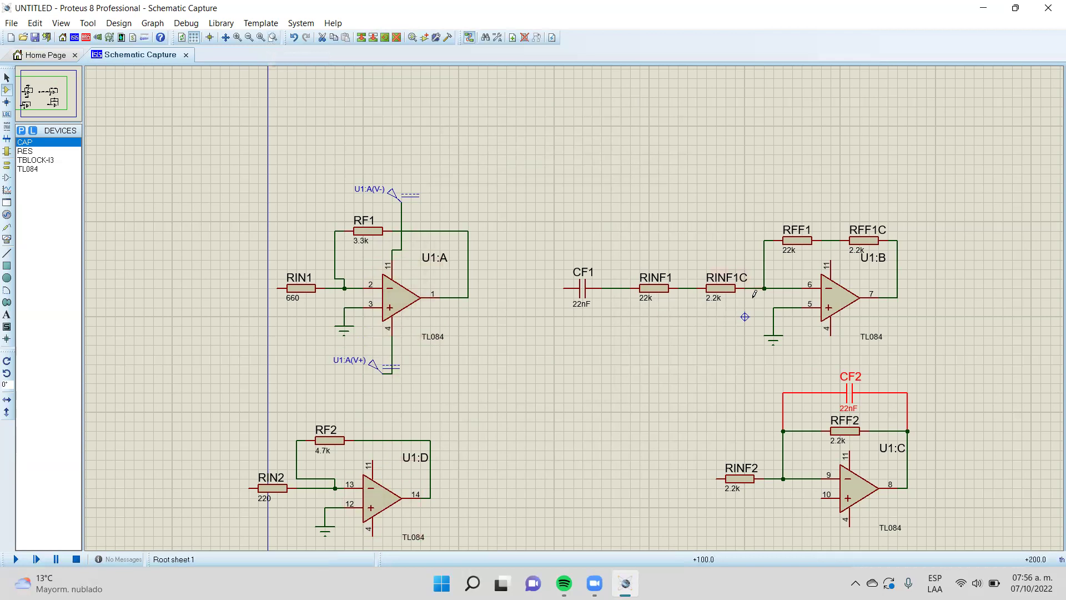
Set the voltage of the U1:A(V-) DC generator to -5 V
{"action": "double_click", "coordinate": [405, 197]}
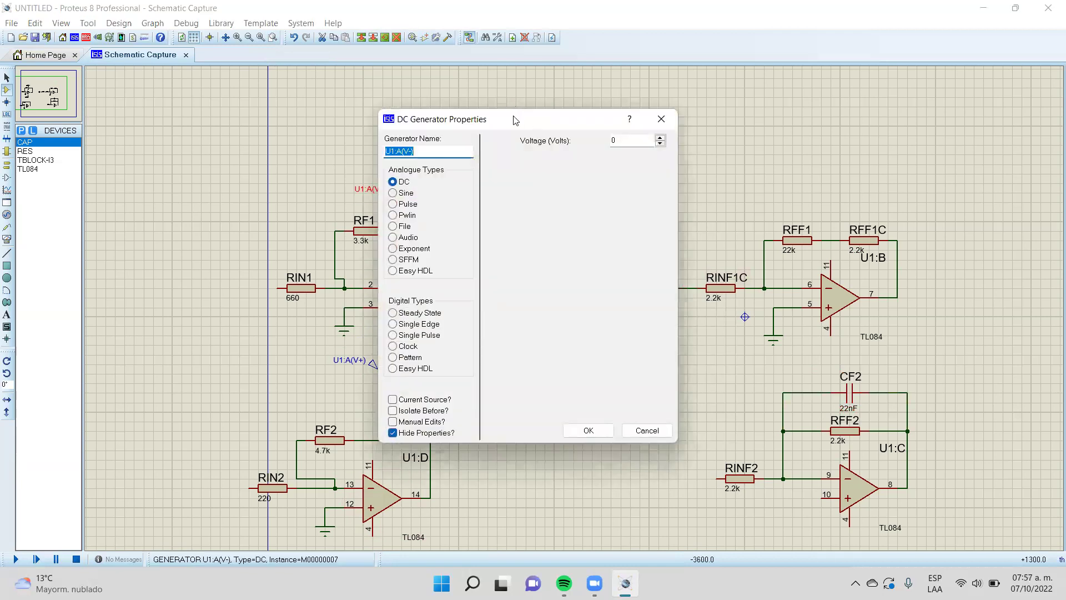
{"action": "left_click_drag", "start_coordinate": [517, 120], "coordinate": [544, 112]}
{"action": "key", "text": "Tab"}
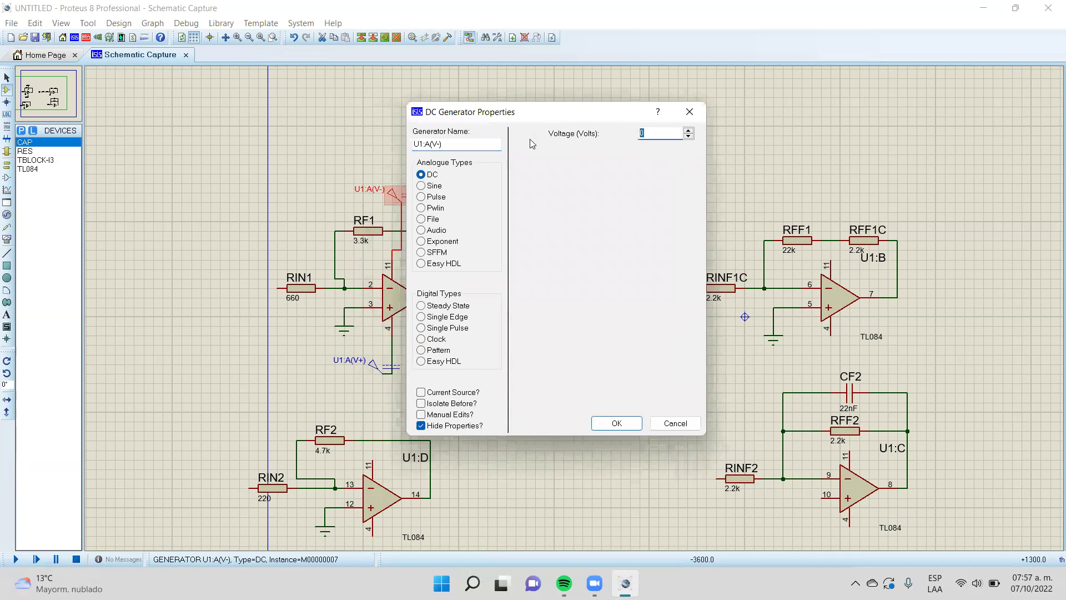
{"action": "type", "text": "-5"}
{"action": "key", "text": "Return"}
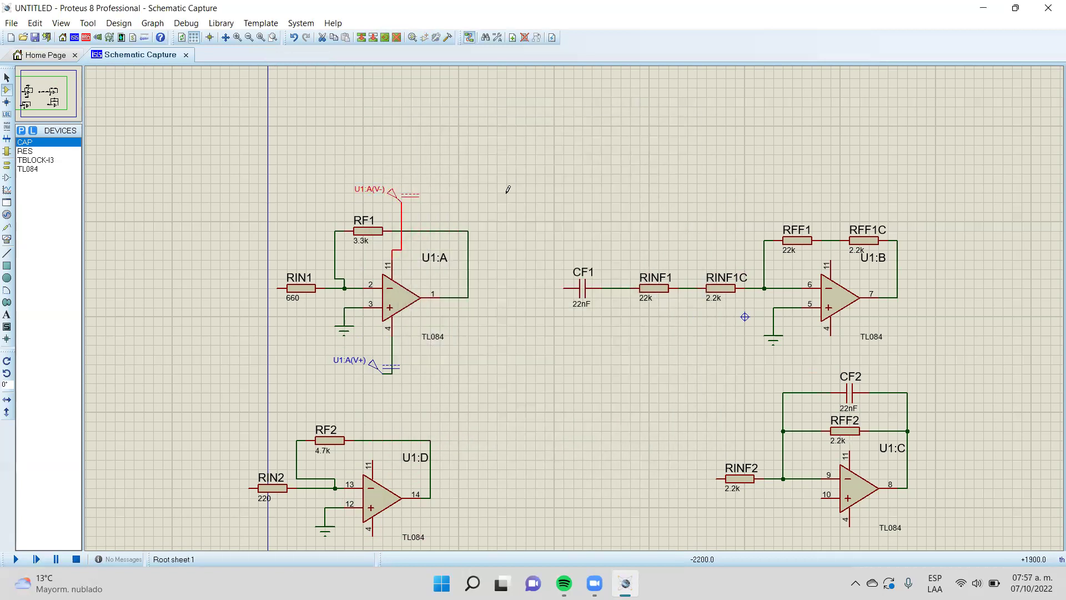
Set the voltage of the U1:A(V+) DC generator to 12 V
{"action": "double_click", "coordinate": [379, 371]}
{"action": "key", "text": "Tab"}
{"action": "type", "text": "12"}
{"action": "key", "text": "Return"}
Place a sine generator left of the U1:A and U1:D stages and wire it to the inputs of RIN1 and RIN2
{"action": "left_click", "coordinate": [6, 215]}
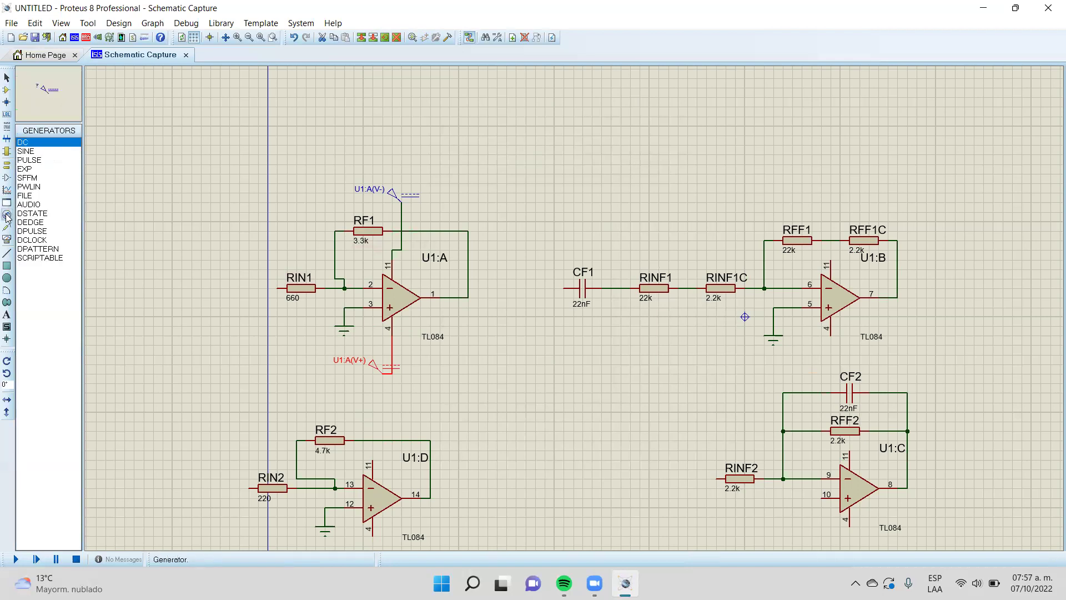
{"action": "left_click", "coordinate": [39, 151]}
{"action": "left_click", "coordinate": [153, 360]}
{"action": "left_click", "coordinate": [154, 362]}
{"action": "left_click", "coordinate": [278, 288]}
{"action": "left_click", "coordinate": [249, 485]}
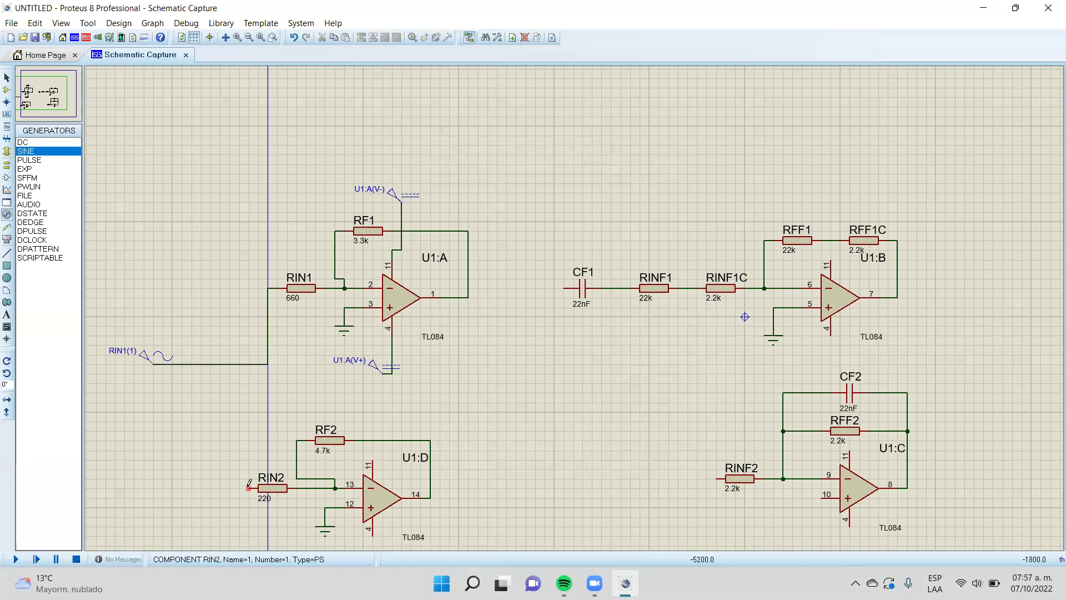
{"action": "left_click", "coordinate": [220, 364]}
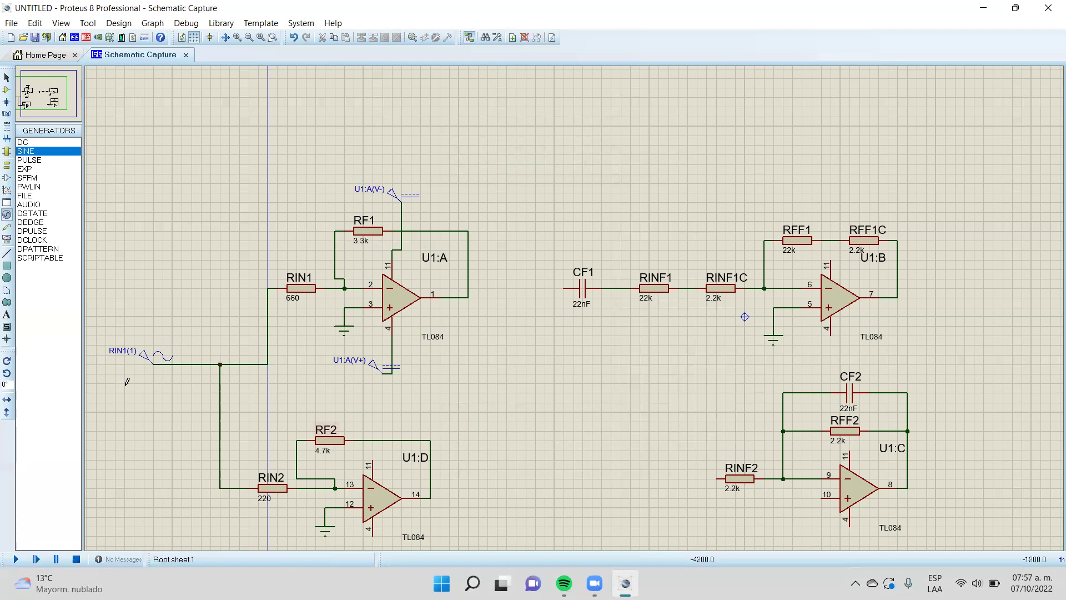
Set the sine generator's amplitude to 0.1 V and its frequency to 100 Hz
{"action": "left_click", "coordinate": [159, 358]}
{"action": "left_click", "coordinate": [167, 353]}
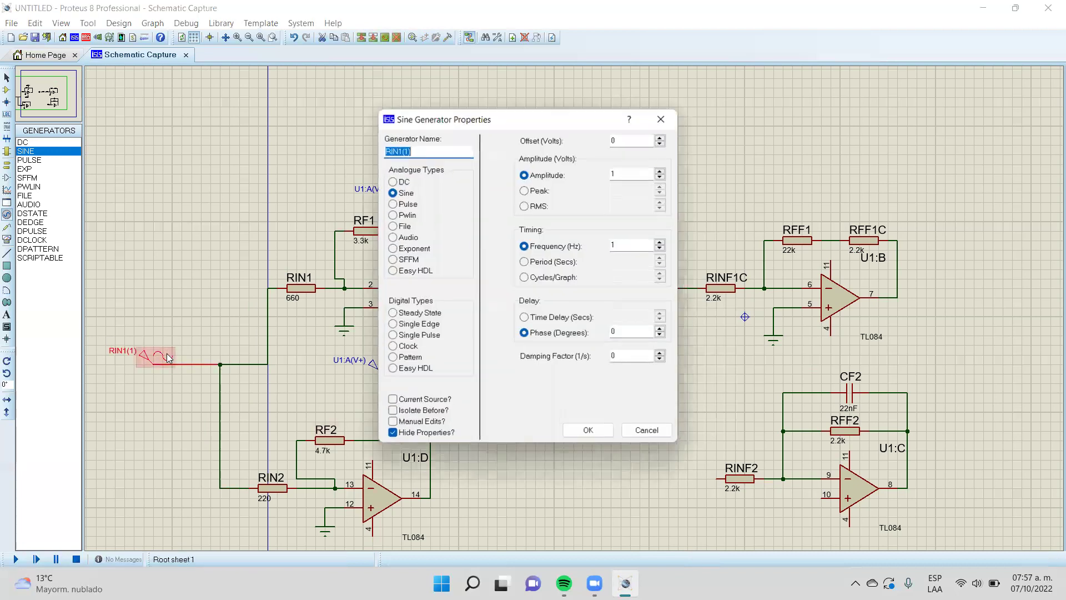
{"action": "left_click", "coordinate": [623, 175]}
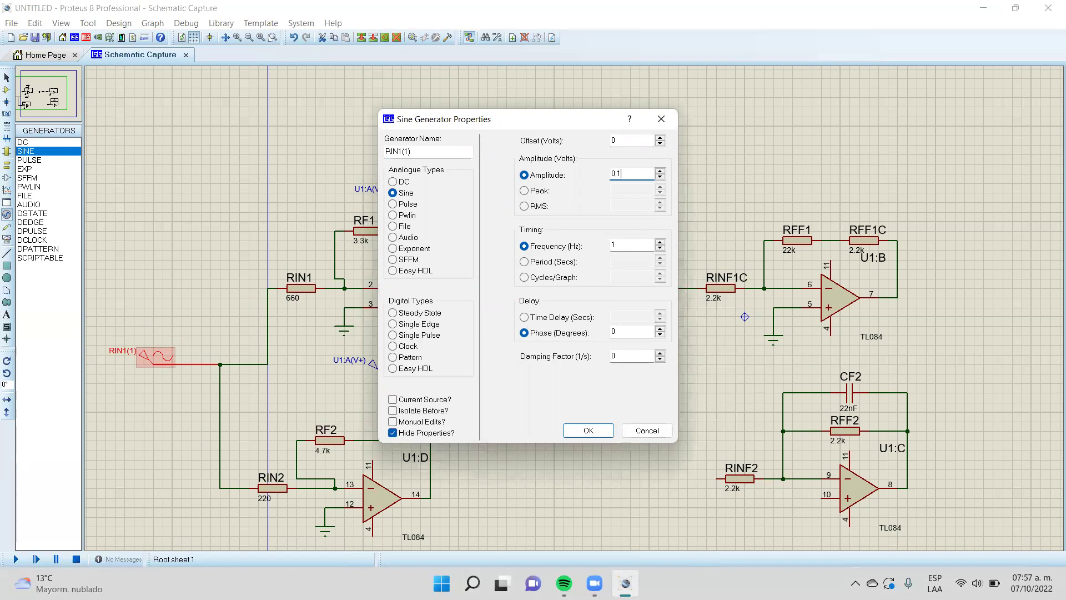
{"action": "left_click", "coordinate": [631, 244]}
{"action": "type", "text": "00"}
{"action": "key", "text": "Return"}
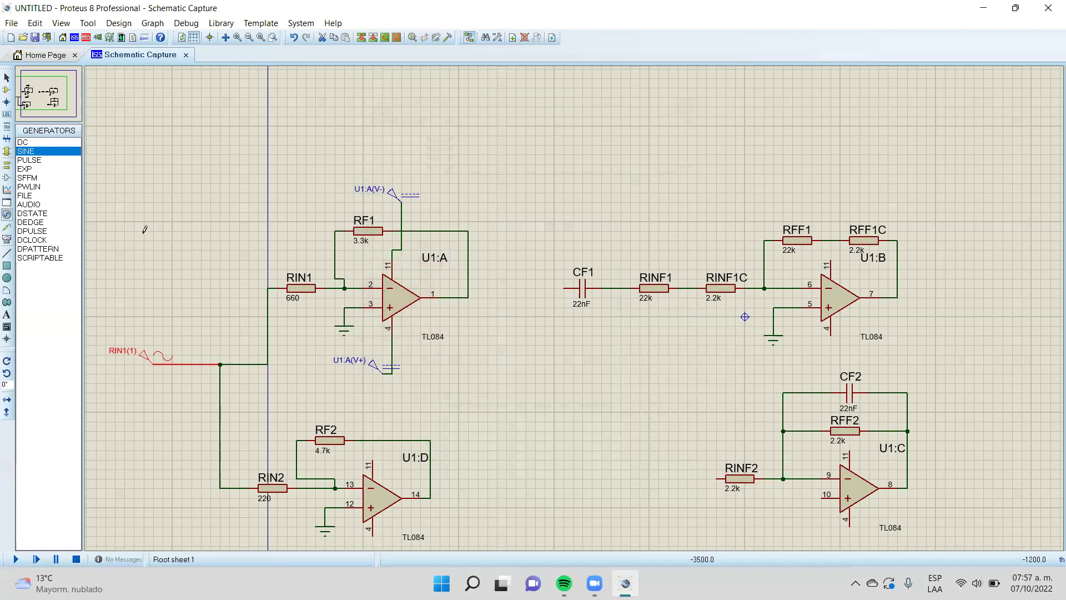
Place an oscilloscope in the free area between the stages and wire its channel A to the sine generator's line
{"action": "left_click", "coordinate": [6, 239]}
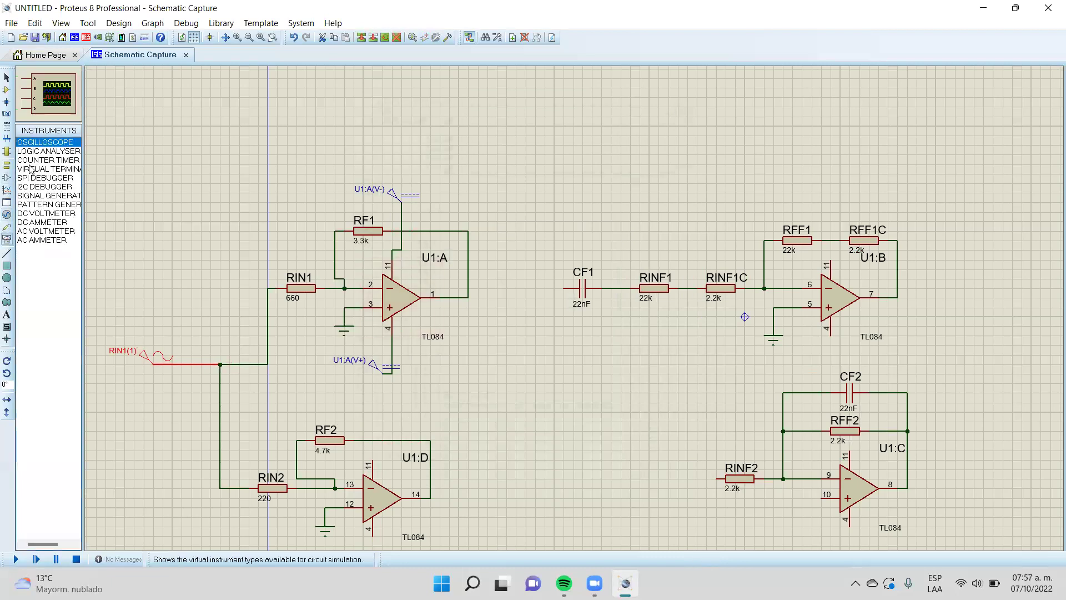
{"action": "left_click", "coordinate": [601, 391]}
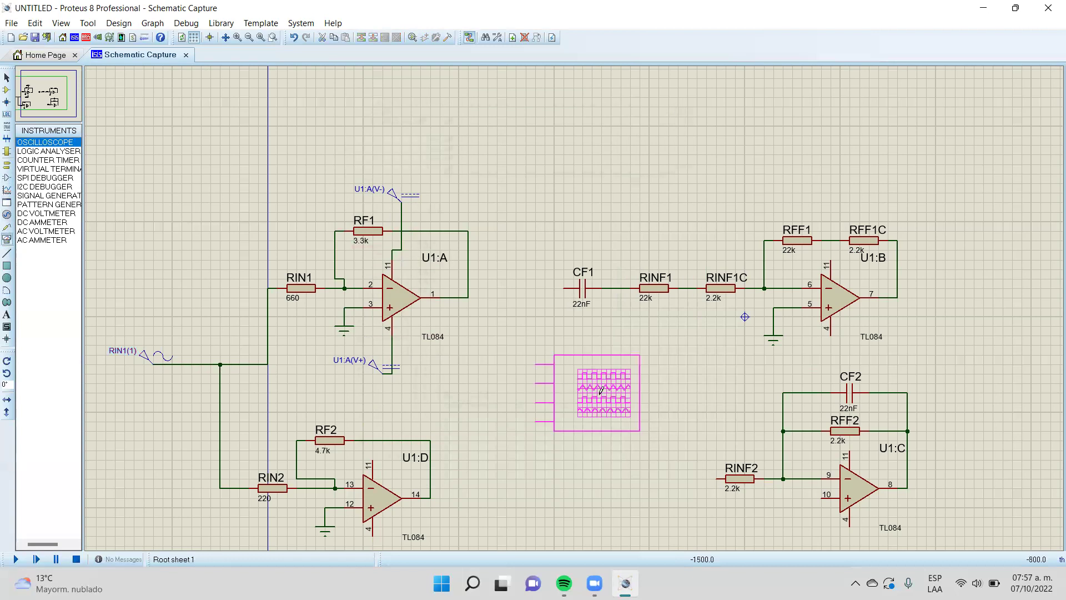
{"action": "left_click", "coordinate": [598, 392]}
{"action": "left_click", "coordinate": [537, 365]}
{"action": "left_click", "coordinate": [259, 364]}
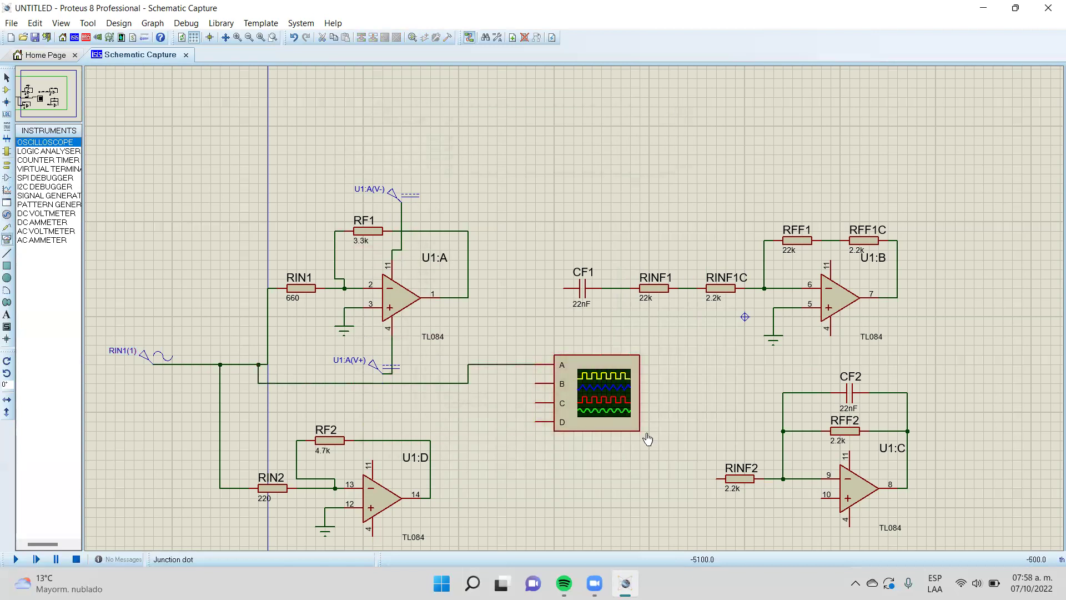
Wire oscilloscope channel B to the U1:A output and channel C to the U1:D output
{"action": "left_click", "coordinate": [535, 383]}
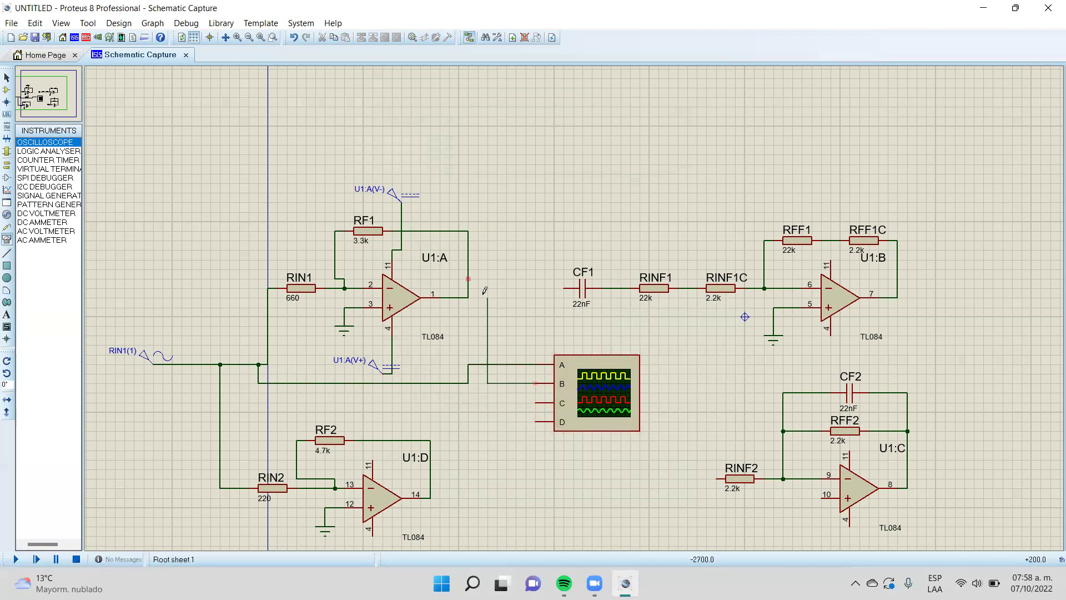
{"action": "left_click", "coordinate": [468, 298]}
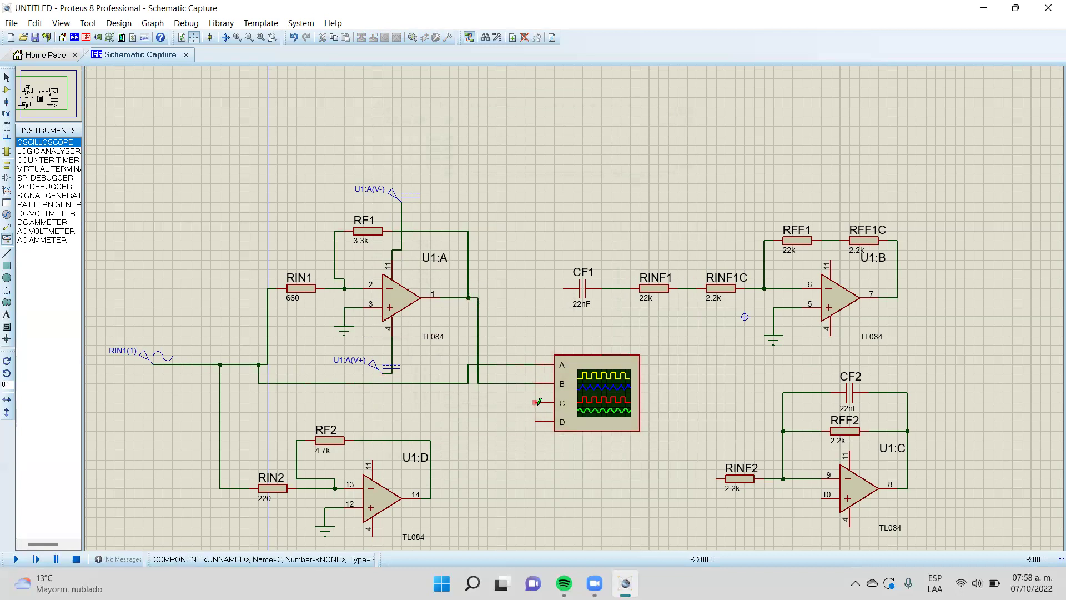
{"action": "left_click", "coordinate": [536, 402]}
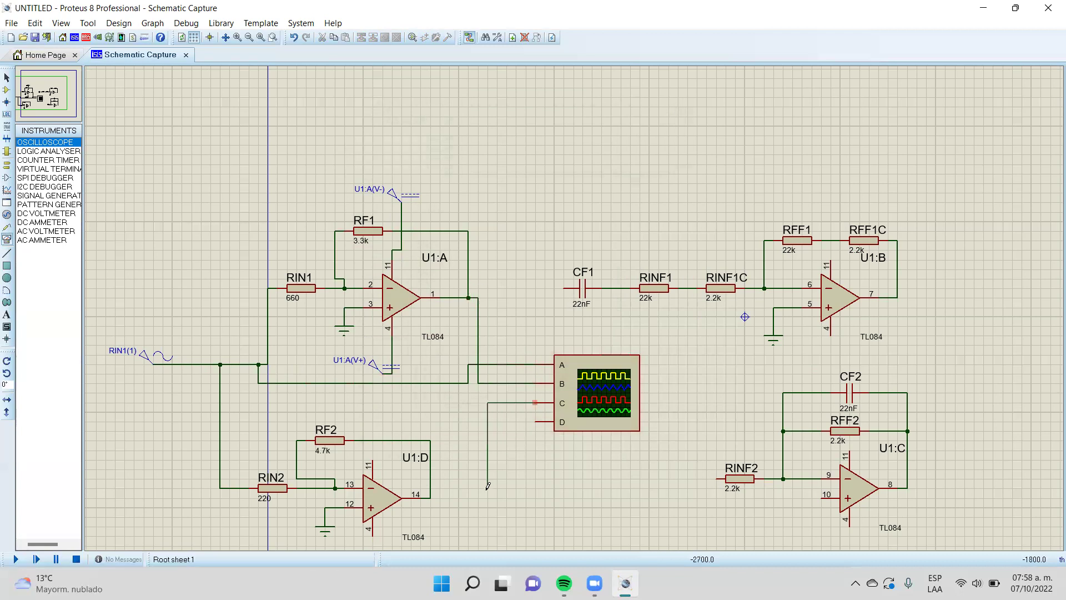
{"action": "left_click", "coordinate": [430, 498]}
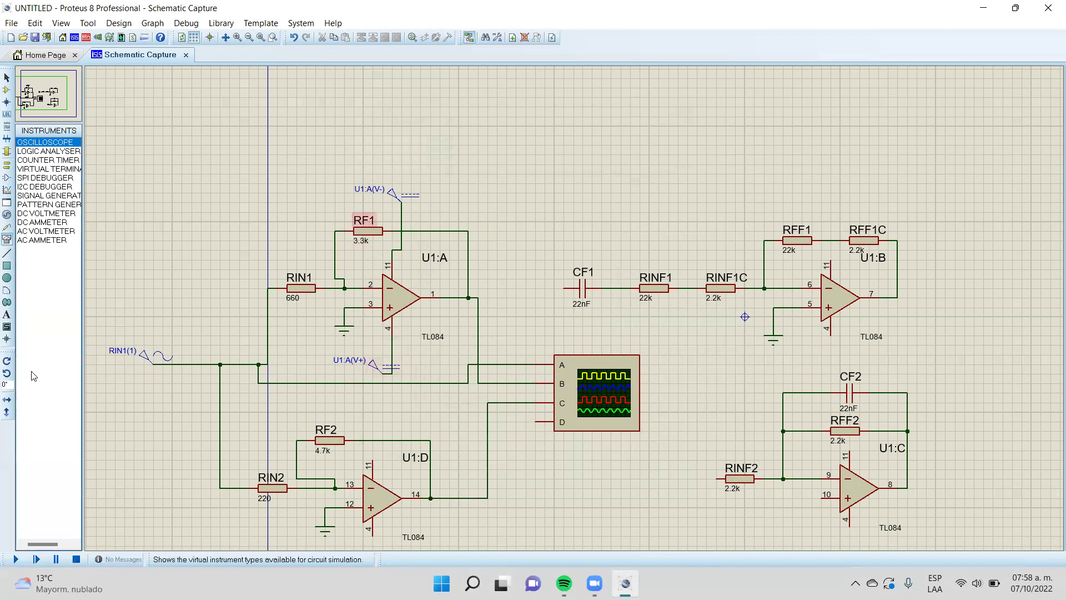
Run the simulation and set the oscilloscope's timebase to 5 ms and channel A to 0.1 V per division
{"action": "left_click", "coordinate": [12, 557]}
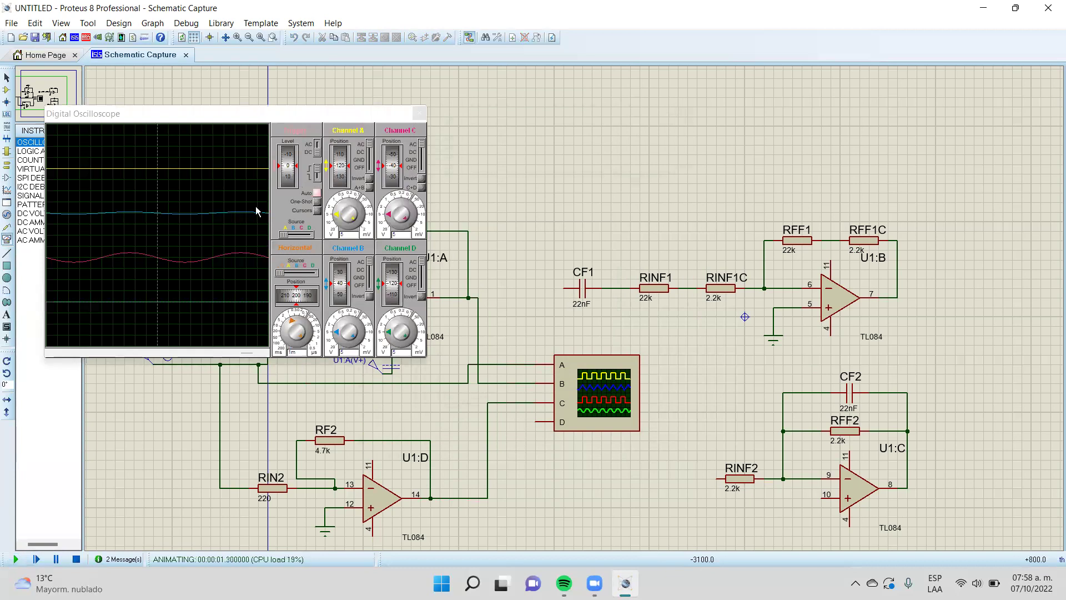
{"action": "left_click", "coordinate": [293, 325]}
{"action": "scroll", "coordinate": [293, 325], "scroll_direction": "up", "scroll_amount": 2}
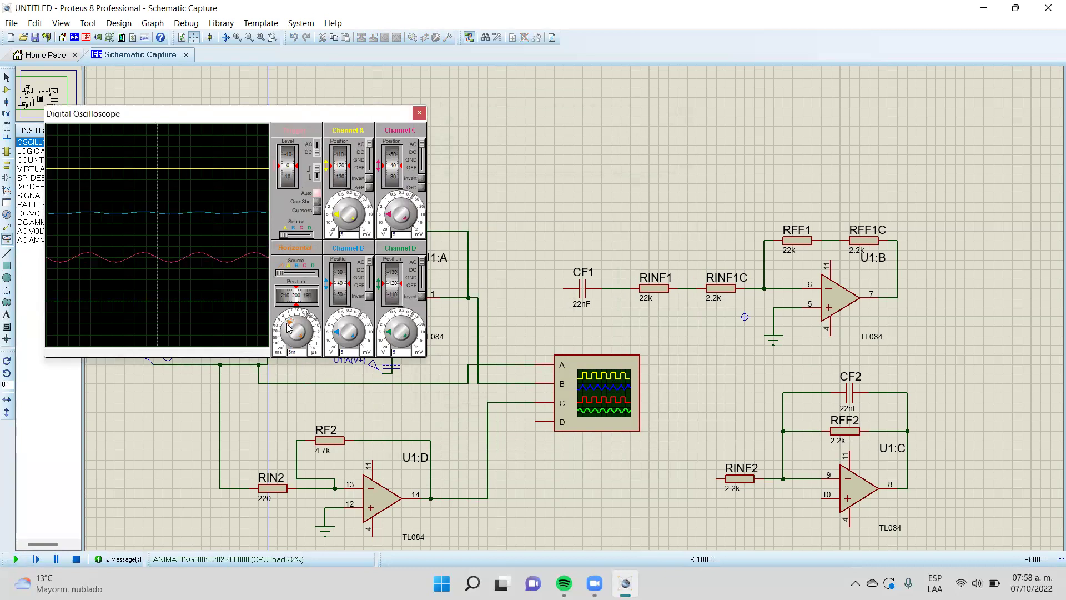
{"action": "scroll", "coordinate": [339, 206], "scroll_direction": "down", "scroll_amount": 2}
{"action": "scroll", "coordinate": [337, 204], "scroll_direction": "down", "scroll_amount": 3}
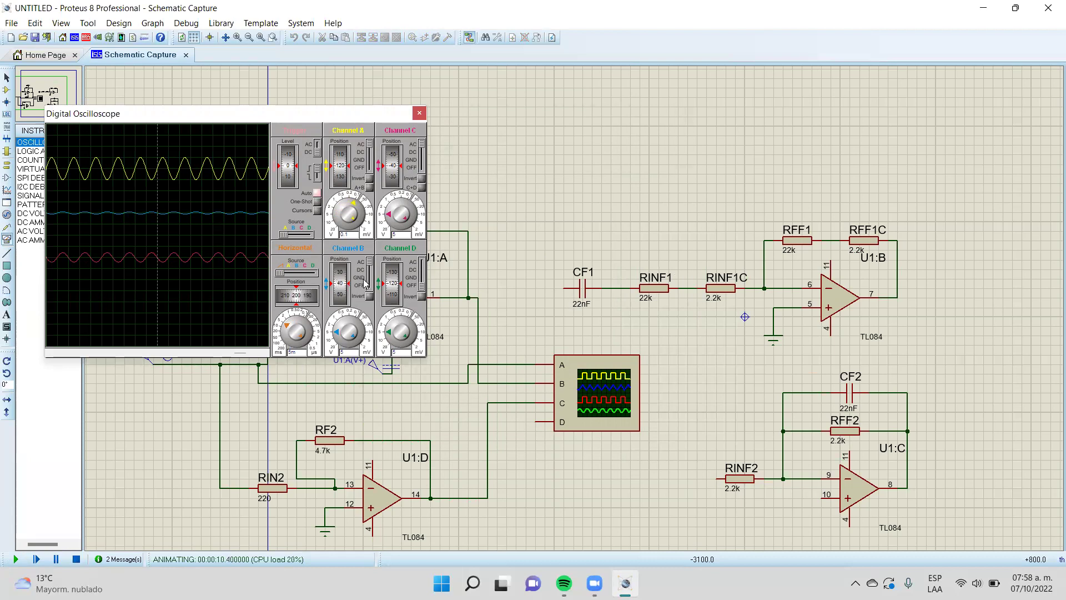
Scale oscilloscope channel B to 0.5 V and channel C to 2 V per division
{"action": "mouse_move", "coordinate": [339, 336]}
{"action": "left_mouse_down"}
{"action": "mouse_move", "coordinate": [340, 310]}
{"action": "mouse_move", "coordinate": [357, 318]}
{"action": "left_mouse_up"}
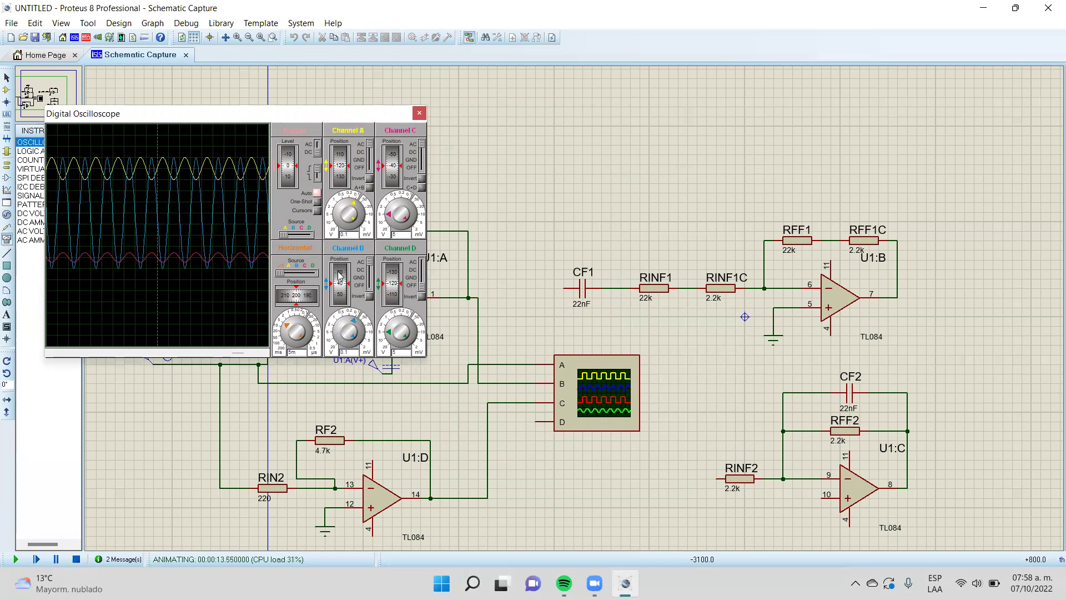
{"action": "left_click_drag", "start_coordinate": [389, 216], "coordinate": [408, 198]}
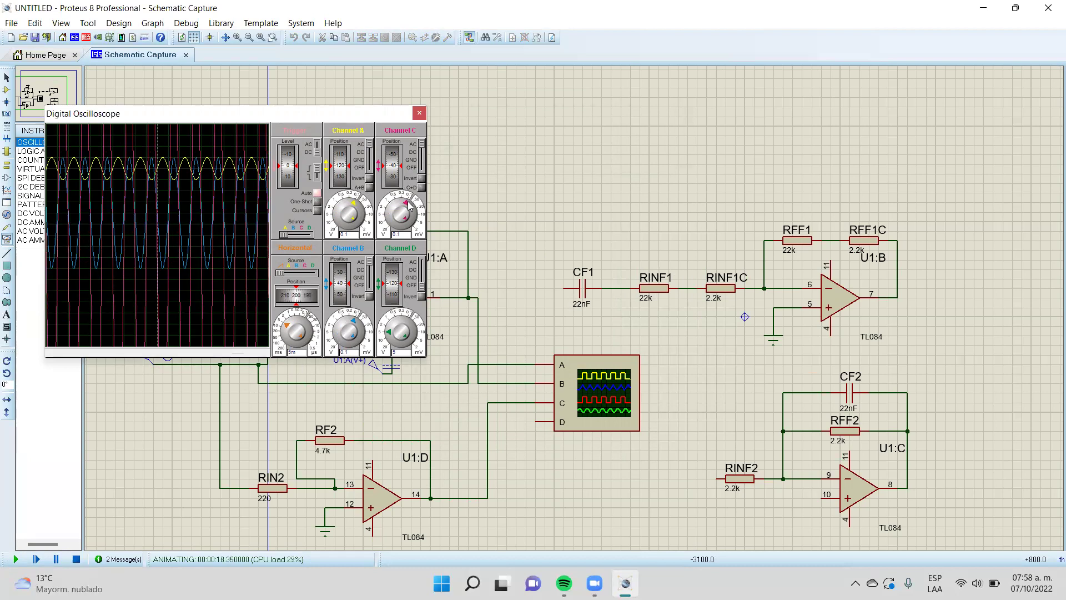
{"action": "left_click_drag", "start_coordinate": [360, 322], "coordinate": [345, 321]}
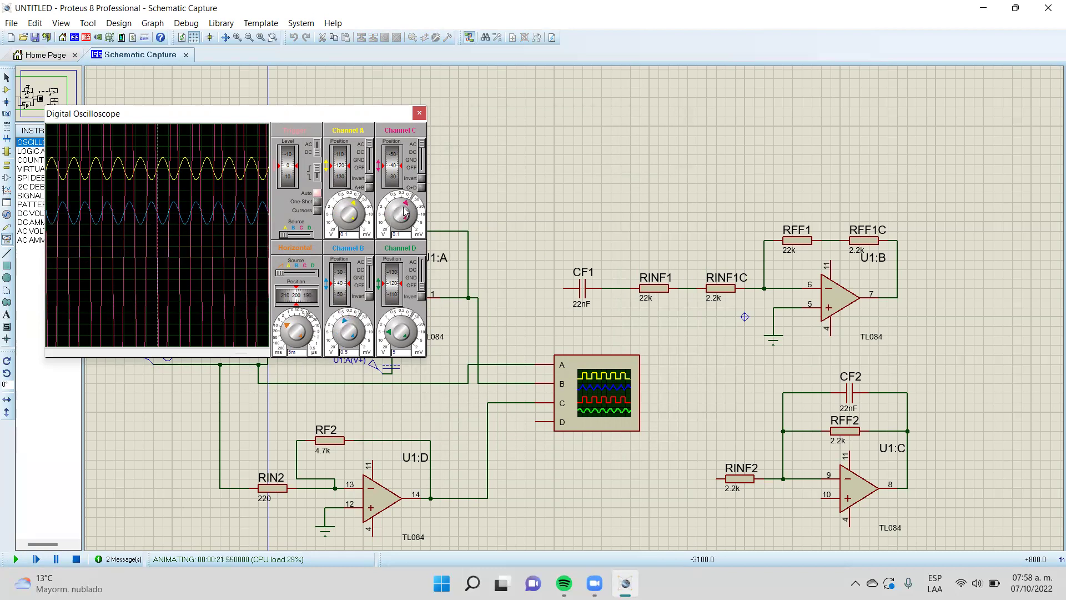
{"action": "left_click_drag", "start_coordinate": [409, 207], "coordinate": [390, 210]}
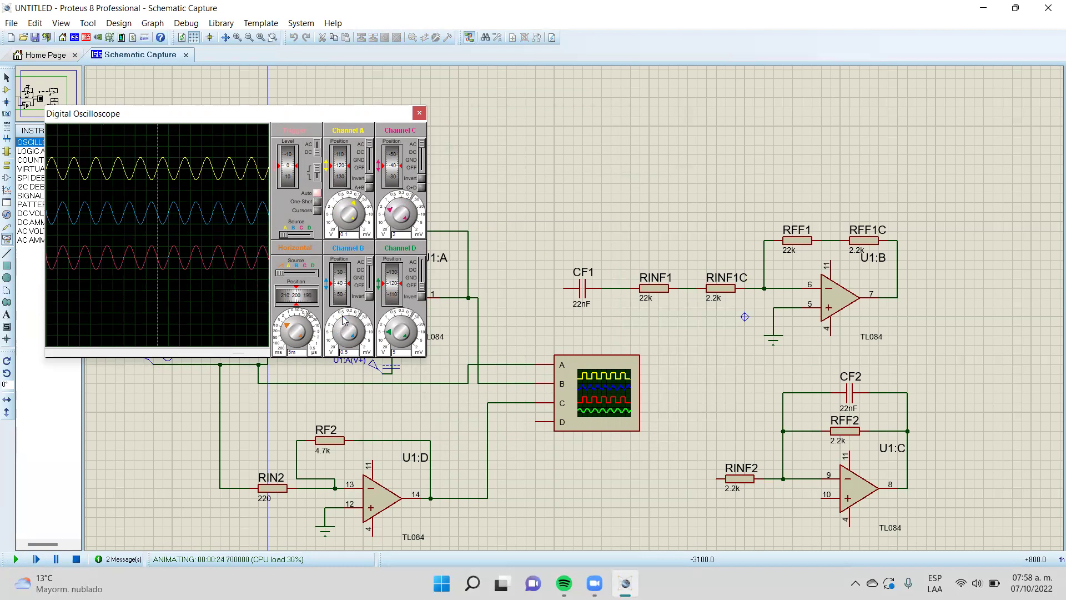
Overlay the channel B and channel C traces on channel A one at a time to compare them, moving each back below it
{"action": "left_click_drag", "start_coordinate": [342, 315], "coordinate": [346, 303]}
{"action": "left_click_drag", "start_coordinate": [338, 299], "coordinate": [338, 278]}
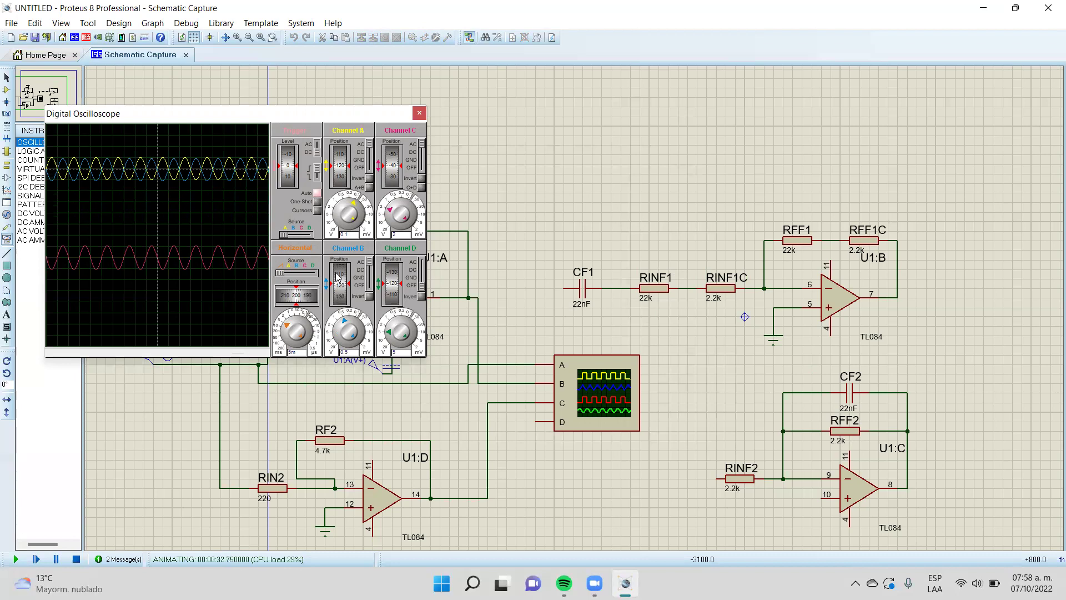
{"action": "mouse_move", "coordinate": [338, 278]}
{"action": "left_mouse_down"}
{"action": "mouse_move", "coordinate": [341, 320]}
{"action": "mouse_move", "coordinate": [338, 308]}
{"action": "left_mouse_up"}
{"action": "left_click_drag", "start_coordinate": [391, 170], "coordinate": [393, 124]}
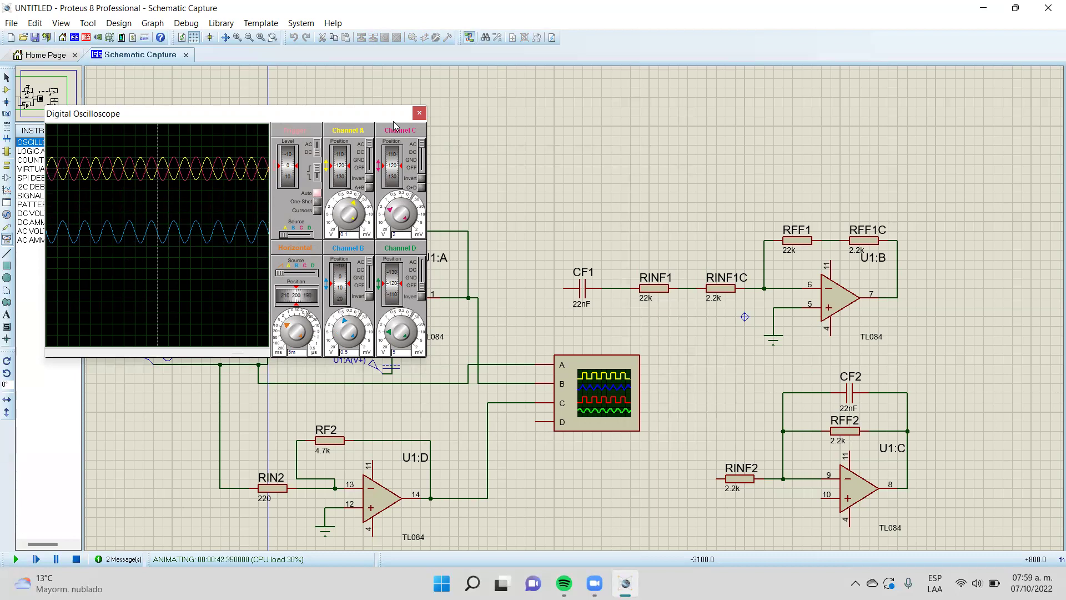
{"action": "left_click_drag", "start_coordinate": [393, 124], "coordinate": [396, 187]}
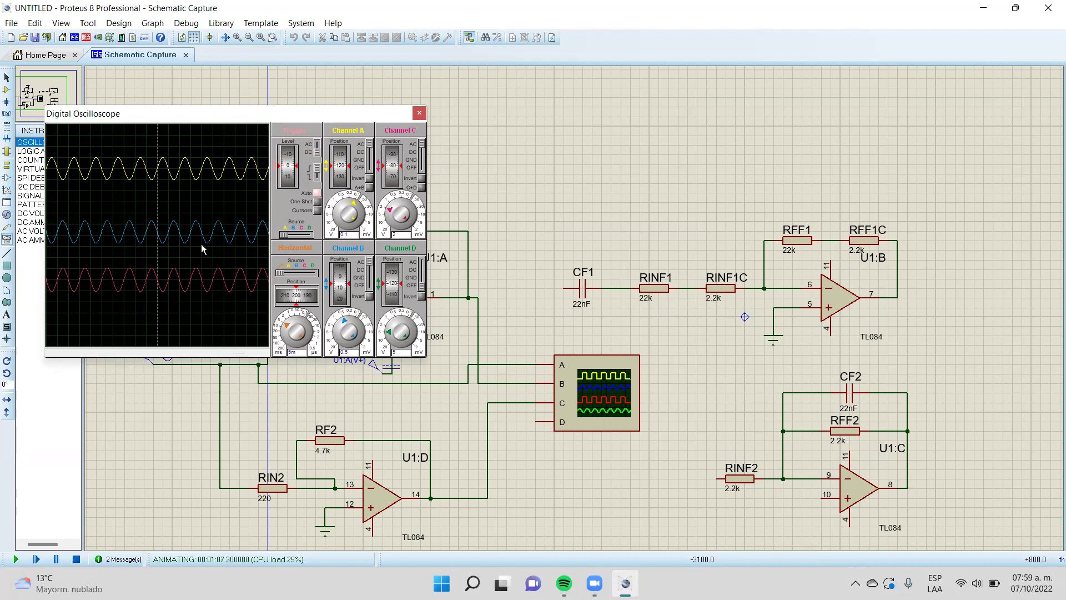
Stop the simulation and delete the wires running to oscilloscope channels A, B and C
{"action": "left_click", "coordinate": [77, 559]}
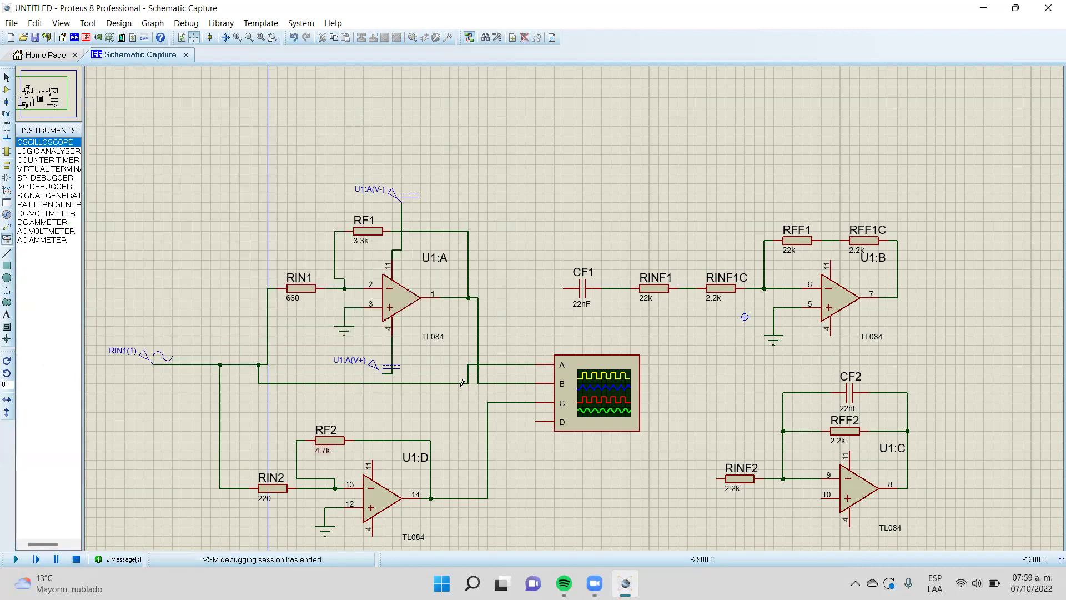
{"action": "left_click_drag", "start_coordinate": [507, 344], "coordinate": [466, 467]}
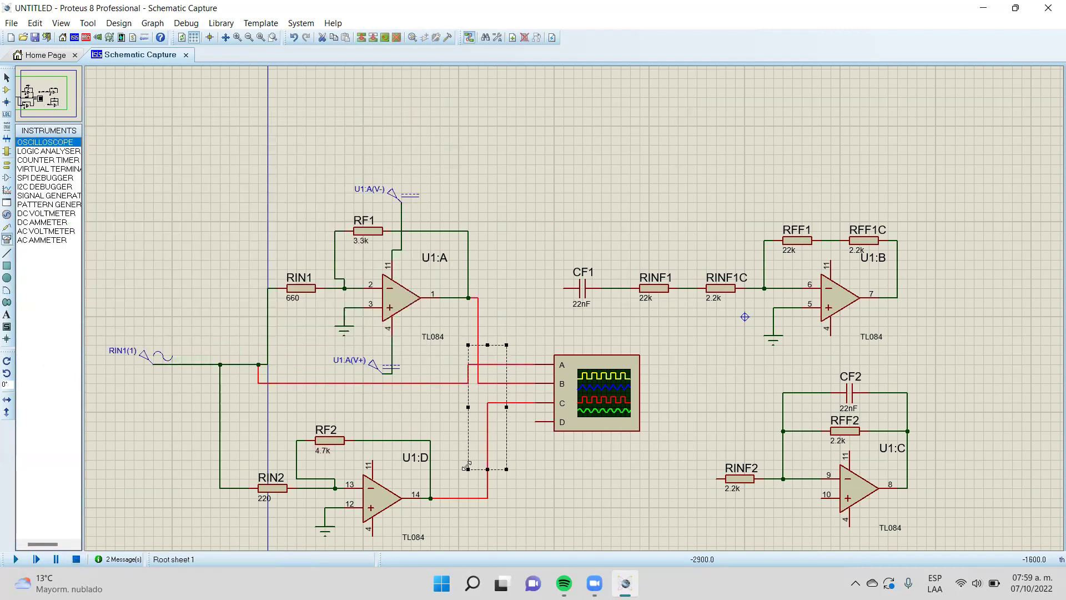
{"action": "key", "text": "Delete"}
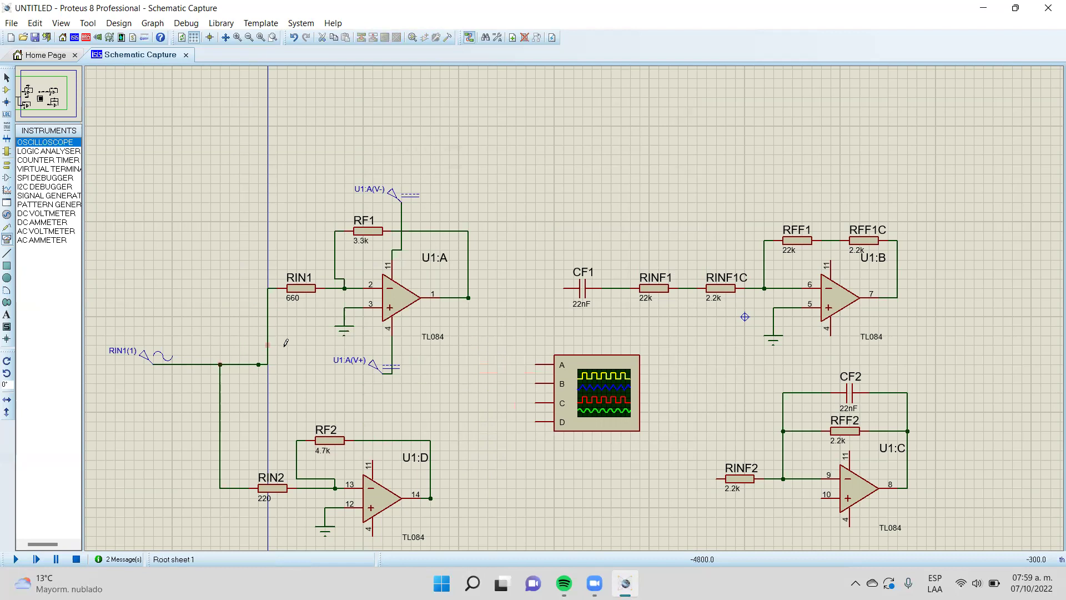
Delete the wires joining the sine source to RIN1 and RIN2, and move the source above the input of CF1
{"action": "left_click_drag", "start_coordinate": [277, 335], "coordinate": [197, 404]}
{"action": "key", "text": "Delete"}
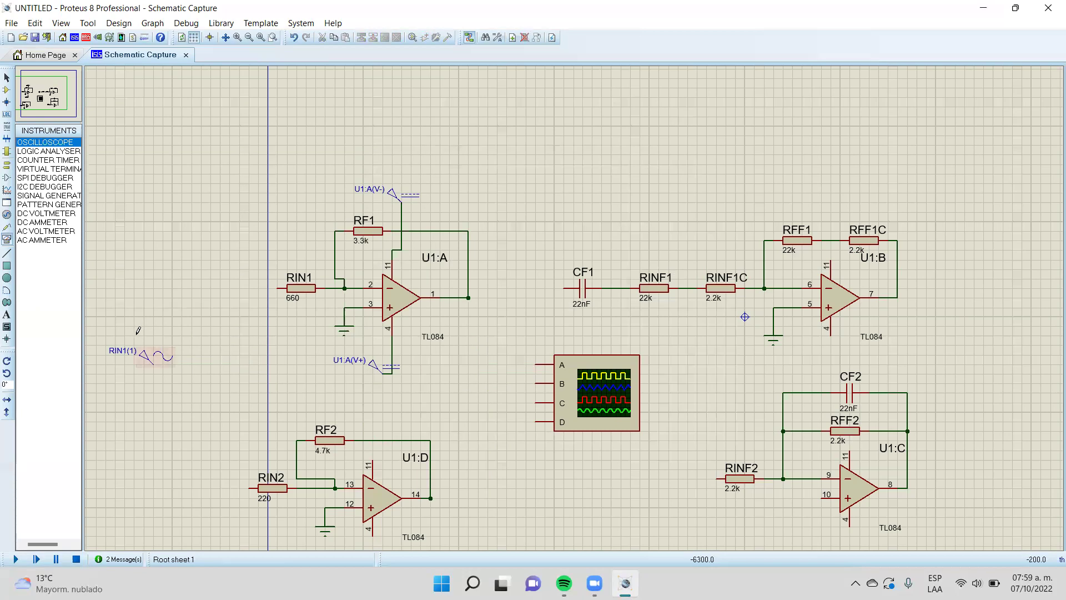
{"action": "left_click", "coordinate": [150, 360]}
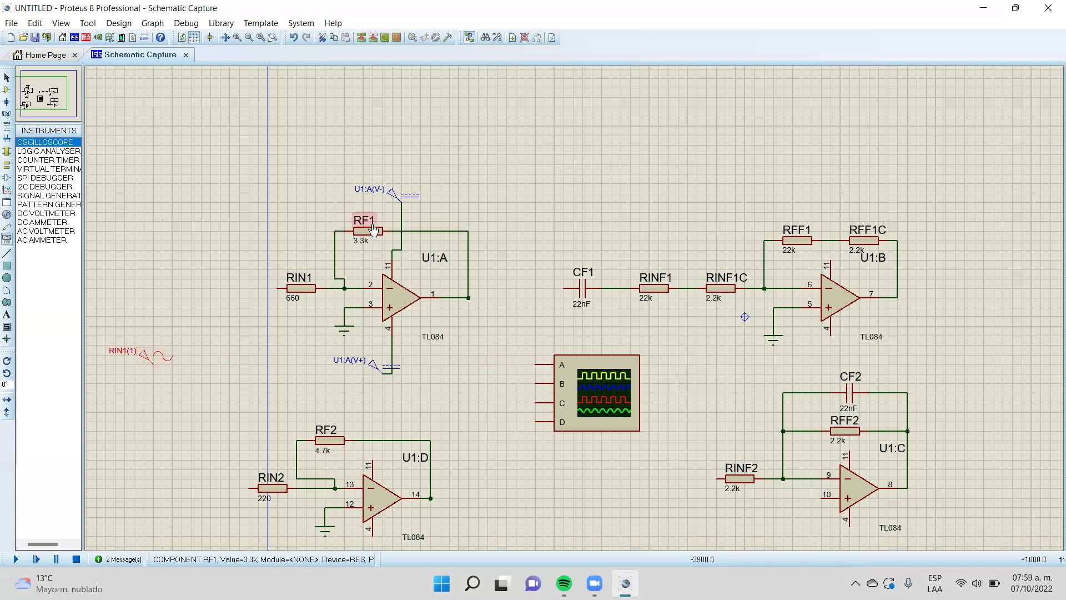
{"action": "left_click_drag", "start_coordinate": [155, 364], "coordinate": [543, 230]}
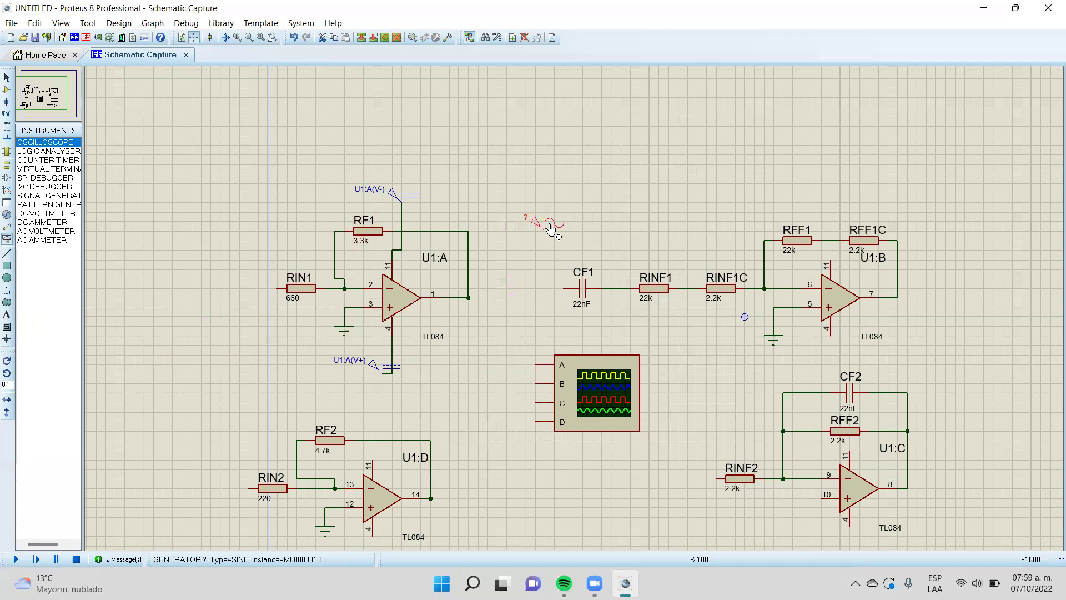
Move the oscilloscope to the output side of the U1:B and U1:C stages
{"action": "left_click", "coordinate": [606, 392]}
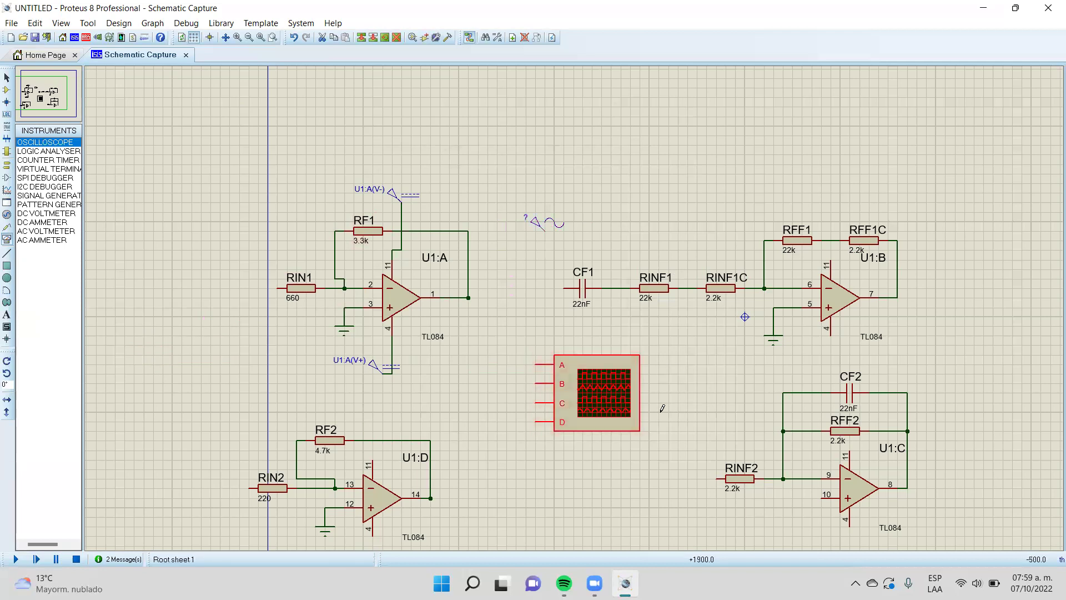
{"action": "left_click_drag", "start_coordinate": [610, 408], "coordinate": [1011, 361]}
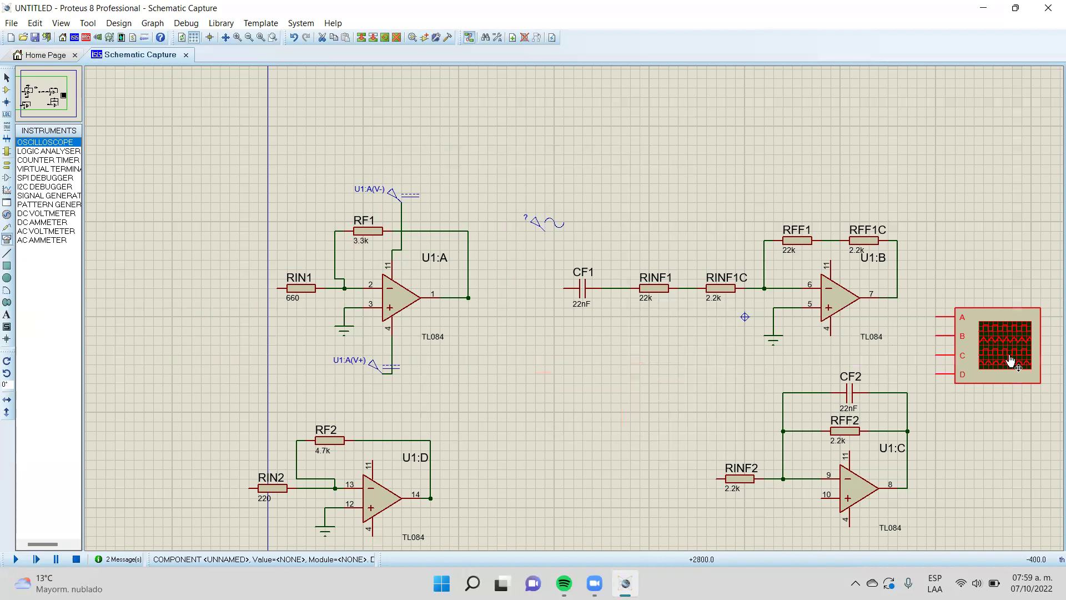
{"action": "left_click", "coordinate": [986, 272]}
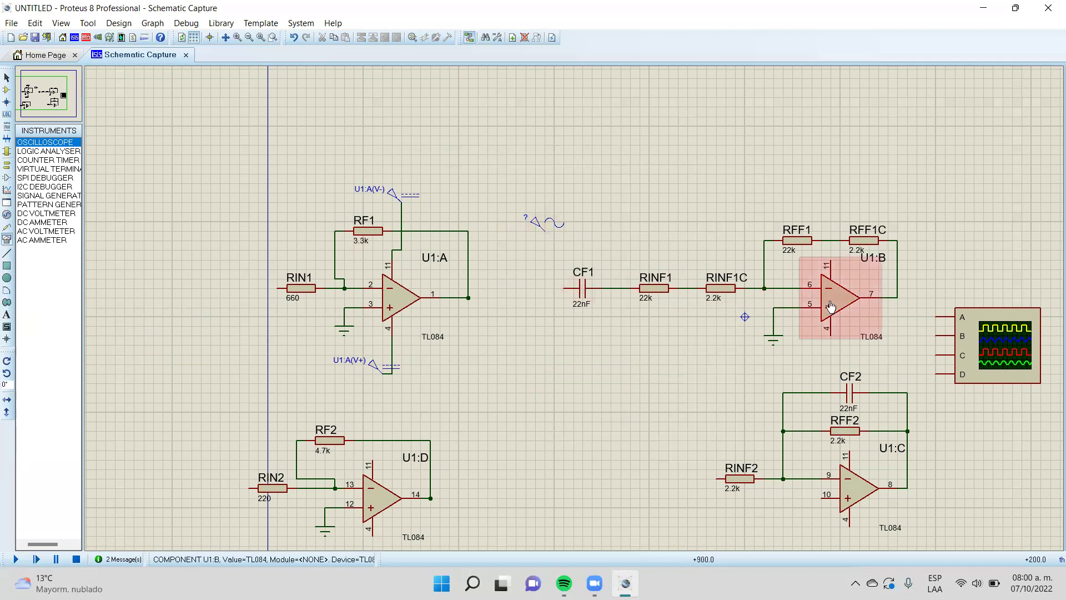
Set the sine source's amplitude to 1 V and its frequency to 10 Hz
{"action": "left_click", "coordinate": [540, 222]}
{"action": "left_click", "coordinate": [540, 222]}
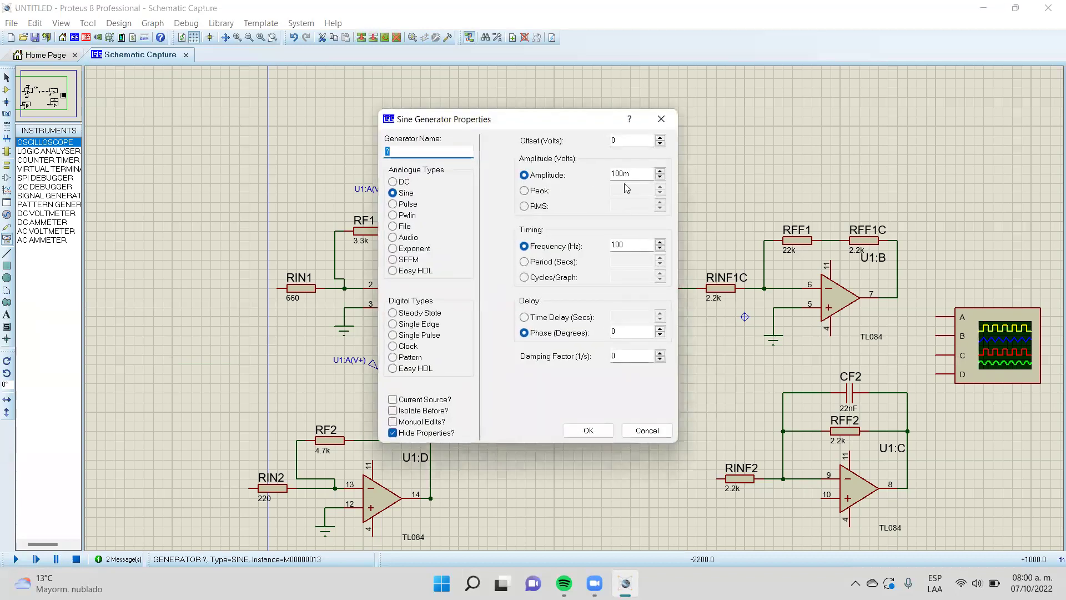
{"action": "double_click", "coordinate": [630, 173]}
{"action": "type", "text": "1"}
{"action": "key", "text": "Return"}
{"action": "left_click", "coordinate": [541, 225]}
{"action": "left_click", "coordinate": [541, 225]}
{"action": "left_click", "coordinate": [631, 242]}
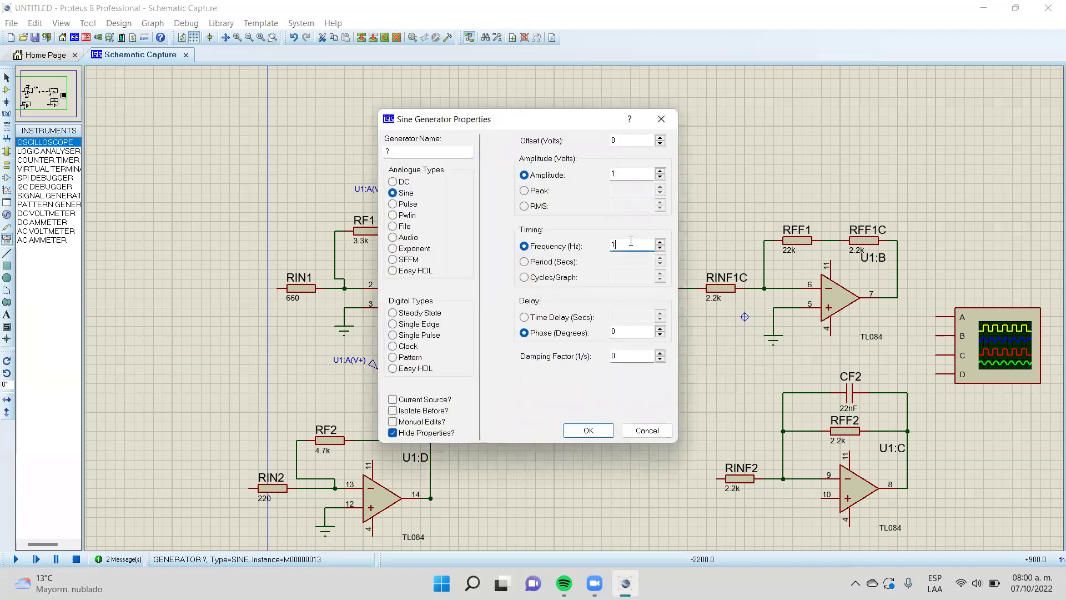
{"action": "key", "text": "Return"}
{"action": "left_click", "coordinate": [551, 238]}
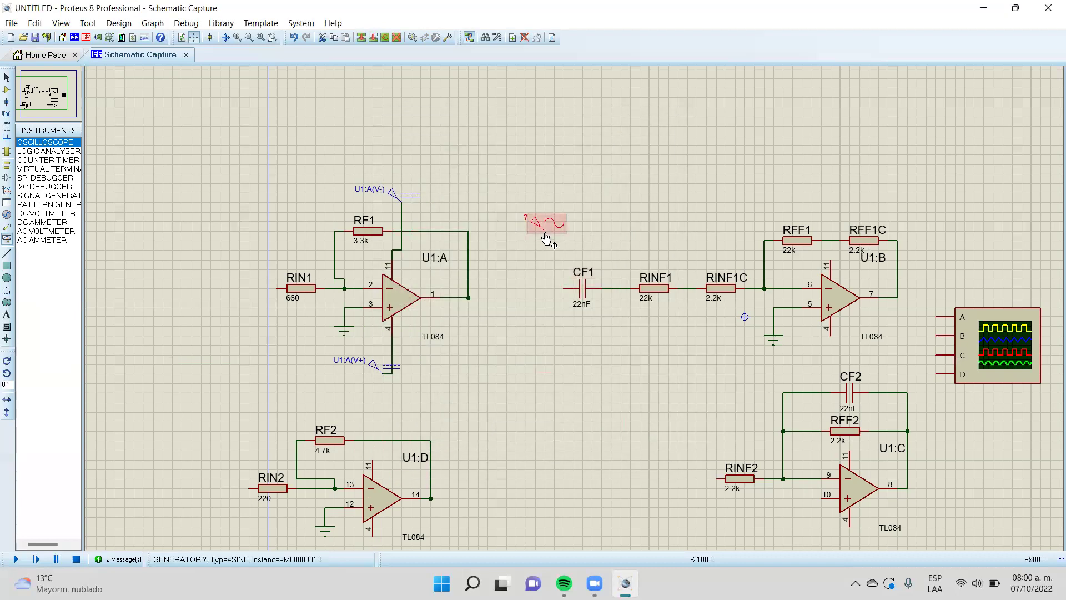
{"action": "left_click", "coordinate": [551, 237]}
{"action": "key", "text": "Return"}
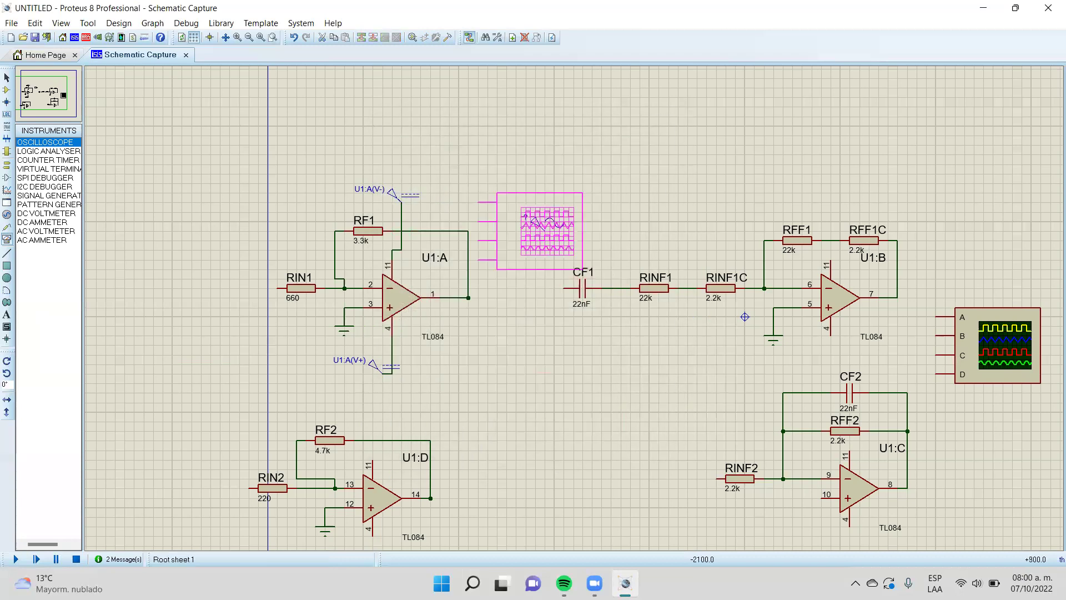
Wire the sine source to the free end of CF1 and move the source roughly level with the capacitor
{"action": "left_click", "coordinate": [545, 229]}
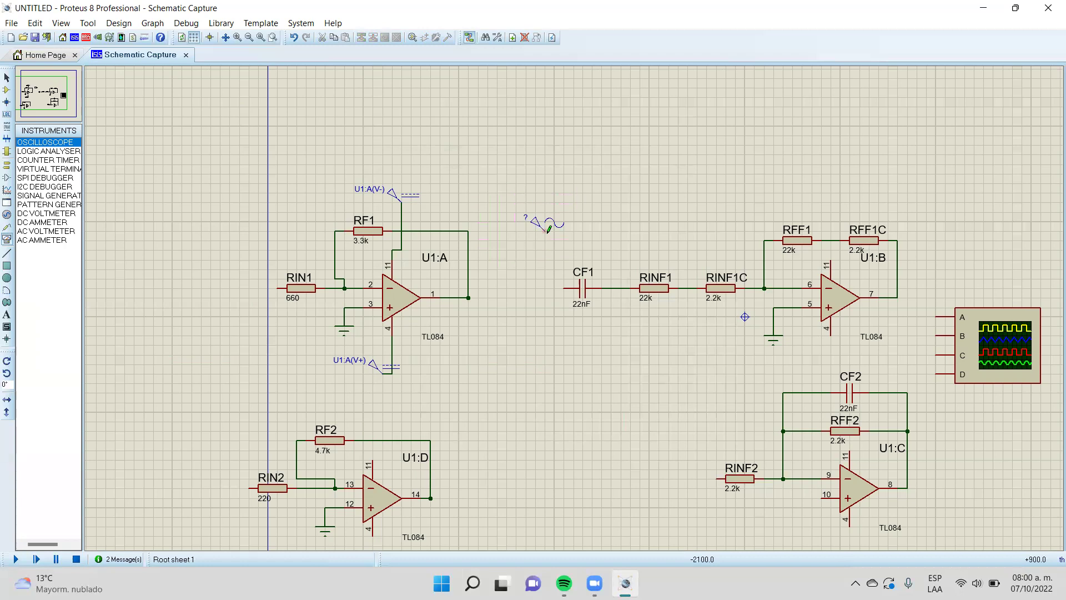
{"action": "left_click", "coordinate": [564, 287]}
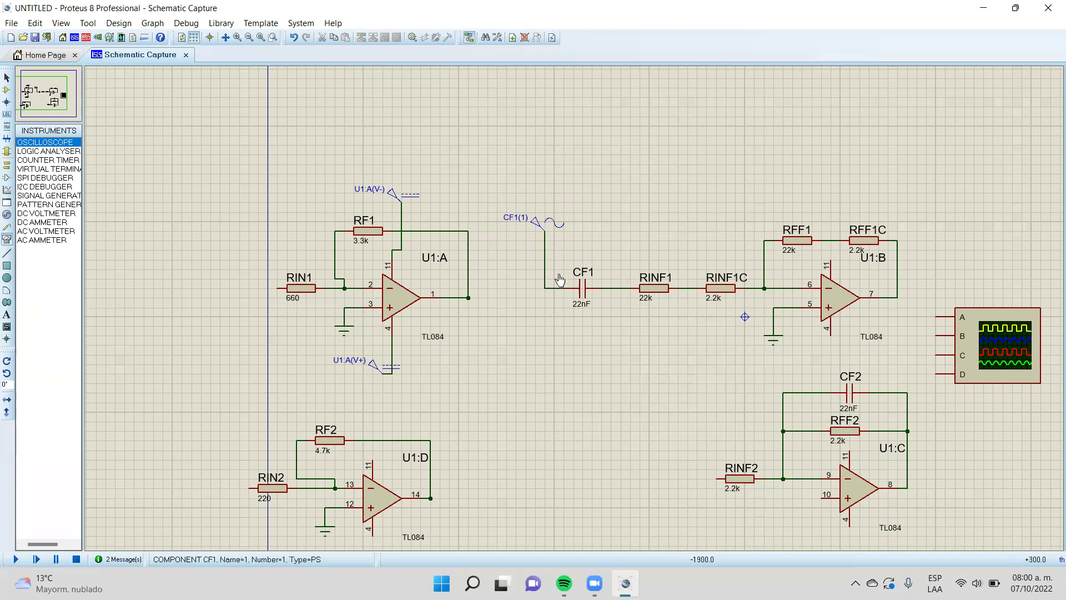
{"action": "left_click", "coordinate": [543, 224]}
{"action": "left_click_drag", "start_coordinate": [547, 224], "coordinate": [519, 289]}
Wire the free end of RINF2 to the line between the sine source and CF1
{"action": "left_click", "coordinate": [705, 475]}
{"action": "left_click", "coordinate": [717, 478]}
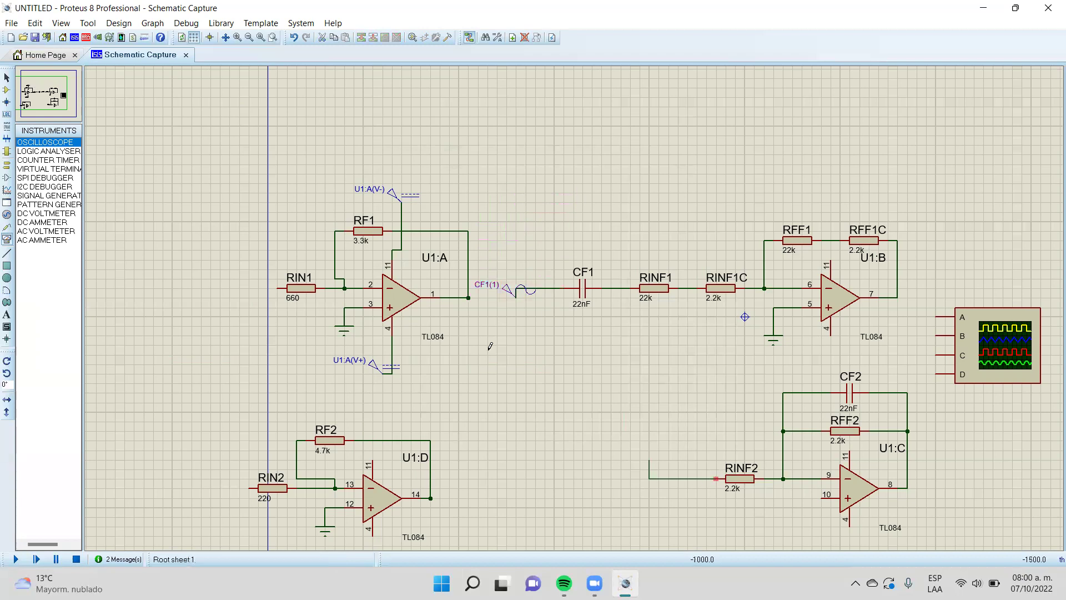
{"action": "left_click", "coordinate": [535, 289]}
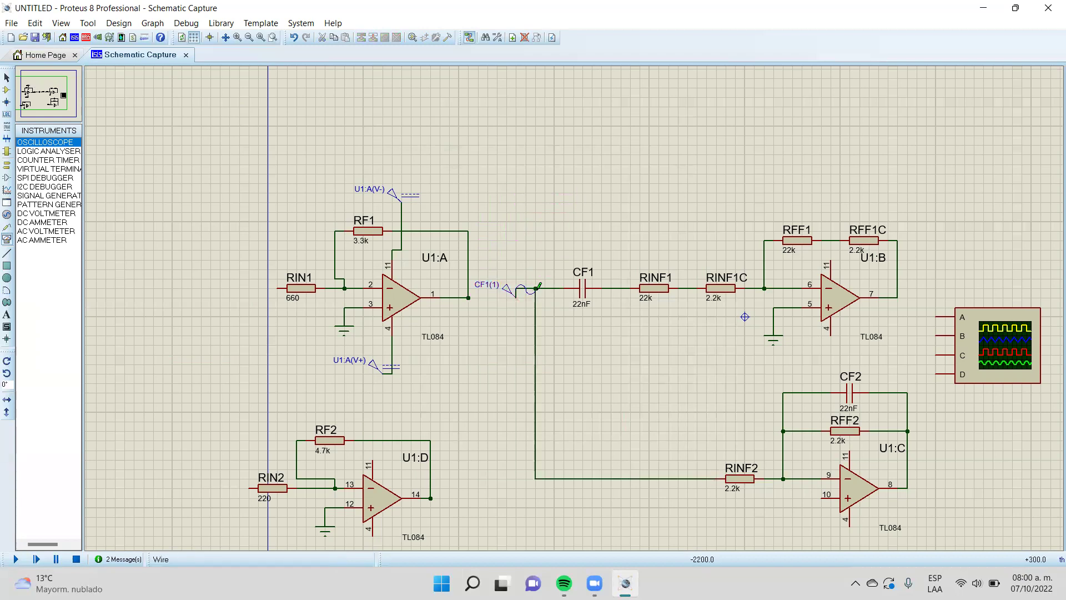
Wire oscilloscope channel A to the sine source line, channel B to the U1:B output and channel C to the U1:C output
{"action": "left_click", "coordinate": [936, 317]}
{"action": "left_click", "coordinate": [535, 374]}
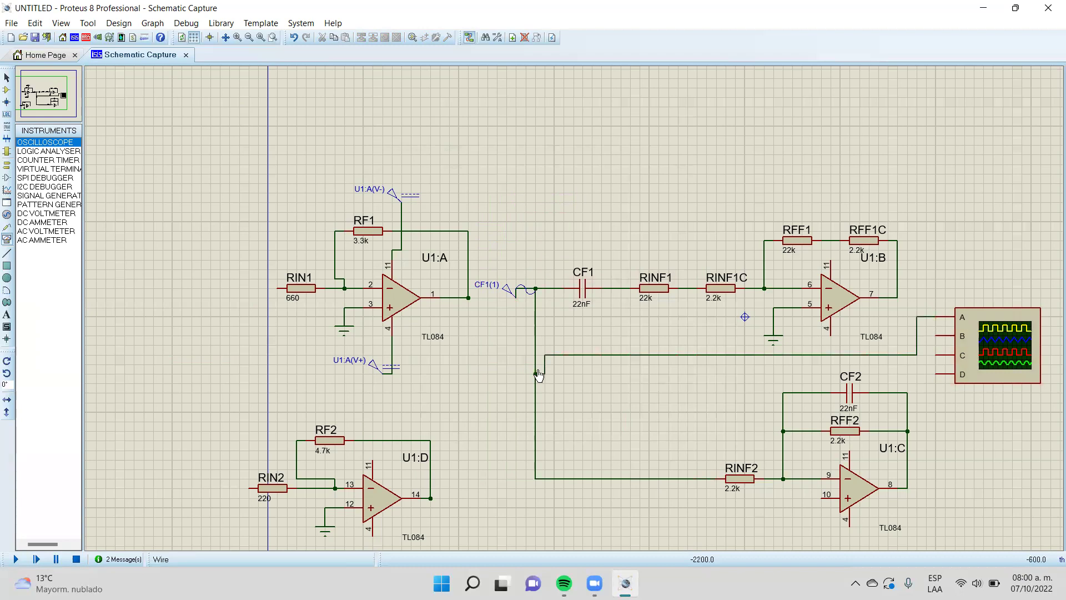
{"action": "left_click", "coordinate": [936, 336]}
{"action": "left_click", "coordinate": [898, 296]}
{"action": "left_click", "coordinate": [937, 355]}
{"action": "left_click", "coordinate": [907, 488]}
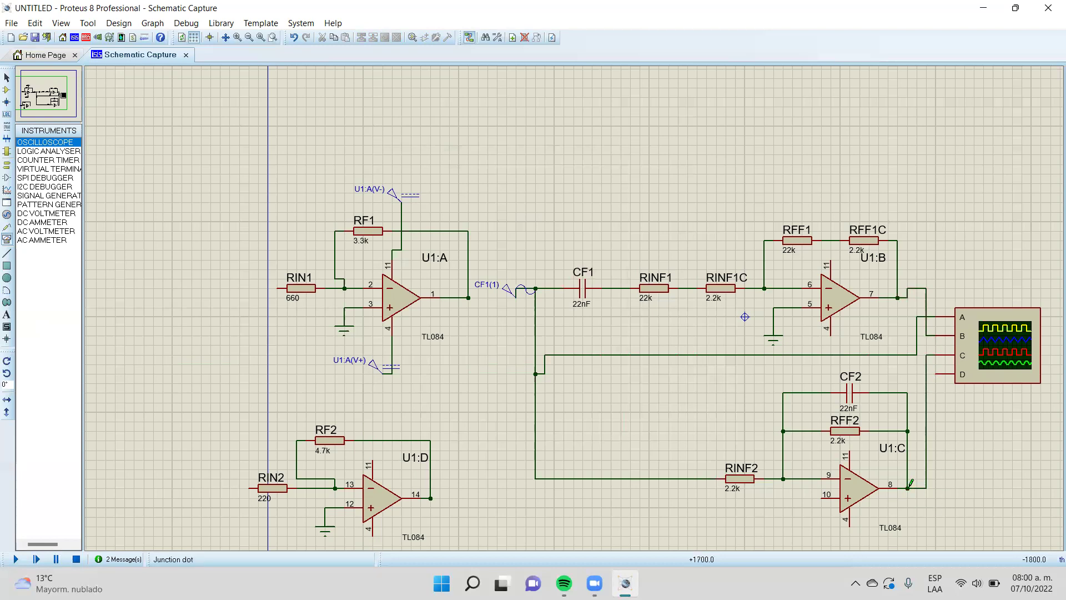
Run the simulation and set oscilloscope channels A, B and C to 1 V per division with a 50 ms timebase
{"action": "left_click", "coordinate": [18, 560]}
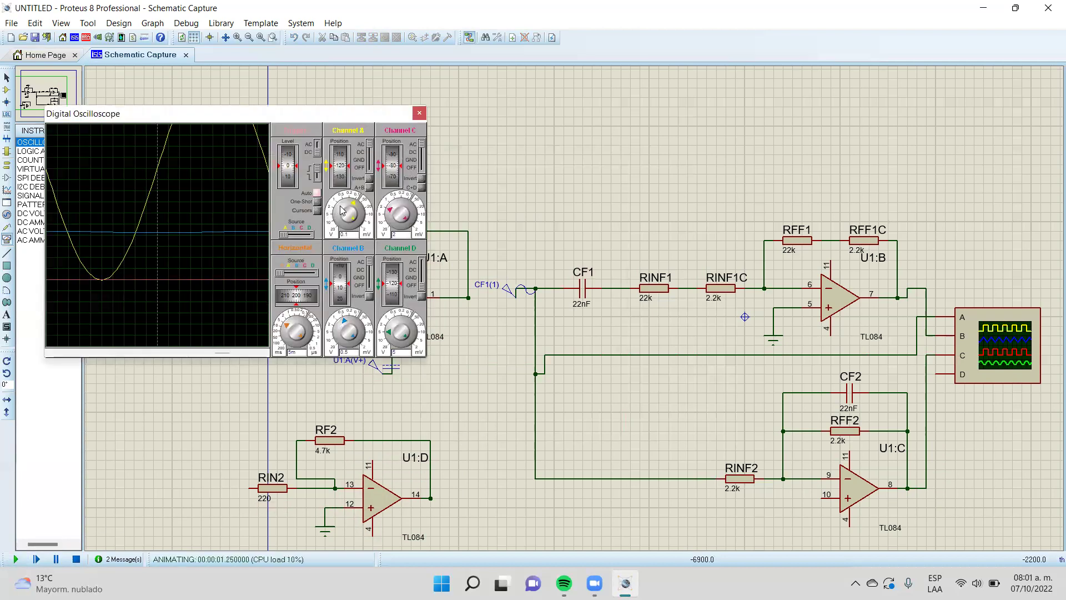
{"action": "left_click_drag", "start_coordinate": [353, 203], "coordinate": [337, 203]}
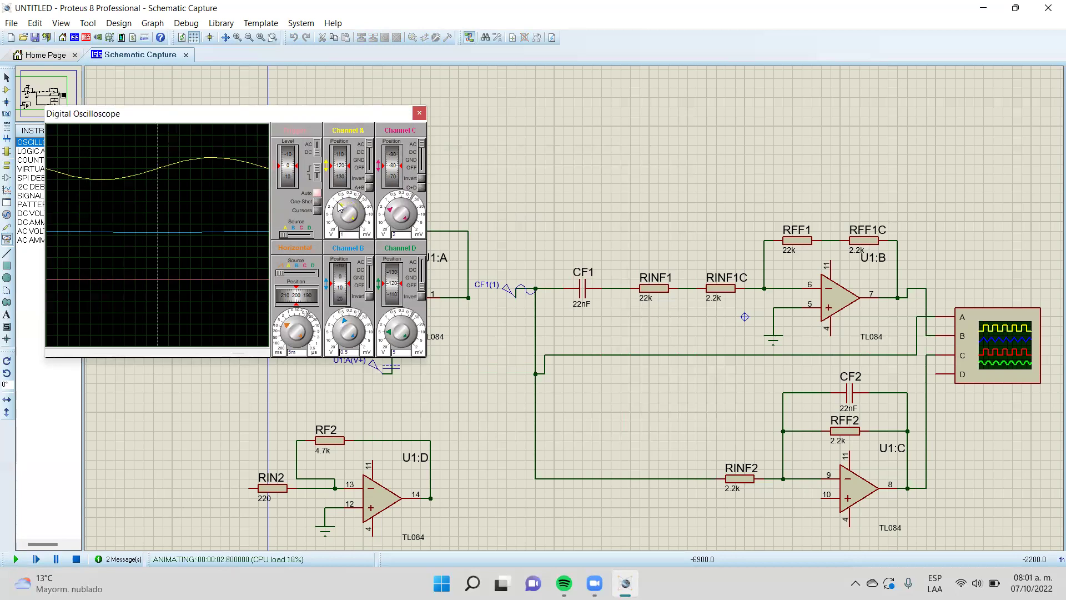
{"action": "left_click_drag", "start_coordinate": [288, 328], "coordinate": [284, 335]}
{"action": "left_click", "coordinate": [338, 327]}
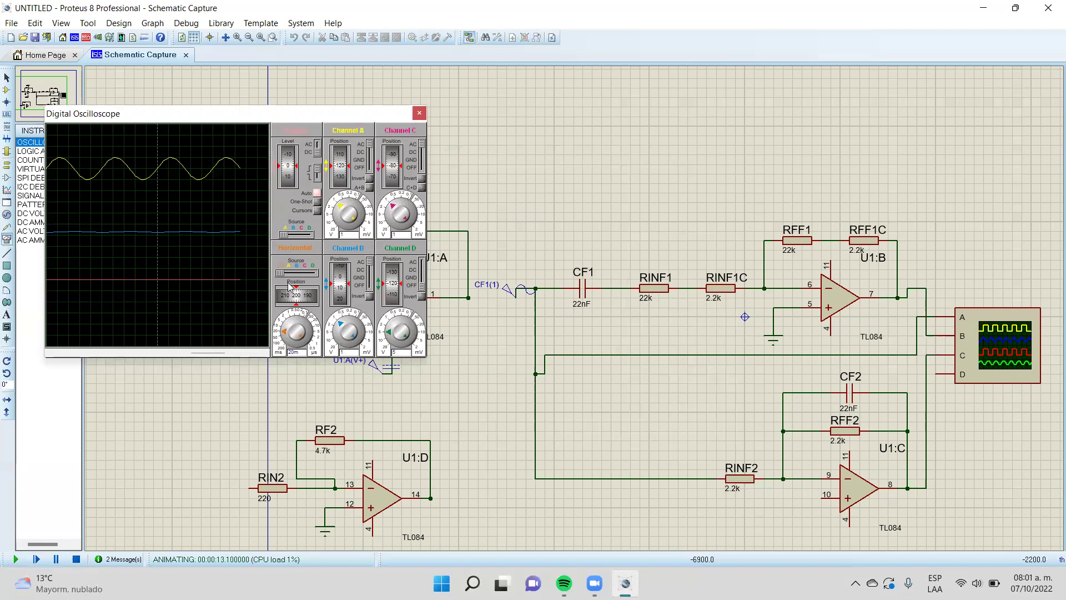
{"action": "left_click", "coordinate": [289, 333]}
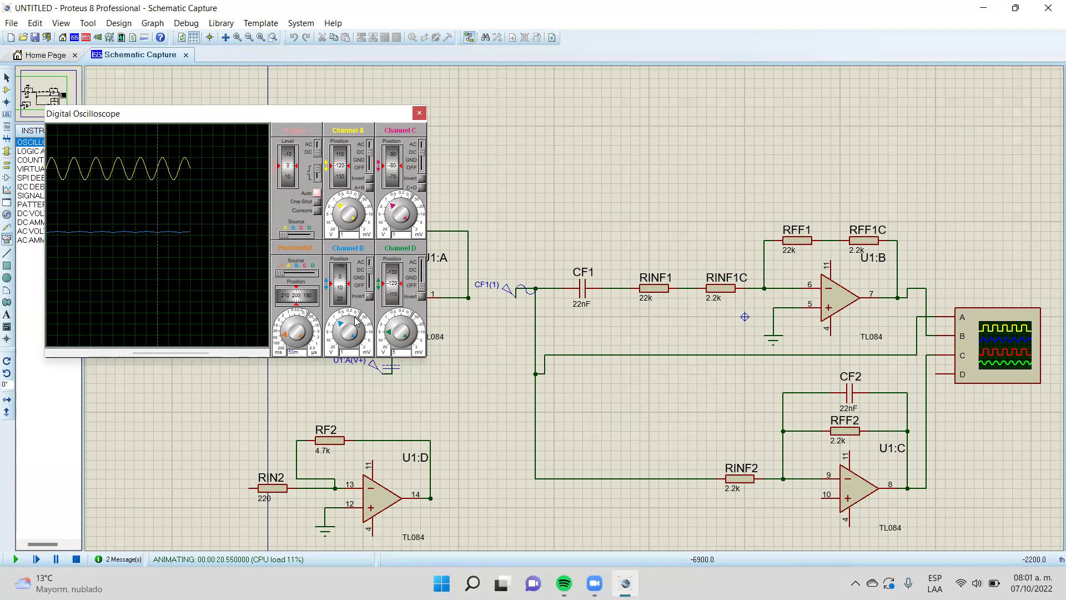
Reposition the channel B and channel C traces below channel A, with channel C between the other two
{"action": "left_click", "coordinate": [339, 271]}
{"action": "left_click", "coordinate": [340, 271]}
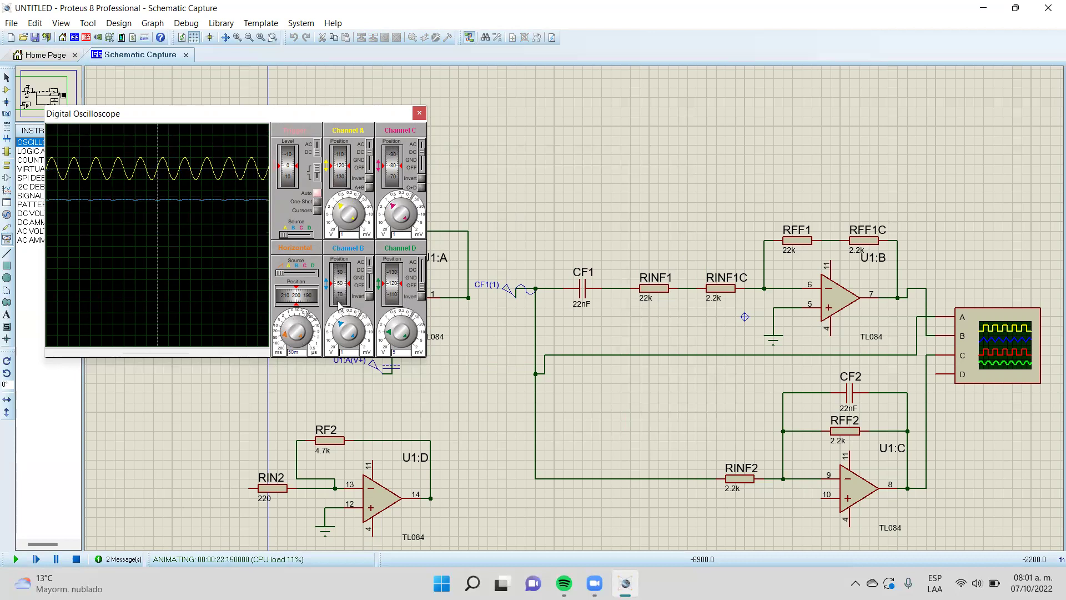
{"action": "left_click", "coordinate": [393, 173]}
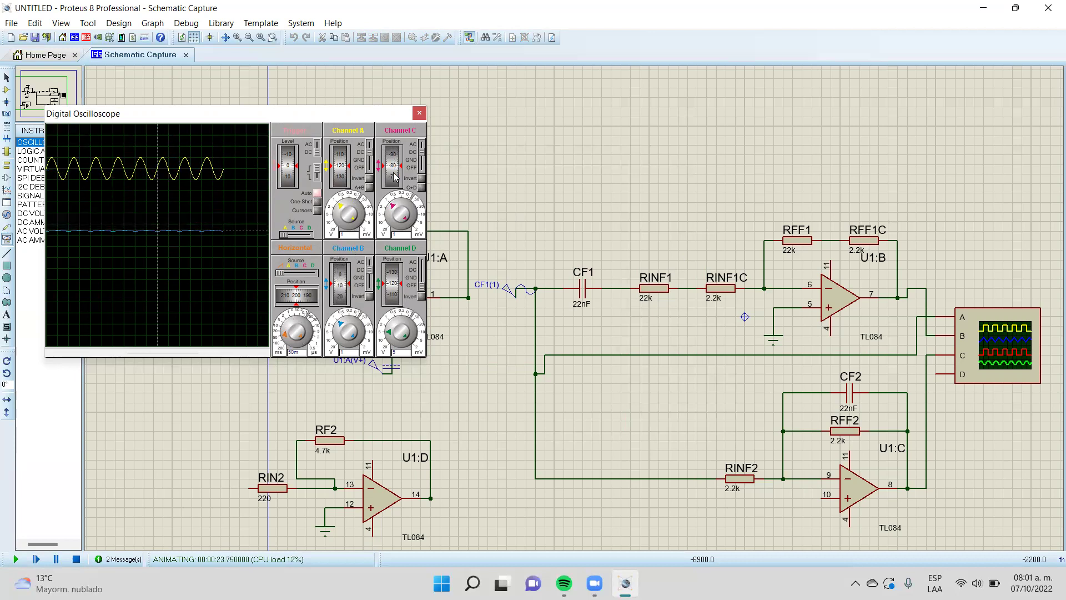
{"action": "left_click", "coordinate": [393, 173]}
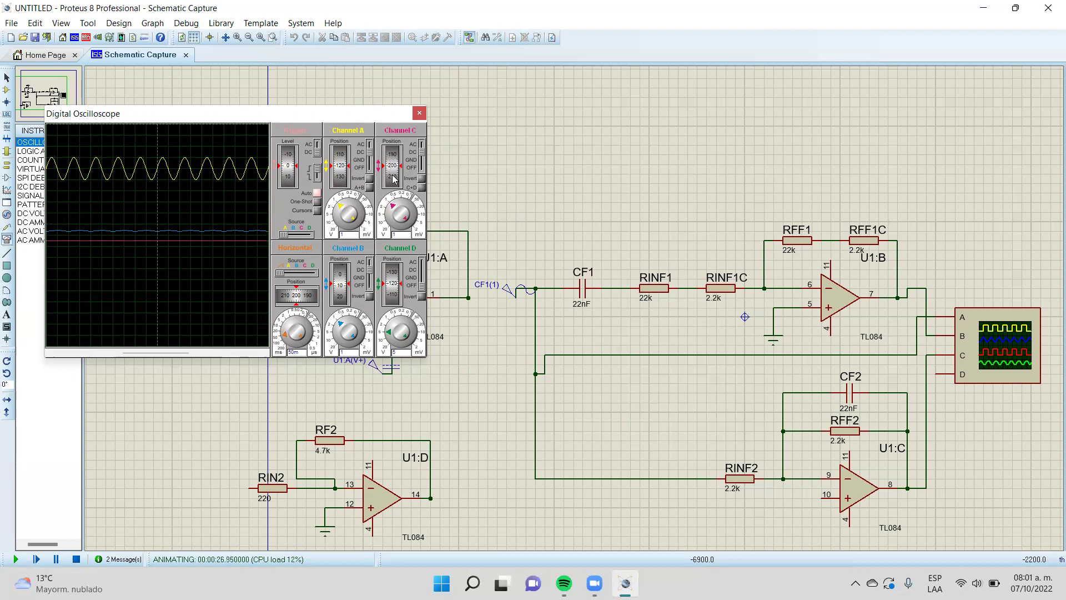
{"action": "left_click", "coordinate": [341, 293]}
{"action": "left_click", "coordinate": [342, 293]}
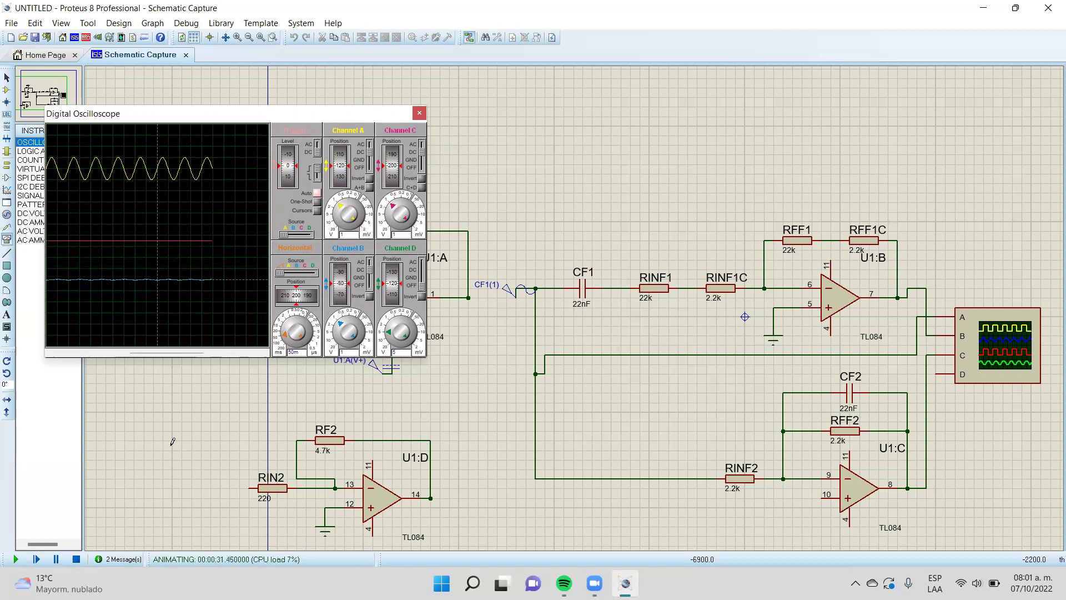
Stop the simulation and set the sine source's frequency to 300 Hz
{"action": "left_click", "coordinate": [77, 559]}
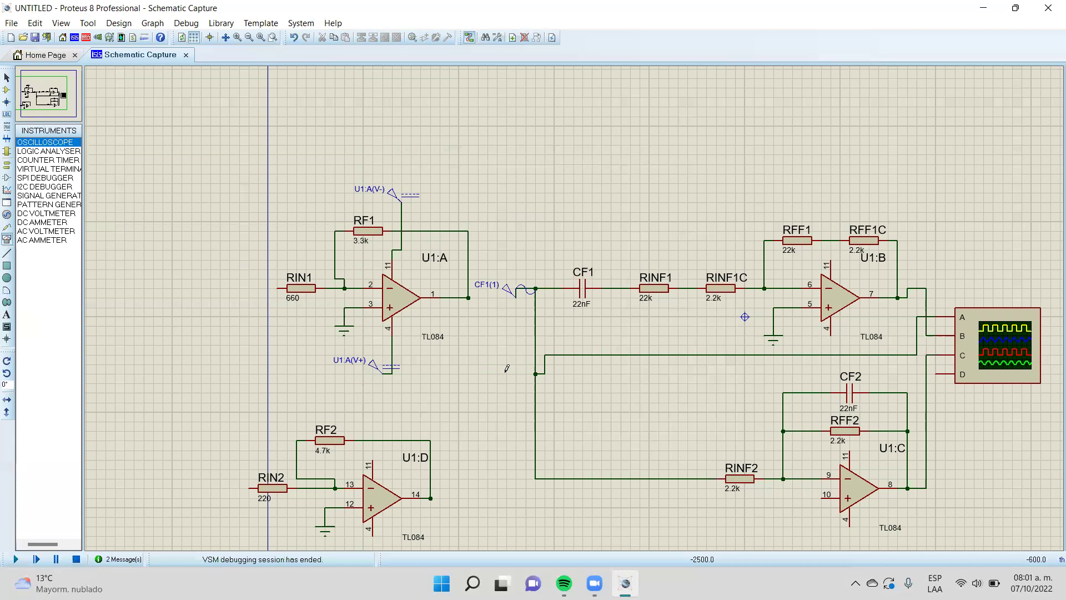
{"action": "left_click", "coordinate": [509, 287]}
{"action": "left_click", "coordinate": [509, 287]}
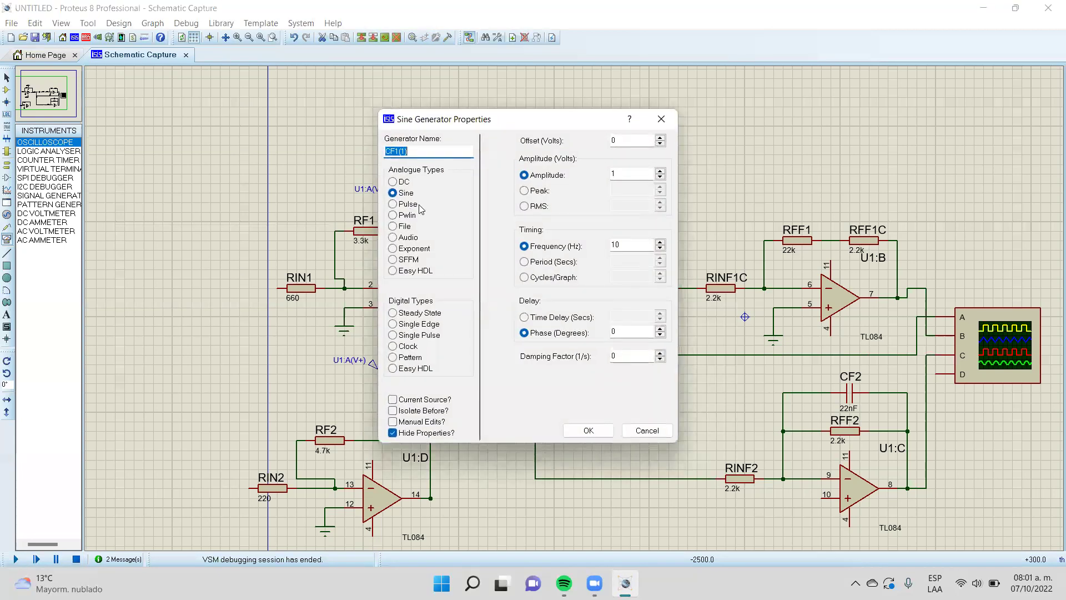
{"action": "left_click", "coordinate": [624, 244]}
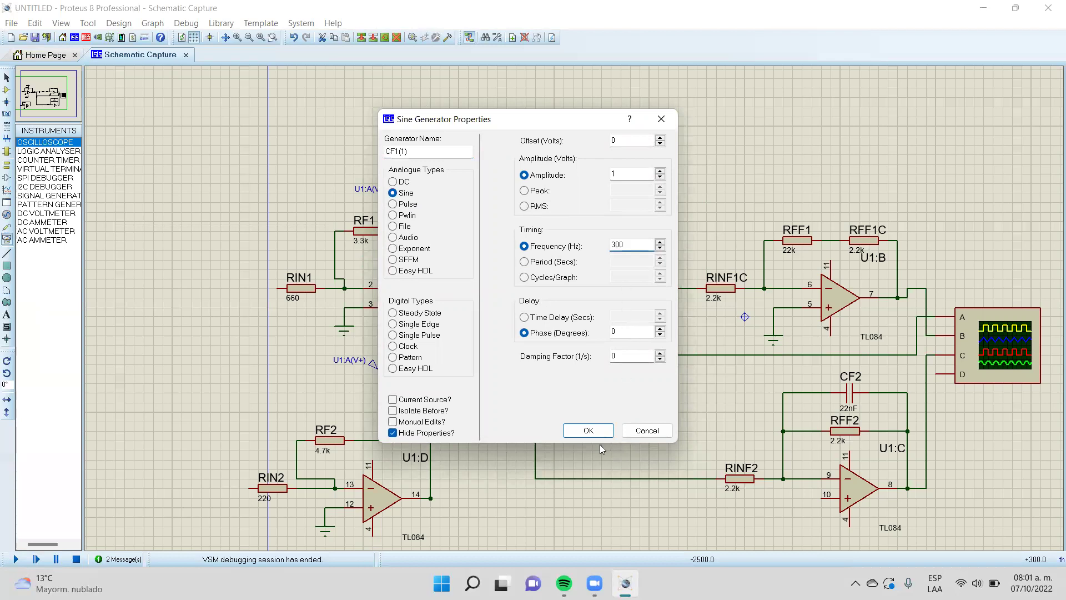
{"action": "left_click", "coordinate": [588, 430]}
Run the simulation again and set the oscilloscope's timebase to 5 ms
{"action": "left_click", "coordinate": [15, 560]}
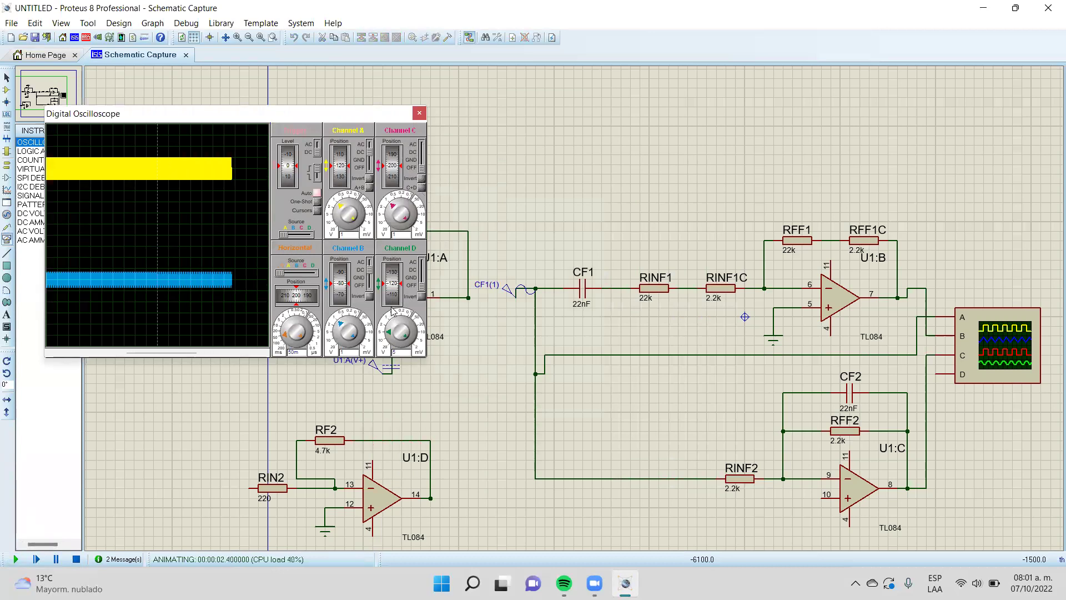
{"action": "scroll", "coordinate": [297, 333], "scroll_direction": "up", "scroll_amount": 9}
{"action": "scroll", "coordinate": [296, 334], "scroll_direction": "down", "scroll_amount": 8}
{"action": "scroll", "coordinate": [286, 326], "scroll_direction": "down", "scroll_amount": 3}
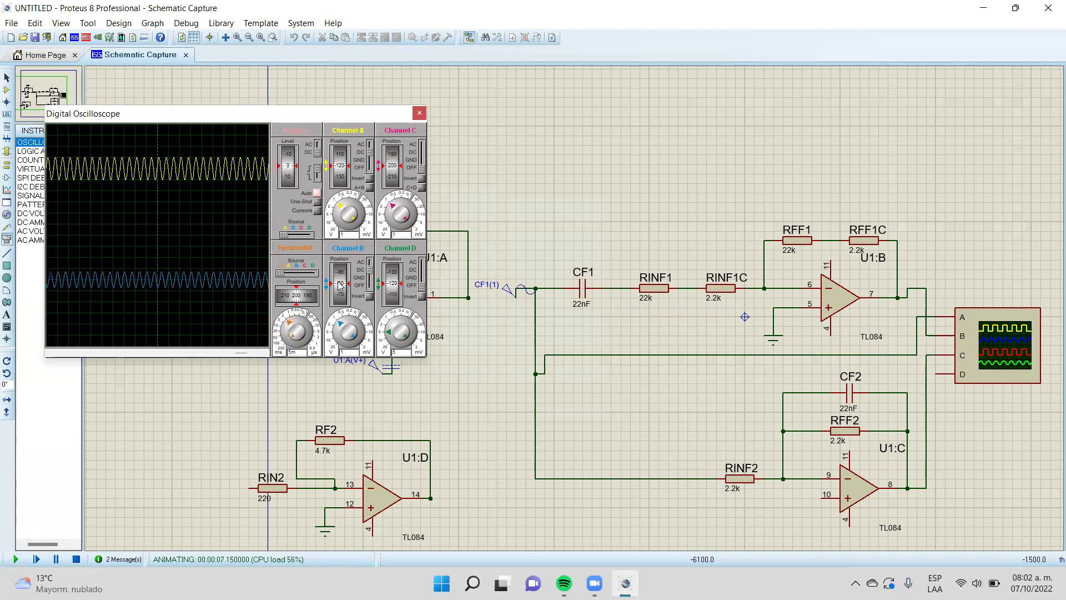
Overlay the channel B trace on channel A to compare the filter output with the input, and move it away again
{"action": "scroll", "coordinate": [340, 285], "scroll_direction": "up", "scroll_amount": 8}
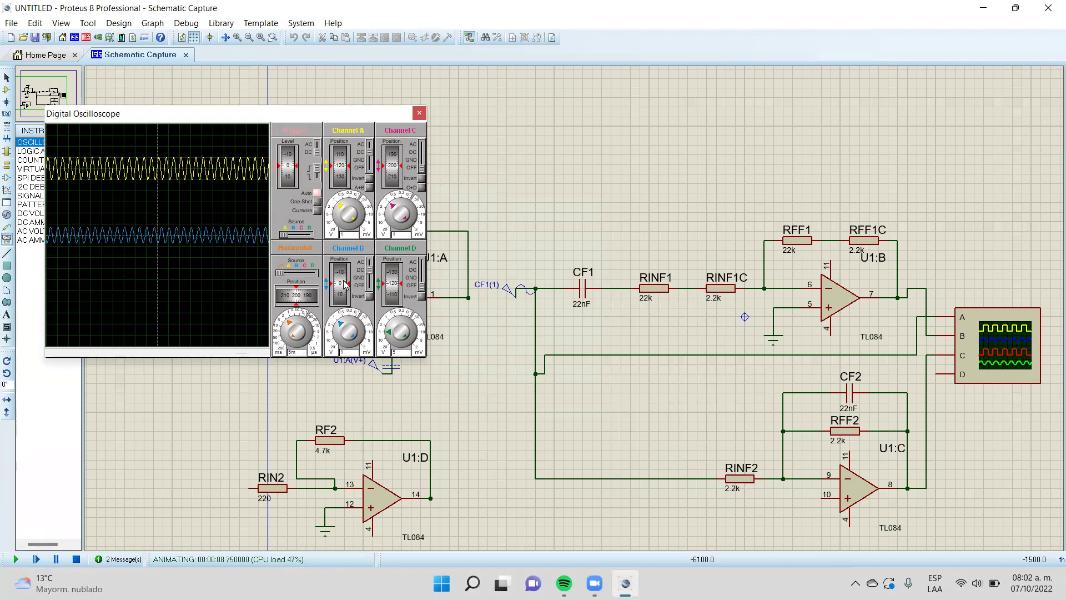
{"action": "scroll", "coordinate": [345, 285], "scroll_direction": "up", "scroll_amount": 12}
{"action": "left_click_drag", "start_coordinate": [345, 263], "coordinate": [347, 275]}
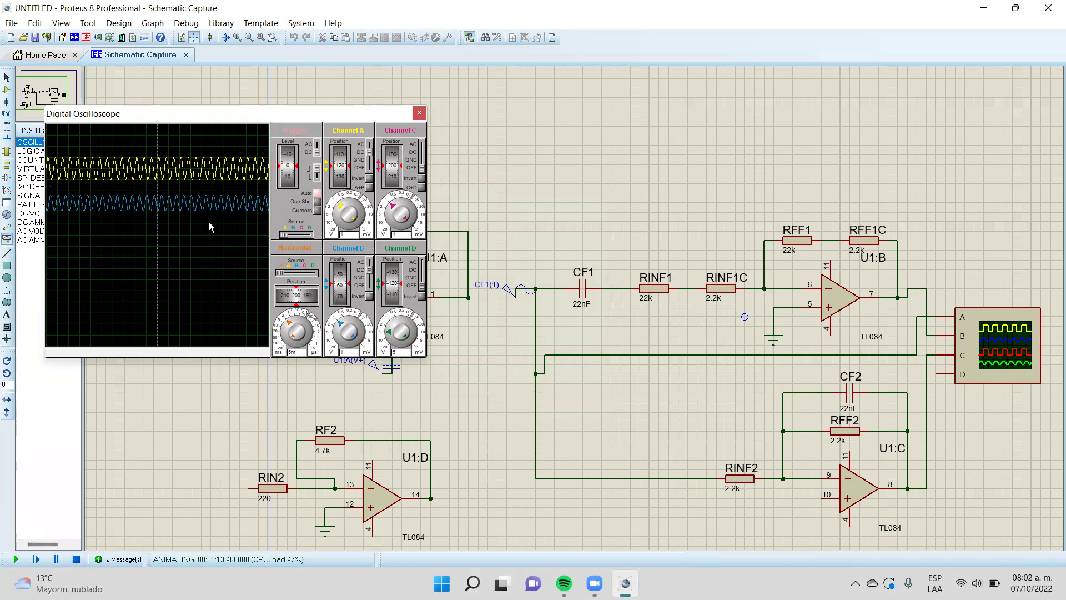
{"action": "left_click_drag", "start_coordinate": [340, 279], "coordinate": [343, 275]}
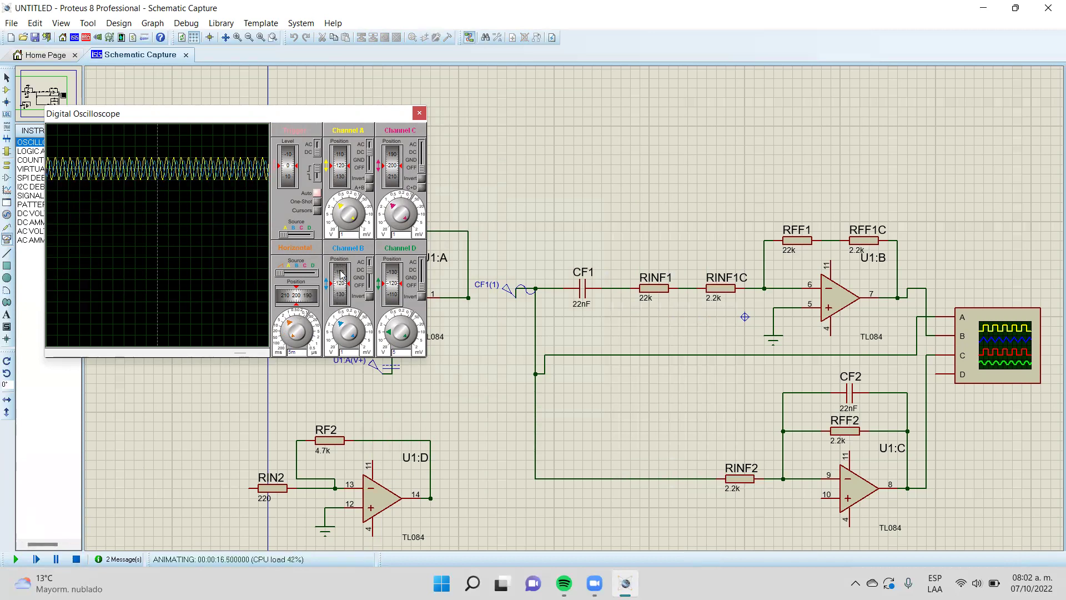
{"action": "left_click_drag", "start_coordinate": [342, 274], "coordinate": [341, 300]}
Stop the simulation and open the sine source's properties
{"action": "left_click", "coordinate": [76, 560]}
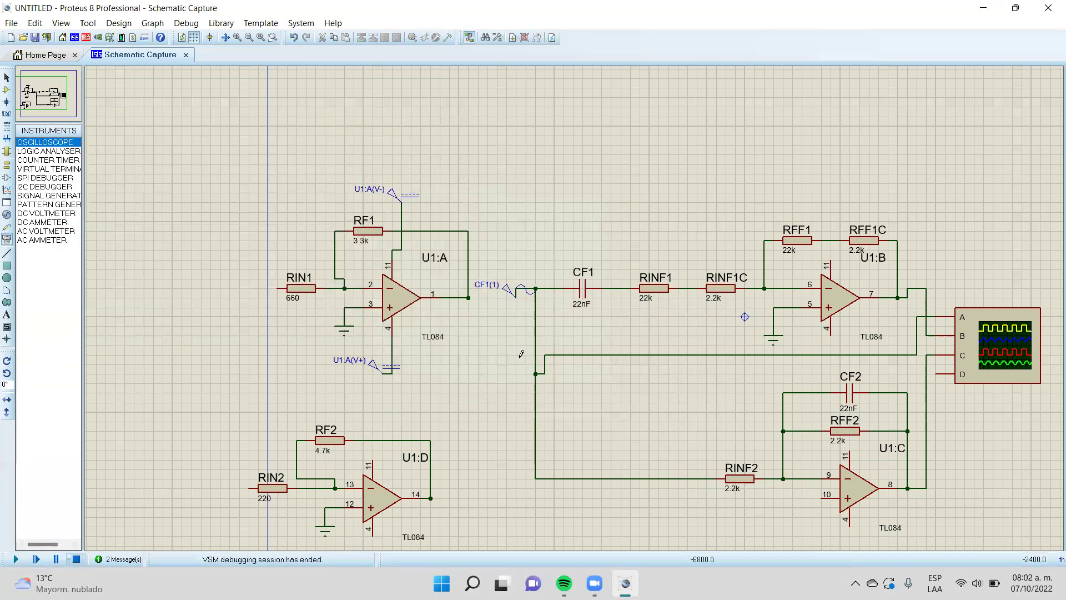
{"action": "double_click", "coordinate": [507, 293]}
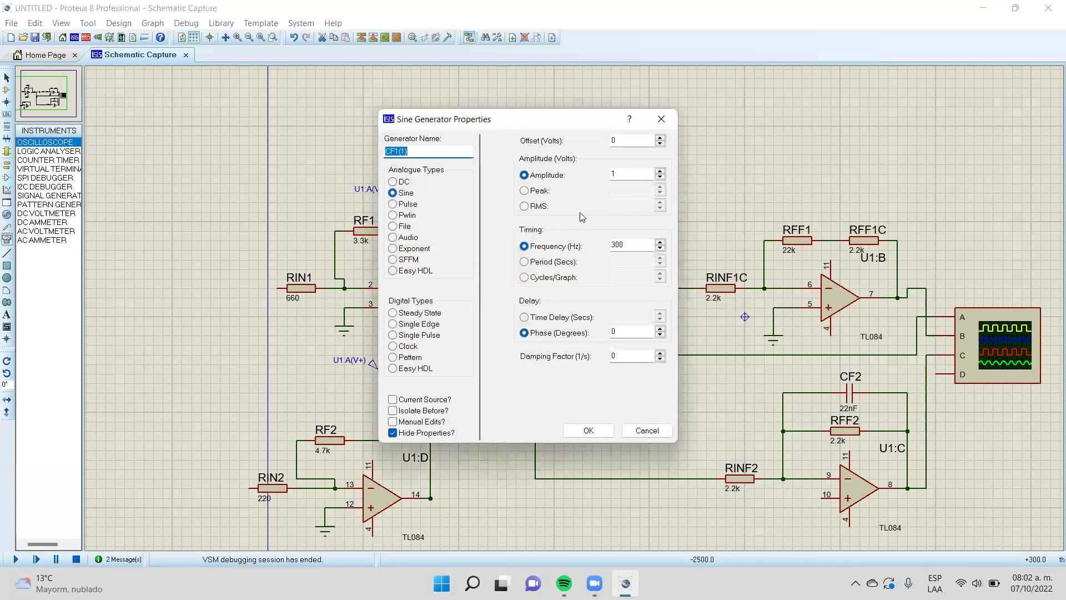
Set the CF1(1) sine generator's frequency to 1000 Hz and start the simulation
{"action": "left_click", "coordinate": [615, 244]}
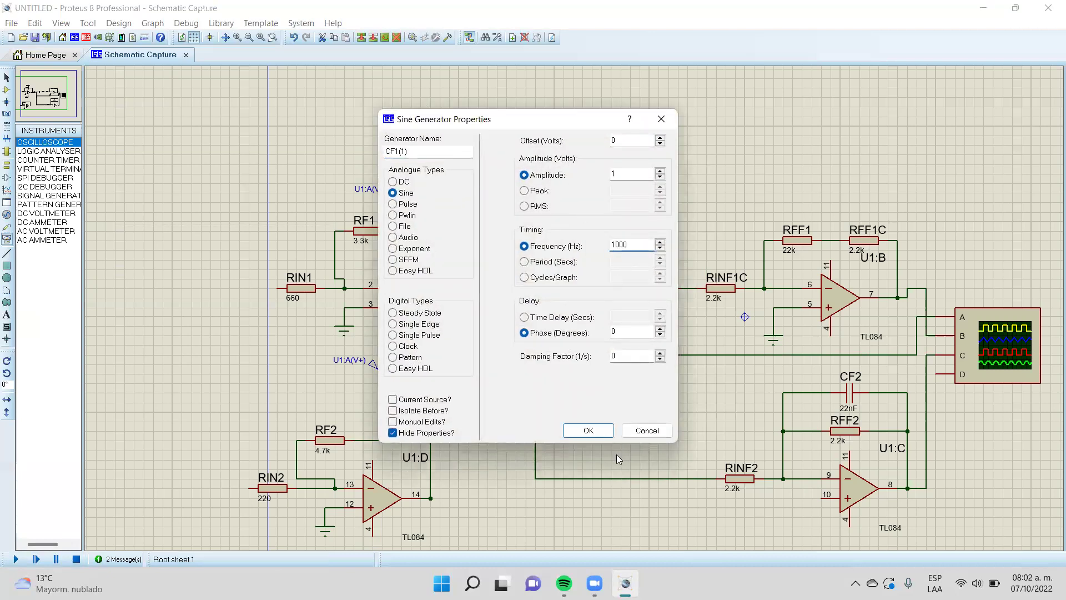
{"action": "left_click", "coordinate": [584, 431]}
{"action": "left_click", "coordinate": [16, 559]}
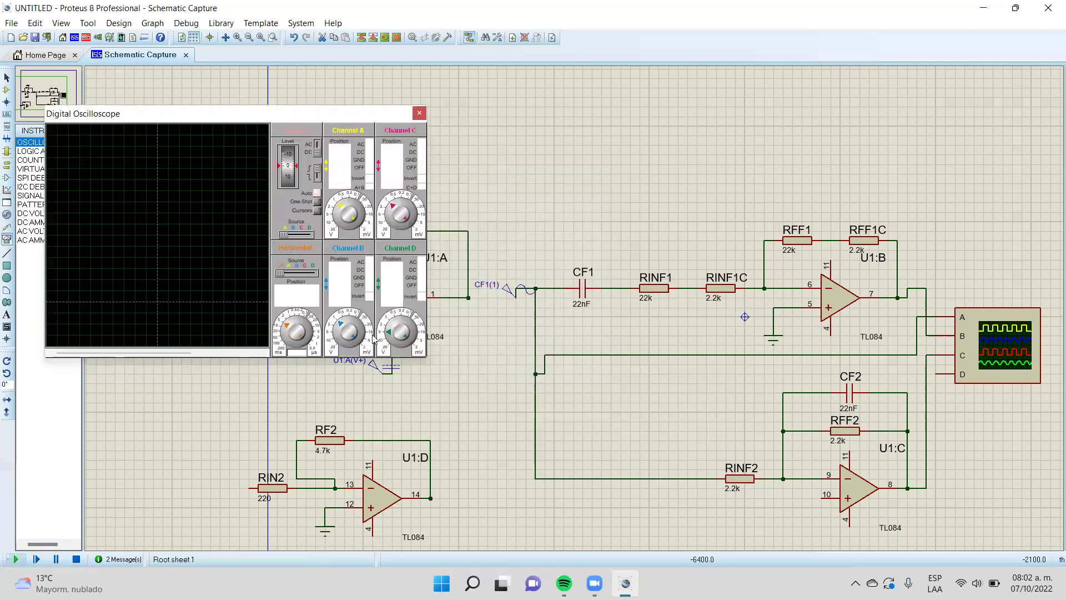
Line up oscilloscope channel A's trace with channel B's and set the horizontal timebase to 50 ms per division
{"action": "mouse_move", "coordinate": [294, 167]}
{"action": "left_mouse_down"}
{"action": "mouse_move", "coordinate": [292, 182]}
{"action": "mouse_move", "coordinate": [345, 174]}
{"action": "left_mouse_up"}
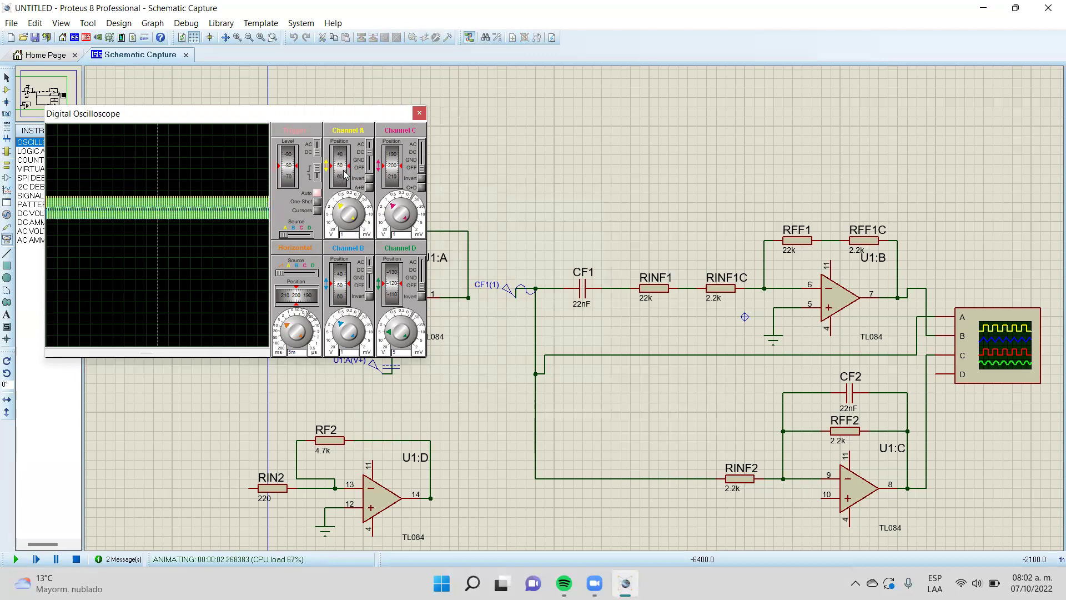
{"action": "left_click_drag", "start_coordinate": [287, 326], "coordinate": [279, 339]}
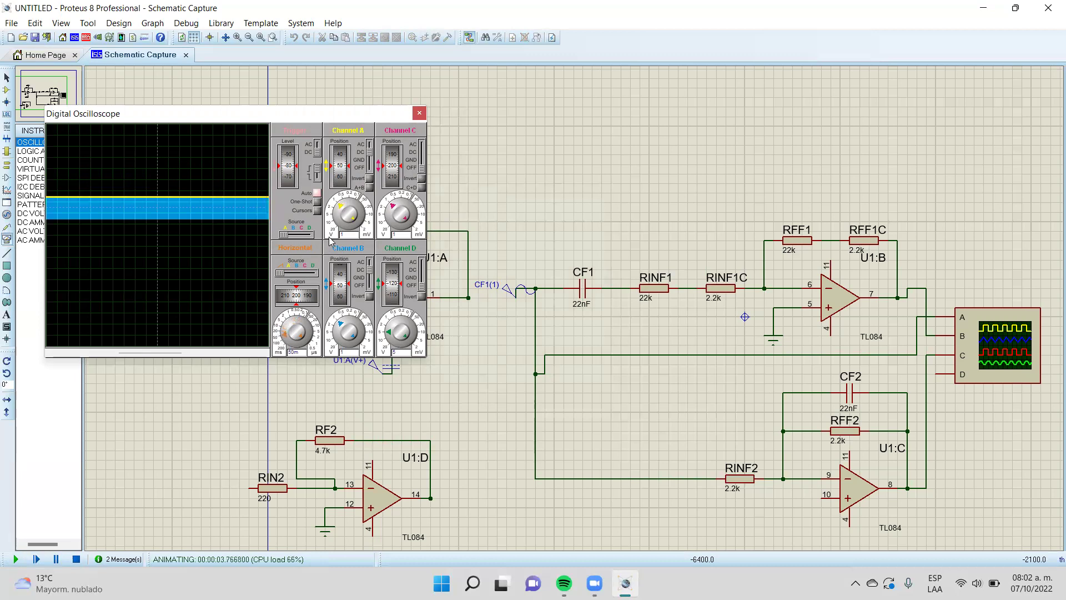
Set oscilloscope channels A and B to 0.2 V per division, and stop the simulation after comparing the traces
{"action": "left_click", "coordinate": [335, 325]}
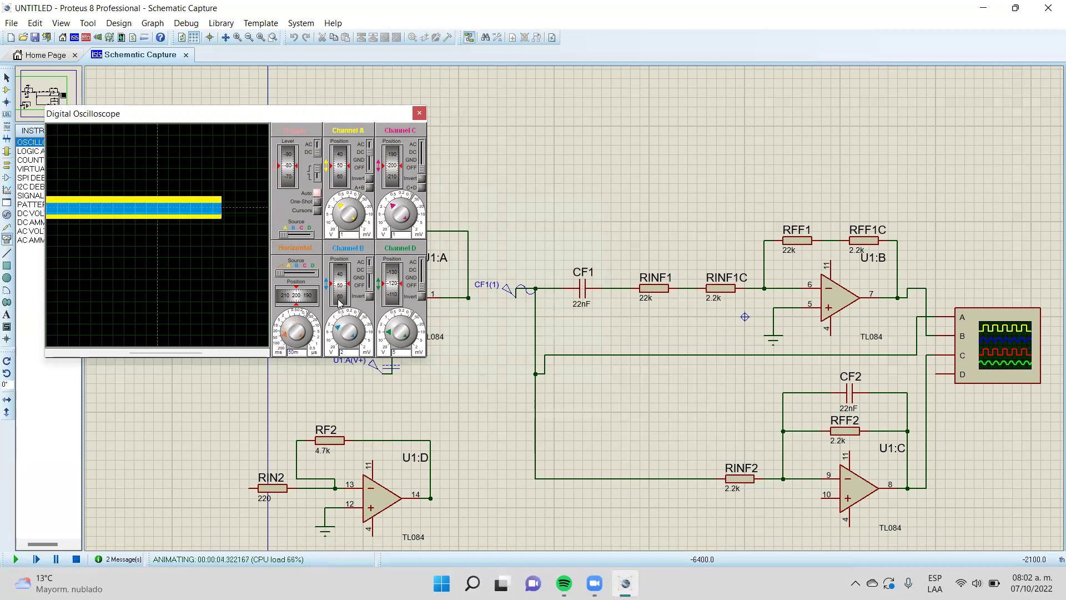
{"action": "left_click", "coordinate": [344, 210]}
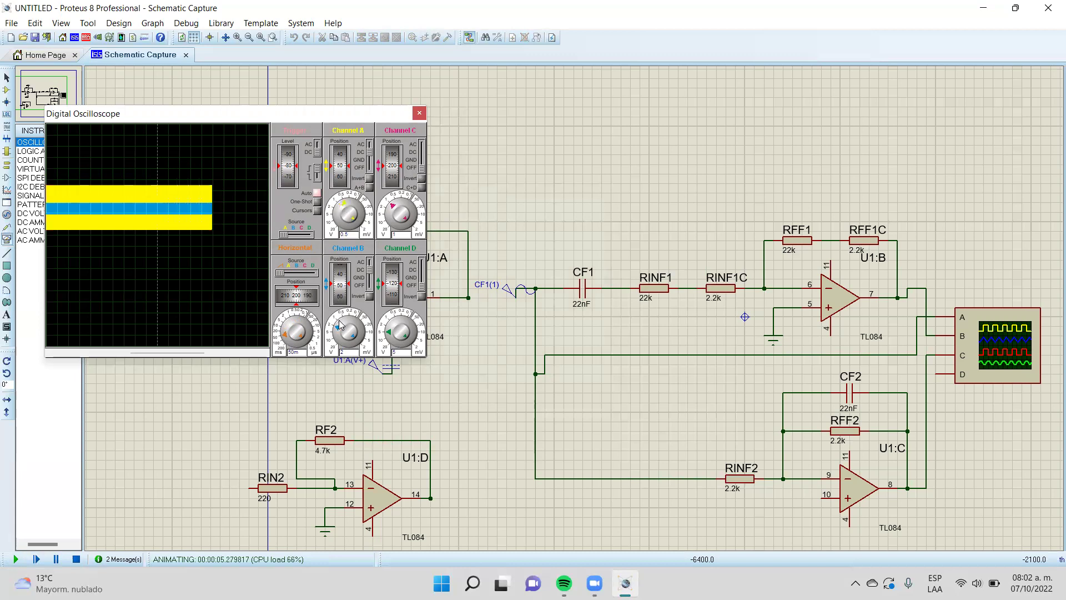
{"action": "left_click_drag", "start_coordinate": [339, 320], "coordinate": [342, 317]}
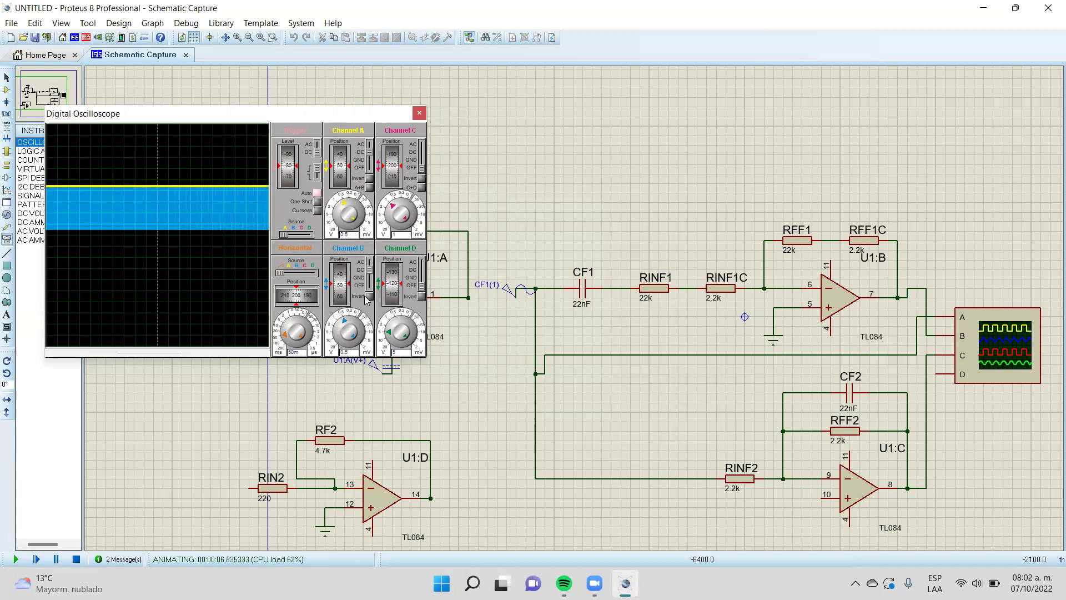
{"action": "left_click", "coordinate": [354, 315]}
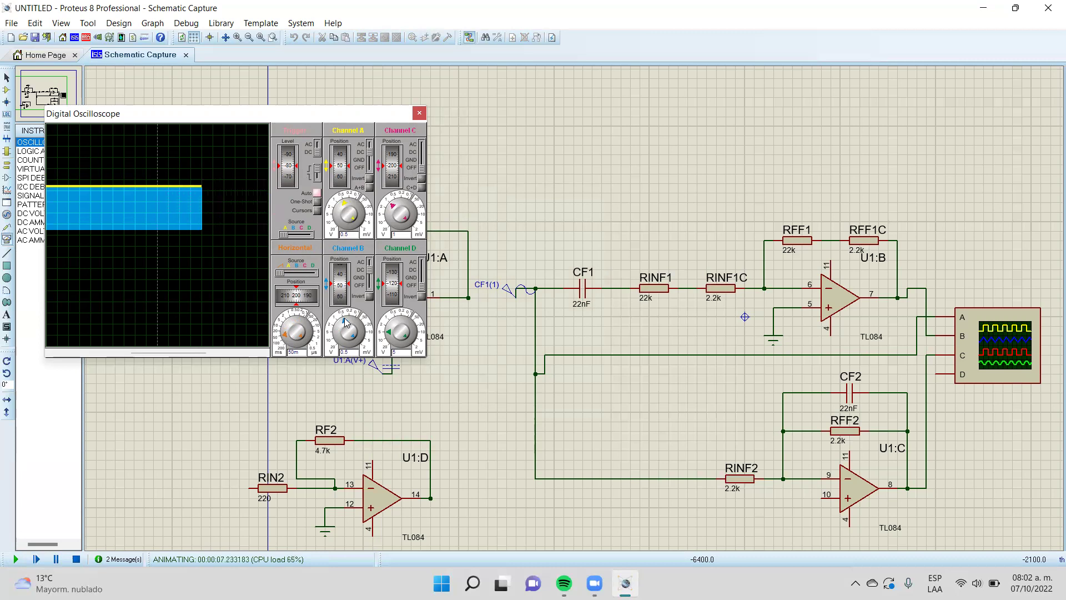
{"action": "left_click", "coordinate": [349, 207]}
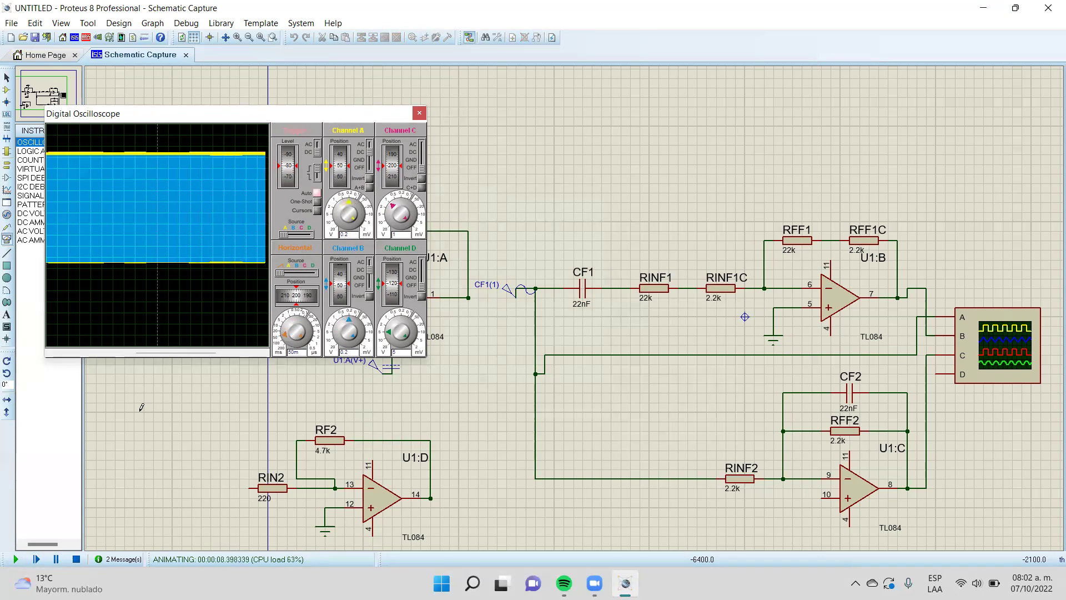
{"action": "left_click", "coordinate": [76, 559]}
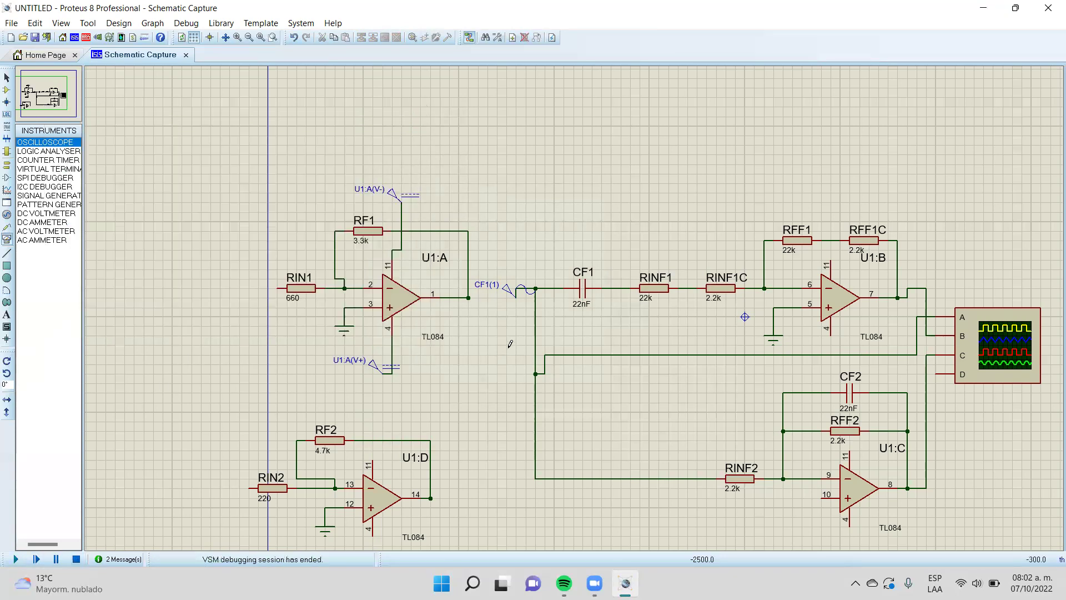
Set the CF1(1) sine generator's frequency to 100 Hz and run the simulation again
{"action": "double_click", "coordinate": [513, 296]}
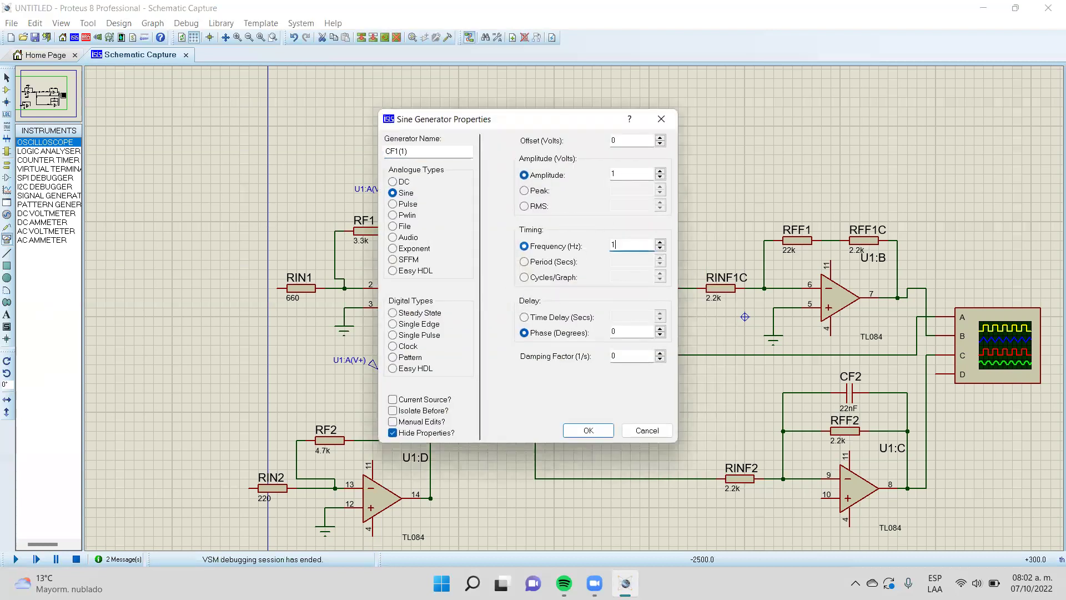
{"action": "key", "text": "Return"}
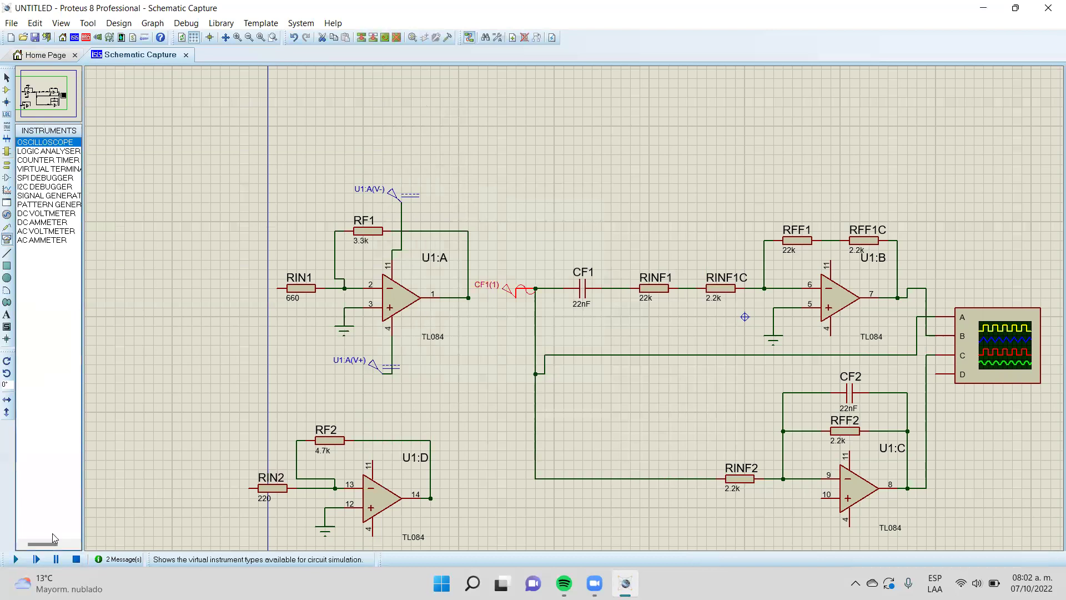
{"action": "left_click", "coordinate": [14, 561]}
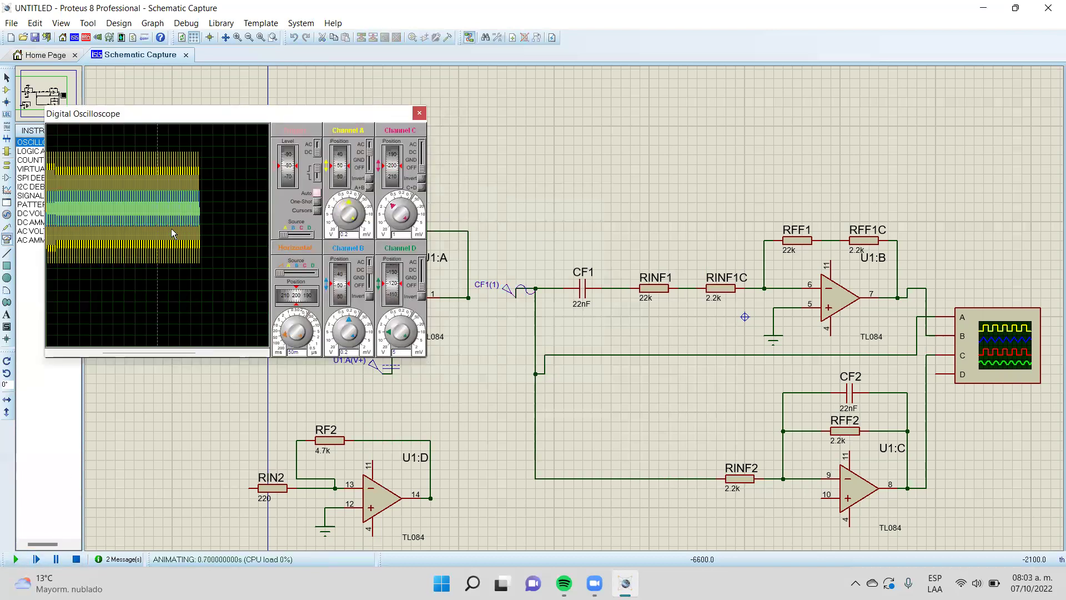
Slow the oscilloscope's horizontal timebase to 0.2 s per division, compare the traces and stop the simulation
{"action": "left_click", "coordinate": [287, 343]}
{"action": "left_click", "coordinate": [288, 343]}
{"action": "left_click", "coordinate": [287, 343]}
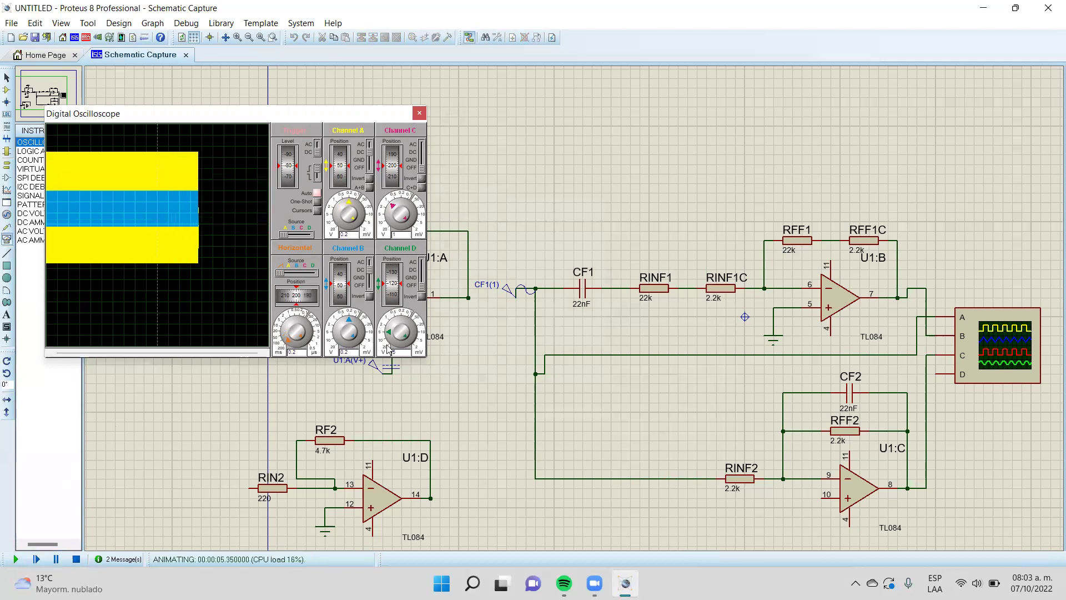
{"action": "left_click", "coordinate": [76, 559]}
Test the filters with the CF1(1) generator at 10 kHz and the oscilloscope timebase at 10 ms per division
{"action": "double_click", "coordinate": [507, 290]}
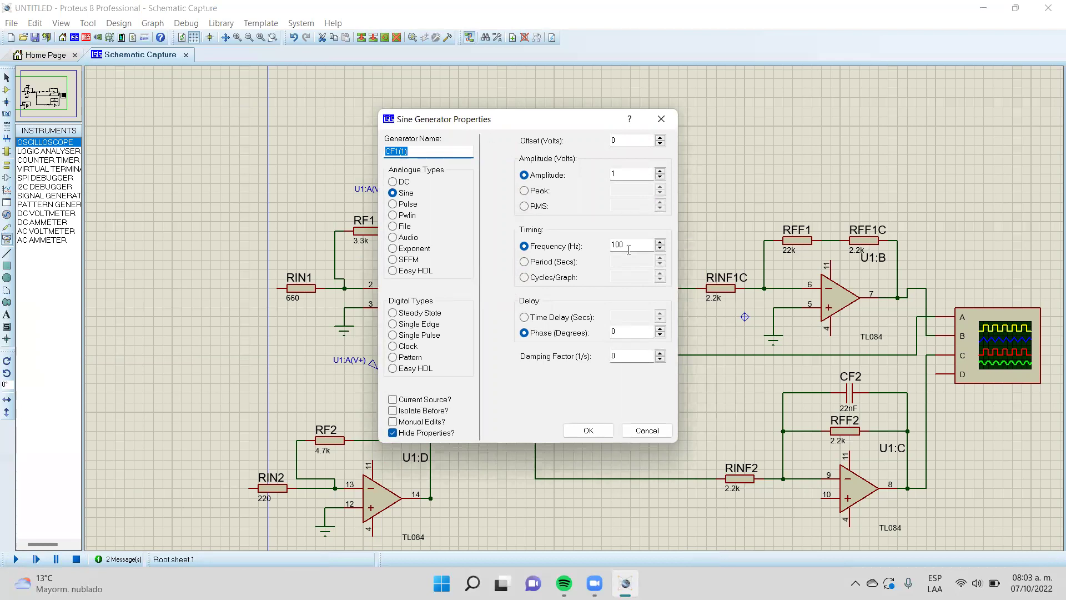
{"action": "type", "text": "10"}
{"action": "key", "text": "Return"}
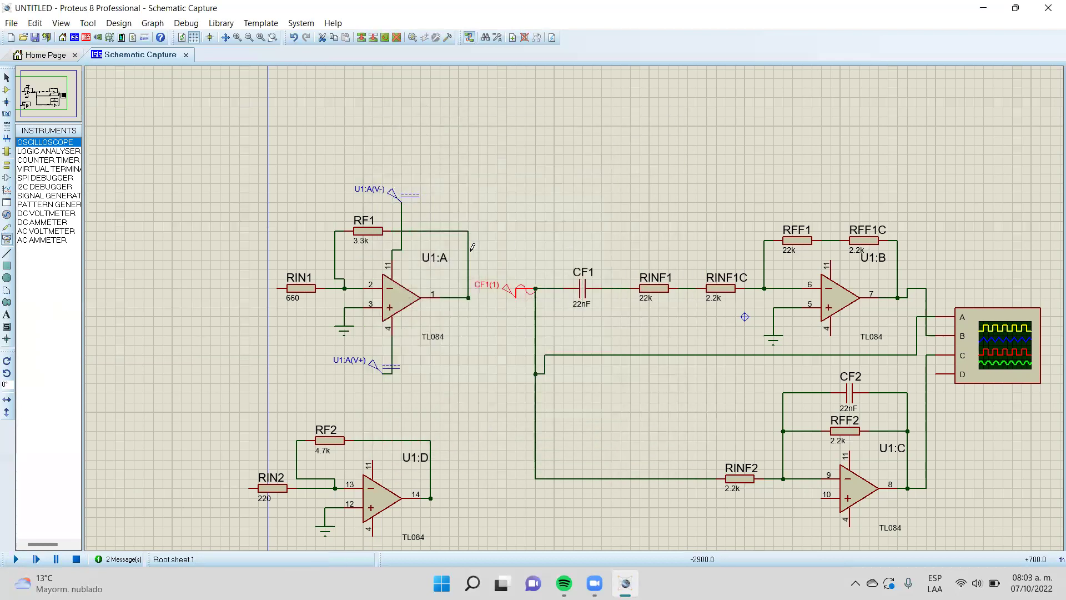
{"action": "left_click", "coordinate": [15, 560]}
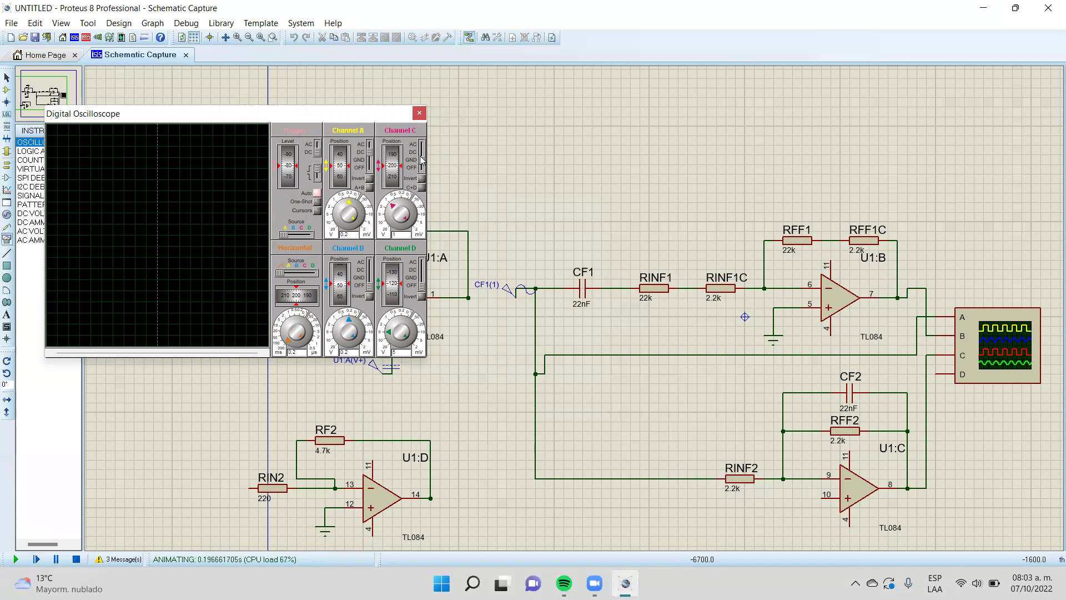
{"action": "left_click", "coordinate": [290, 334]}
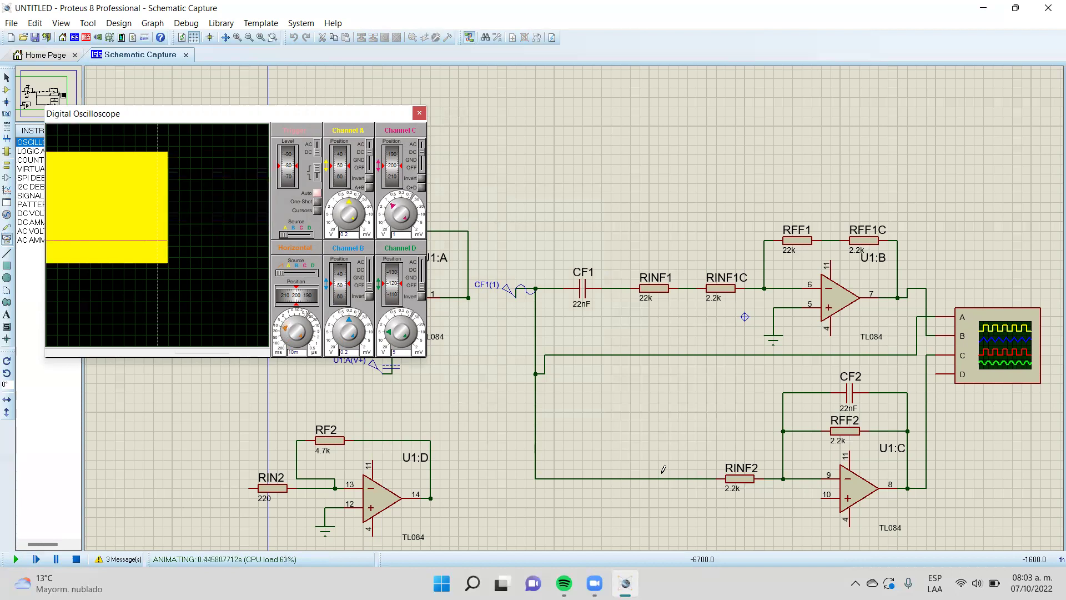
{"action": "left_click", "coordinate": [77, 559]}
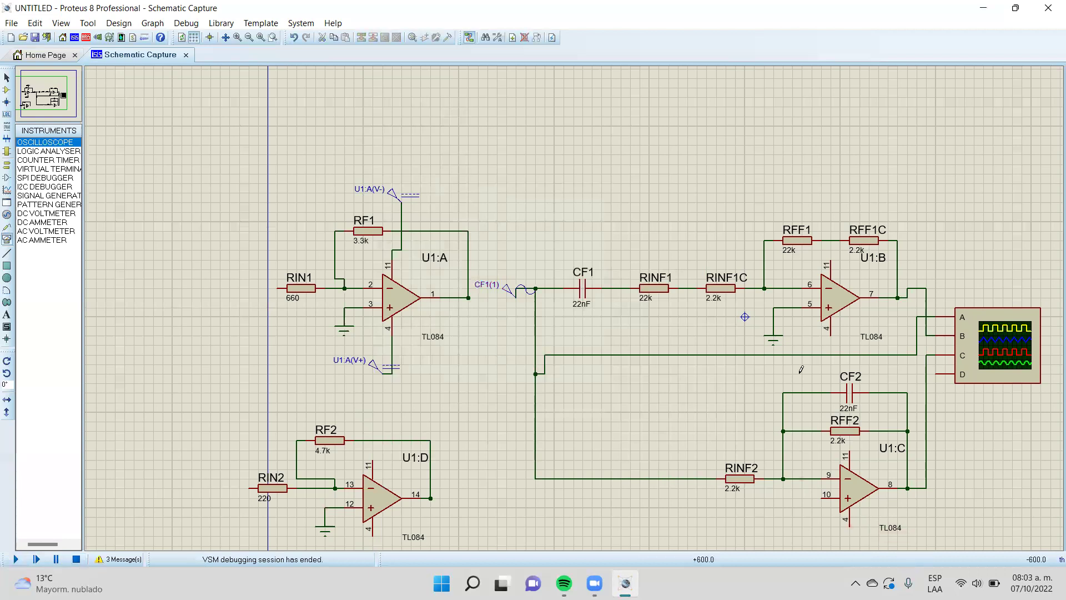
Ground pin 10 of U1:C by wiring it to the grounded pin 5 connection of U1:B, and rerun the simulation
{"action": "left_click", "coordinate": [783, 308]}
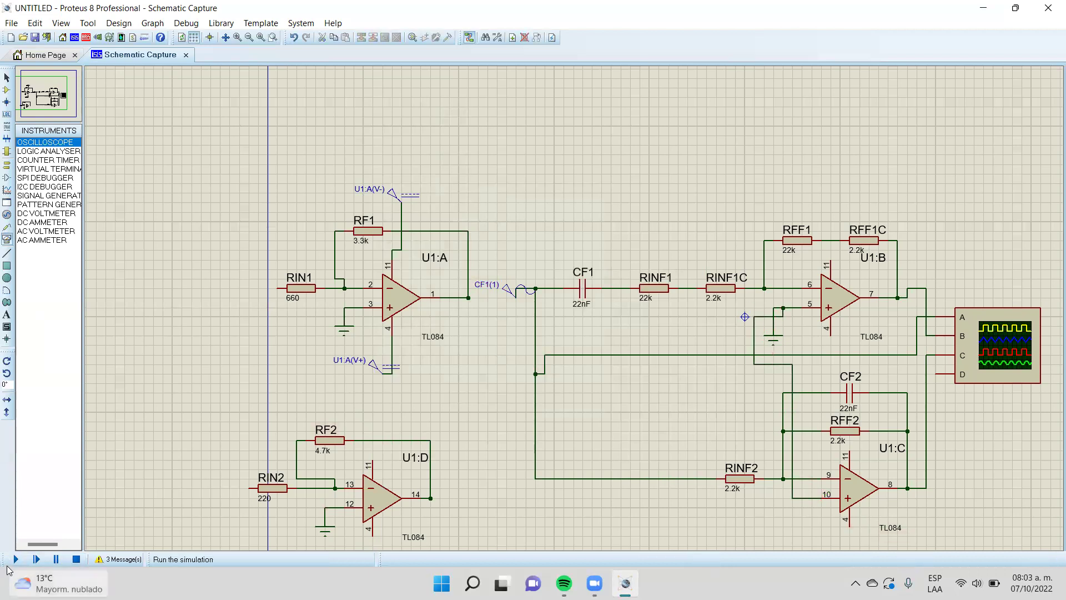
{"action": "left_click", "coordinate": [15, 558]}
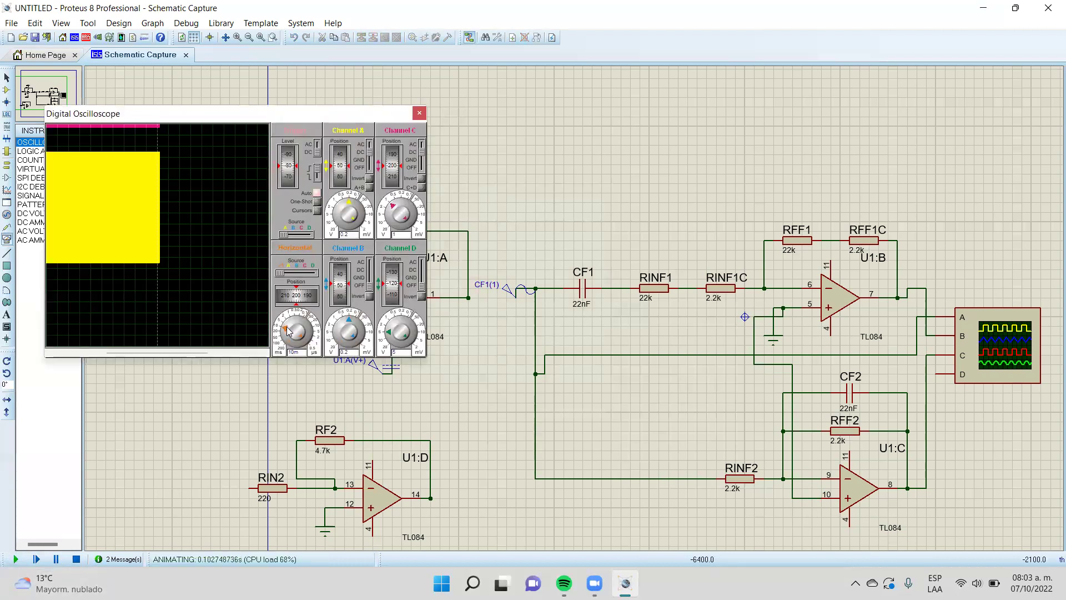
Bring oscilloscope channel C's trace onto channel A's, shift both down the display, and stop the simulation
{"action": "left_click_drag", "start_coordinate": [392, 158], "coordinate": [392, 168]}
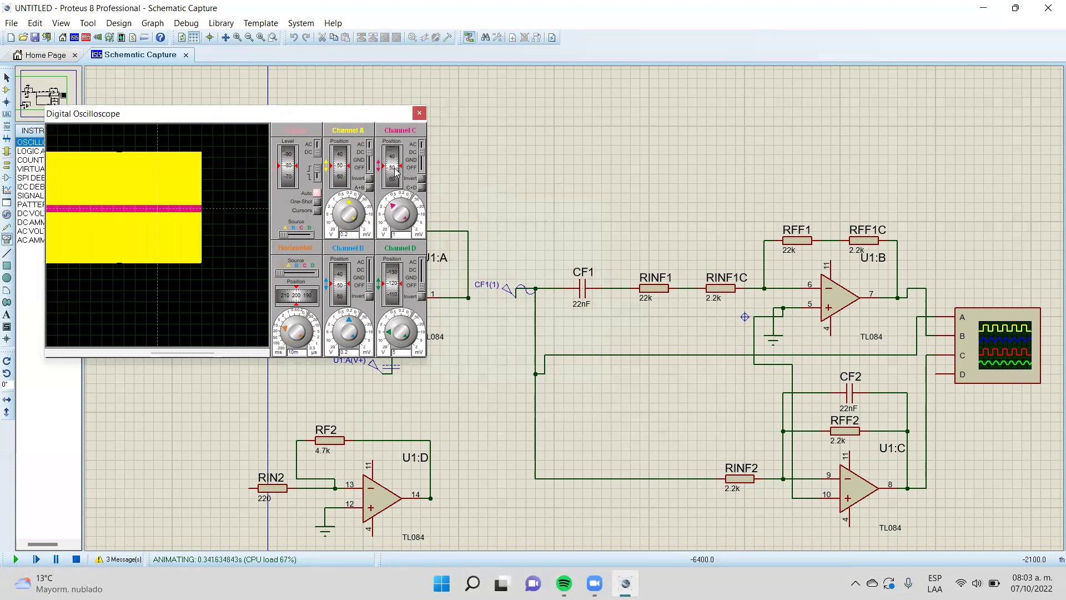
{"action": "scroll", "coordinate": [339, 166], "scroll_direction": "down", "scroll_amount": 6}
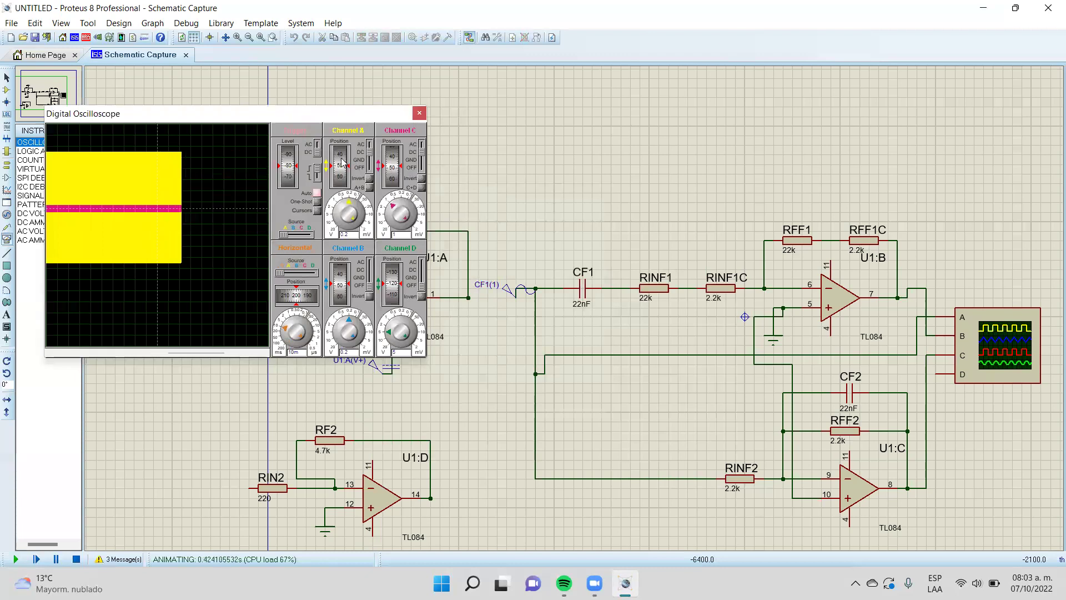
{"action": "scroll", "coordinate": [392, 166], "scroll_direction": "down", "scroll_amount": 7}
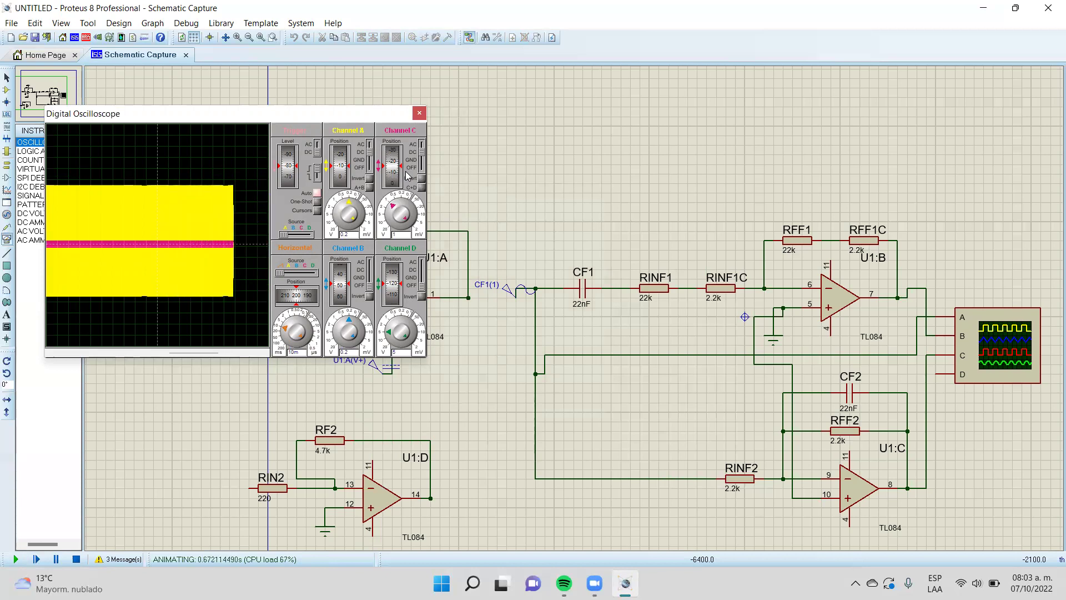
{"action": "left_click", "coordinate": [76, 559]}
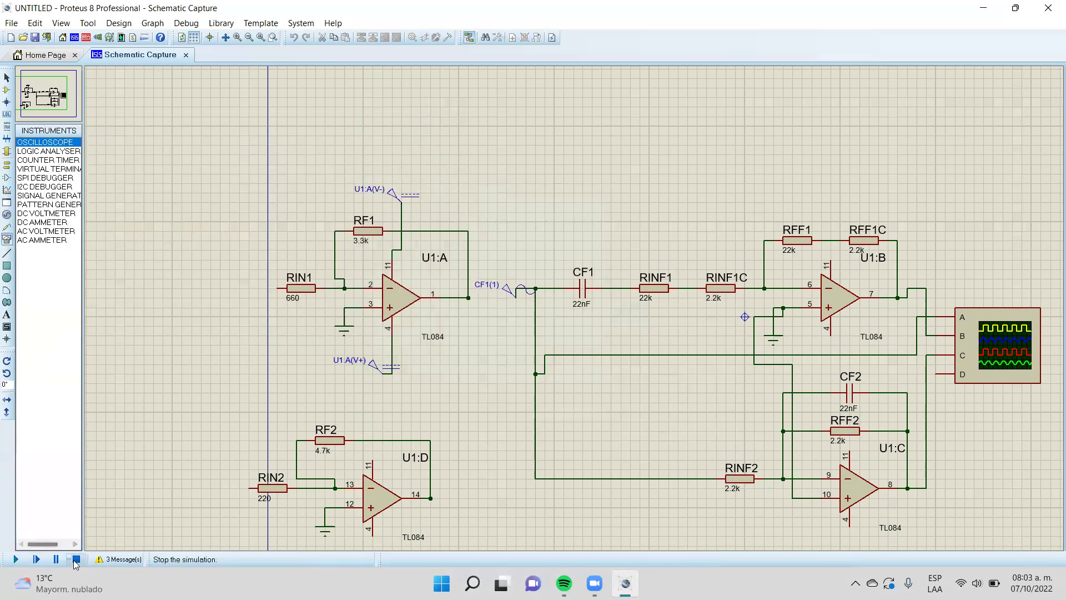
Set the CF1(1) generator's frequency to 5 kHz and run the simulation to compare channels A and C
{"action": "double_click", "coordinate": [494, 294]}
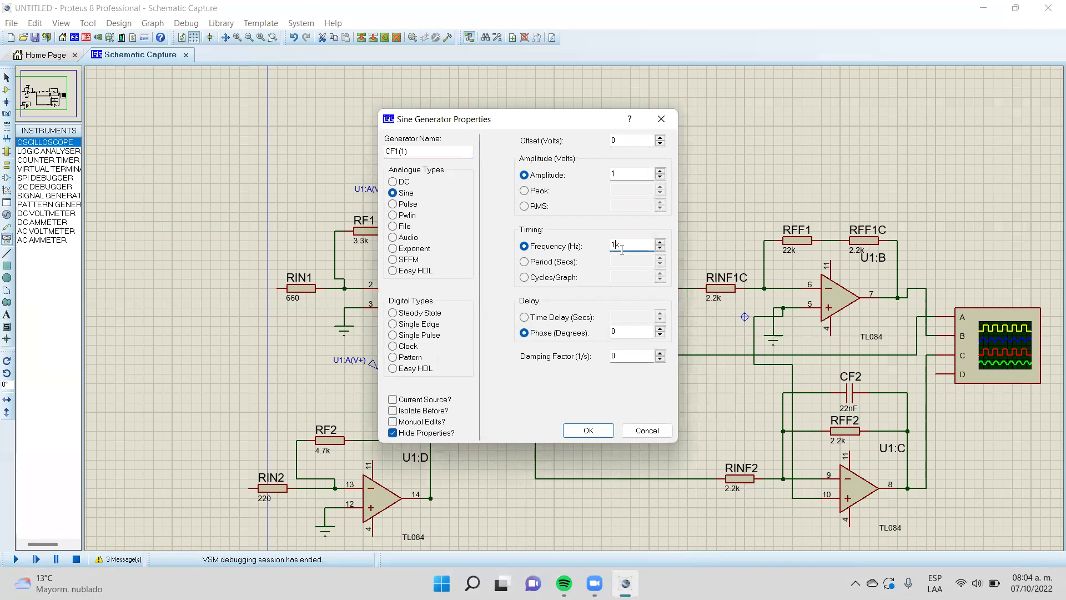
{"action": "key", "text": "Return"}
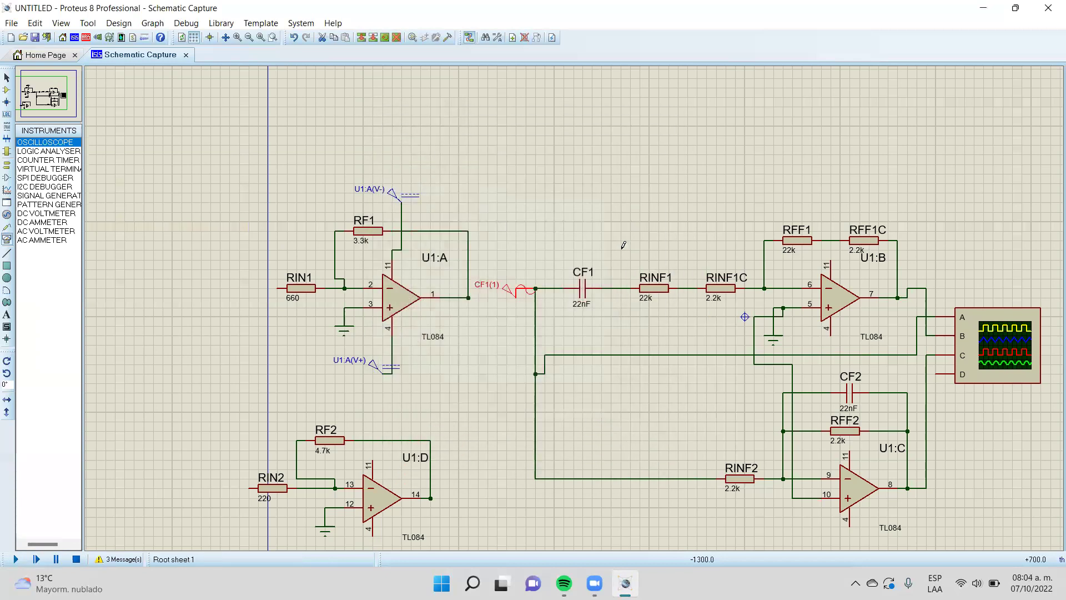
{"action": "left_click", "coordinate": [15, 558]}
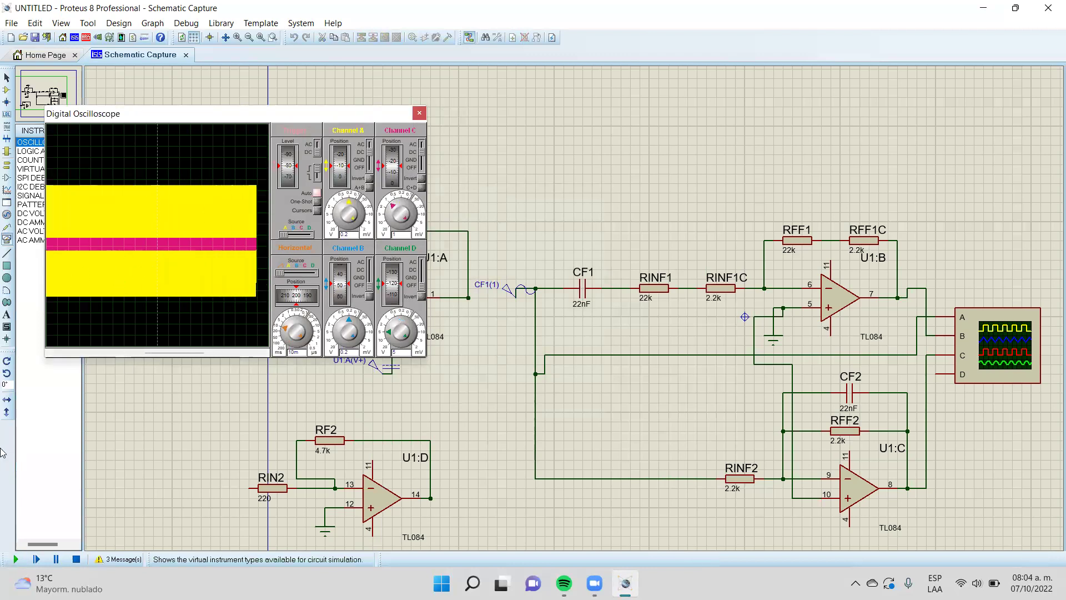
{"action": "left_click", "coordinate": [78, 559]}
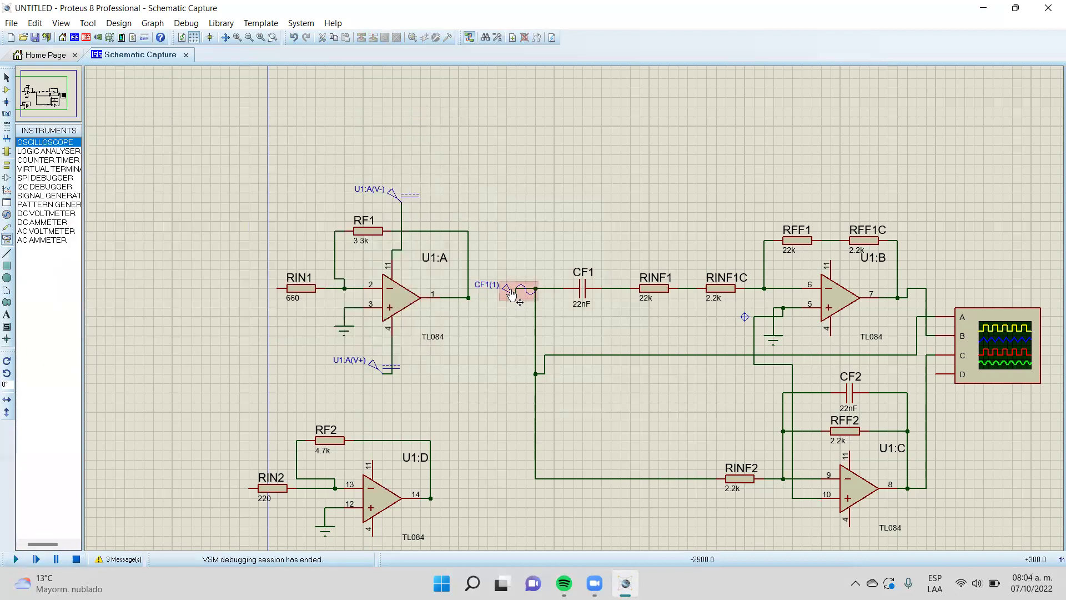
Set the CF1(1) sine generator's frequency to 3 kHz and restart the simulation
{"action": "double_click", "coordinate": [513, 297]}
{"action": "double_click", "coordinate": [630, 245]}
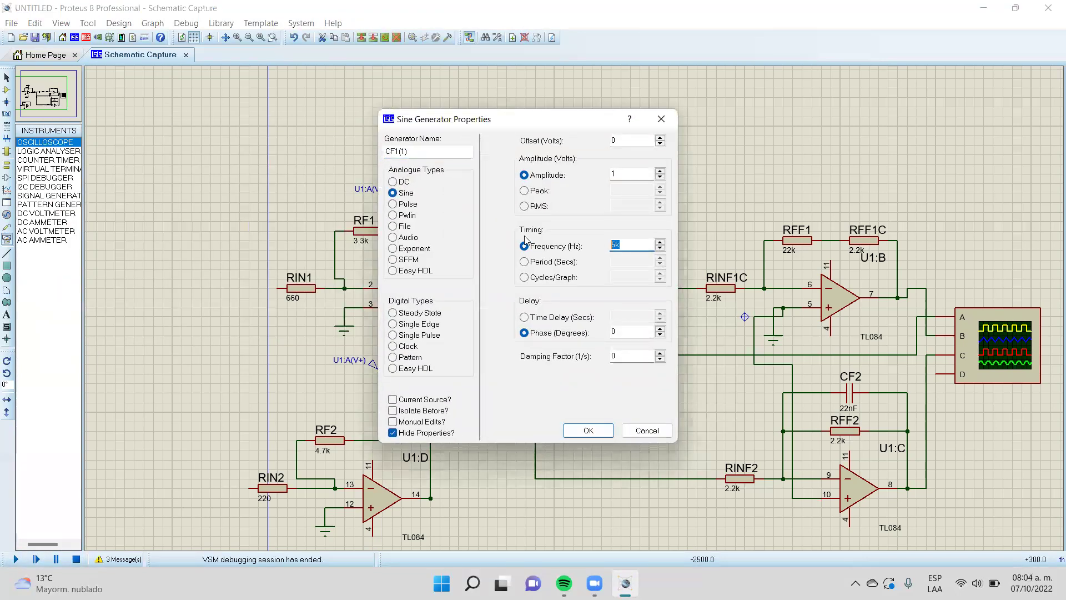
{"action": "key", "text": "Return"}
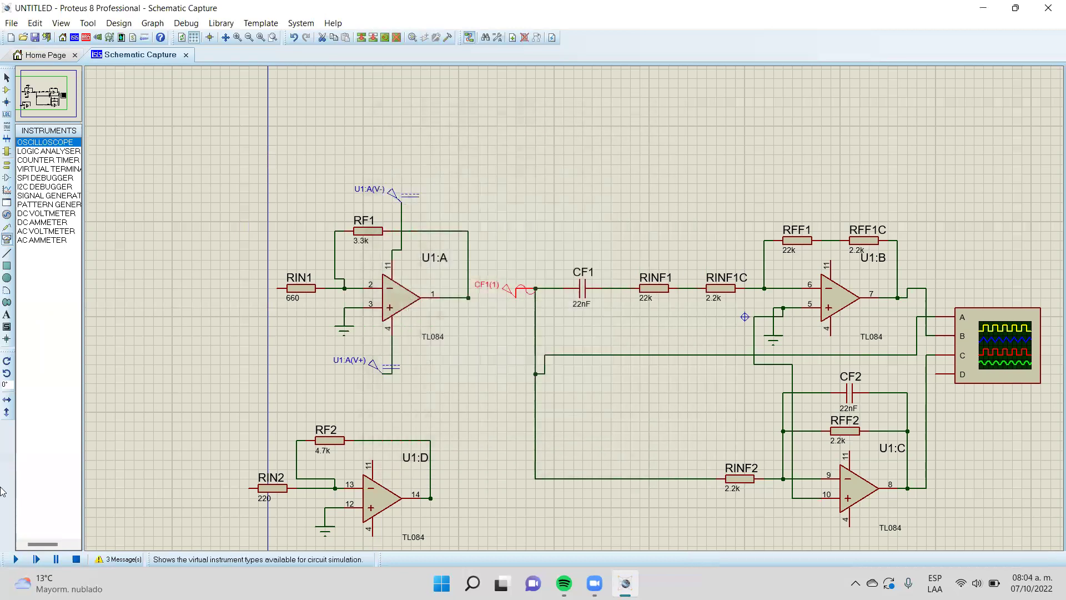
{"action": "left_click", "coordinate": [13, 558]}
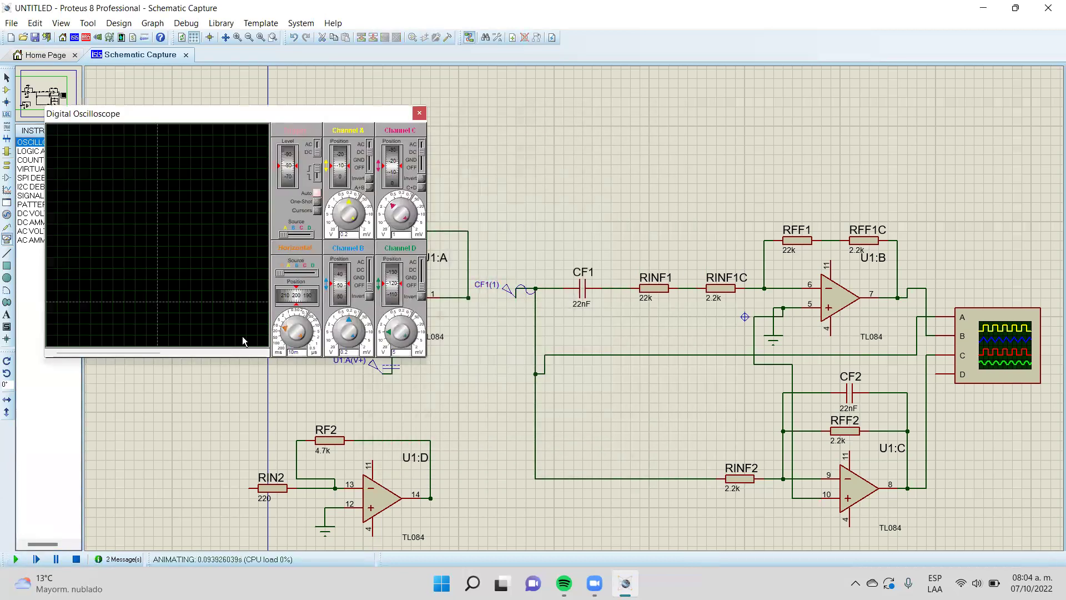
Set oscilloscope channel C to 0.2 V per division to match channel A, and stop the simulation after comparing
{"action": "left_click", "coordinate": [401, 206]}
{"action": "left_click", "coordinate": [404, 204]}
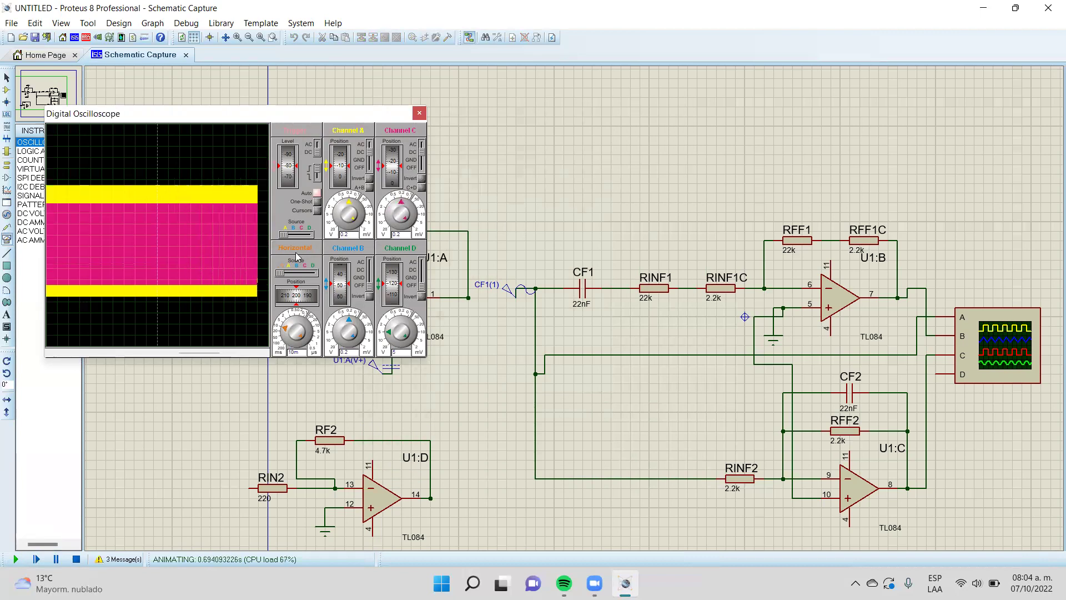
{"action": "left_click", "coordinate": [76, 559]}
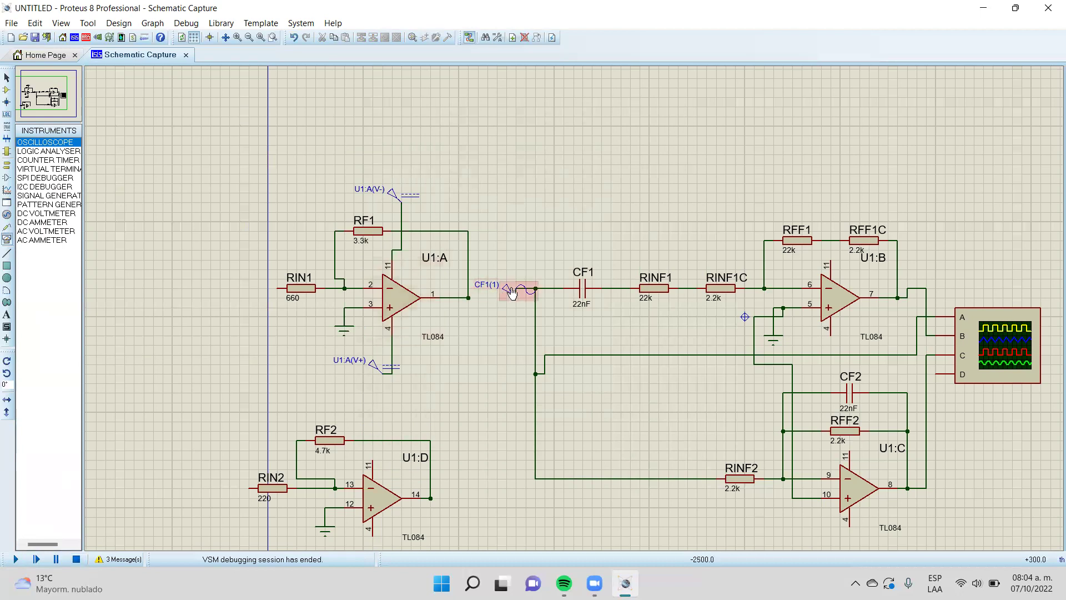
Raise the CF1(1) sine generator's frequency, run the simulation to compare channels A and C, and stop it
{"action": "double_click", "coordinate": [507, 289]}
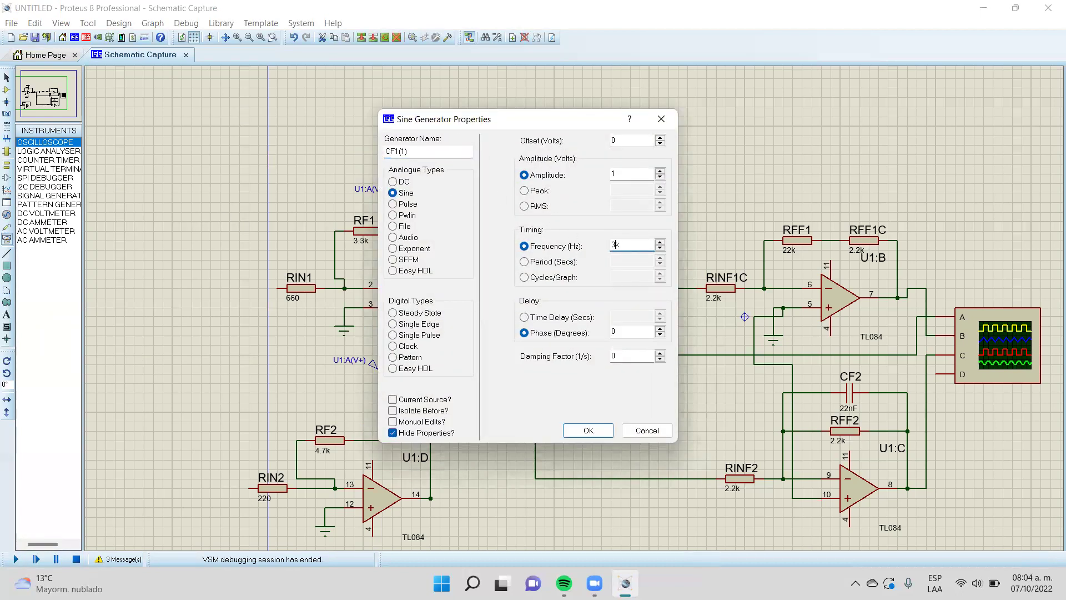
{"action": "key", "text": "Return"}
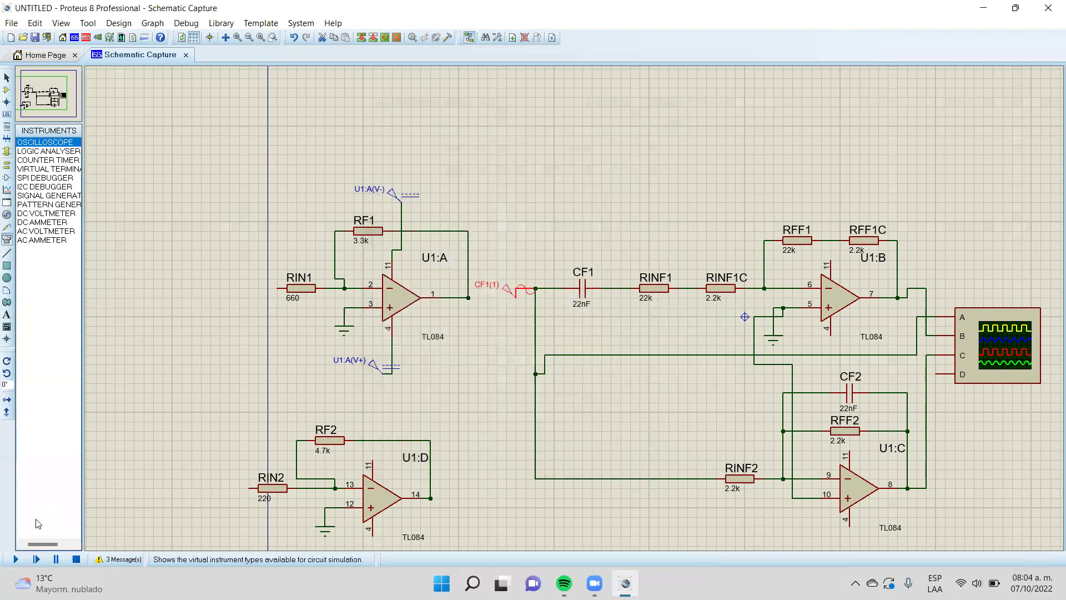
{"action": "left_click", "coordinate": [15, 559]}
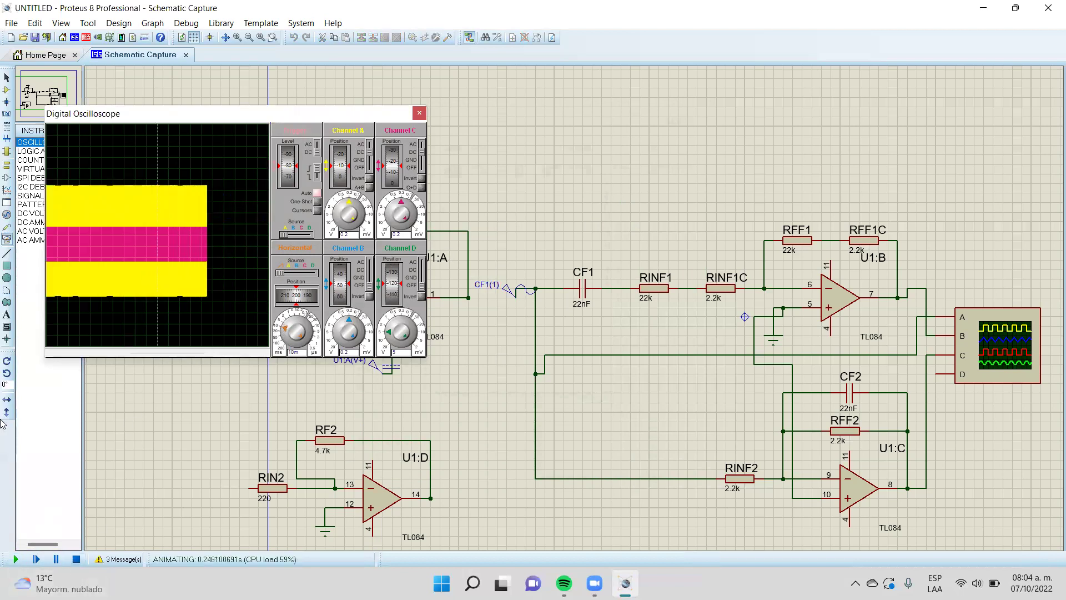
{"action": "left_click", "coordinate": [78, 560]}
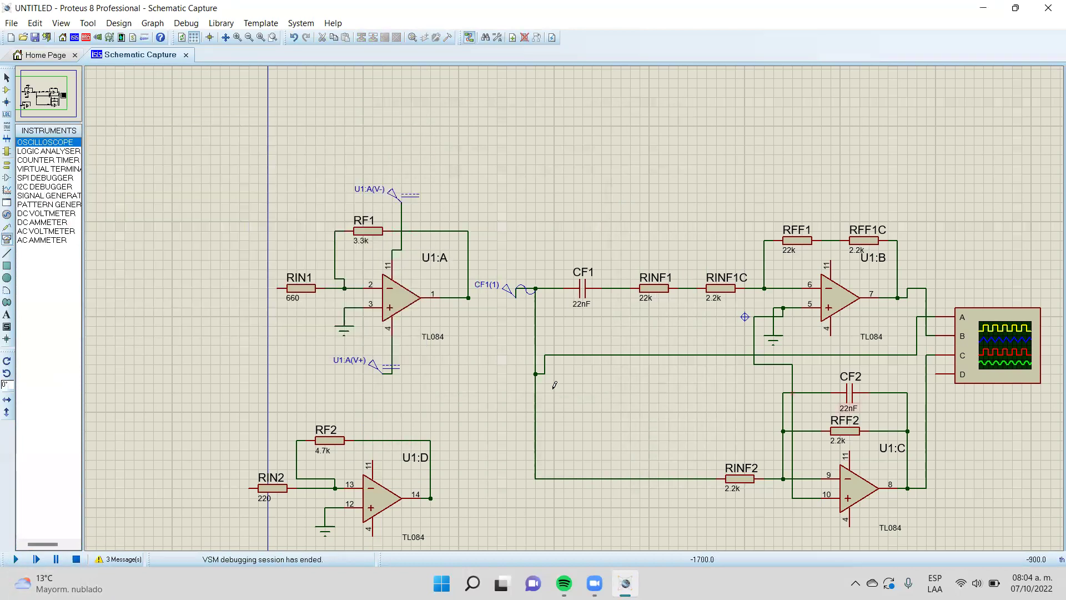
Lower the CF1(1) sine generator's frequency, rerun the simulation to compare the low-pass output with the input, and stop it
{"action": "double_click", "coordinate": [504, 294]}
{"action": "left_click", "coordinate": [629, 245]}
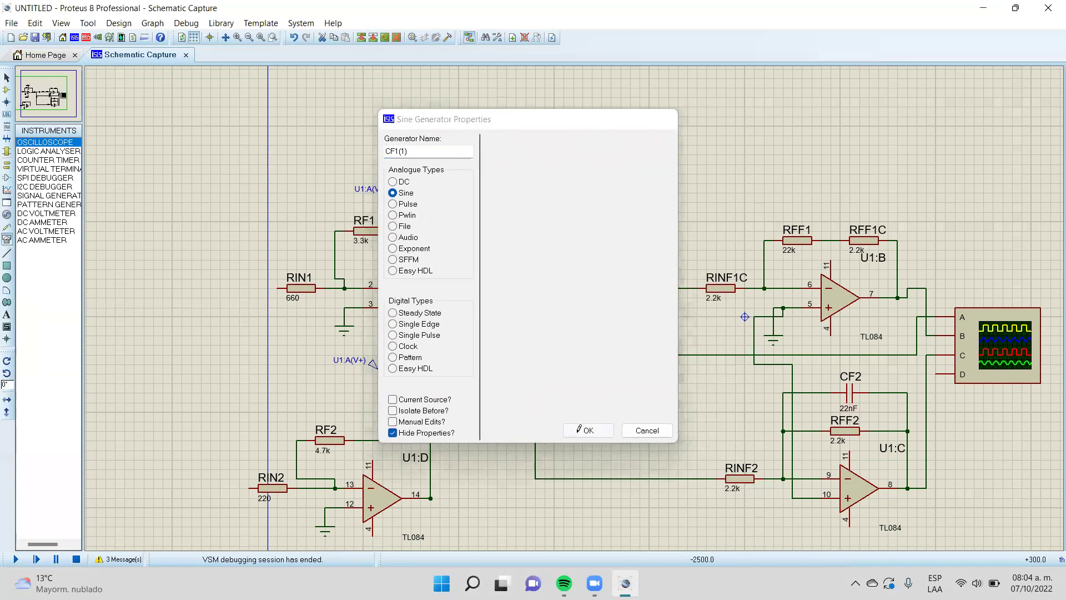
{"action": "left_click", "coordinate": [583, 432]}
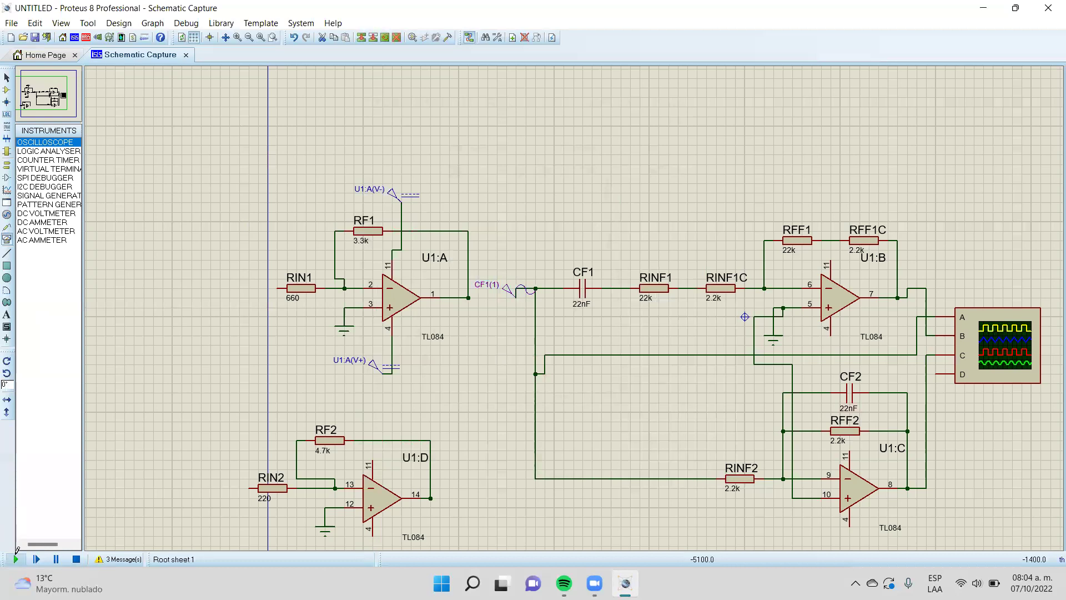
{"action": "left_click", "coordinate": [16, 559]}
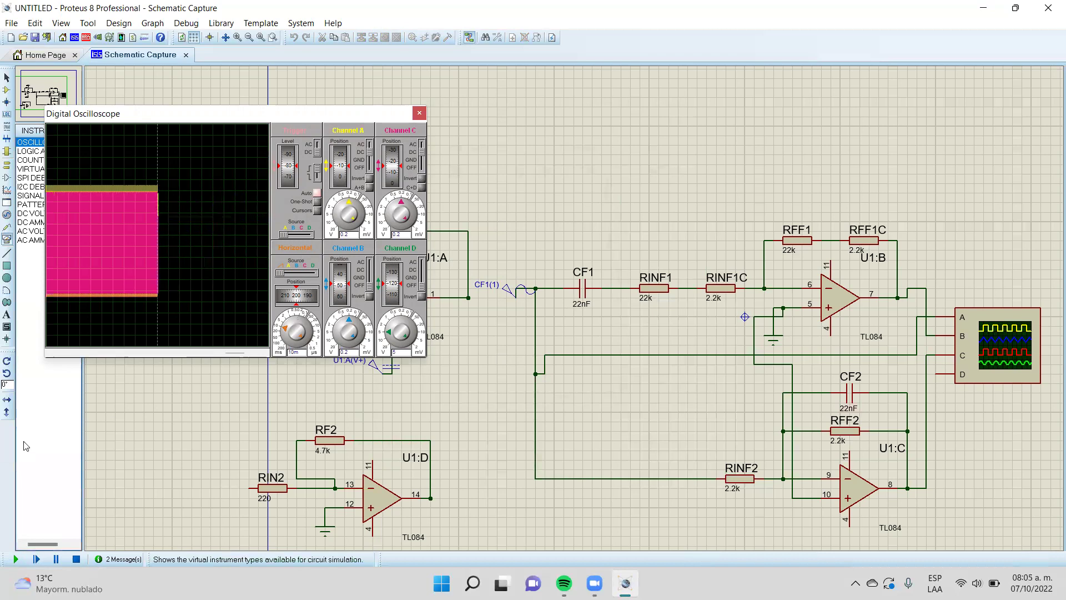
{"action": "left_click", "coordinate": [77, 560]}
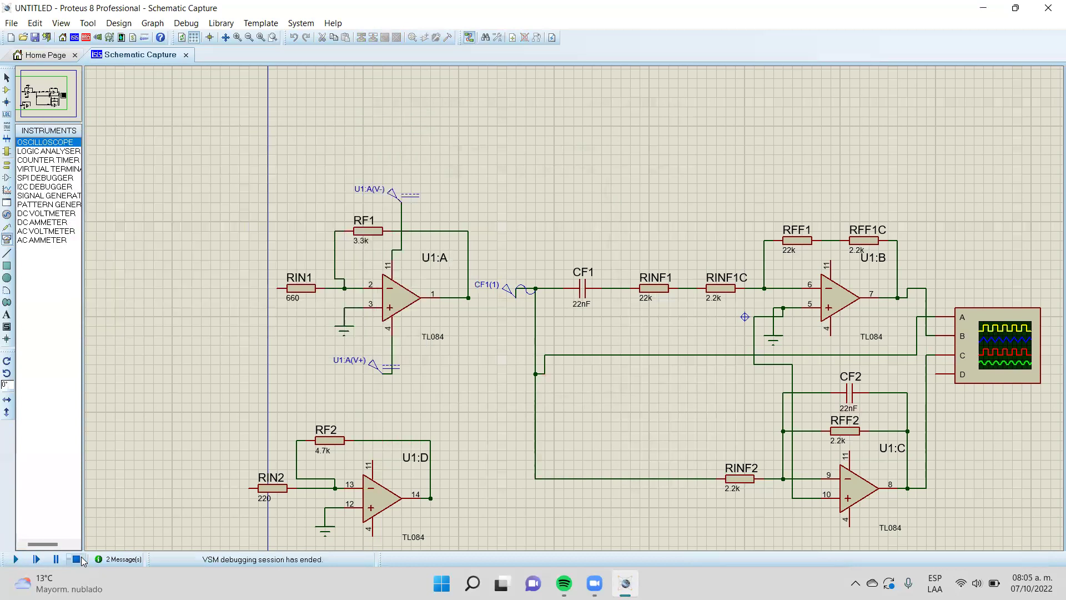
Delete the oscilloscope, the CF1(1) sine generator and the wire joining CF1 to RINF2
{"action": "left_click", "coordinate": [977, 361]}
{"action": "key", "text": "Delete"}
{"action": "left_click_drag", "start_coordinate": [545, 271], "coordinate": [506, 404]}
{"action": "left_click_drag", "start_coordinate": [491, 527], "coordinate": [488, 527]}
{"action": "key", "text": "Delete"}
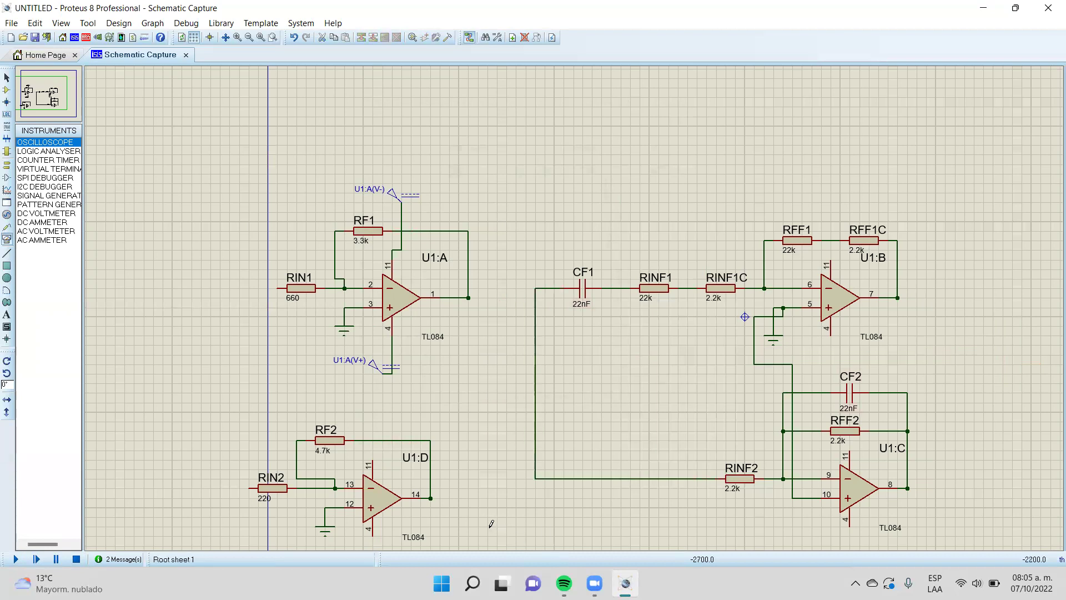
{"action": "right_click", "coordinate": [535, 430]}
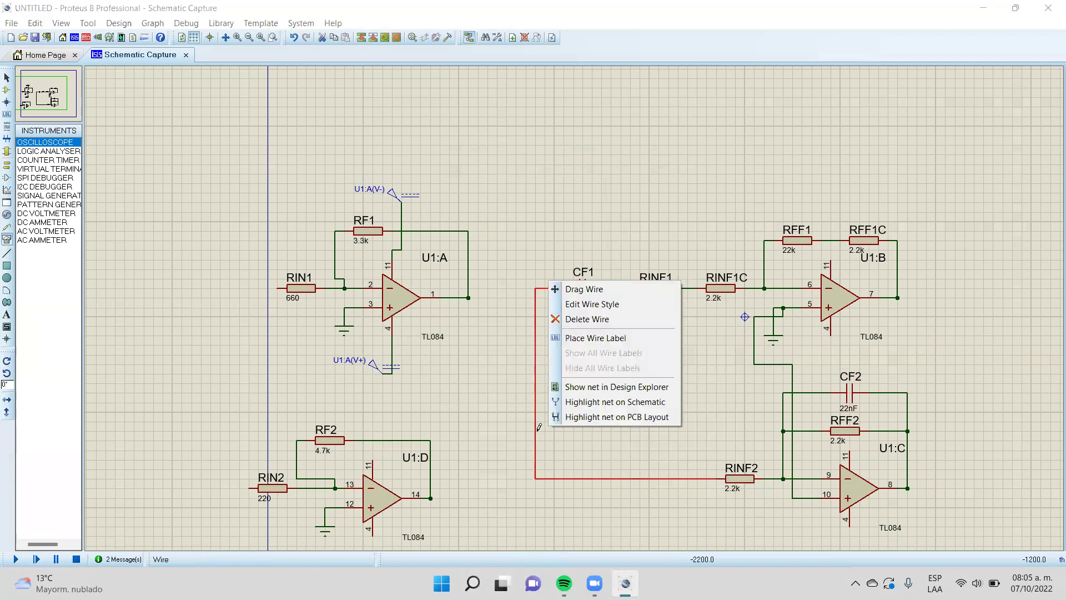
{"action": "left_click", "coordinate": [617, 319]}
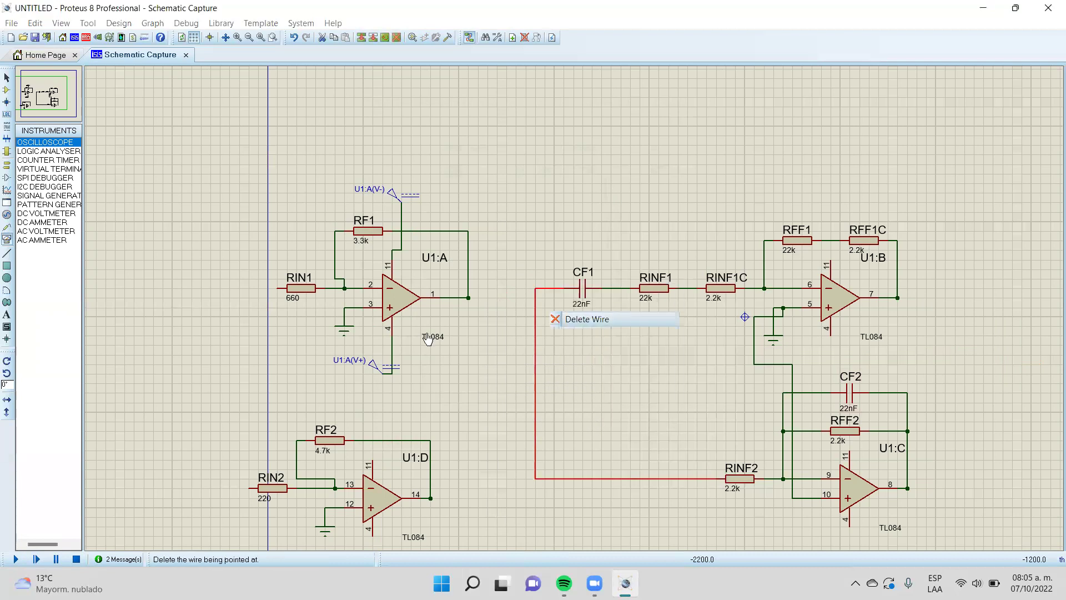
Delete U1:A's V+ and V- supply generators and the wire linking U1:C's pin 10 to U1:B's pin 5
{"action": "right_click", "coordinate": [383, 372]}
{"action": "right_click", "coordinate": [382, 372]}
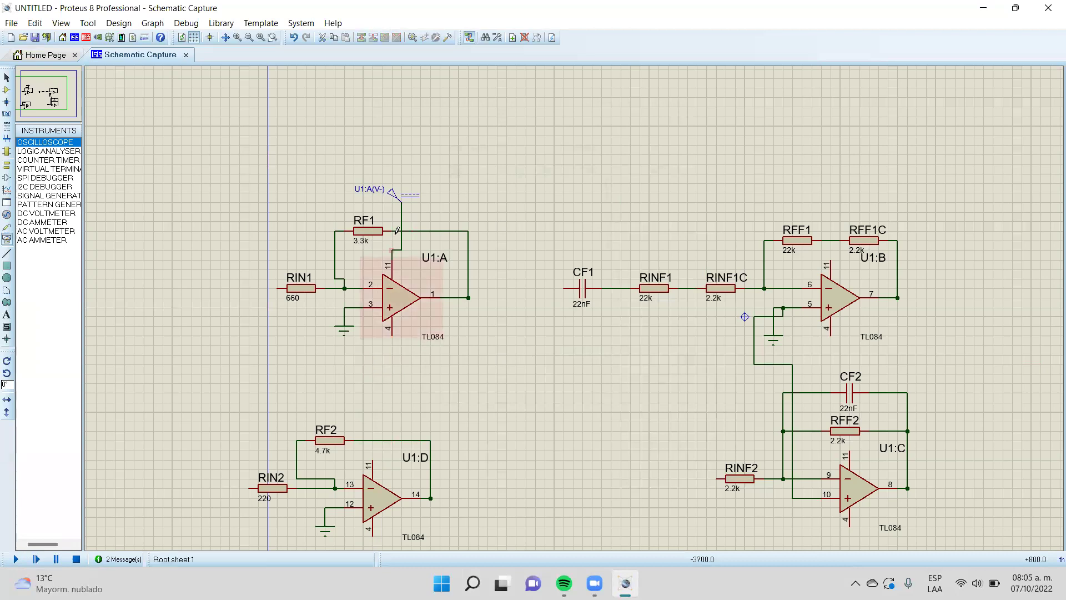
{"action": "right_click", "coordinate": [400, 201]}
{"action": "right_click", "coordinate": [400, 201]}
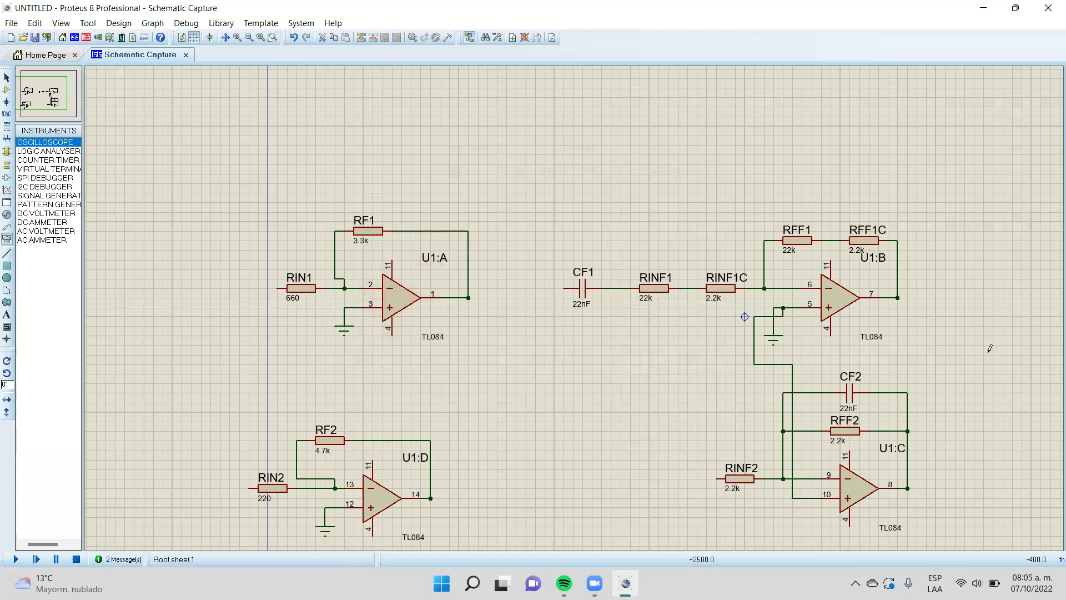
{"action": "right_click", "coordinate": [791, 370]}
{"action": "left_click", "coordinate": [911, 405]}
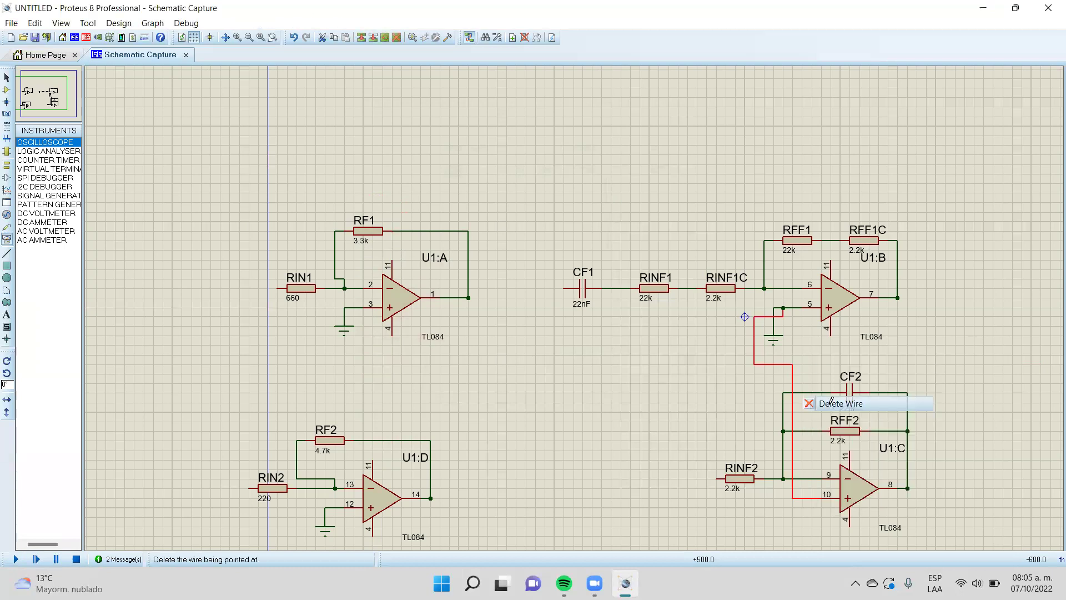
Place a ground terminal beside U1:C and wire it to the op-amp's pin 10
{"action": "left_click", "coordinate": [6, 165]}
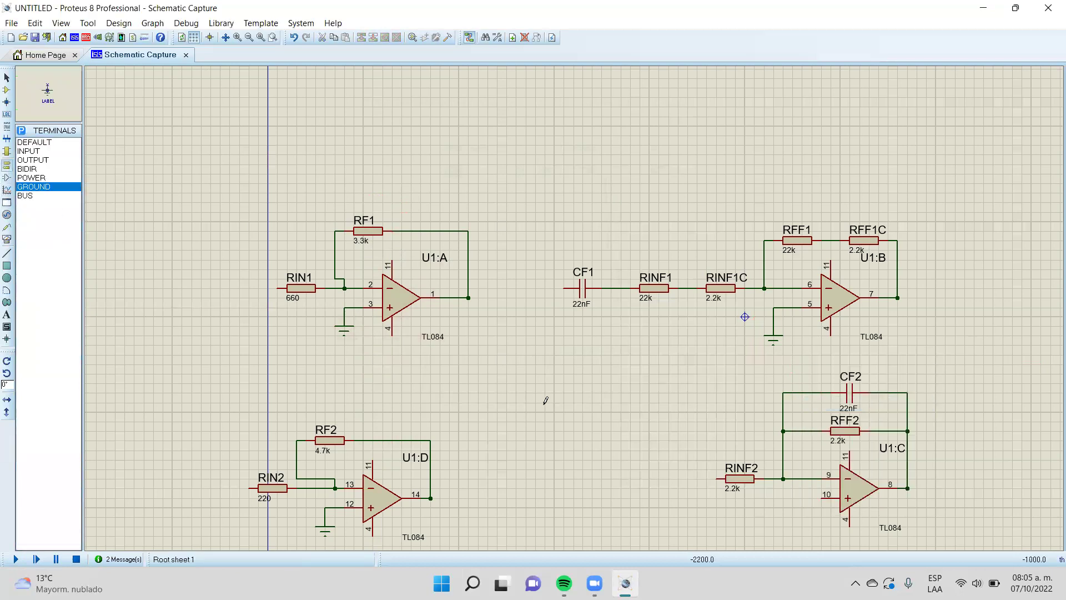
{"action": "left_click", "coordinate": [792, 515]}
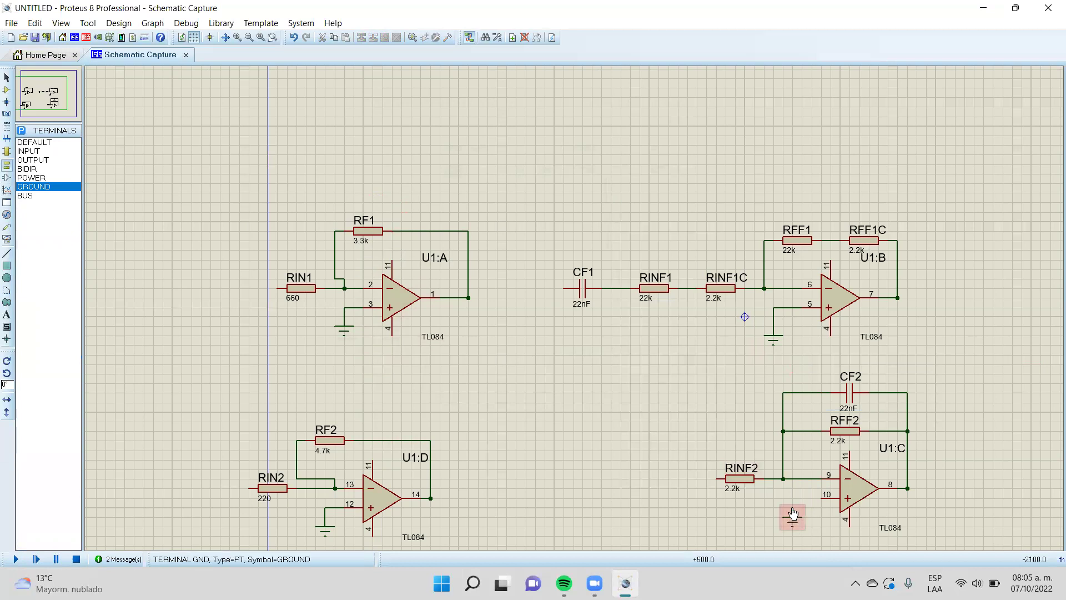
{"action": "left_click", "coordinate": [822, 498]}
{"action": "left_click", "coordinate": [793, 516]}
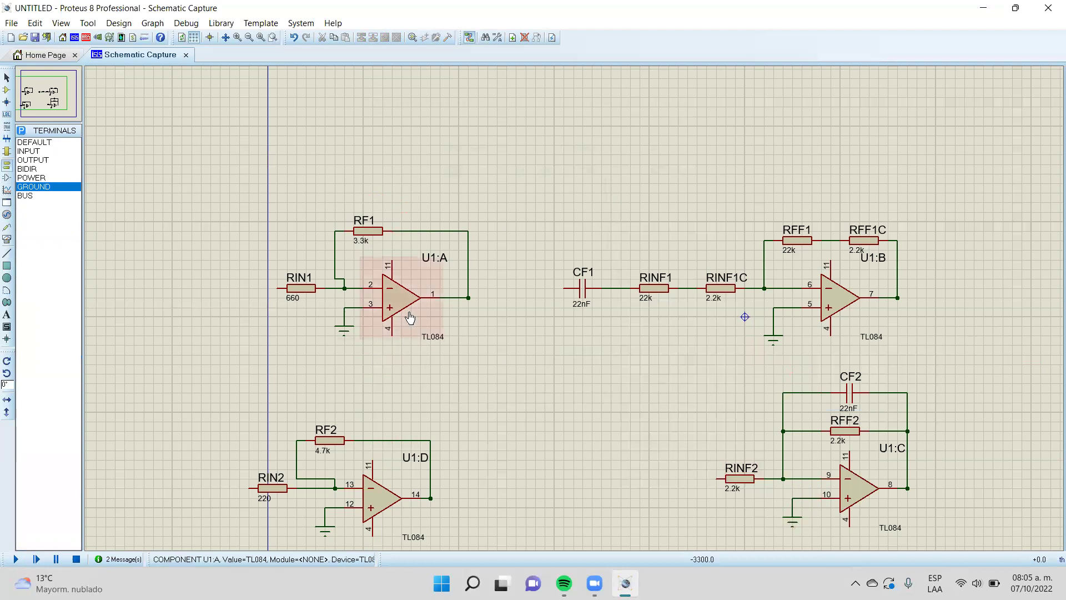
{"action": "left_click_drag", "start_coordinate": [466, 352], "coordinate": [274, 231]}
{"action": "right_click", "coordinate": [511, 393]}
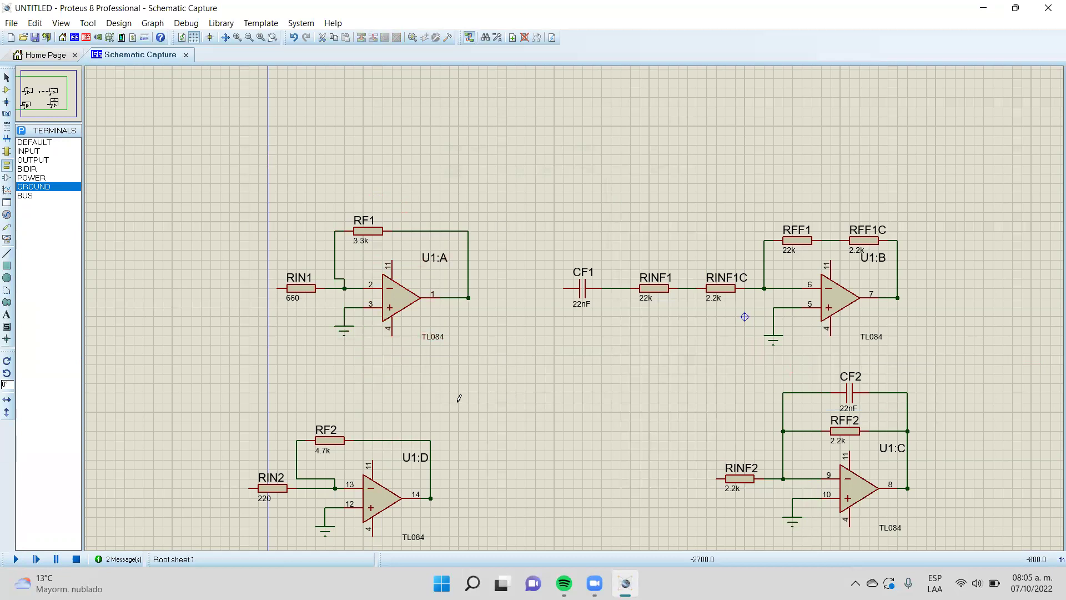
{"action": "left_click", "coordinate": [408, 308]}
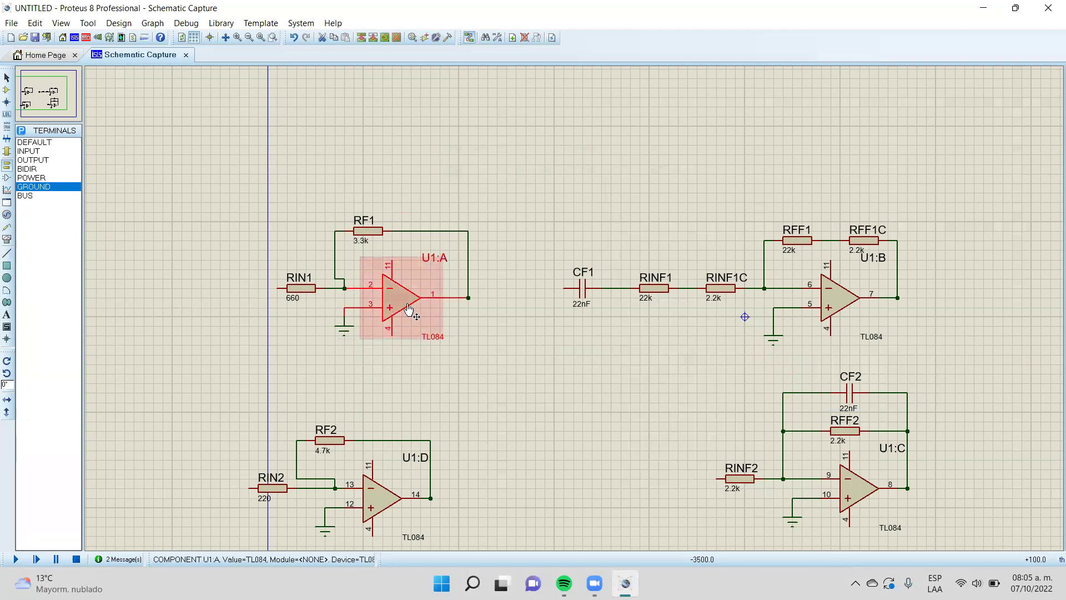
Move the whole U1:B high-pass stage toward U1:A so that CF1 lines up with U1:A's output
{"action": "left_click_drag", "start_coordinate": [907, 212], "coordinate": [533, 372]}
{"action": "left_click_drag", "start_coordinate": [819, 279], "coordinate": [763, 289]}
{"action": "left_click", "coordinate": [916, 273]}
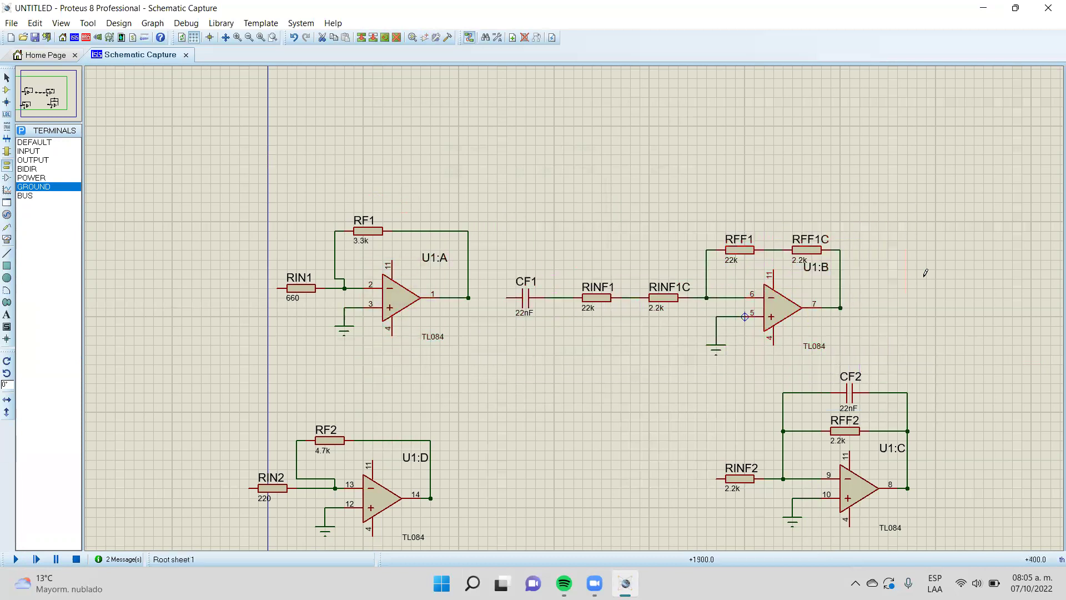
Close the gaps between CF1, RINF1 and RINF1C by shifting the rest of the U1:B stage toward CF1
{"action": "left_click_drag", "start_coordinate": [907, 211], "coordinate": [582, 373]}
{"action": "left_click_drag", "start_coordinate": [825, 290], "coordinate": [812, 292]}
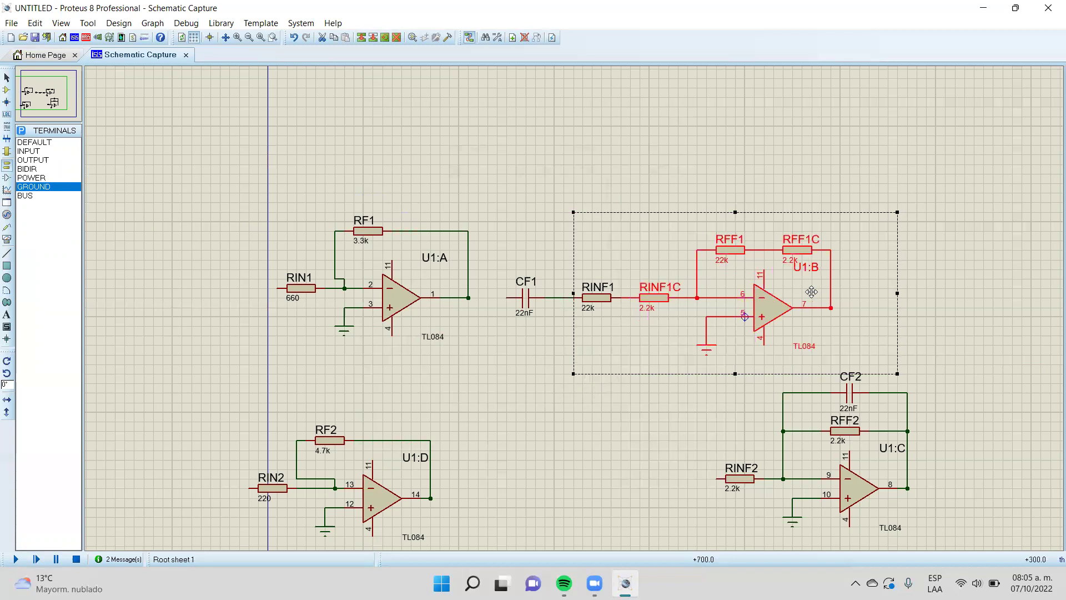
{"action": "left_click", "coordinate": [929, 274]}
{"action": "left_click_drag", "start_coordinate": [869, 211], "coordinate": [561, 364]}
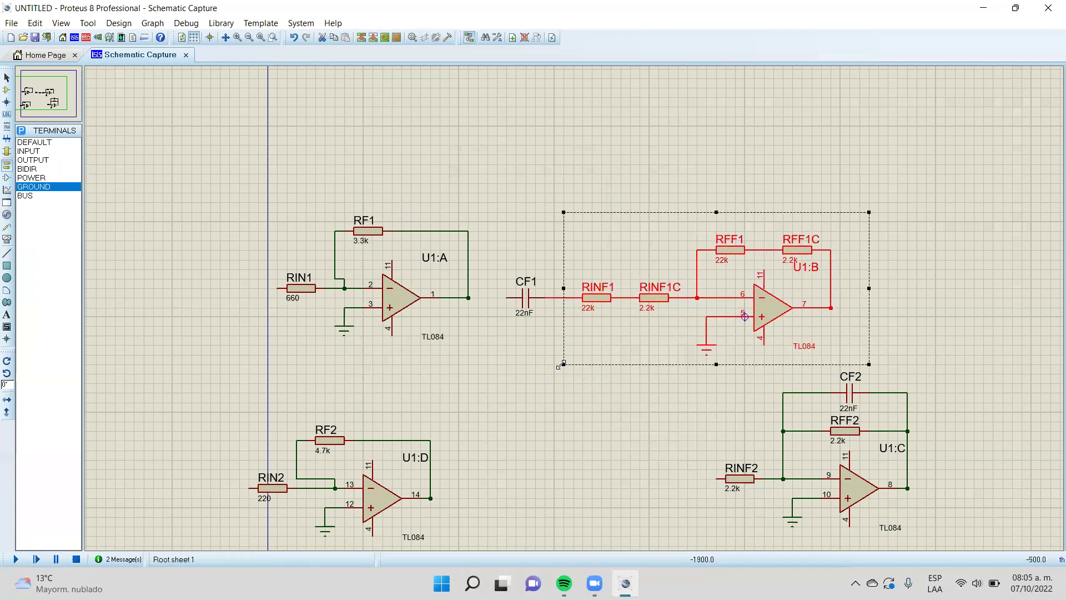
{"action": "left_click_drag", "start_coordinate": [692, 303], "coordinate": [673, 303]}
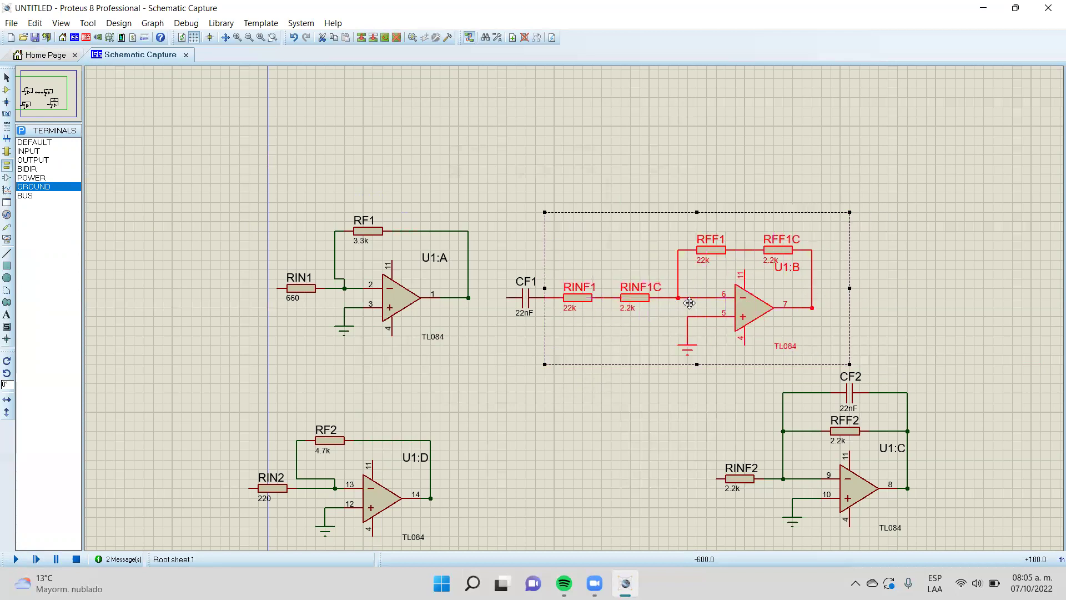
{"action": "left_click", "coordinate": [913, 295]}
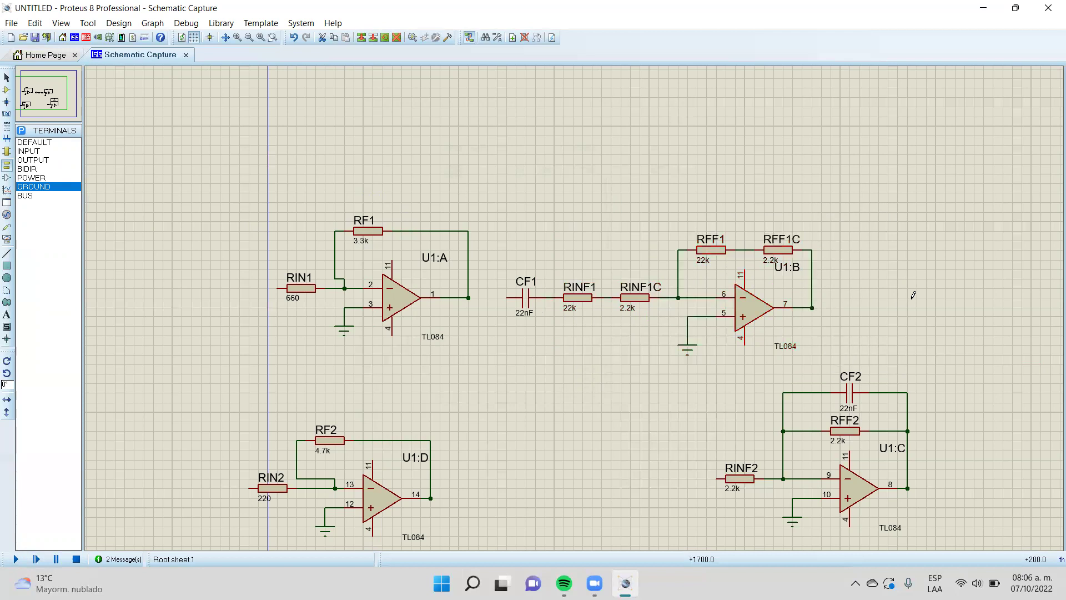
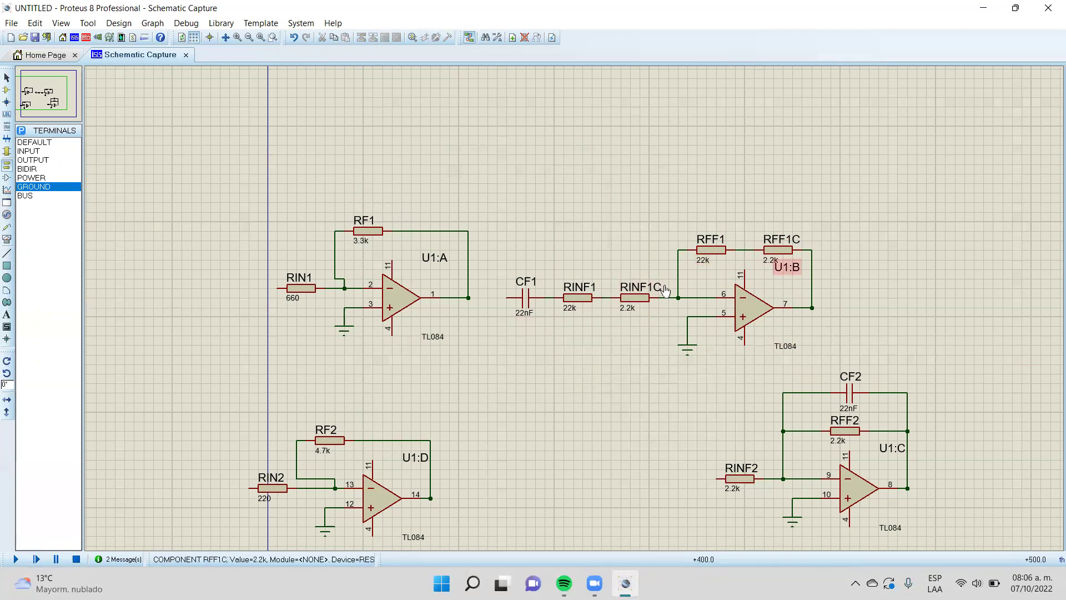
Wire CF1 to U1:A's output and move the high-pass stage closer to U1:A
{"action": "left_click", "coordinate": [490, 295]}
{"action": "left_click", "coordinate": [469, 298]}
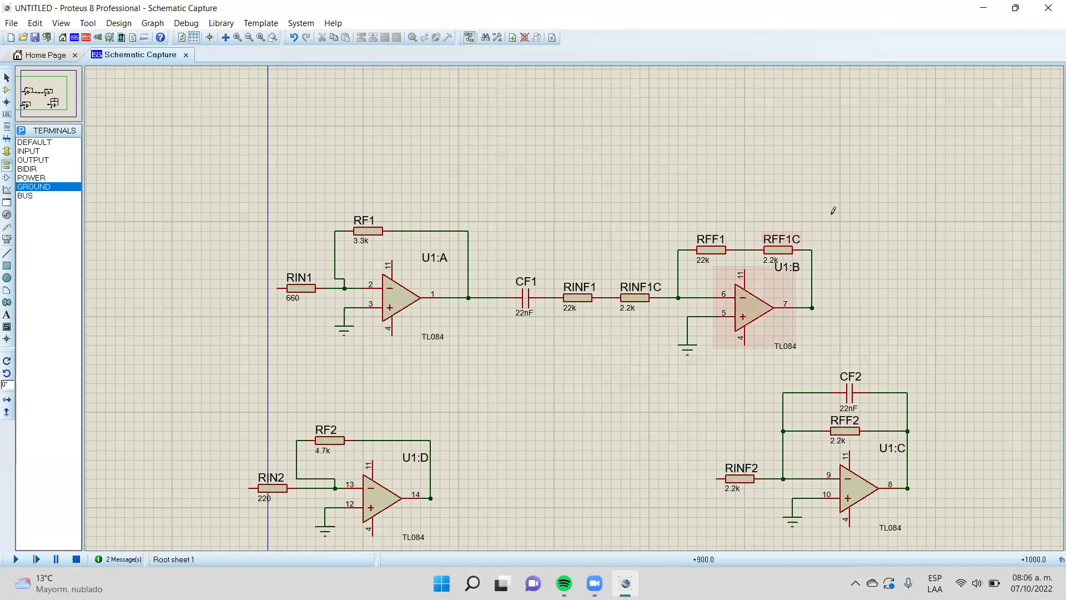
{"action": "left_click_drag", "start_coordinate": [840, 193], "coordinate": [505, 393]}
{"action": "left_click_drag", "start_coordinate": [677, 313], "coordinate": [649, 314]}
{"action": "left_click", "coordinate": [852, 303]}
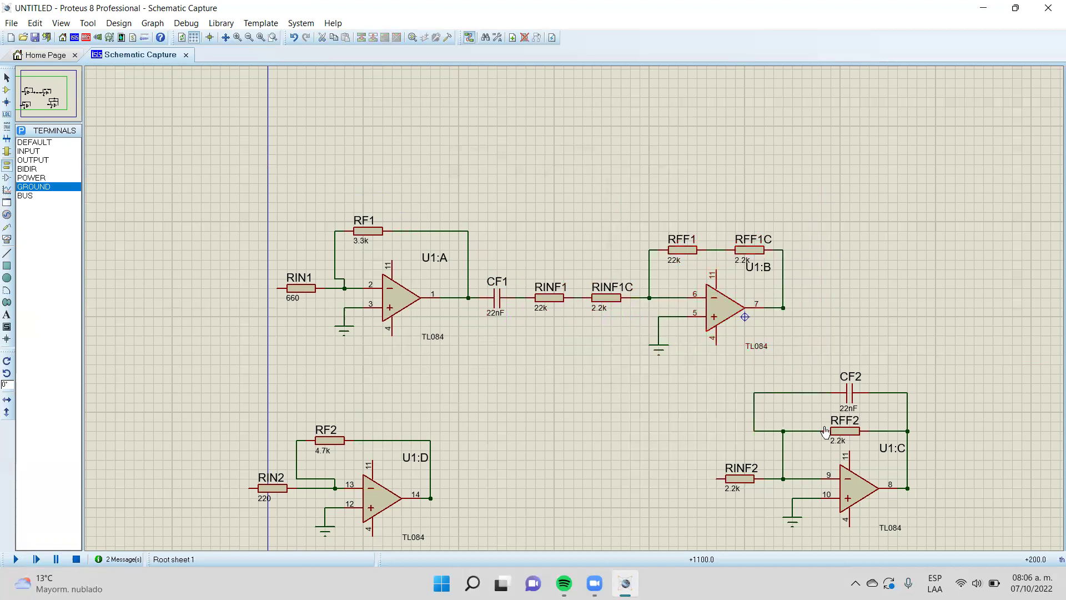
Move the U1:C low-pass stage next to the U1:B stage, with RINF2 in line with U1:B's output
{"action": "left_click_drag", "start_coordinate": [812, 481], "coordinate": [678, 536]}
{"action": "left_click_drag", "start_coordinate": [854, 490], "coordinate": [938, 319]}
{"action": "left_click", "coordinate": [816, 352]}
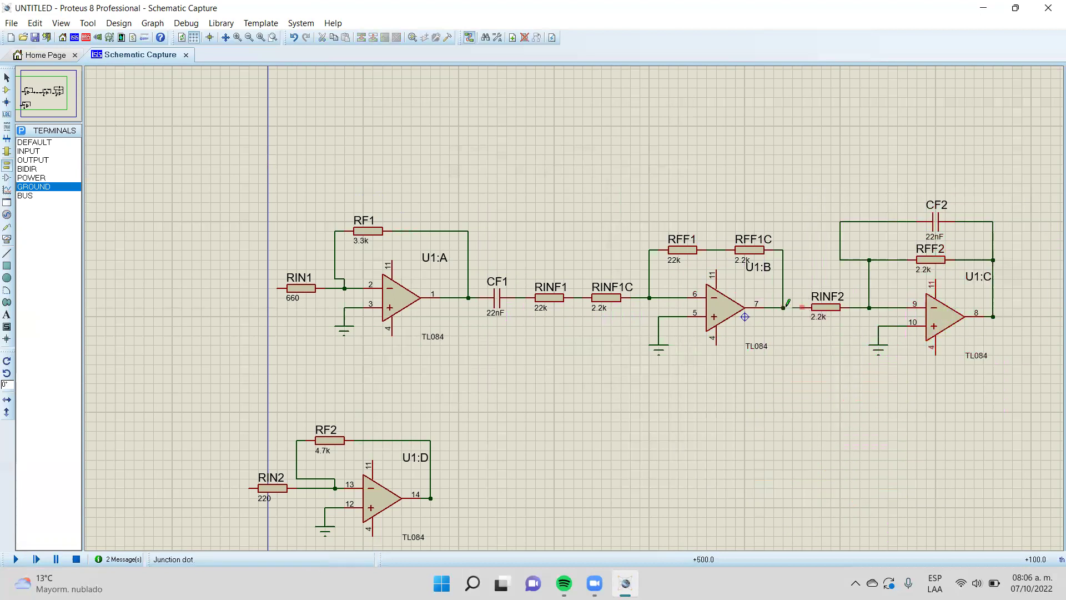
Move the U1:D amplifier stage to follow the U1:C stage and wire RIN2 to U1:C's output
{"action": "left_click_drag", "start_coordinate": [450, 412], "coordinate": [220, 534]}
{"action": "left_click_drag", "start_coordinate": [422, 429], "coordinate": [951, 253]}
{"action": "left_click", "coordinate": [818, 179]}
{"action": "left_click", "coordinate": [784, 276]}
{"action": "left_click", "coordinate": [753, 276]}
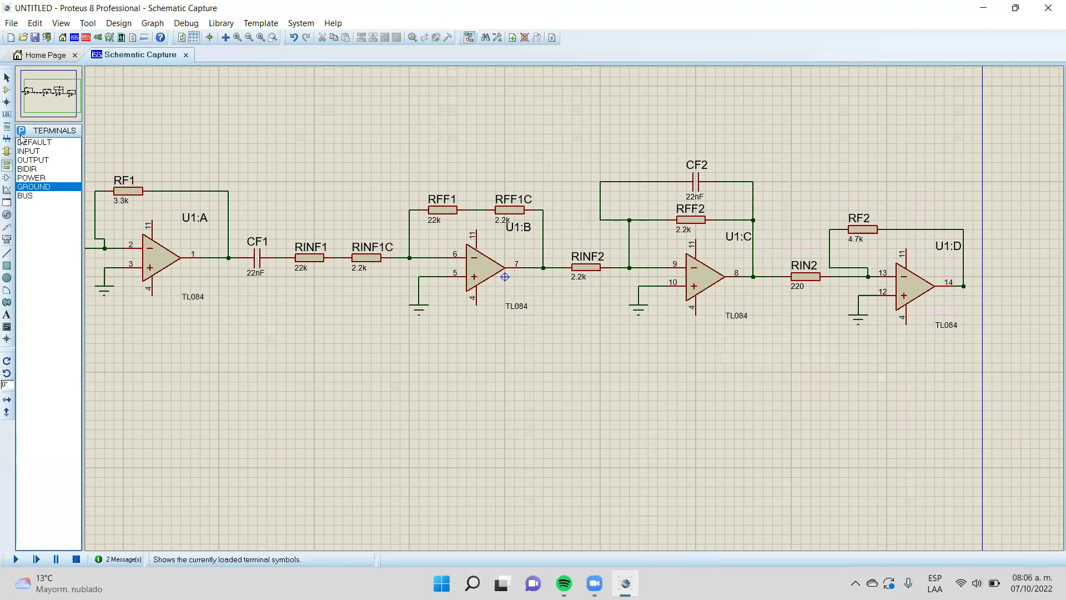
Place two TBLOCK-I3 terminal blocks in the empty area below the filter stages
{"action": "left_click", "coordinate": [6, 89]}
{"action": "left_click", "coordinate": [33, 160]}
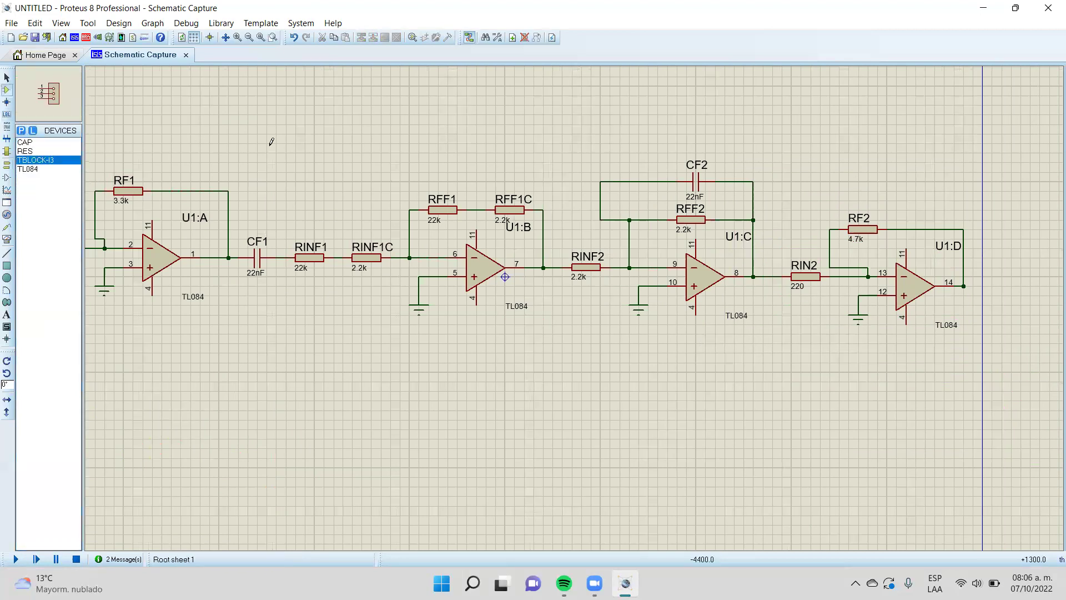
{"action": "left_click", "coordinate": [648, 477]}
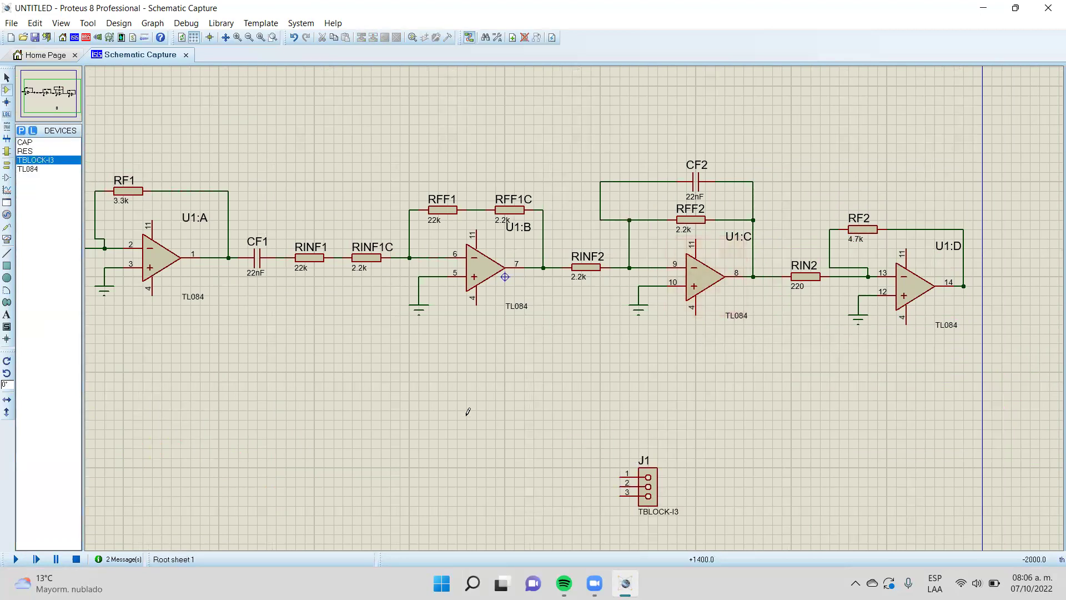
{"action": "left_click", "coordinate": [561, 417]}
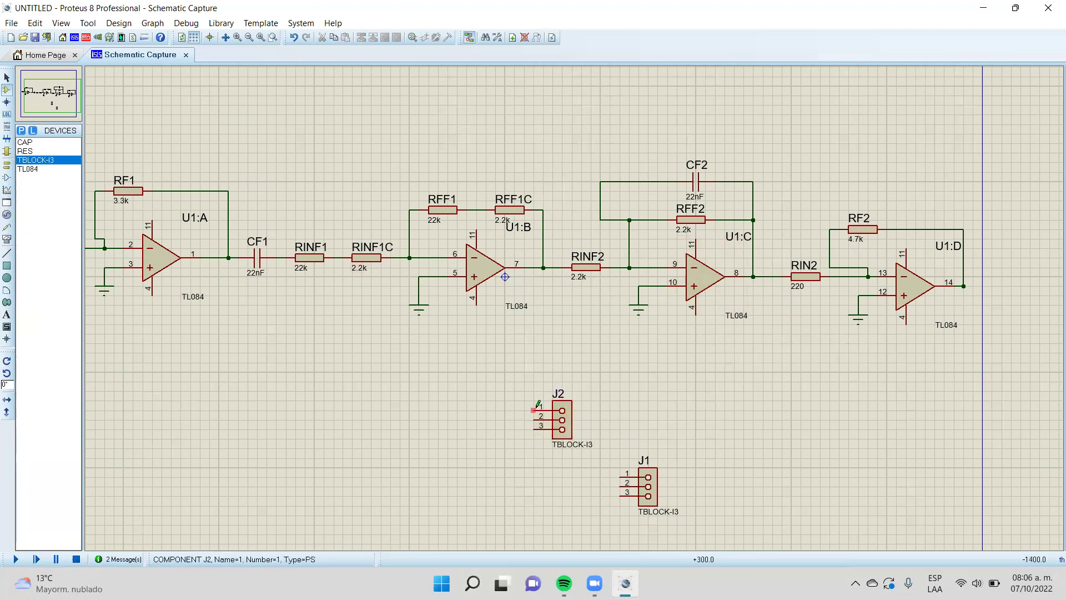
Set the J2 terminal block's part reference to ALIMENTACION
{"action": "double_click", "coordinate": [562, 419]}
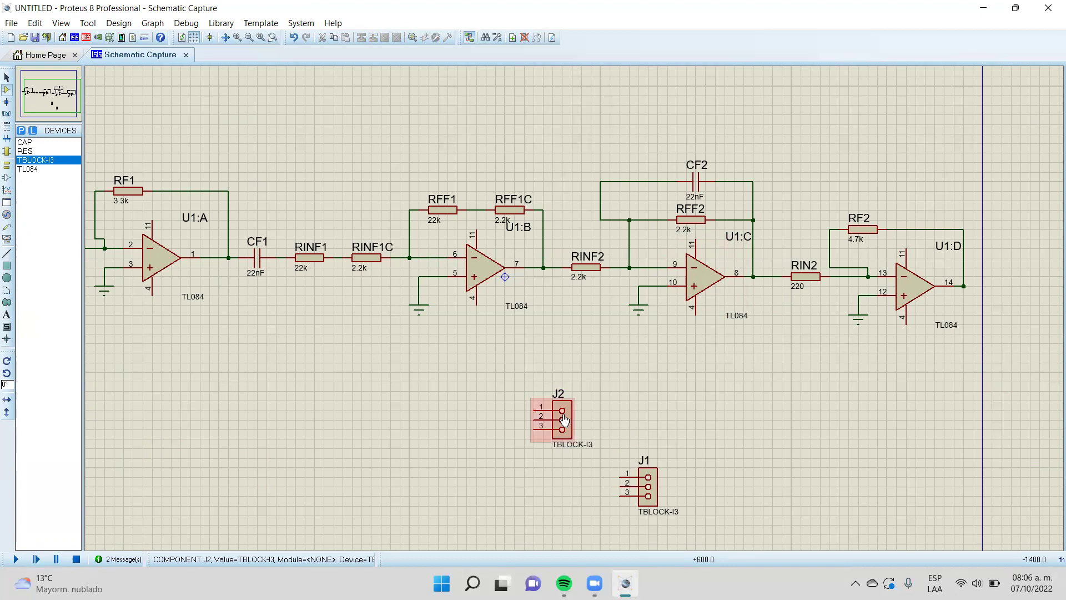
{"action": "type", "text": "ALIMENTACION"}
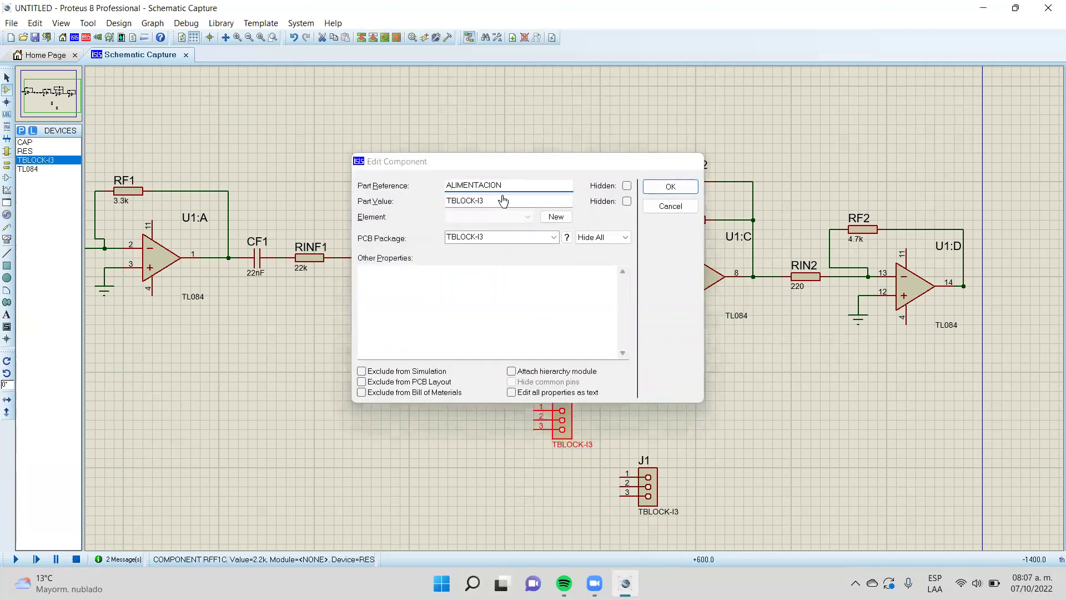
{"action": "key", "text": "Return"}
{"action": "left_click", "coordinate": [824, 332]}
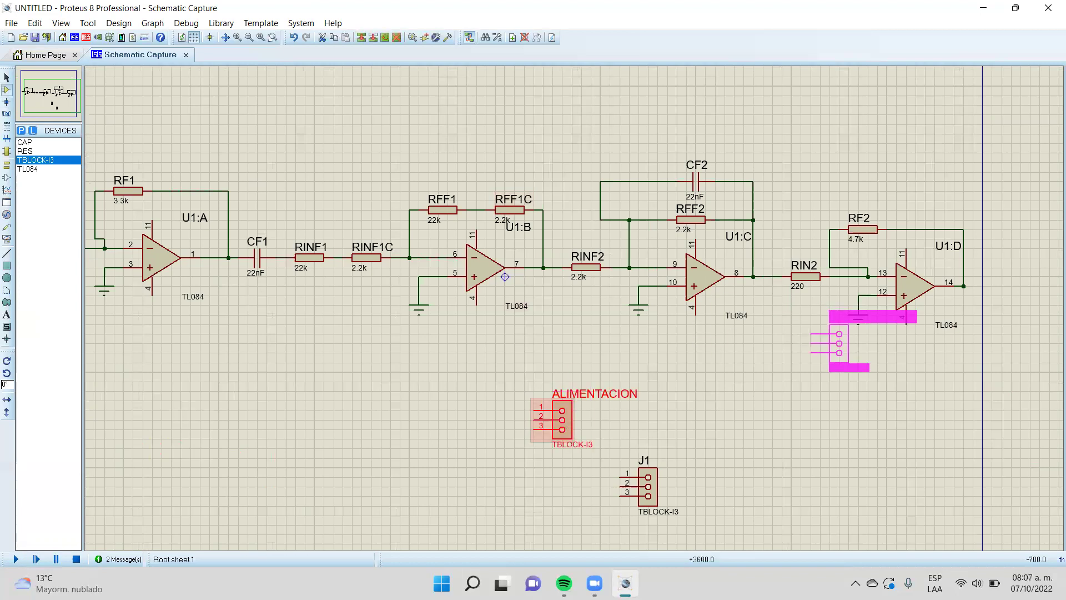
Place the ALIMENTACION block beside U1:D and wire its pins 1, 2 and 3 to U1:D's pin 11, ground and pin 4
{"action": "left_click", "coordinate": [1021, 286]}
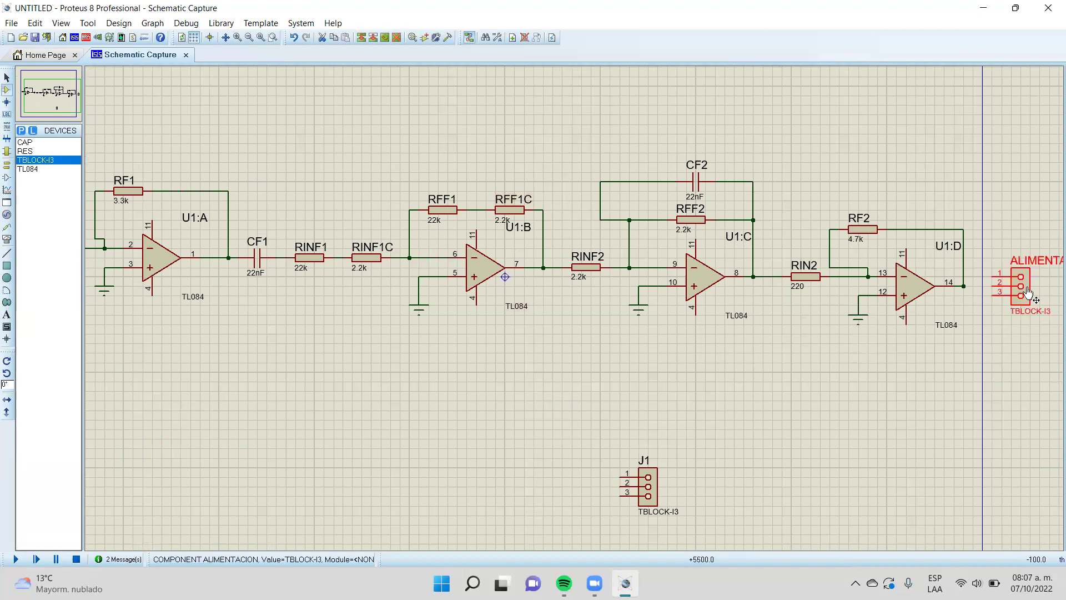
{"action": "left_click", "coordinate": [994, 276]}
{"action": "left_click", "coordinate": [911, 257]}
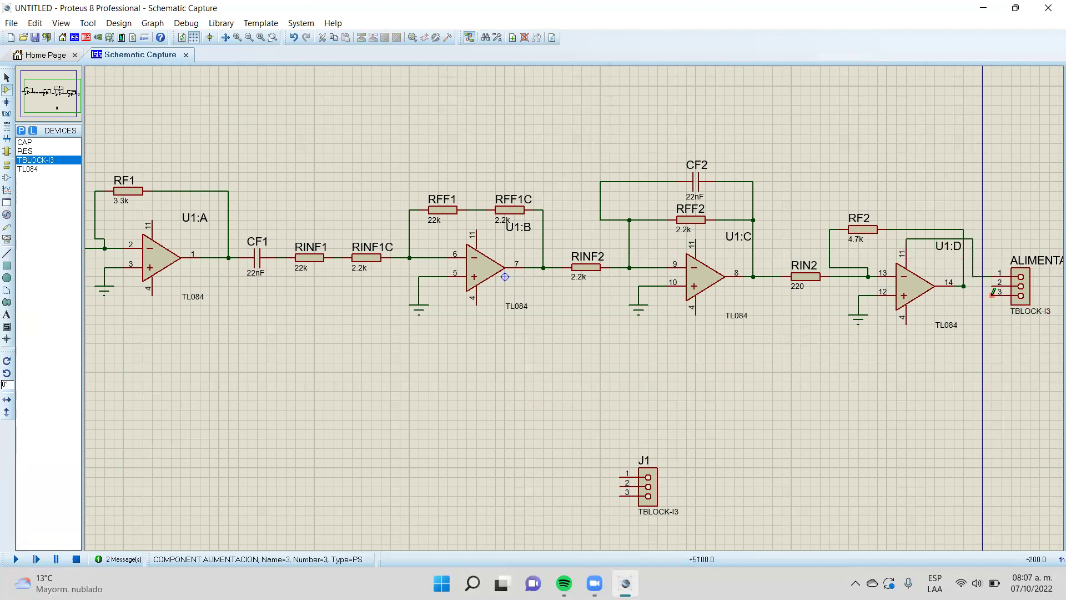
{"action": "left_click", "coordinate": [906, 324]}
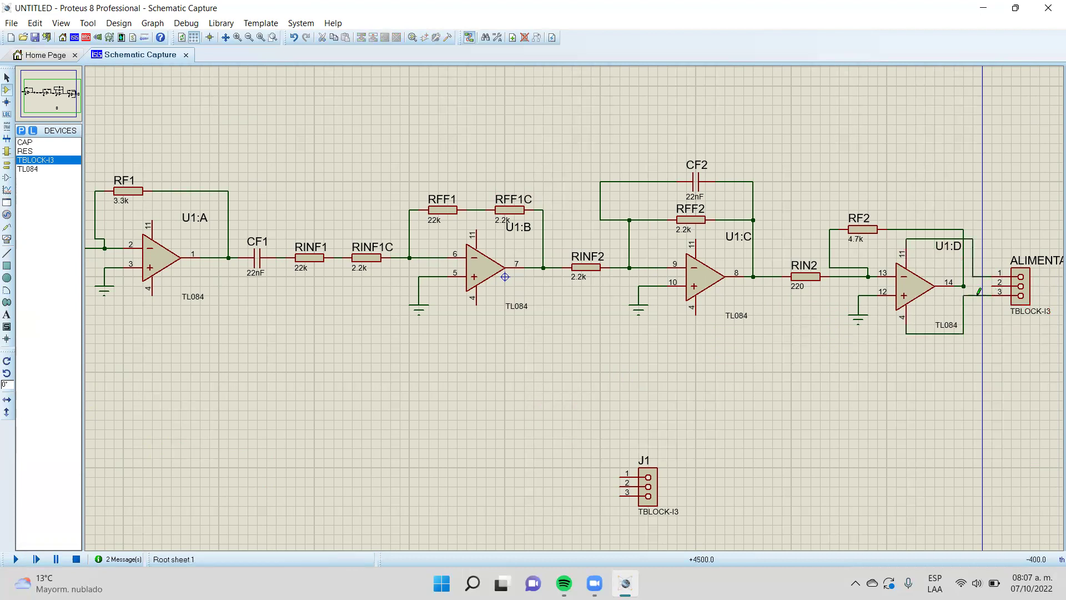
{"action": "left_click", "coordinate": [993, 282]}
{"action": "left_click", "coordinate": [859, 294]}
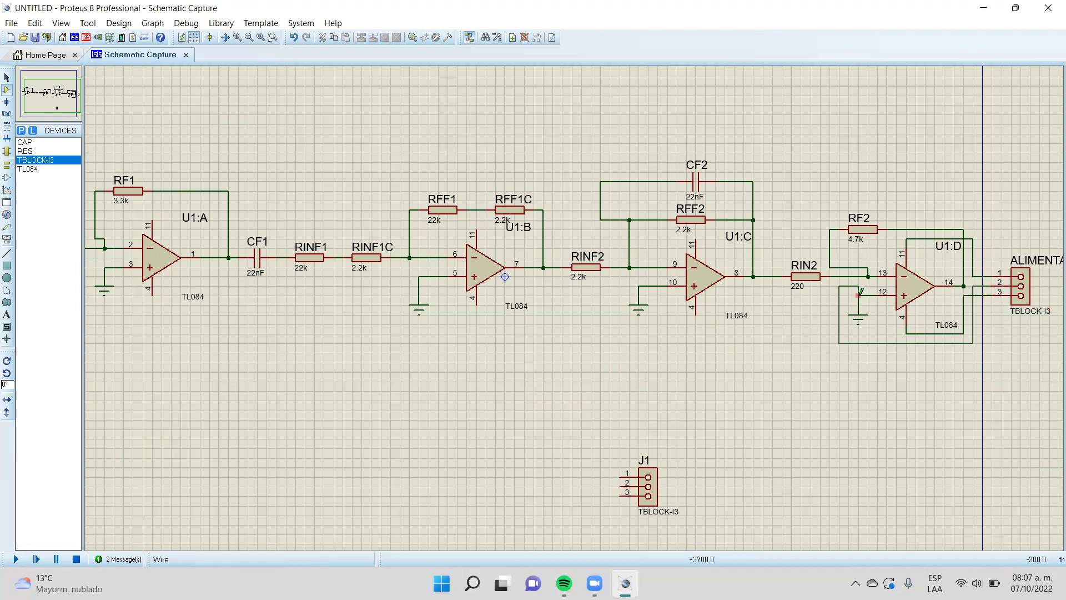
Set the J1 terminal block's part reference to ENTRADAS
{"action": "double_click", "coordinate": [647, 486]}
{"action": "type", "text": "ENTRADAS"}
{"action": "key", "text": "Return"}
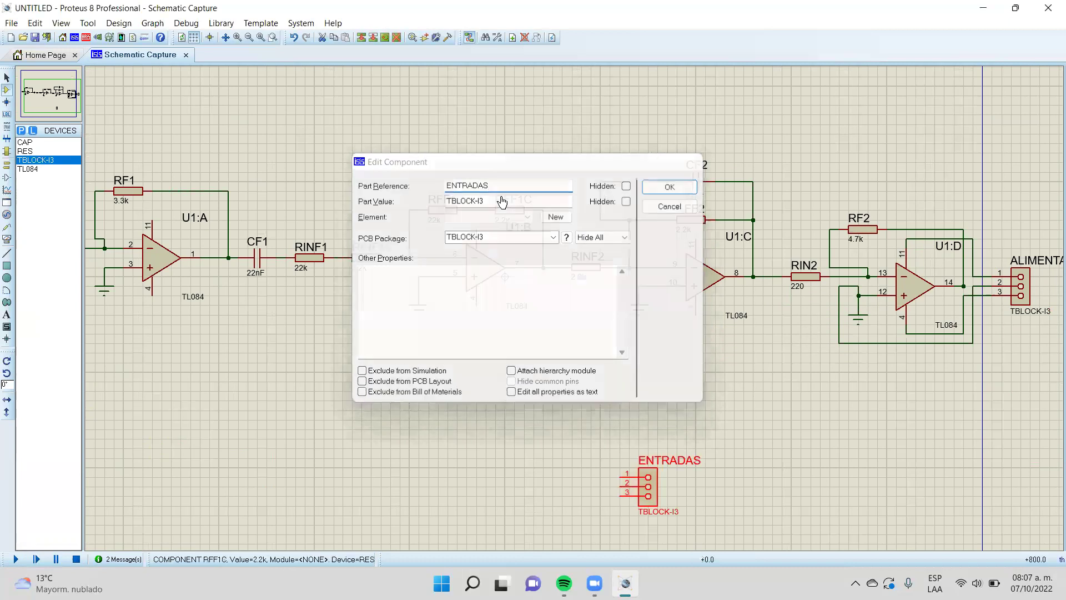
Move ENTRADAS up beneath the filter stages and wire pin 1 to RIN1, pin 3 to U1:D's output and pin 2 to U1:C's ground
{"action": "left_click_drag", "start_coordinate": [644, 483], "coordinate": [644, 387]}
{"action": "left_click", "coordinate": [620, 379]}
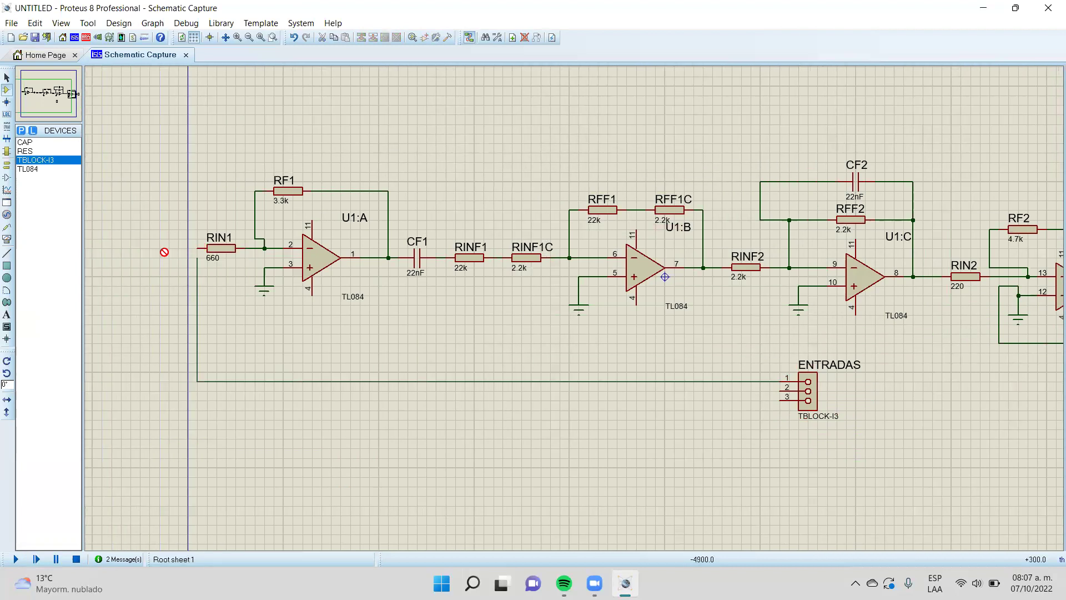
{"action": "left_click", "coordinate": [197, 247]}
{"action": "left_click", "coordinate": [786, 396]}
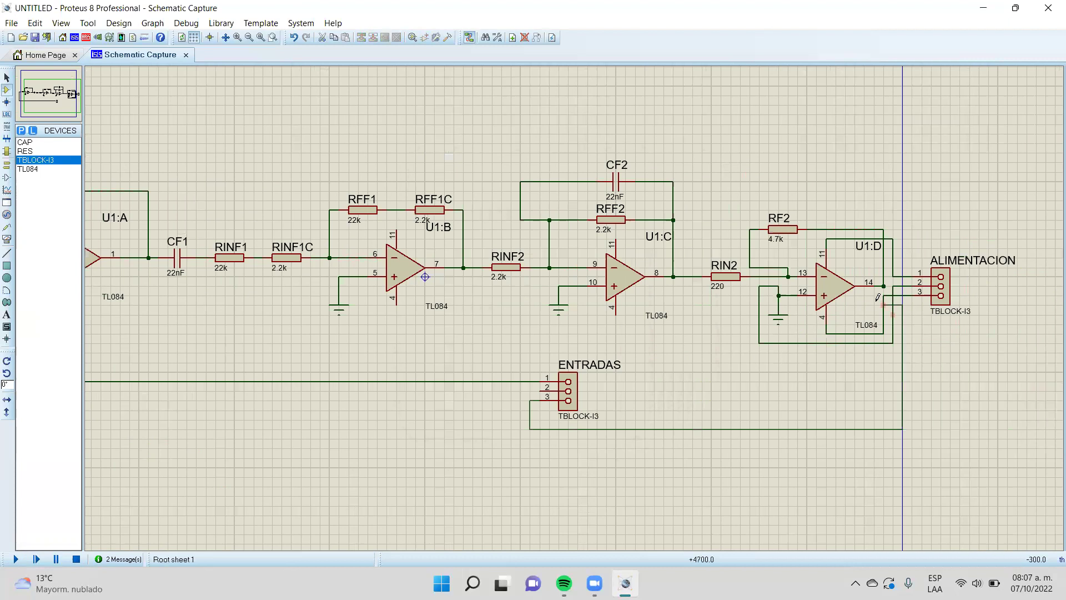
{"action": "left_click", "coordinate": [884, 285]}
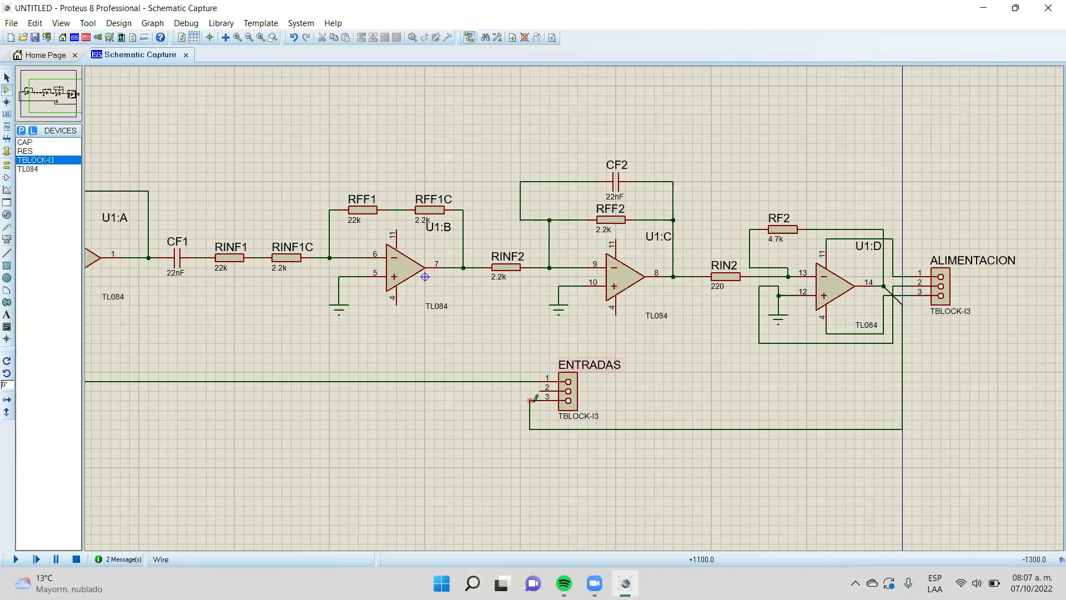
{"action": "left_click", "coordinate": [542, 388]}
{"action": "left_click", "coordinate": [559, 286]}
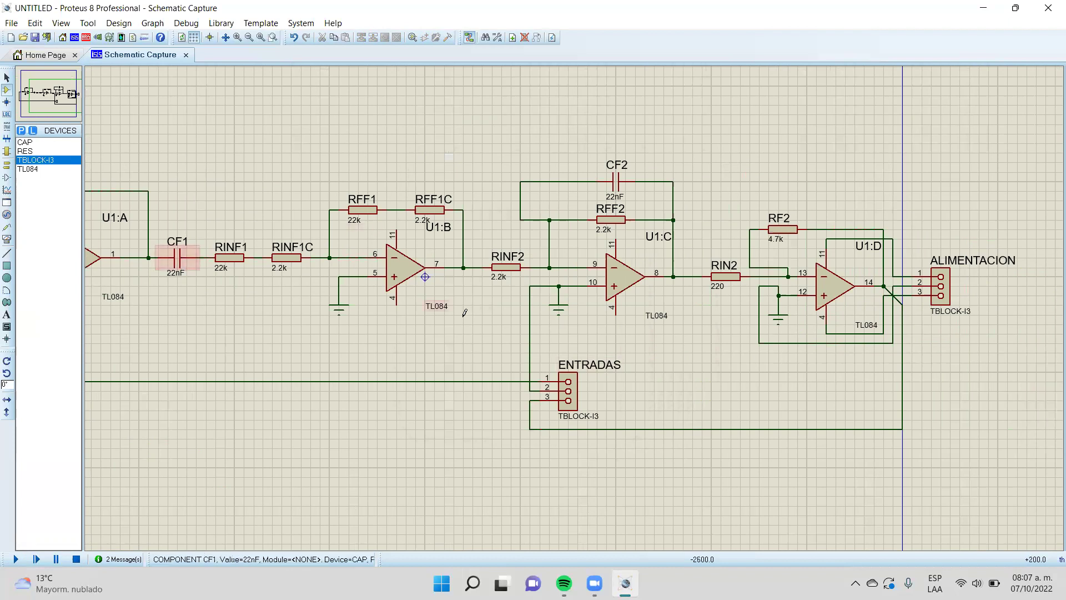
Switch to the PCB layout and set the board's maximum width and height to 10 cm each
{"action": "left_click", "coordinate": [87, 39]}
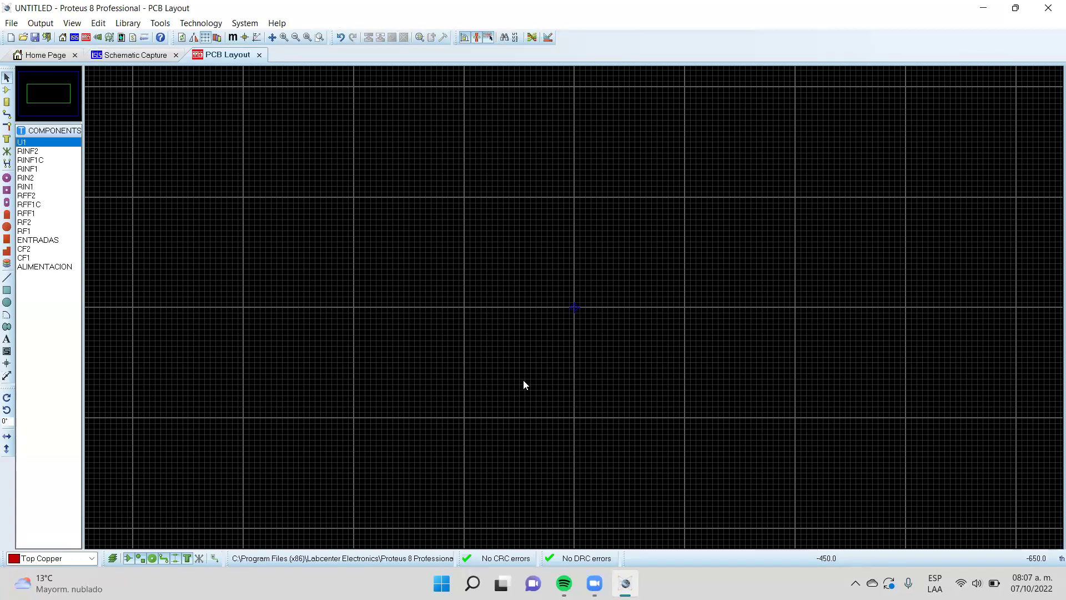
{"action": "left_click", "coordinate": [203, 23]}
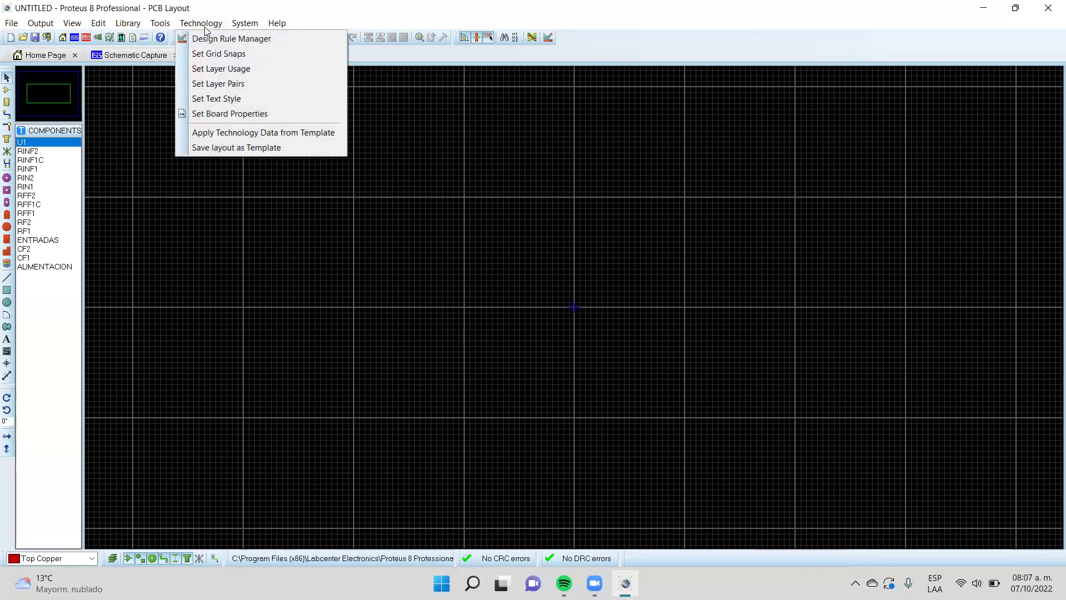
{"action": "left_click", "coordinate": [244, 114]}
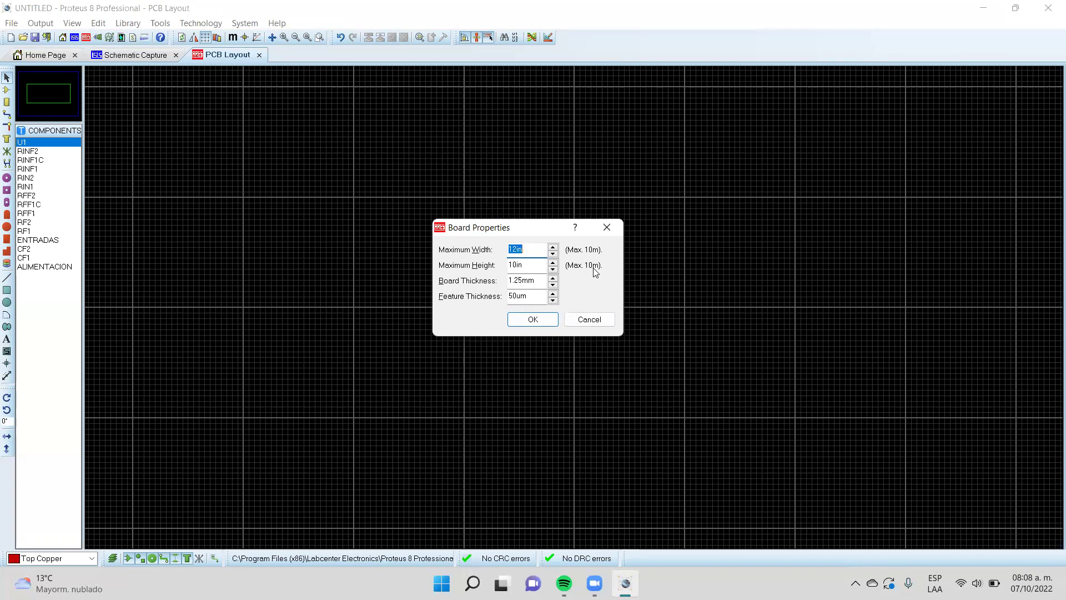
{"action": "type", "text": "10cm"}
{"action": "key", "text": "Tab"}
{"action": "type", "text": "1"}
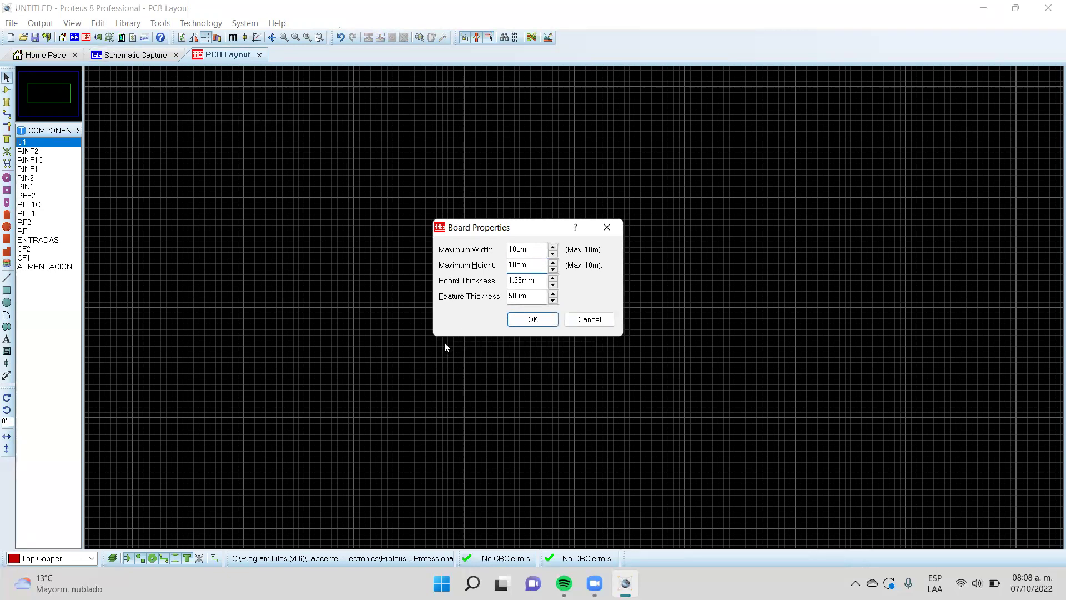
{"action": "left_click", "coordinate": [526, 323]}
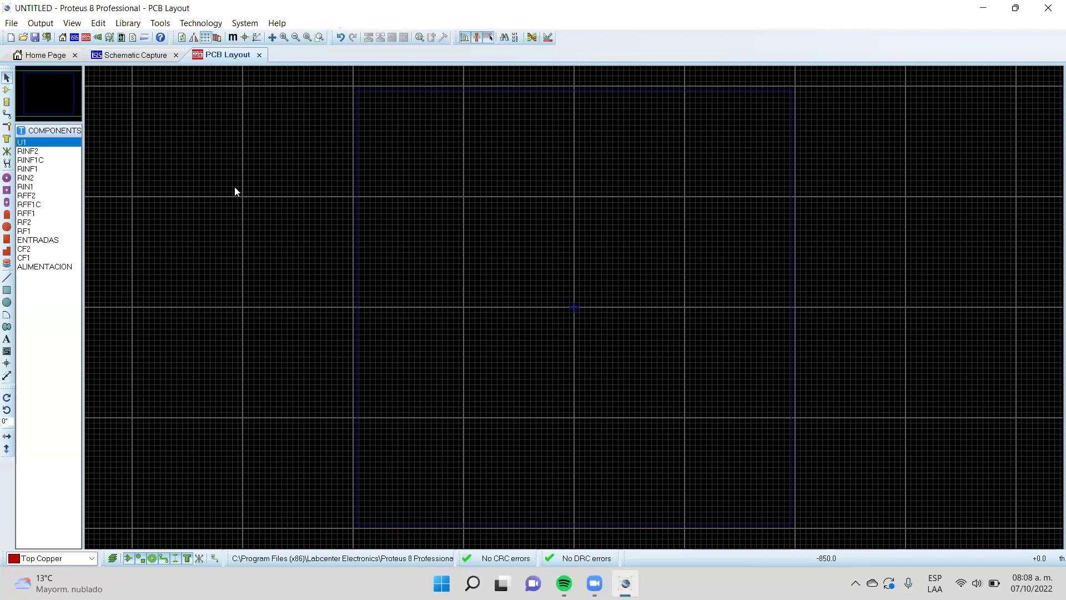
Draw a rectangle on the Board Edge layer just inside the blue work area outline
{"action": "left_click", "coordinate": [10, 291]}
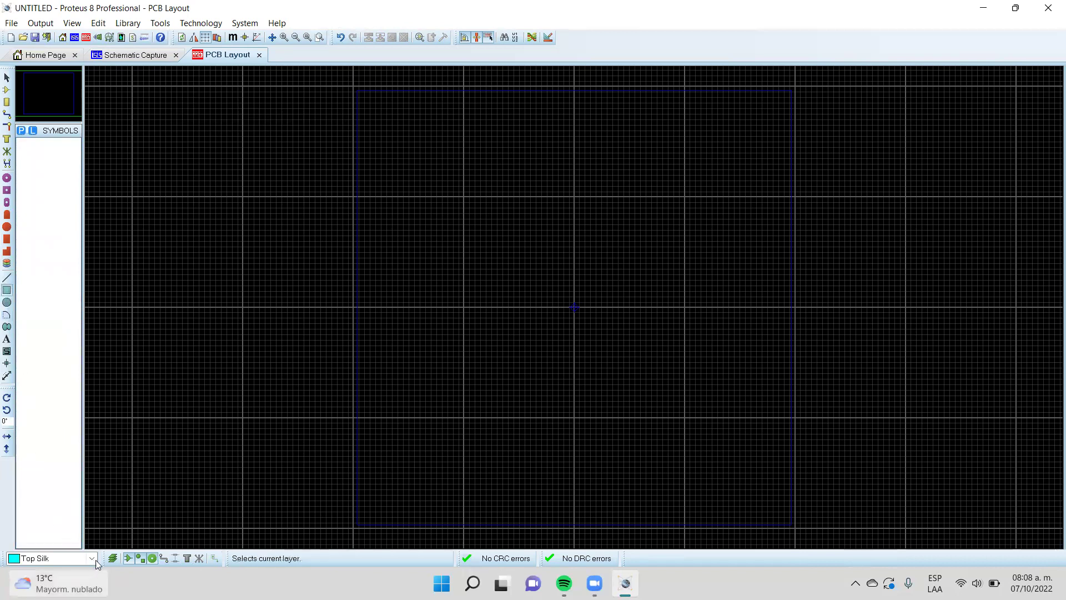
{"action": "left_click", "coordinate": [56, 558]}
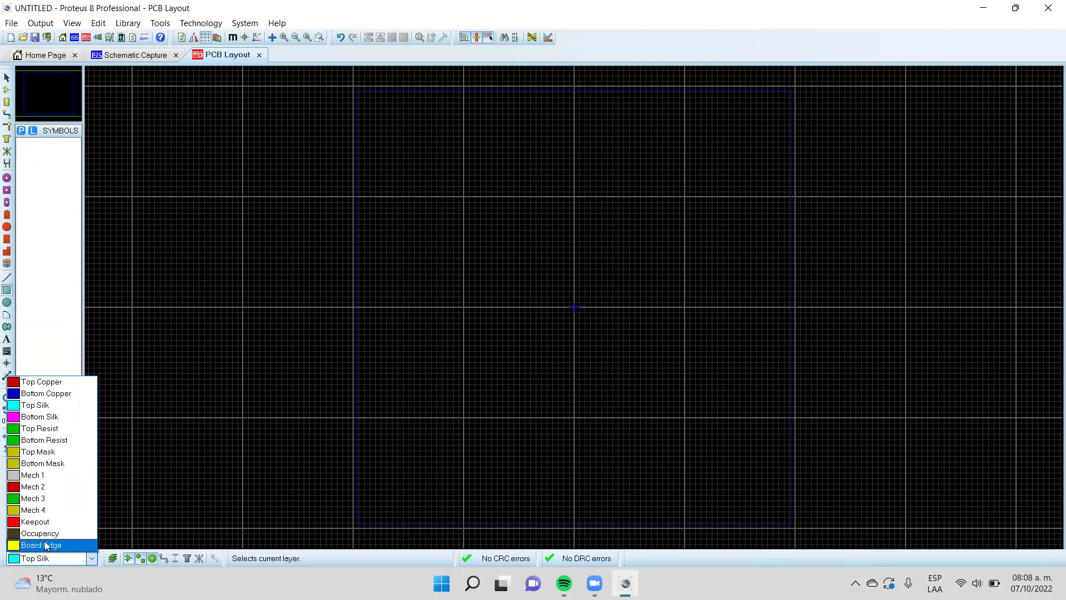
{"action": "left_click", "coordinate": [56, 546]}
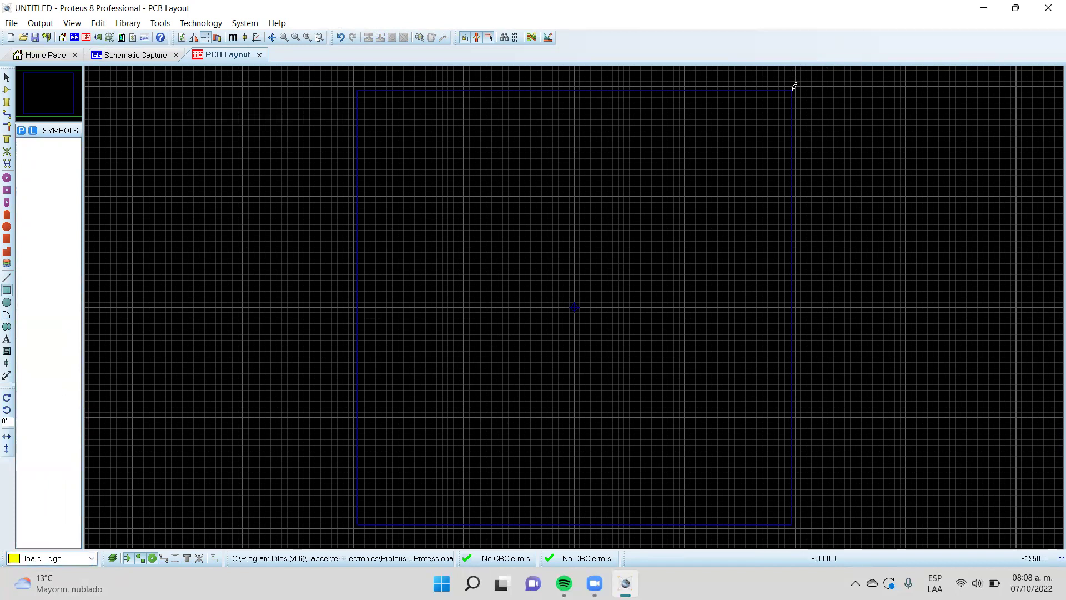
{"action": "left_click", "coordinate": [792, 87]}
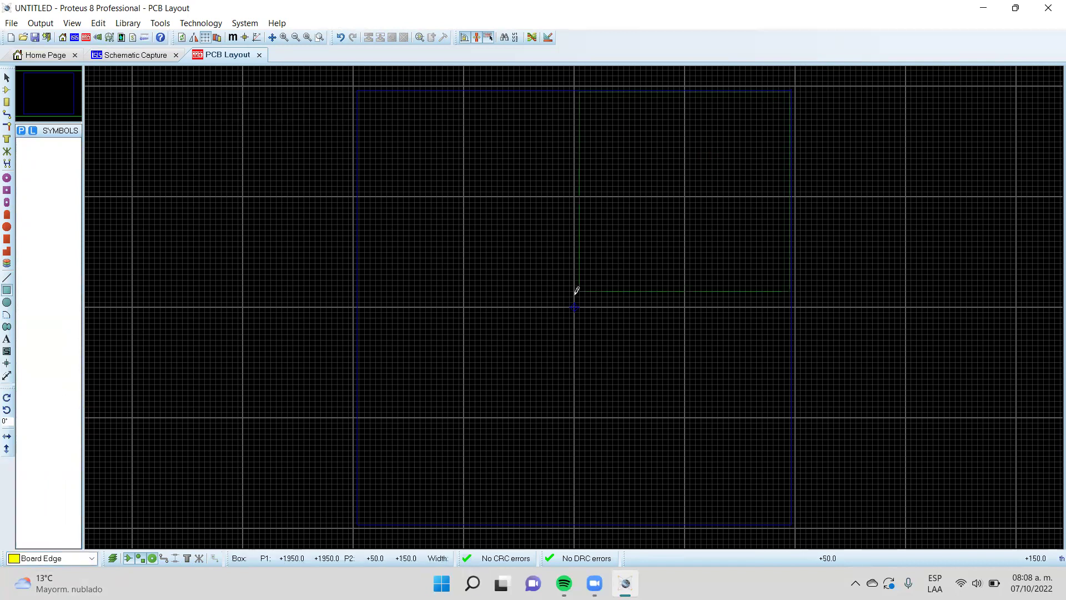
{"action": "left_click", "coordinate": [360, 523]}
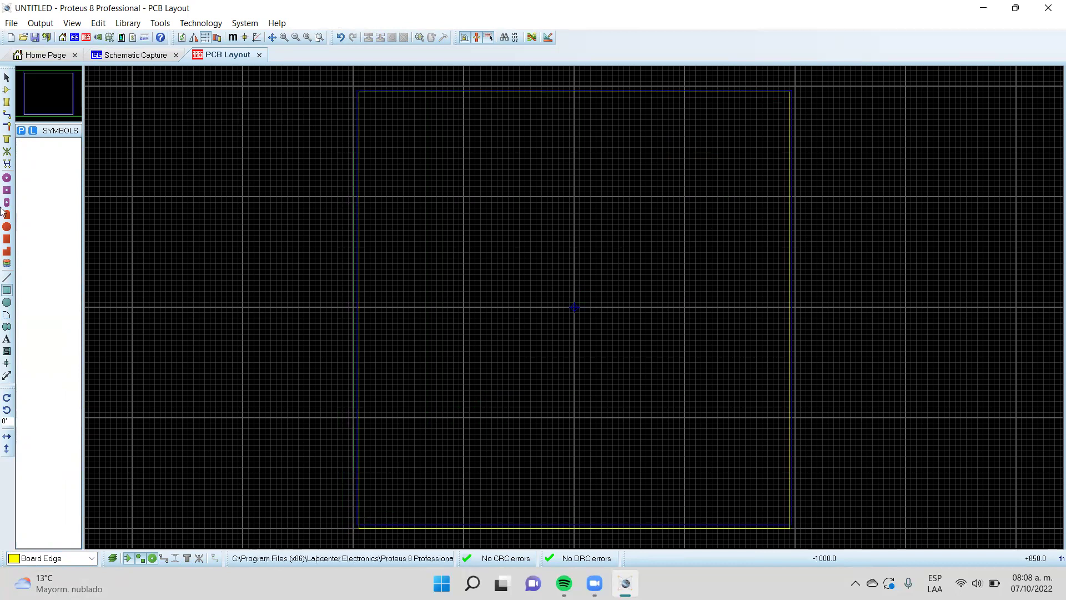
Place the ALIMENTACION terminal block in the board's upper-left corner and the U1 TL084 package near the board's centre
{"action": "left_click", "coordinate": [7, 89]}
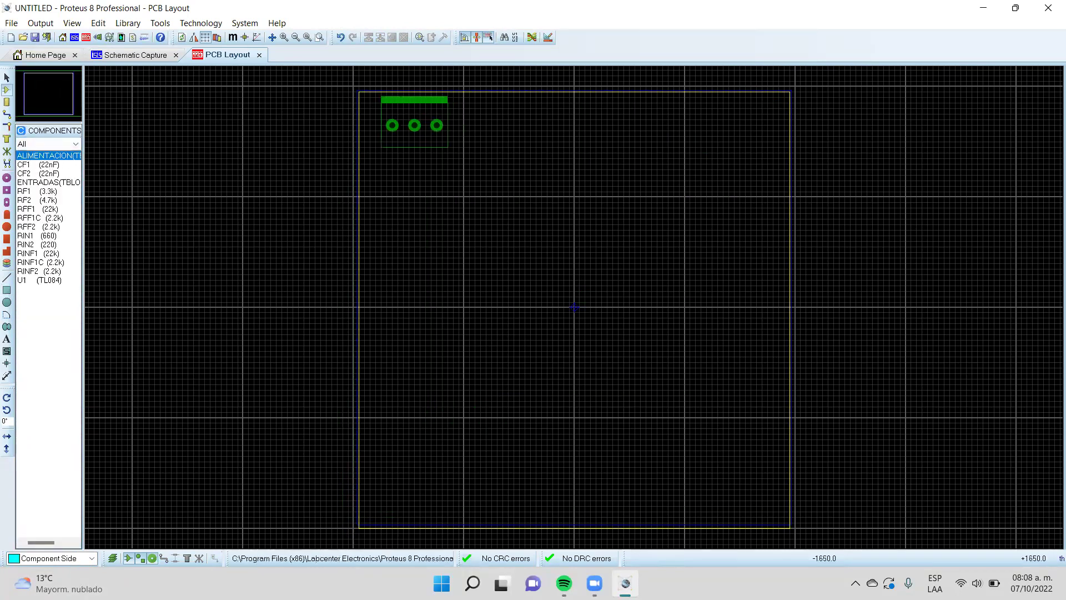
{"action": "left_click", "coordinate": [386, 126]}
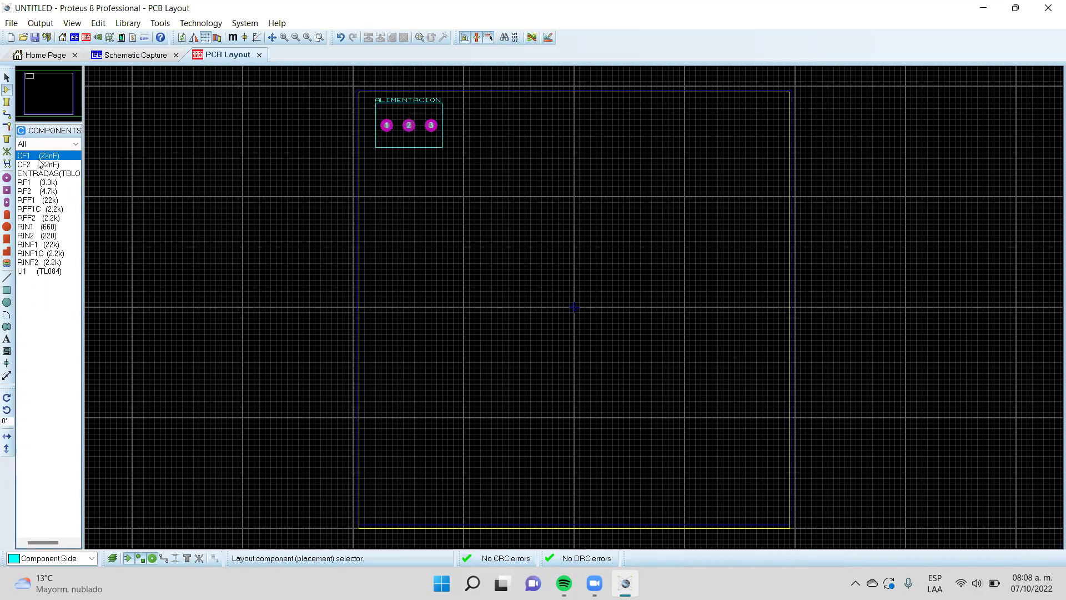
{"action": "left_click", "coordinate": [43, 271]}
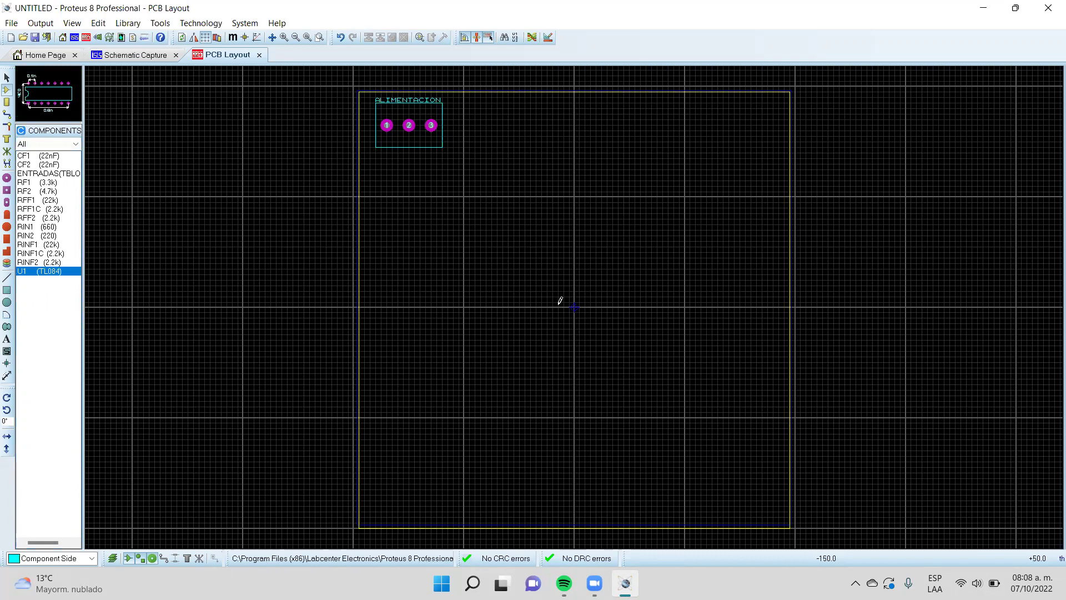
{"action": "left_click", "coordinate": [461, 288]}
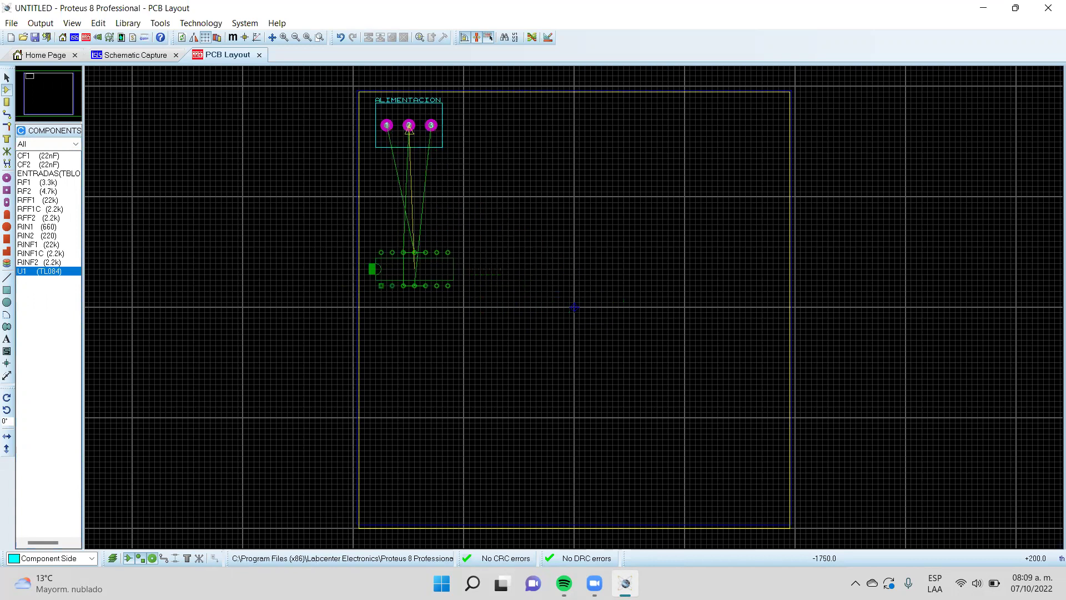
{"action": "left_click", "coordinate": [526, 281]}
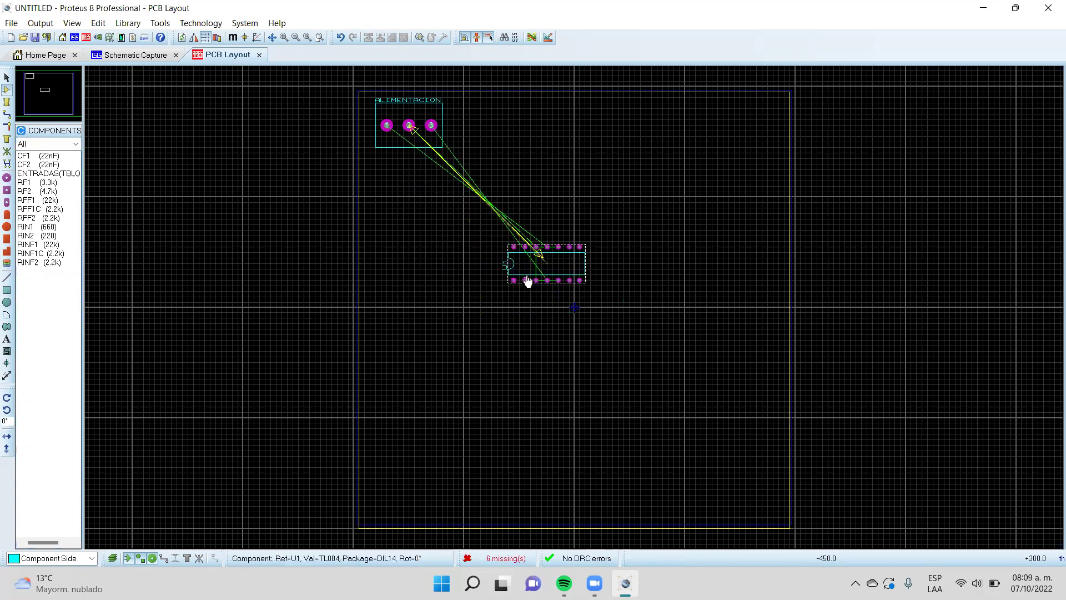
Rotate U1 90 degrees anti-clockwise and move it directly below the ALIMENTACION terminal block
{"action": "right_click", "coordinate": [532, 273]}
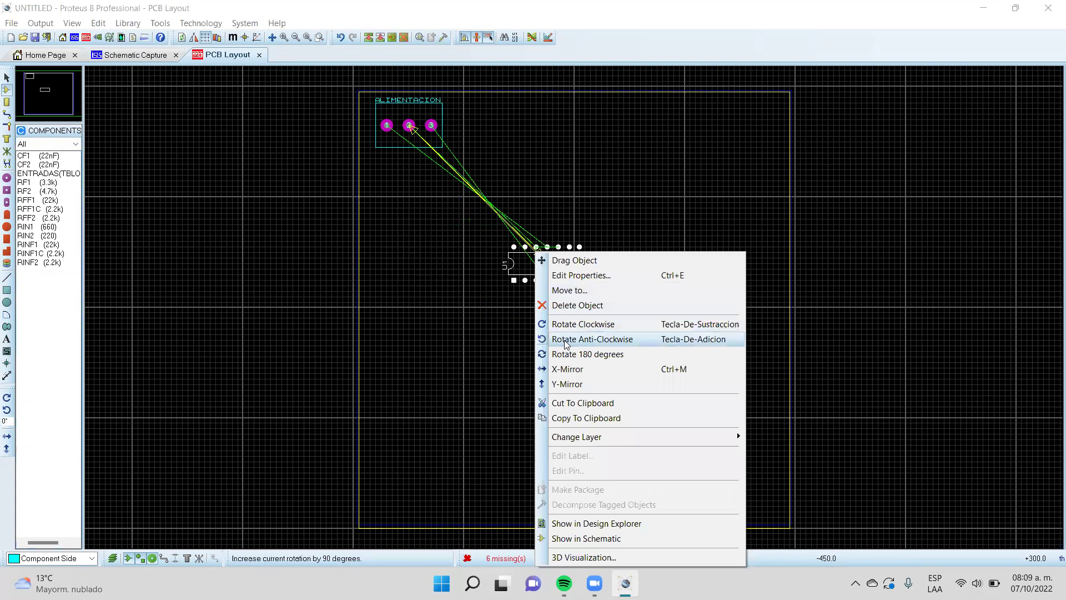
{"action": "left_click", "coordinate": [565, 339]}
{"action": "left_click_drag", "start_coordinate": [534, 270], "coordinate": [408, 261]}
{"action": "double_click", "coordinate": [408, 261]}
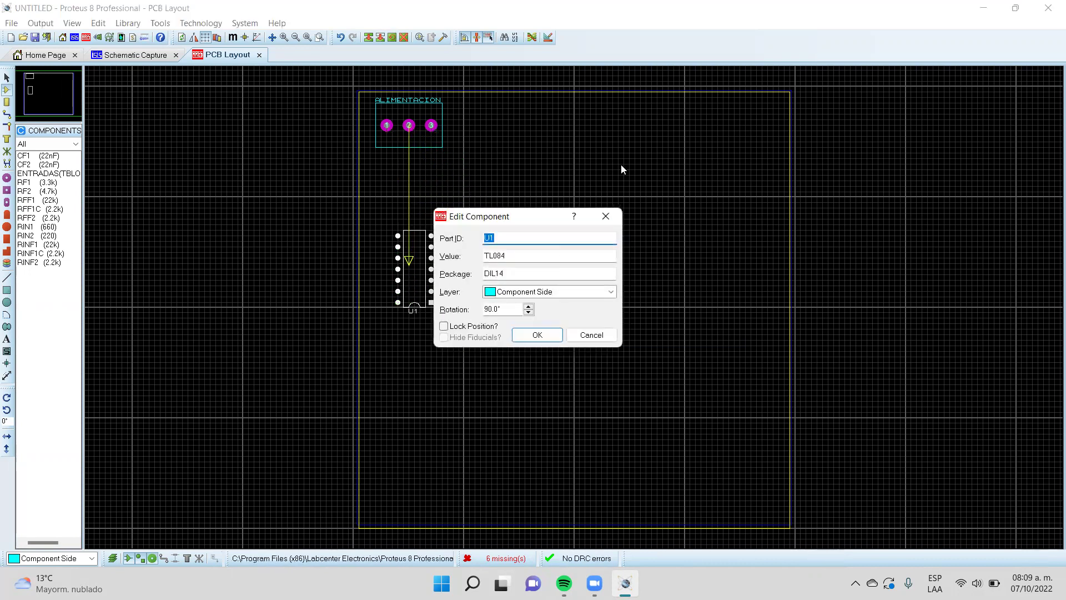
{"action": "left_click", "coordinate": [606, 217]}
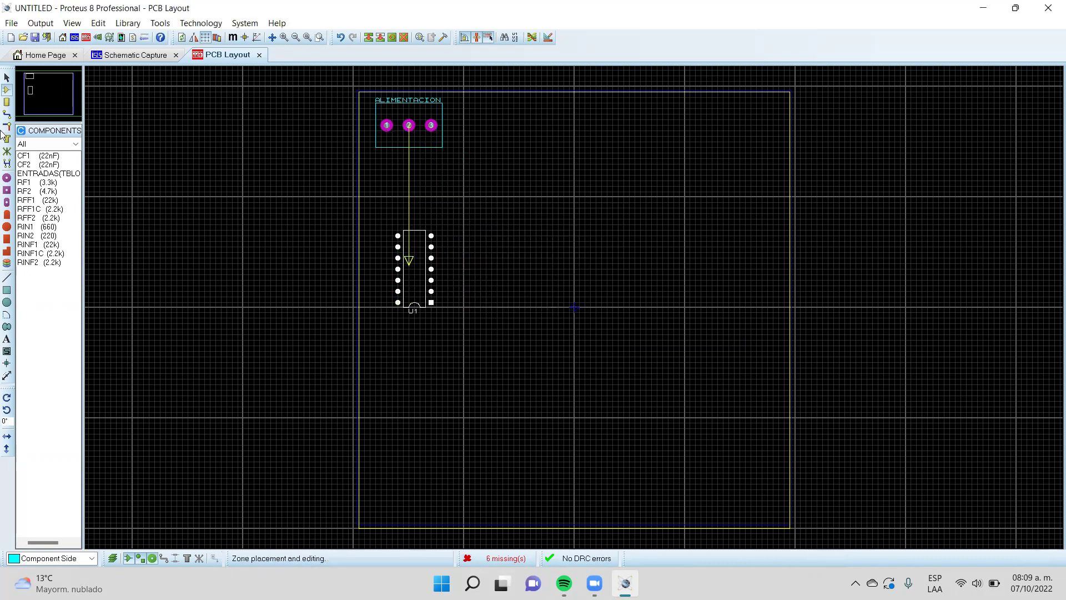
Place the ENTRADAS terminal block to the right of ALIMENTACION and line up both blocks' pads in one row
{"action": "left_click", "coordinate": [34, 173]}
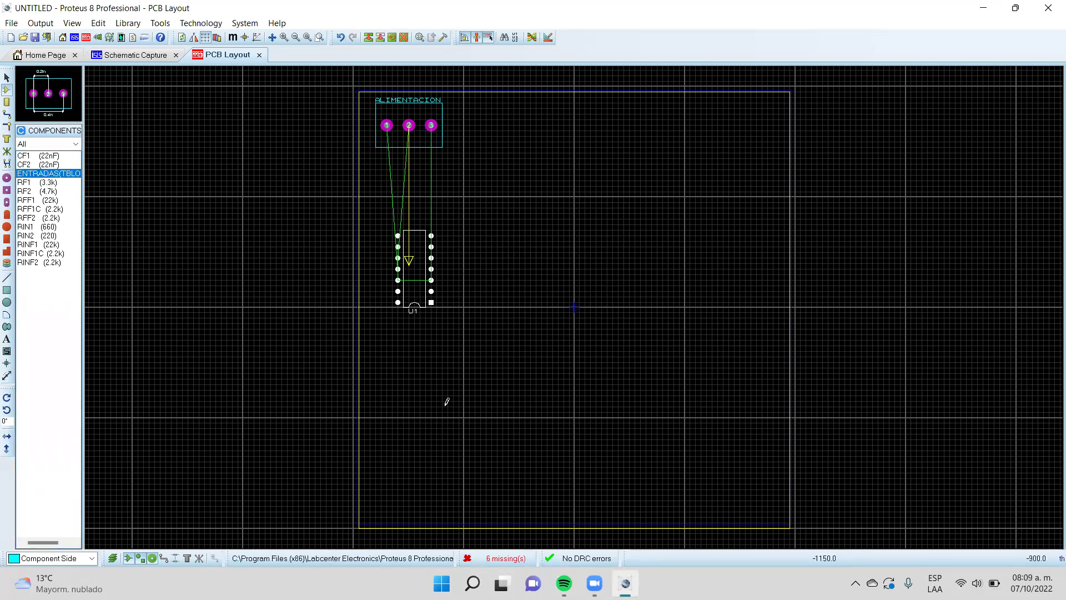
{"action": "left_click_drag", "start_coordinate": [475, 360], "coordinate": [463, 124]}
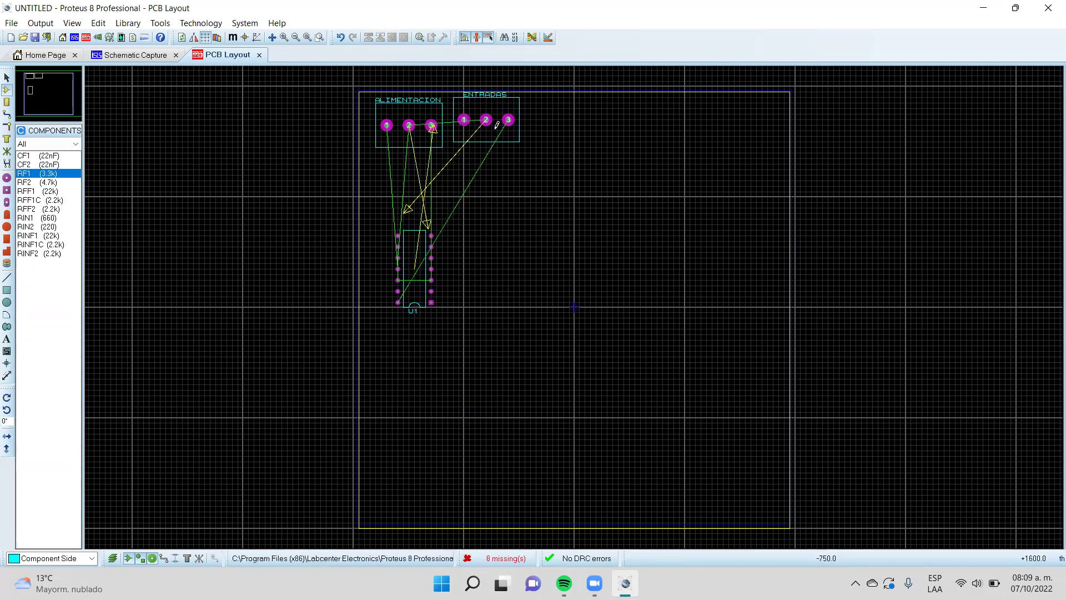
{"action": "left_click", "coordinate": [492, 104]}
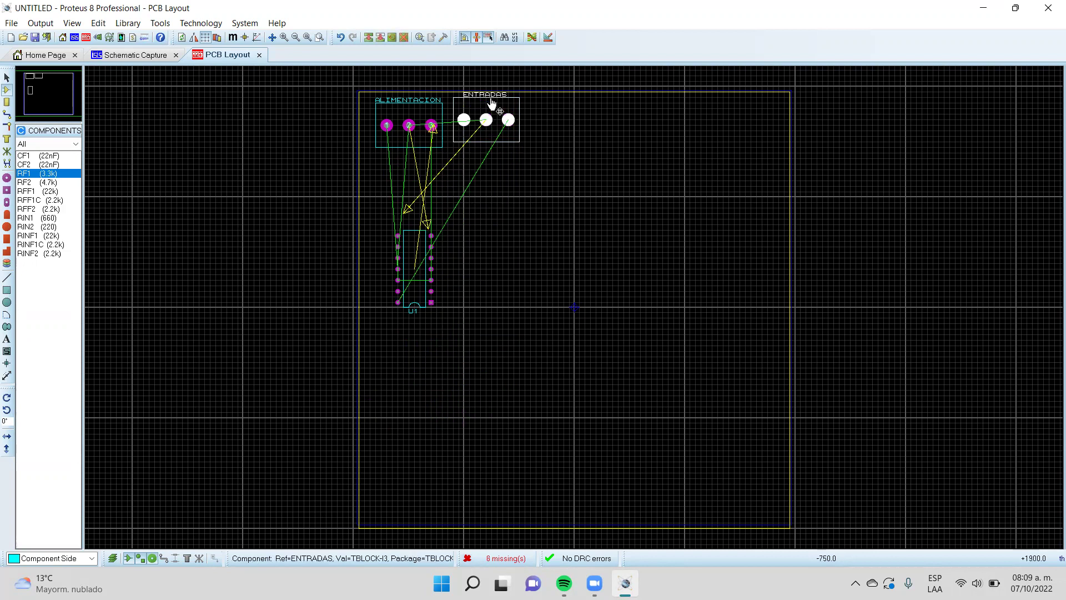
{"action": "left_click", "coordinate": [486, 97]}
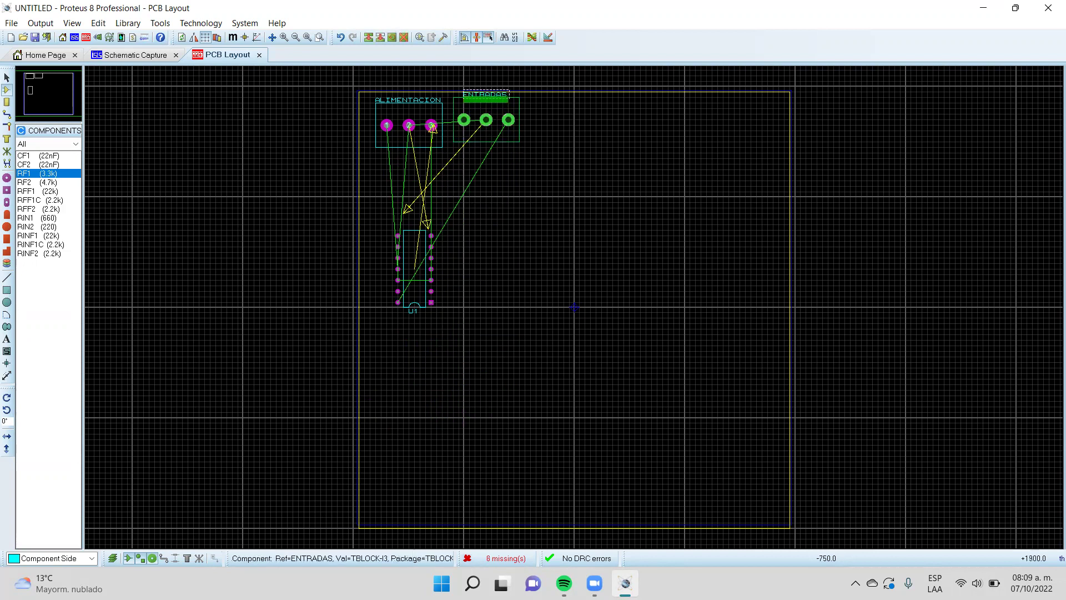
{"action": "double_click", "coordinate": [522, 111]}
{"action": "key", "text": "Return"}
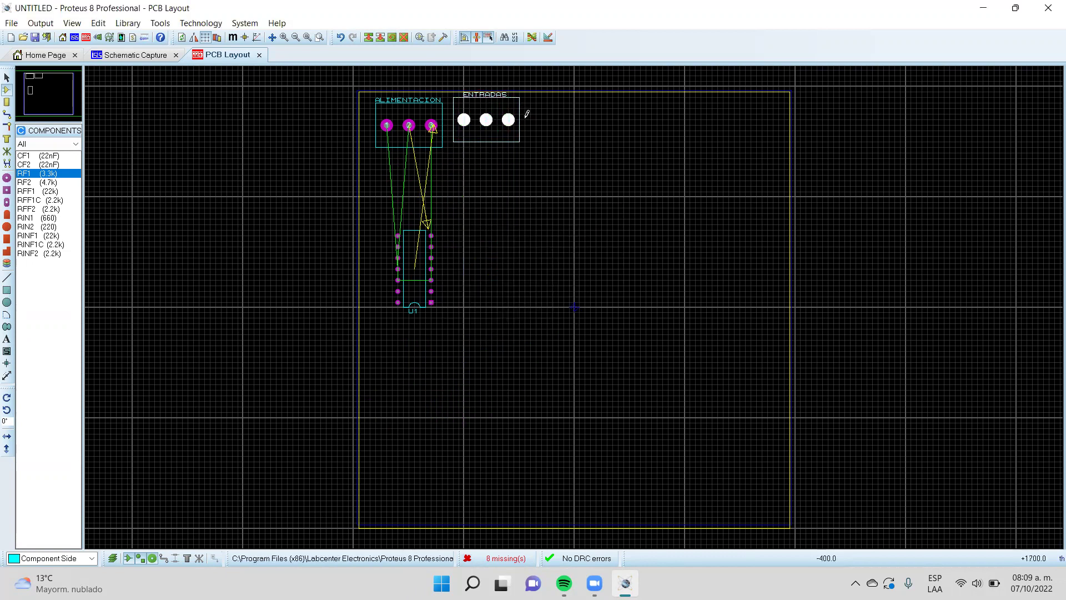
{"action": "double_click", "coordinate": [525, 118]}
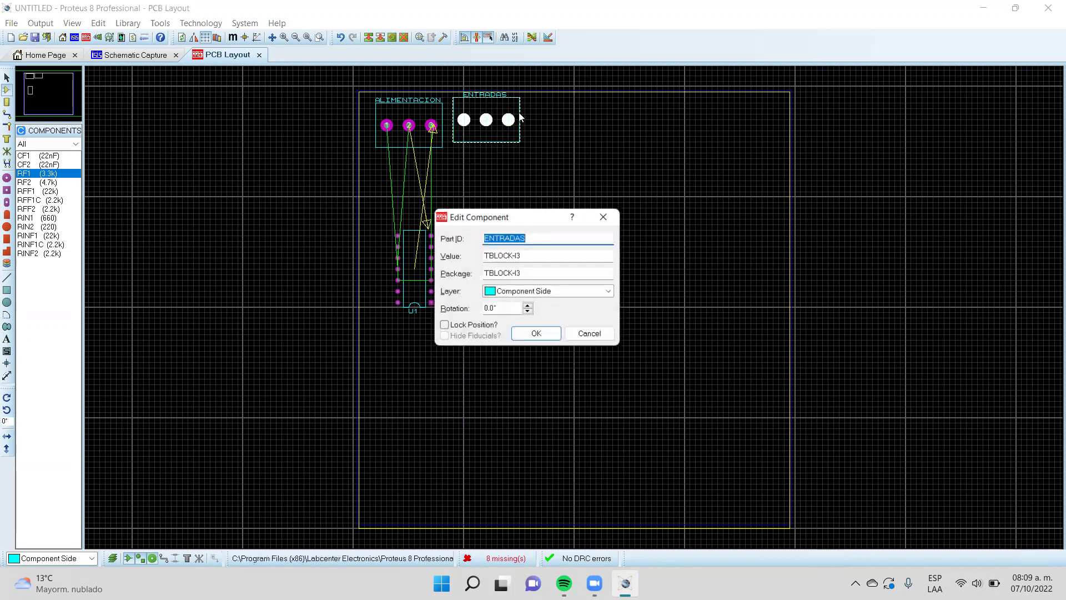
{"action": "left_click", "coordinate": [606, 217]}
{"action": "left_click_drag", "start_coordinate": [524, 118], "coordinate": [523, 115]}
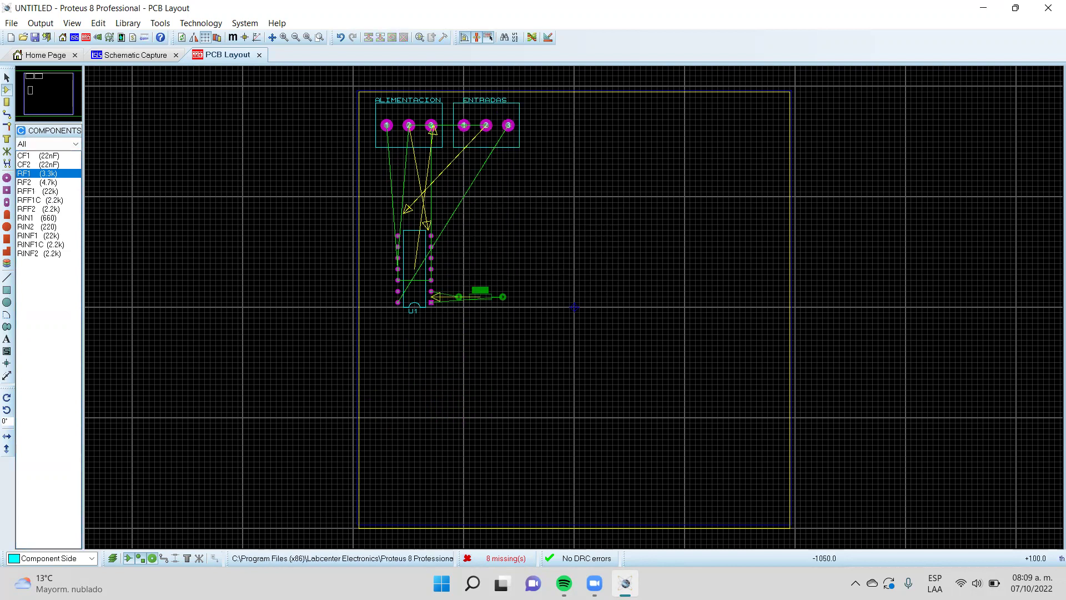
Place resistor RF1 horizontally to the right of U1's lower pins
{"action": "left_click", "coordinate": [455, 291]}
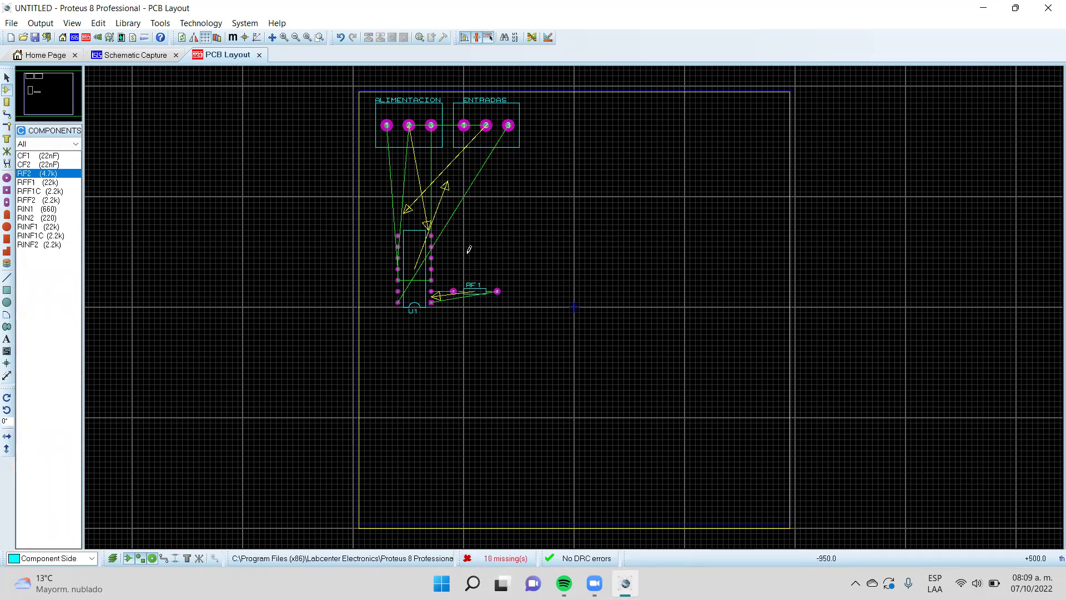
Place resistors RIN1 and RFF1 horizontally above RF1, to the right of the U1 package
{"action": "left_click", "coordinate": [38, 183]}
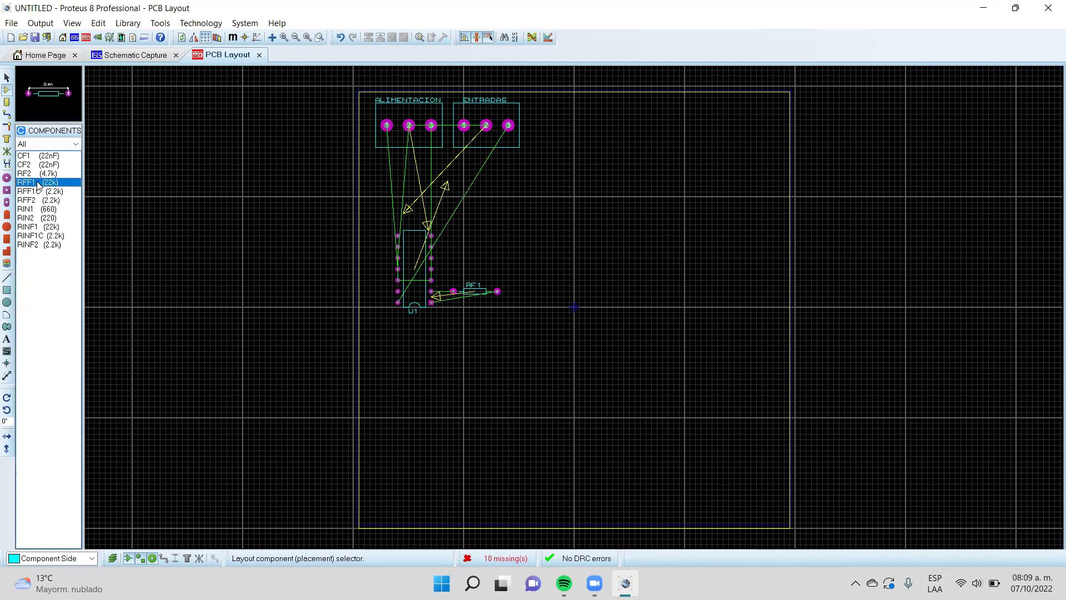
{"action": "left_click", "coordinate": [41, 210]}
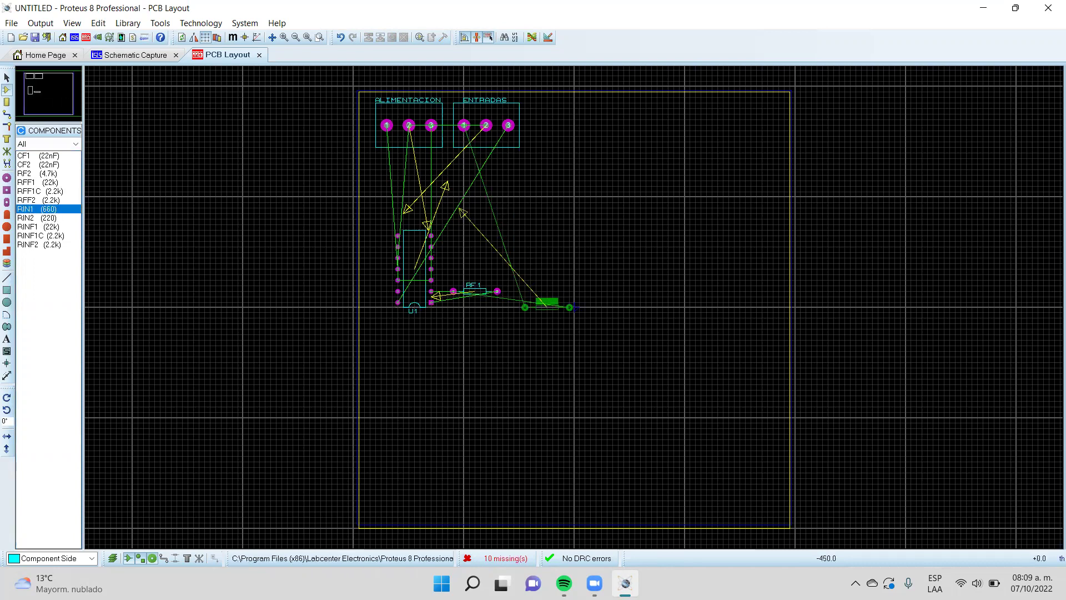
{"action": "left_click", "coordinate": [447, 264]}
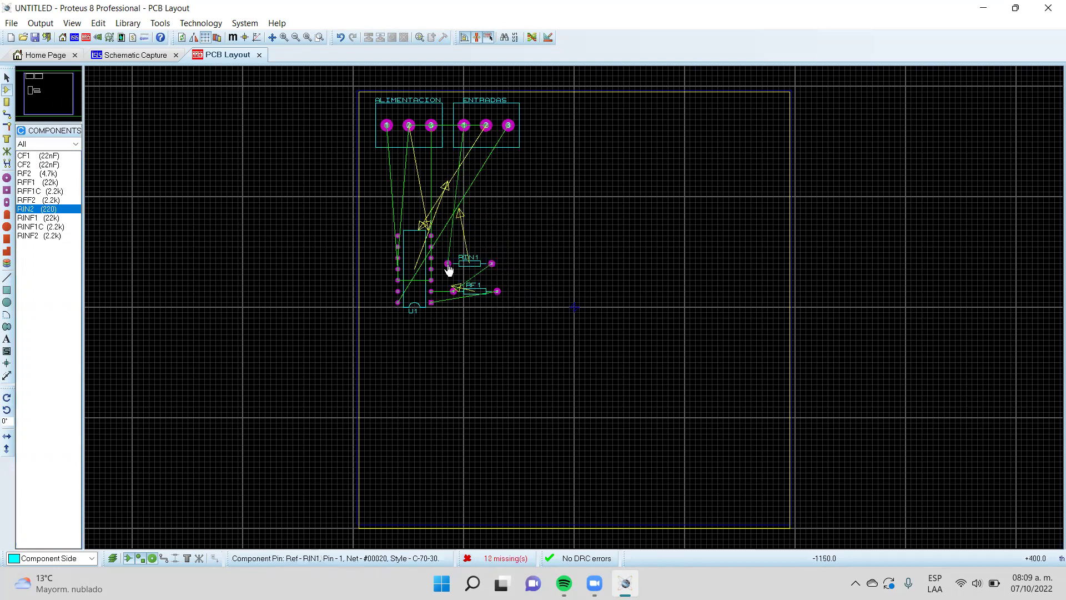
{"action": "left_click", "coordinate": [37, 183]}
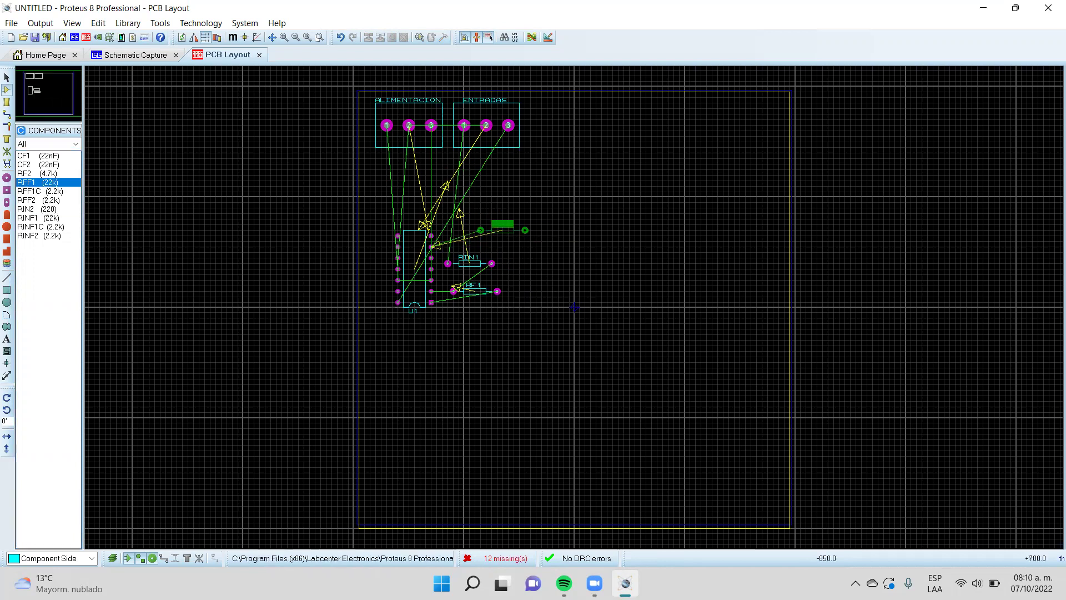
{"action": "left_click", "coordinate": [470, 230]}
{"action": "scroll", "coordinate": [469, 230], "scroll_direction": "up", "scroll_amount": 1}
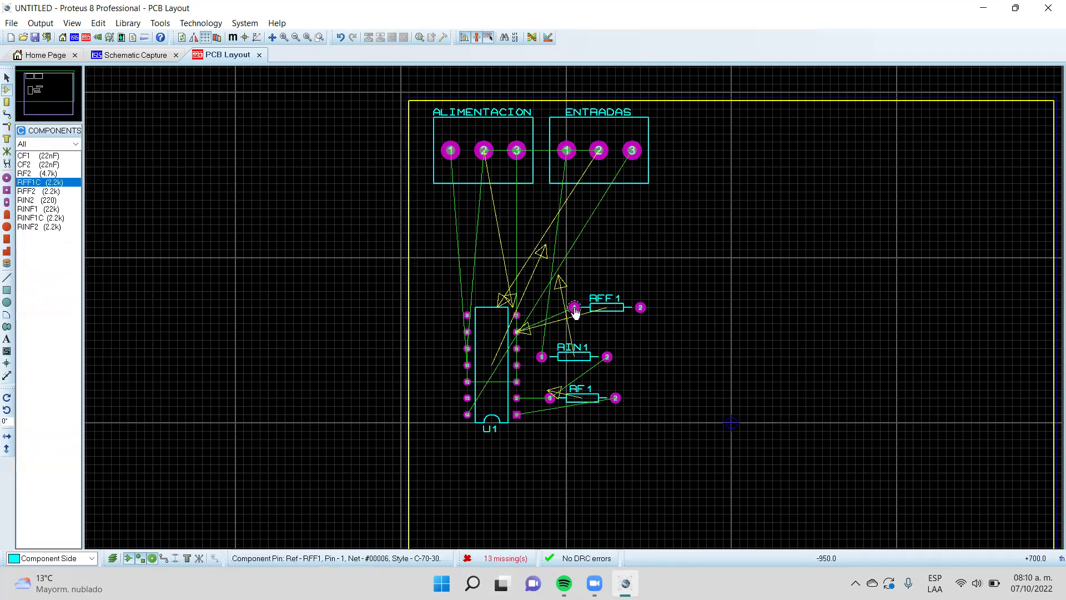
{"action": "scroll", "coordinate": [575, 312], "scroll_direction": "up", "scroll_amount": 2}
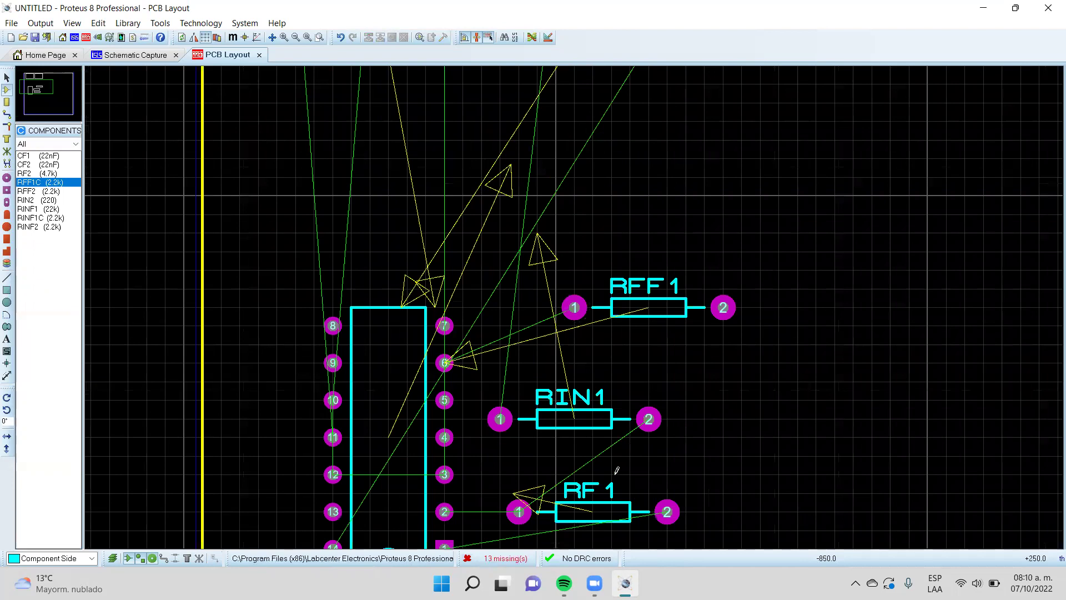
{"action": "scroll", "coordinate": [577, 371], "scroll_direction": "down", "scroll_amount": 3}
Rotate RF1 90 degrees clockwise and move it just below and to the right of U1's pin 1
{"action": "right_click", "coordinate": [598, 396]}
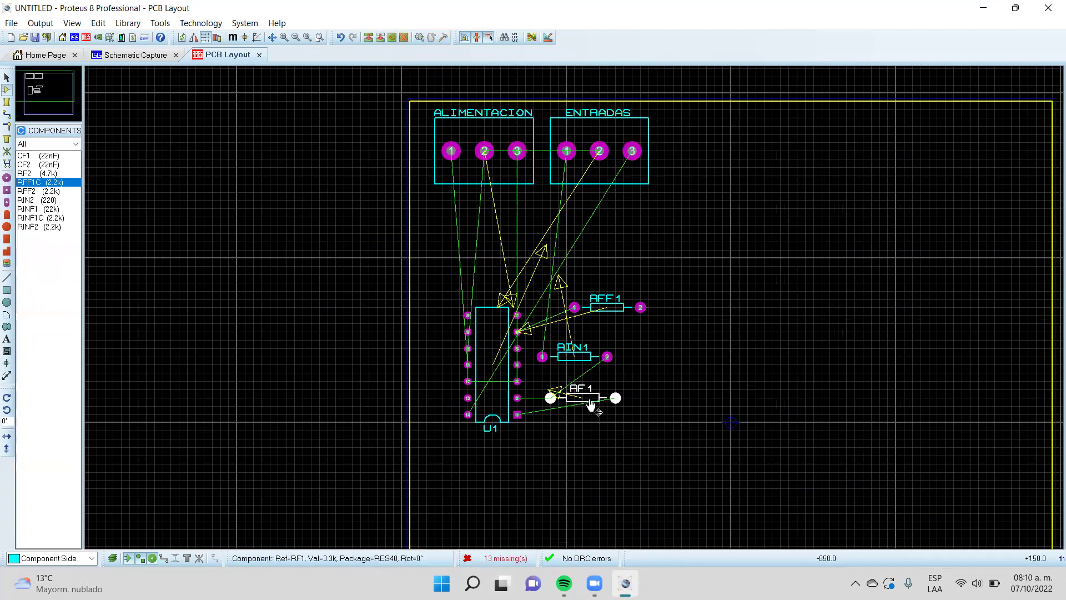
{"action": "left_click", "coordinate": [638, 158]}
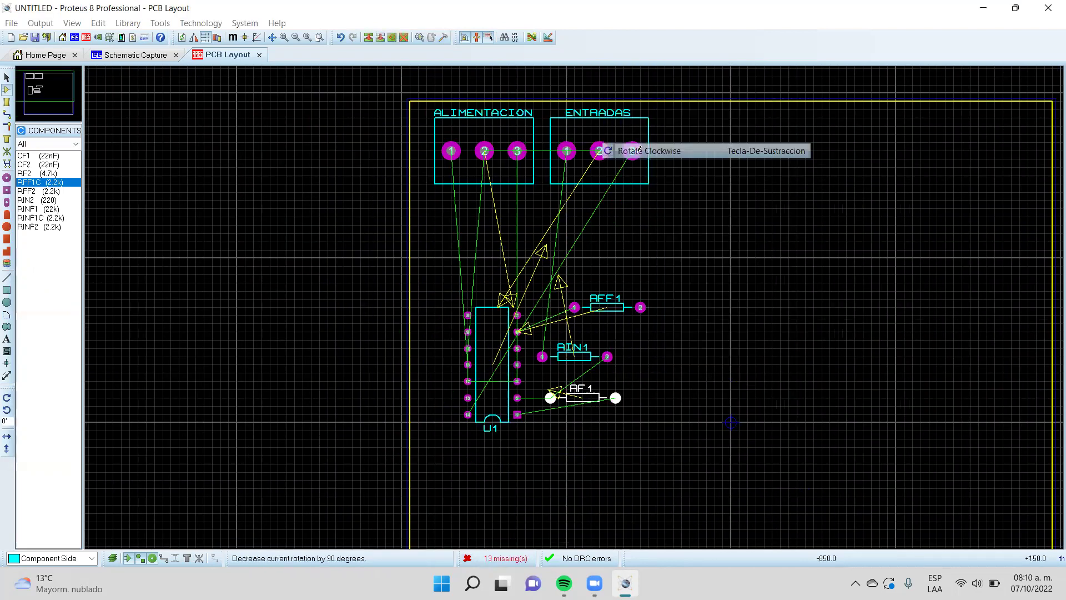
{"action": "left_click", "coordinate": [582, 400]}
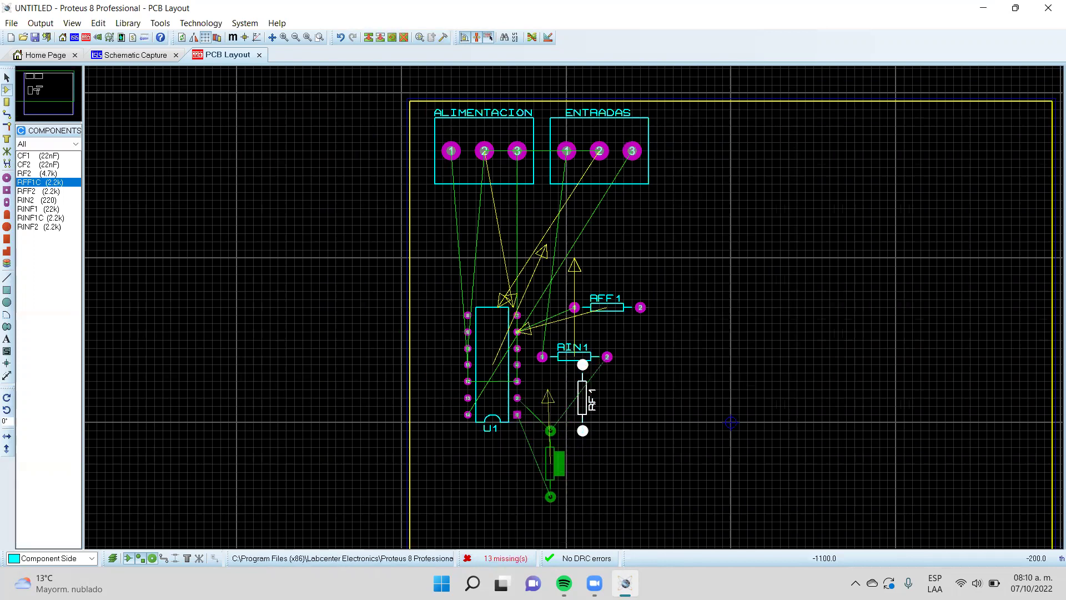
{"action": "left_click", "coordinate": [552, 464]}
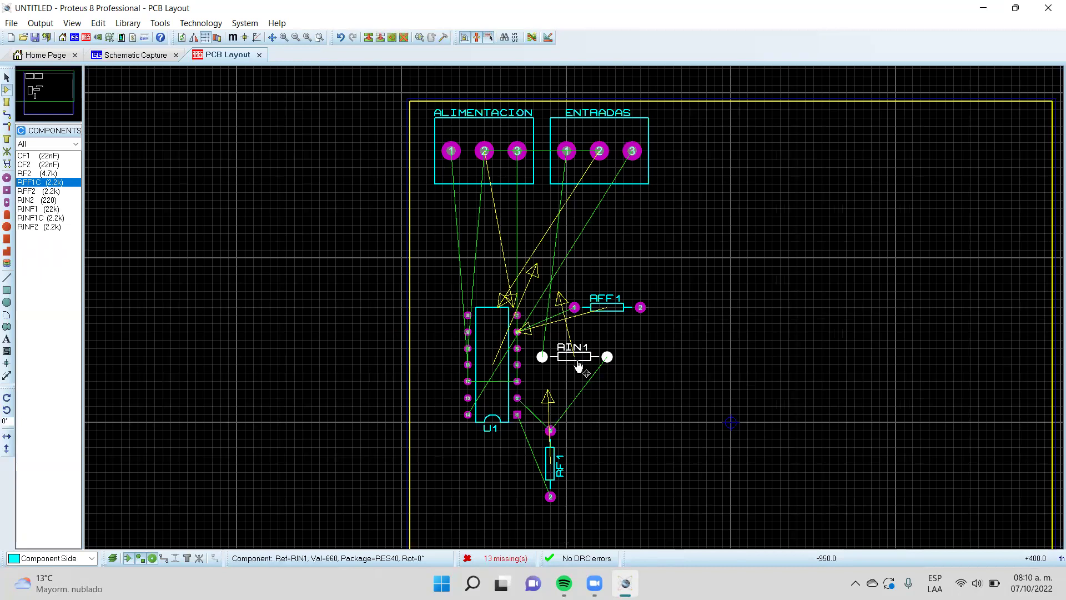
Rotate RIN1 90 degrees clockwise and move it so its lower pad lines up with RF1's upper pad
{"action": "right_click", "coordinate": [578, 366]}
{"action": "left_click", "coordinate": [622, 111]}
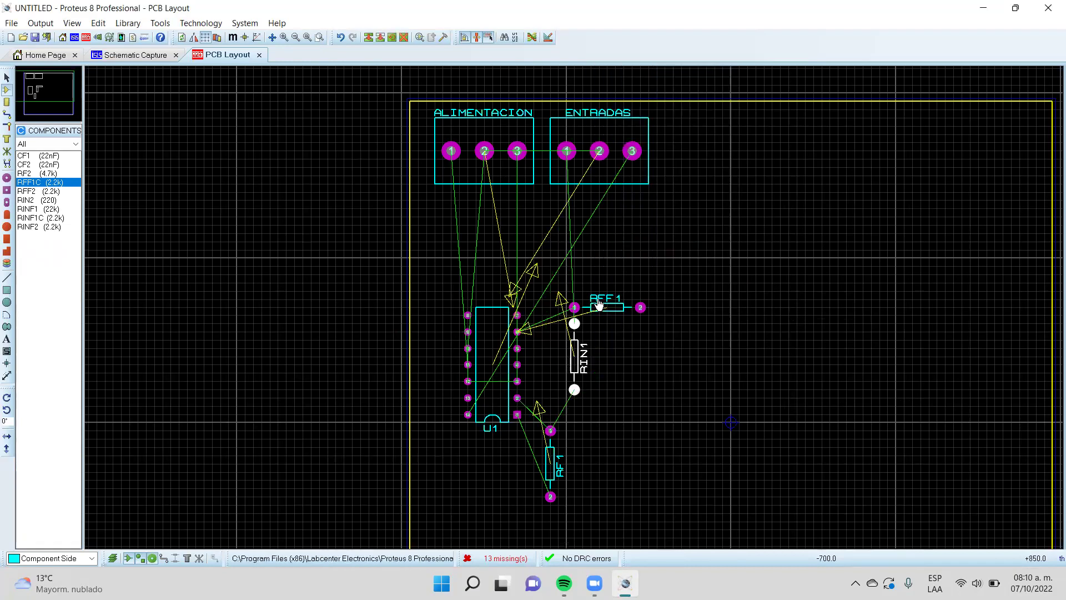
{"action": "left_click_drag", "start_coordinate": [575, 356], "coordinate": [592, 405]}
{"action": "left_click", "coordinate": [597, 400]}
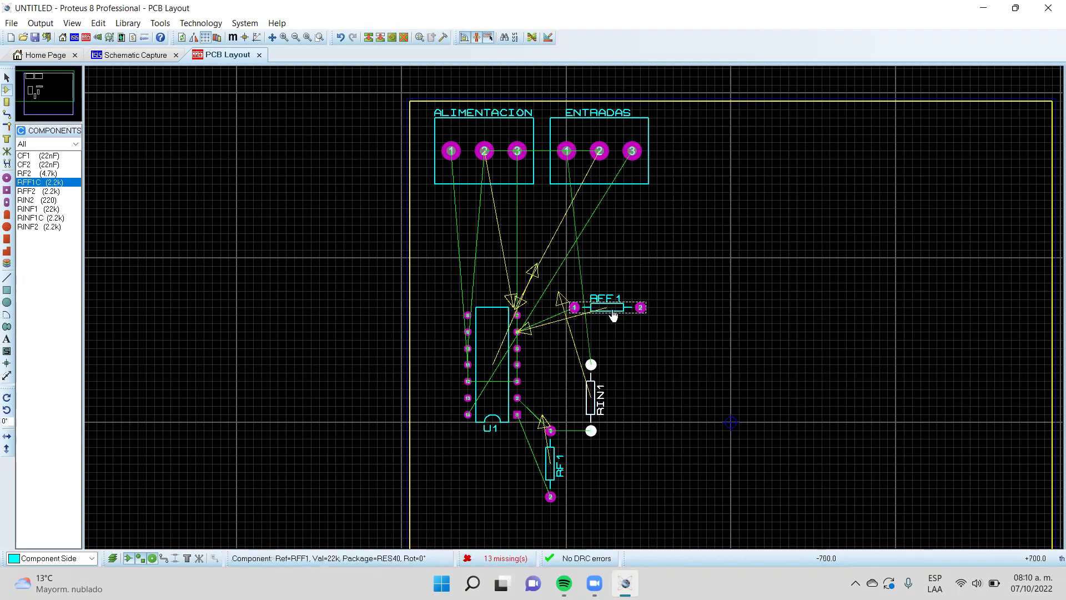
Rotate RFF1 90 degrees clockwise and place RFF1C horizontally above U1, turned 180 degrees
{"action": "right_click", "coordinate": [619, 302]}
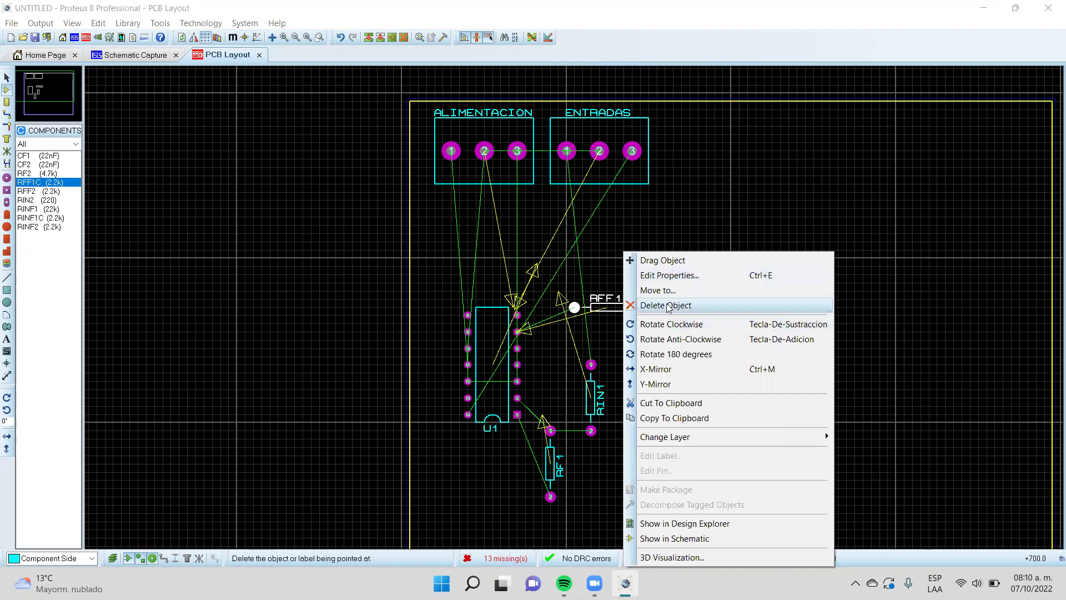
{"action": "left_click", "coordinate": [669, 324]}
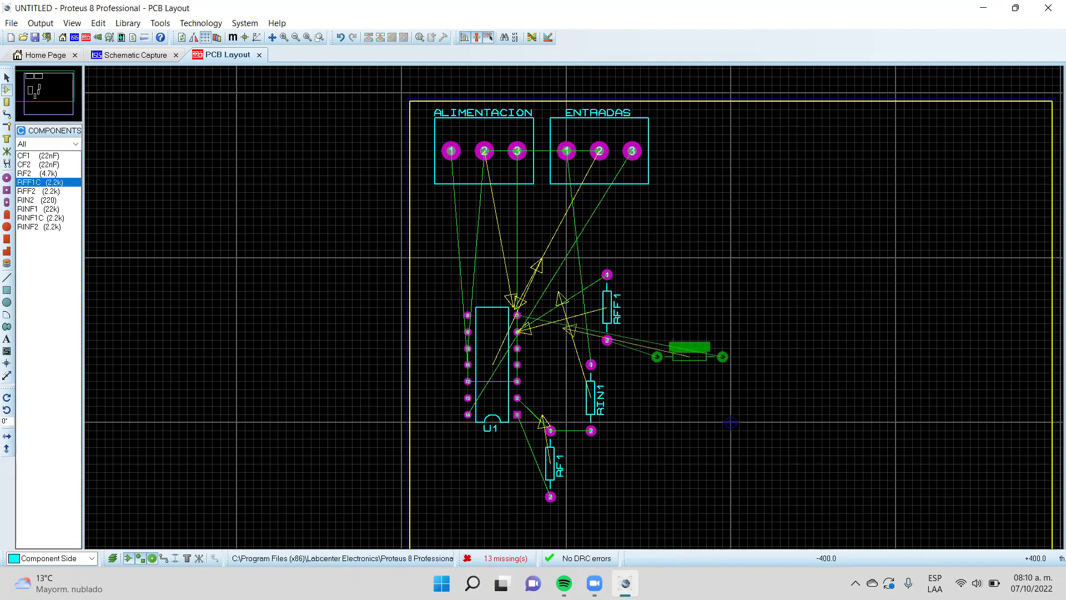
{"action": "left_click", "coordinate": [509, 272]}
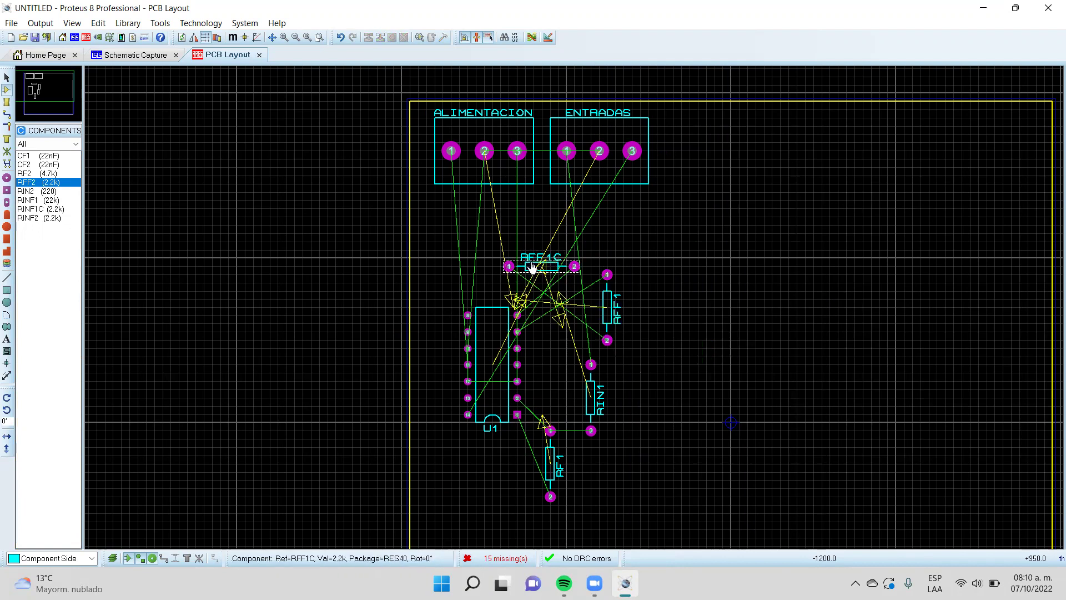
{"action": "right_click", "coordinate": [532, 268]}
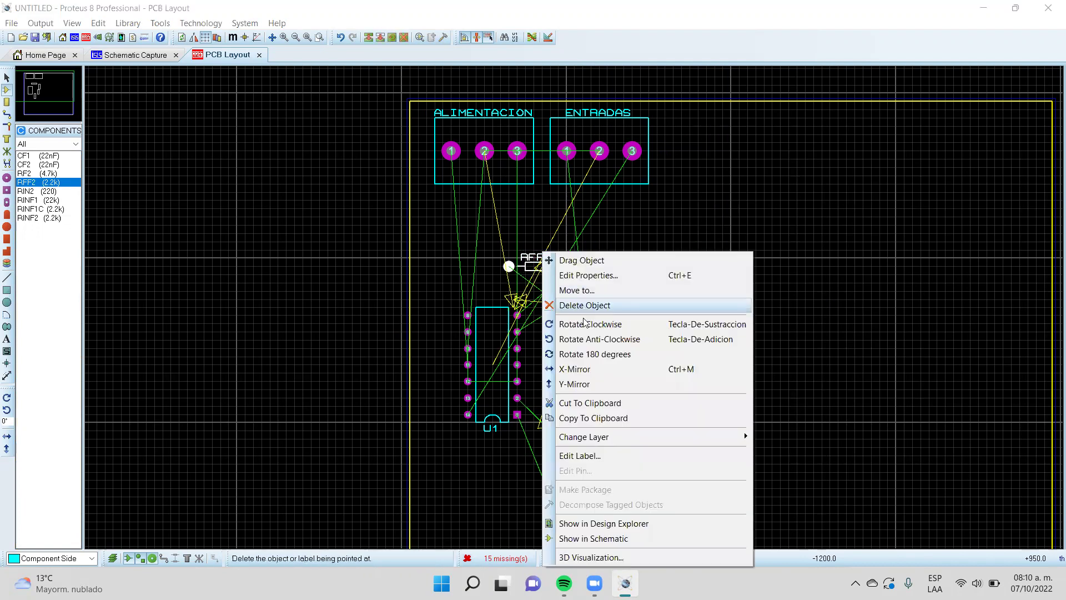
{"action": "left_click", "coordinate": [578, 353]}
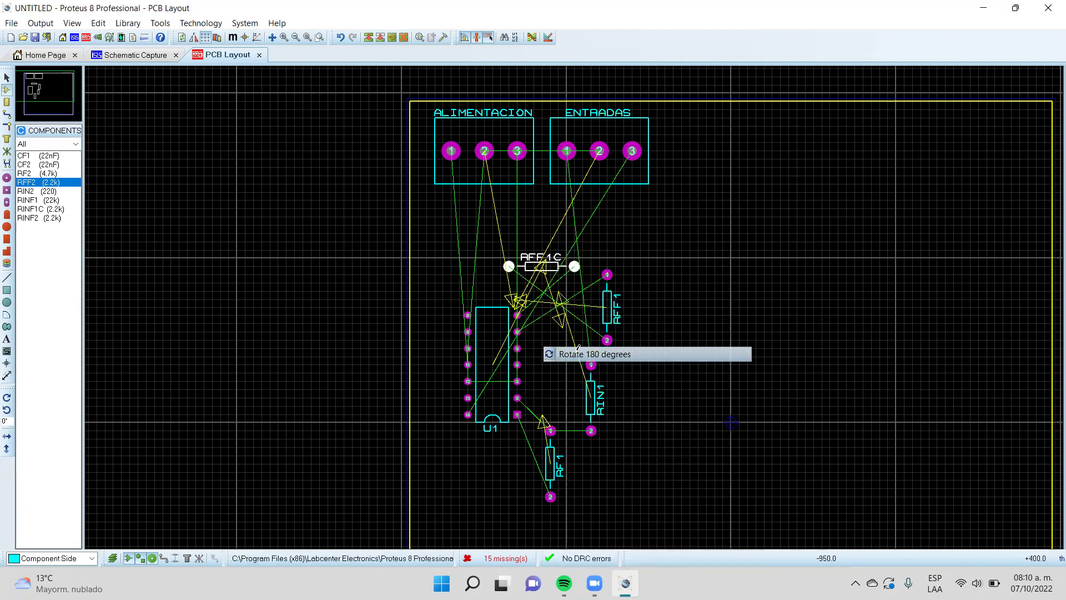
Move RFF1 closer to U1, under RFF1C's pin 1, and rotate it 180 degrees
{"action": "left_click", "coordinate": [606, 316]}
{"action": "left_click_drag", "start_coordinate": [606, 316], "coordinate": [577, 332]}
{"action": "right_click", "coordinate": [586, 331]}
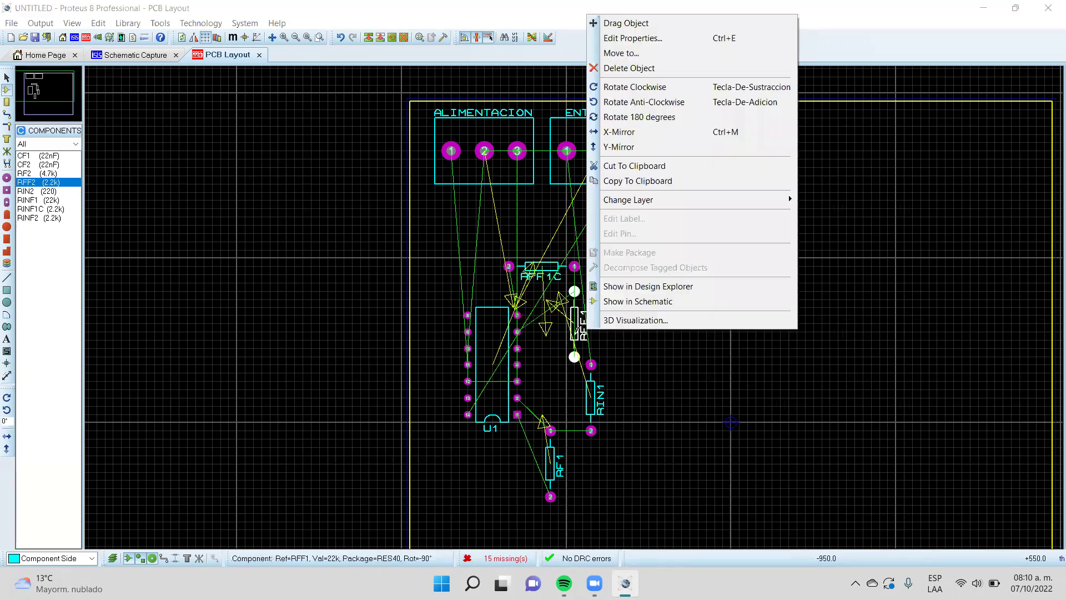
{"action": "left_click", "coordinate": [609, 117]}
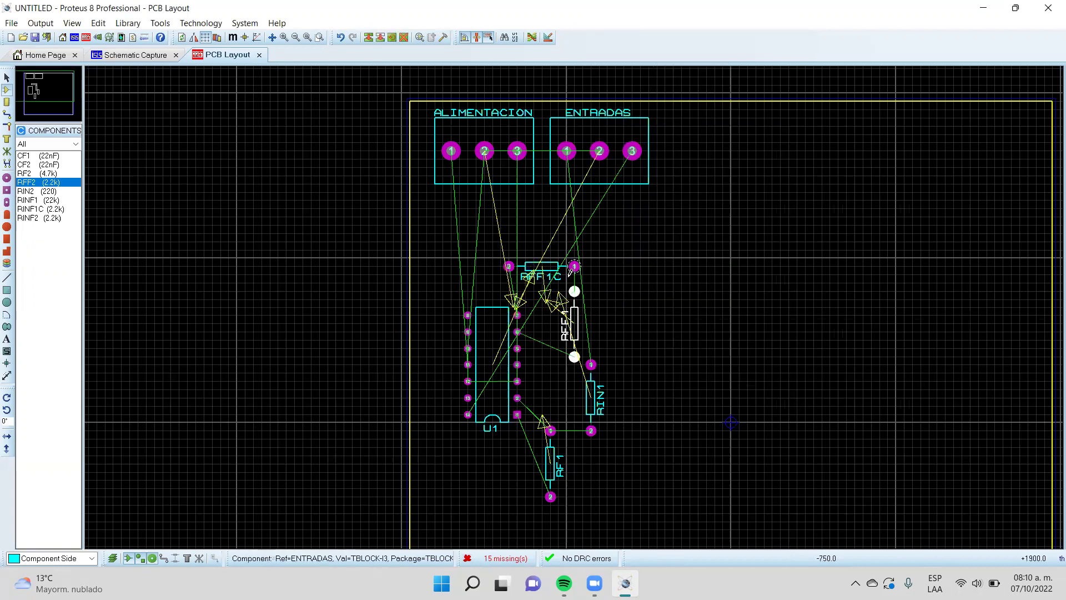
Shift RFF1C down and left and RFF1 slightly up so RFF1C's pin 1 aligns with RFF1's pin 2
{"action": "left_click", "coordinate": [535, 271]}
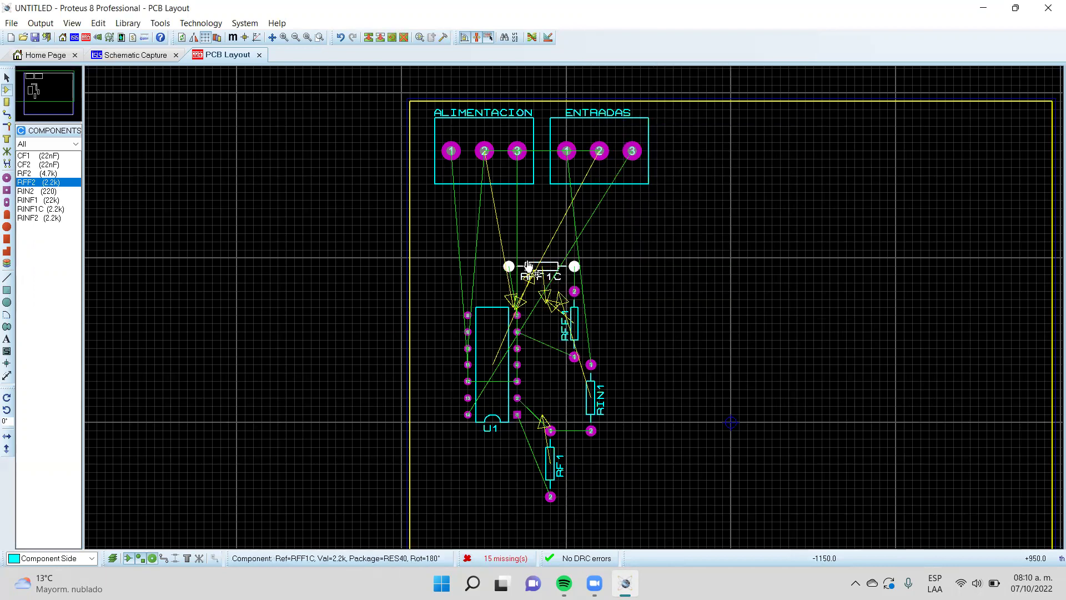
{"action": "mouse_move", "coordinate": [534, 271]}
{"action": "left_mouse_down"}
{"action": "mouse_move", "coordinate": [514, 262]}
{"action": "mouse_move", "coordinate": [518, 280]}
{"action": "mouse_move", "coordinate": [521, 267]}
{"action": "left_mouse_up"}
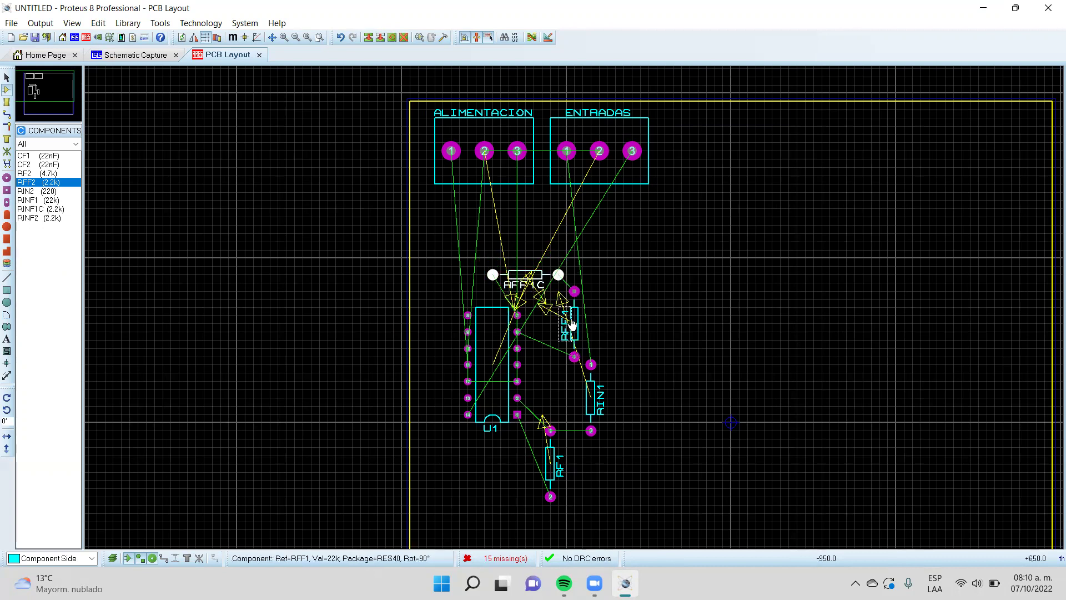
{"action": "left_click_drag", "start_coordinate": [576, 327], "coordinate": [584, 309]}
{"action": "left_click", "coordinate": [658, 295]}
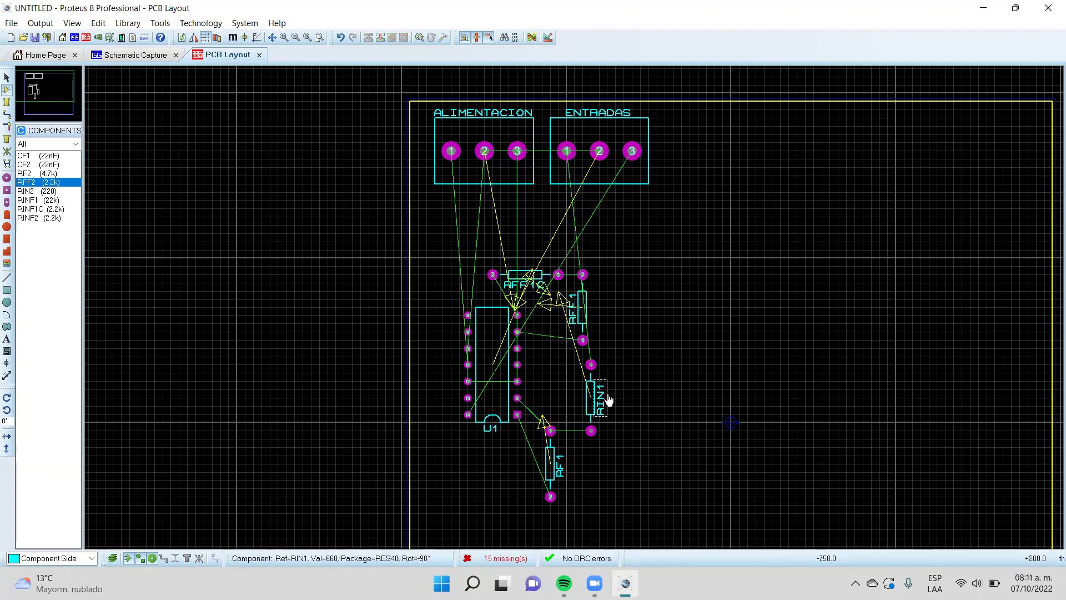
Place resistor RINF1 in the open area right of RFF1 and capacitor CF1 between U1's lower pins and RIN1
{"action": "left_click", "coordinate": [33, 200]}
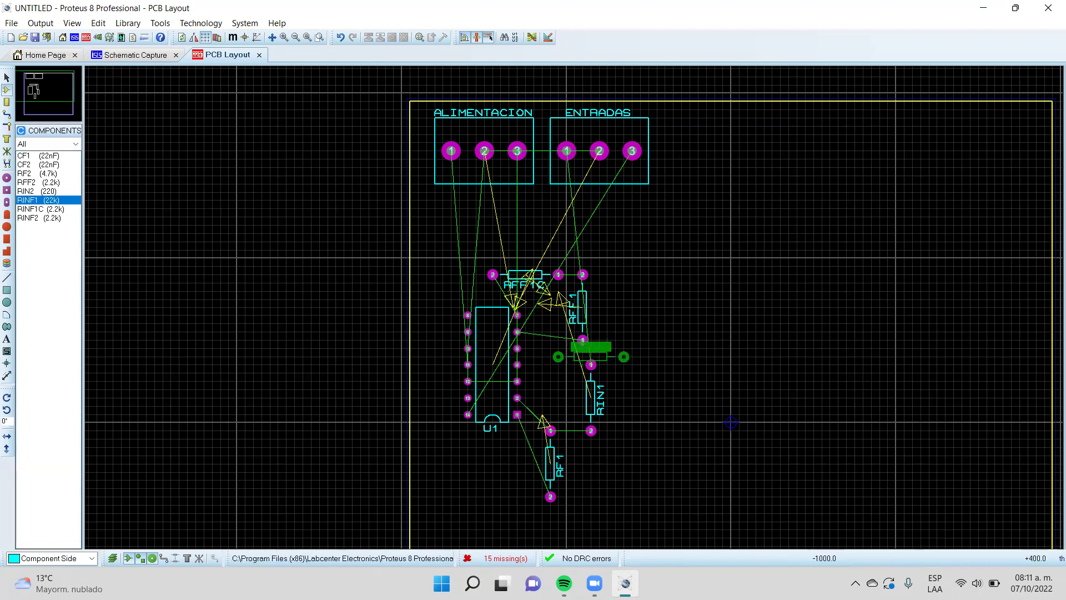
{"action": "left_click", "coordinate": [739, 340]}
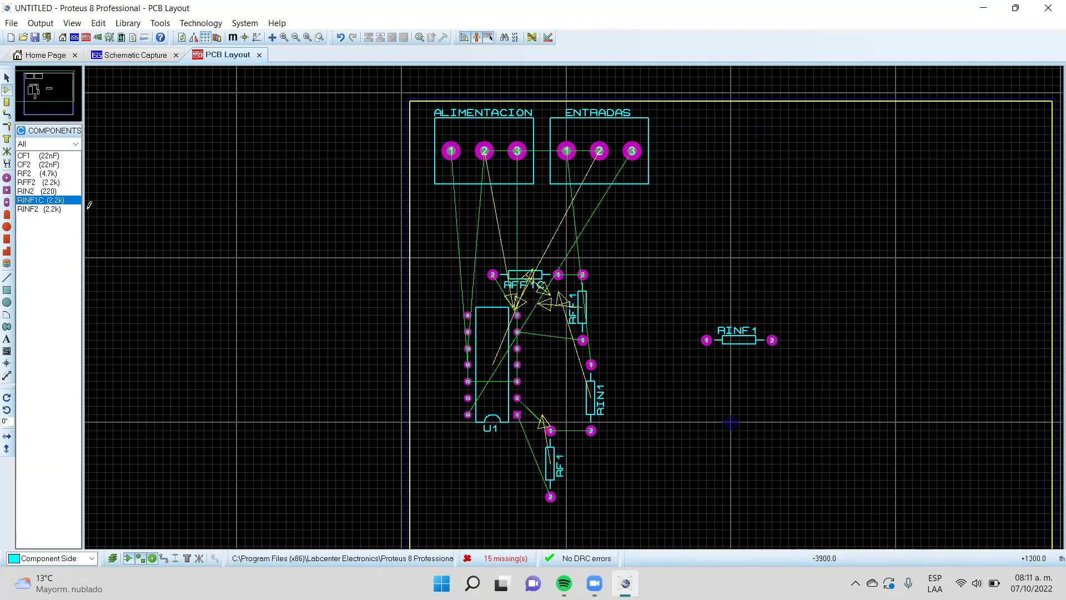
{"action": "left_click", "coordinate": [135, 54]}
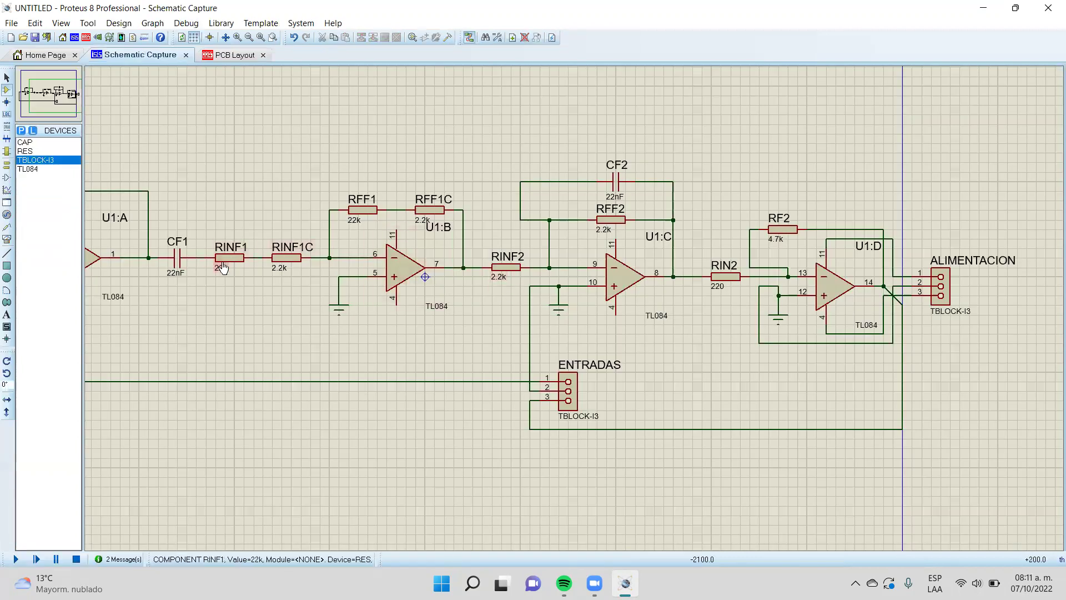
{"action": "left_click", "coordinate": [228, 55]}
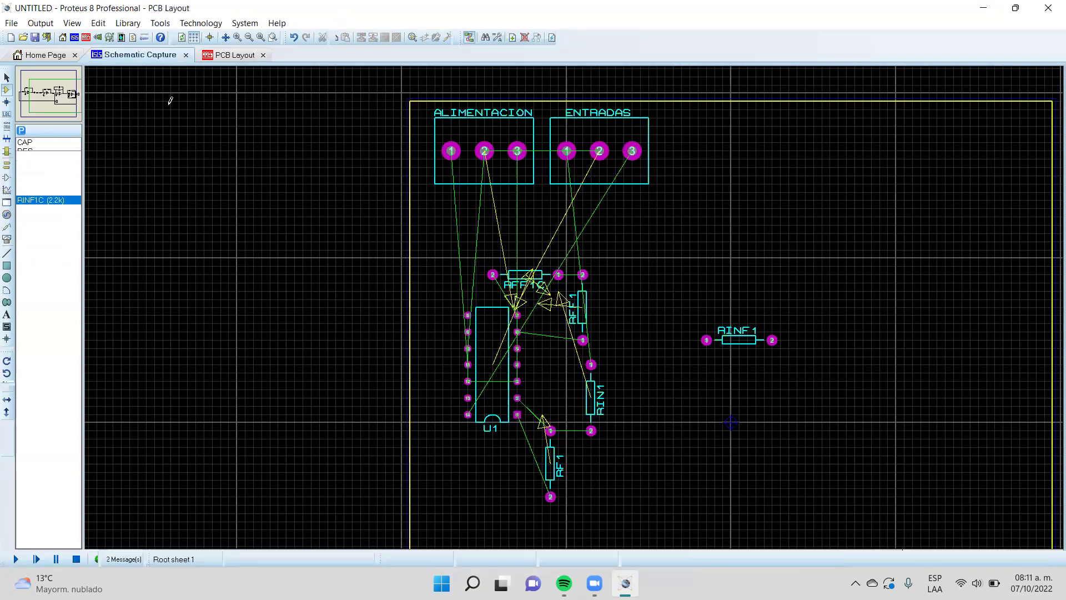
{"action": "left_click", "coordinate": [29, 157]}
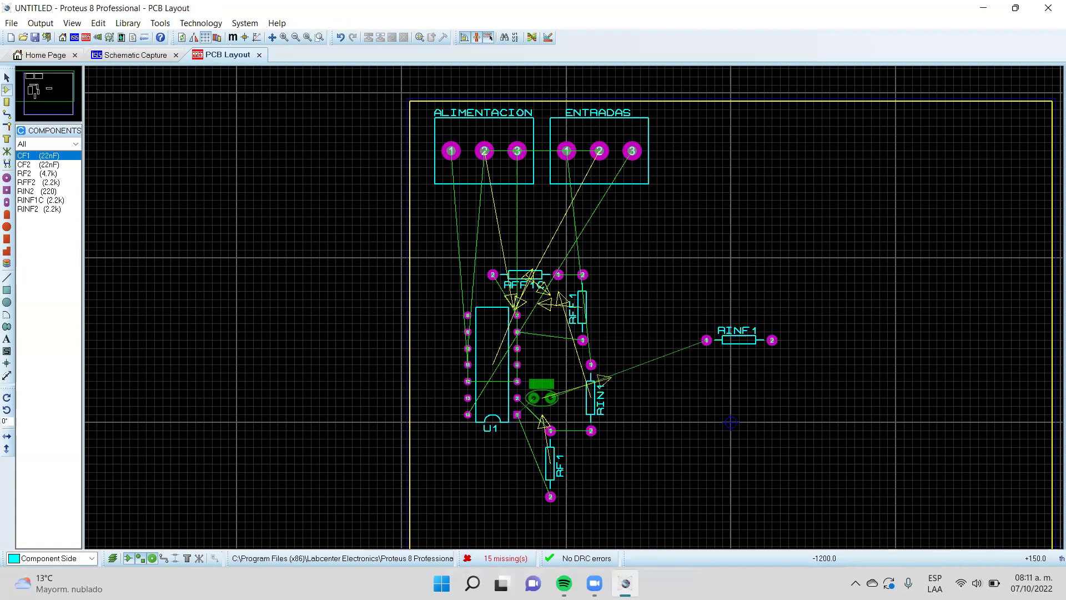
{"action": "left_click", "coordinate": [542, 389]}
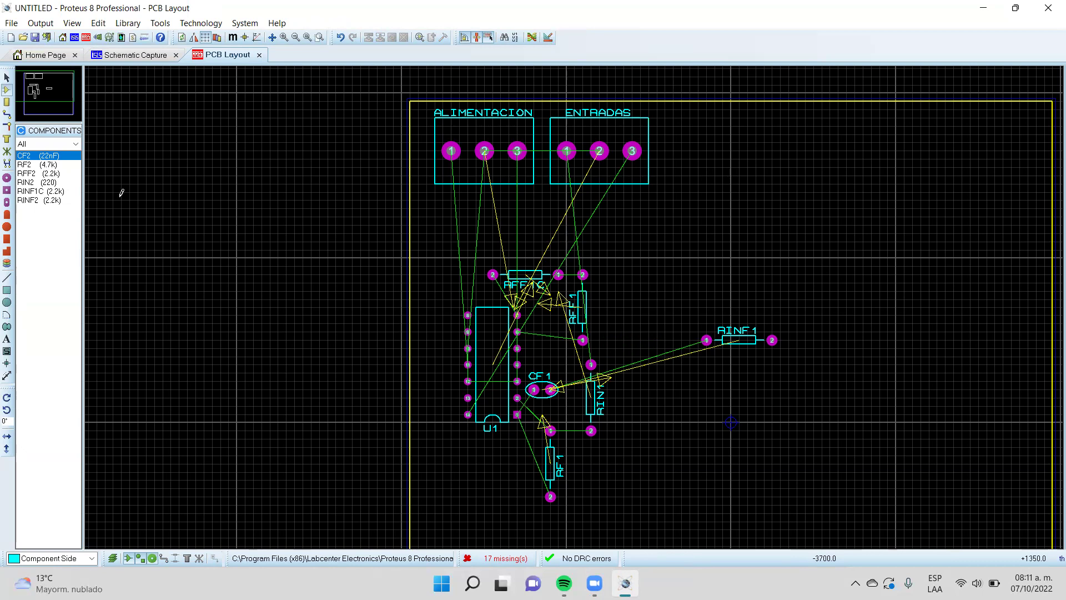
Set the width of the DEFAULT trace style to 40th as a local edit
{"action": "left_click", "coordinate": [7, 114]}
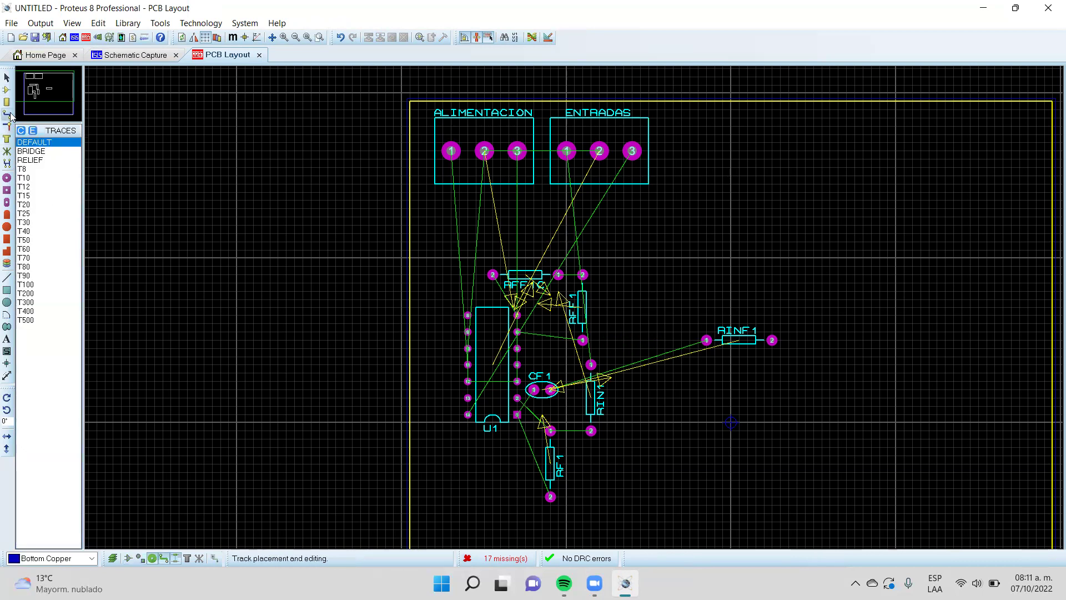
{"action": "double_click", "coordinate": [33, 143]}
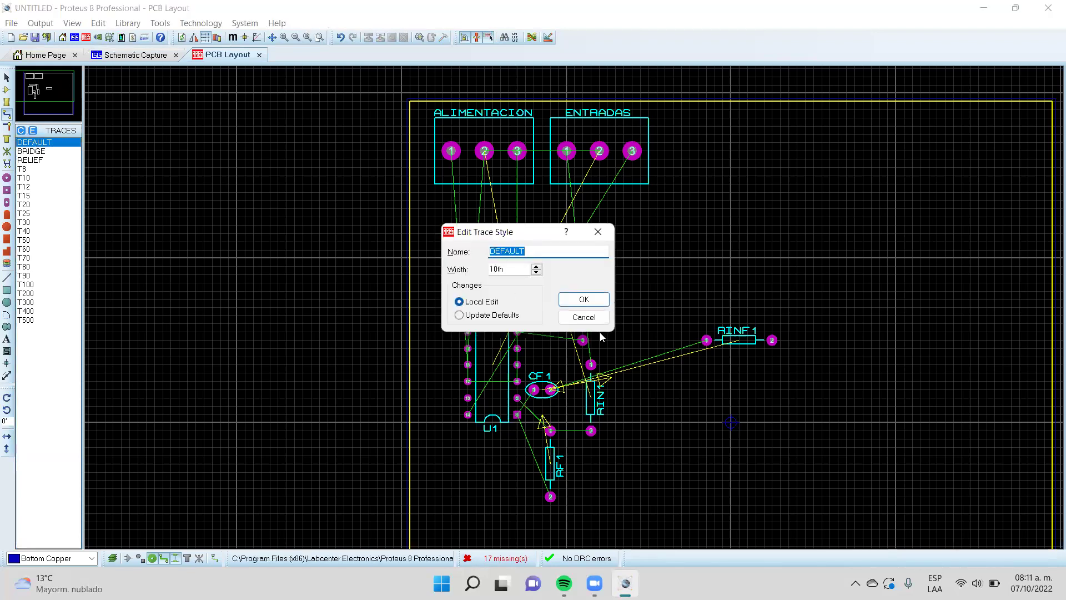
{"action": "left_click_drag", "start_coordinate": [504, 270], "coordinate": [409, 274]}
{"action": "type", "text": "4"}
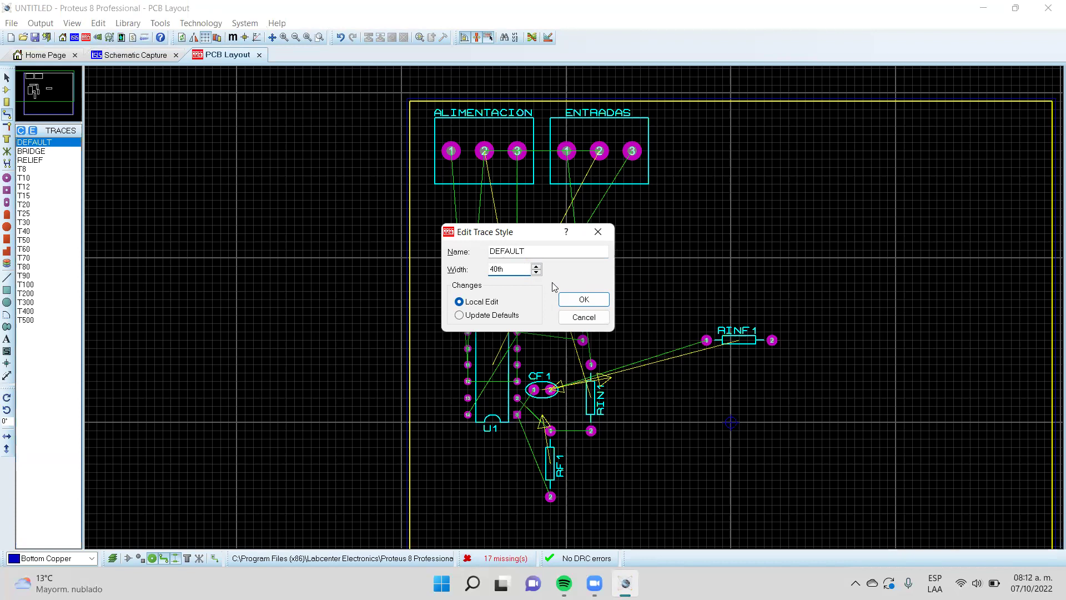
{"action": "left_click", "coordinate": [575, 301]}
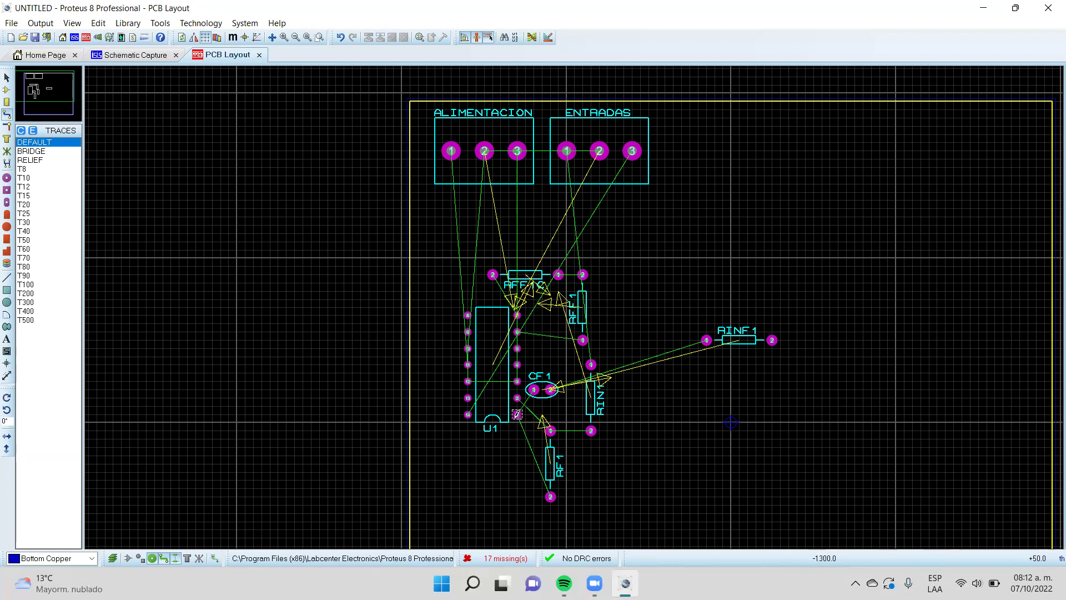
Route bottom-copper traces from U1's pin 1 to RF1's pin 2 and from RF1's pin 1 to RIN1's pin 2
{"action": "left_click", "coordinate": [517, 414]}
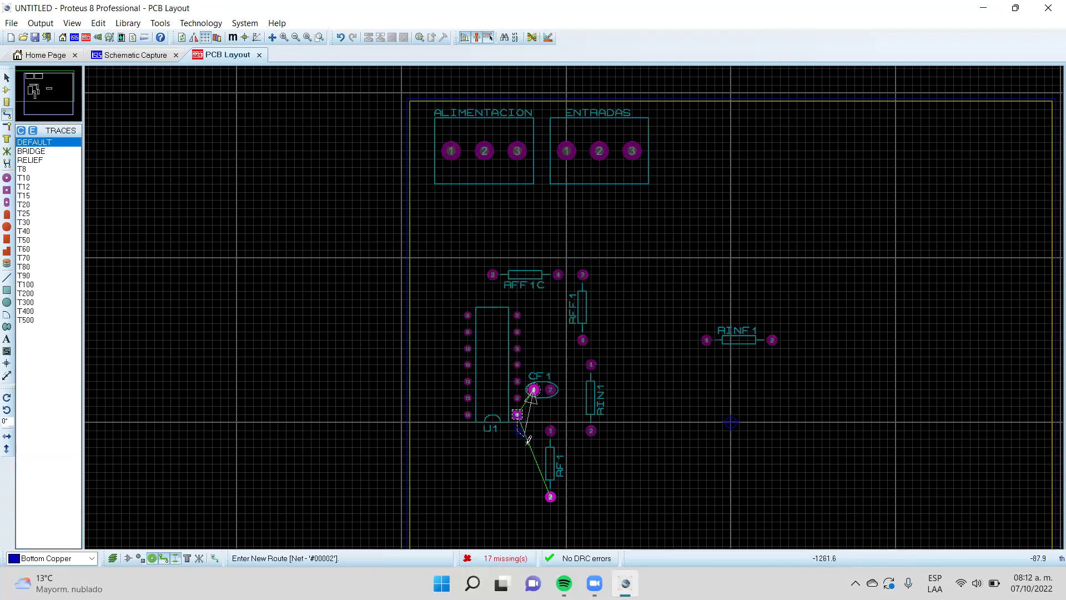
{"action": "left_click", "coordinate": [550, 496]}
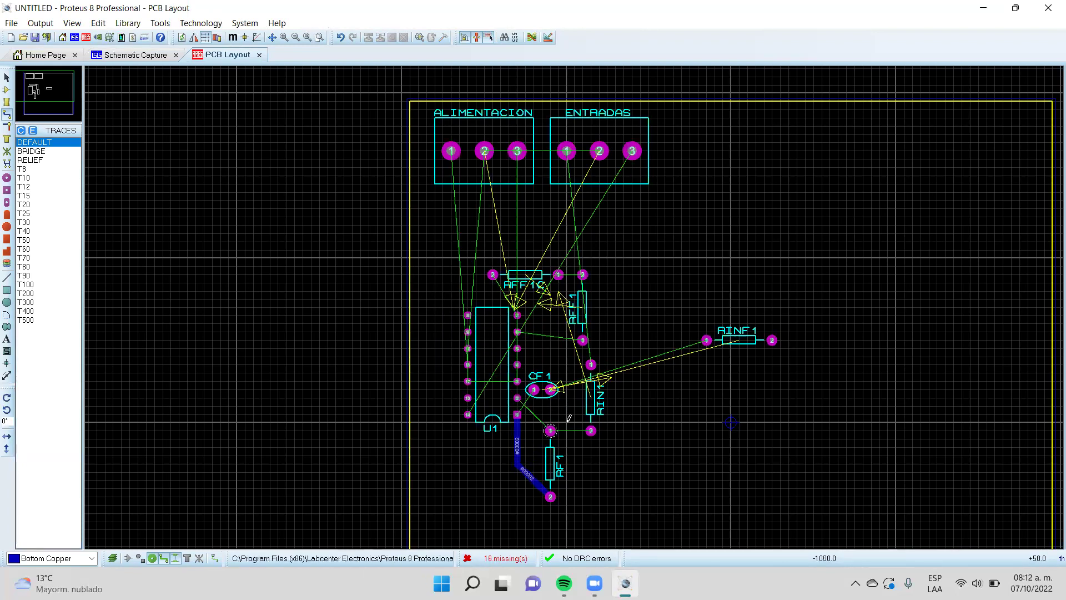
{"action": "left_click", "coordinate": [550, 431]}
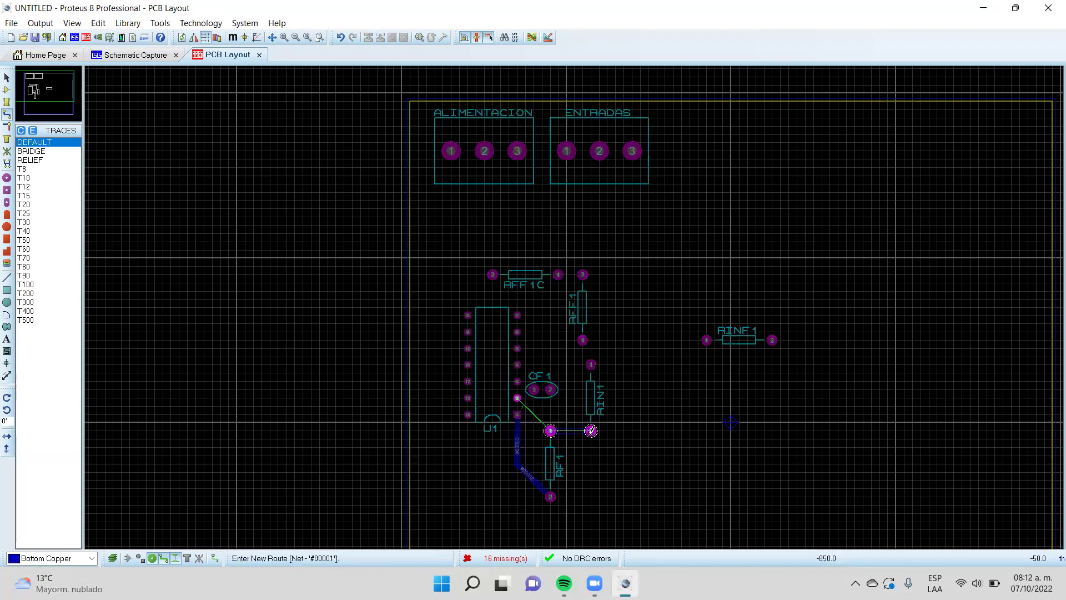
{"action": "left_click", "coordinate": [590, 431]}
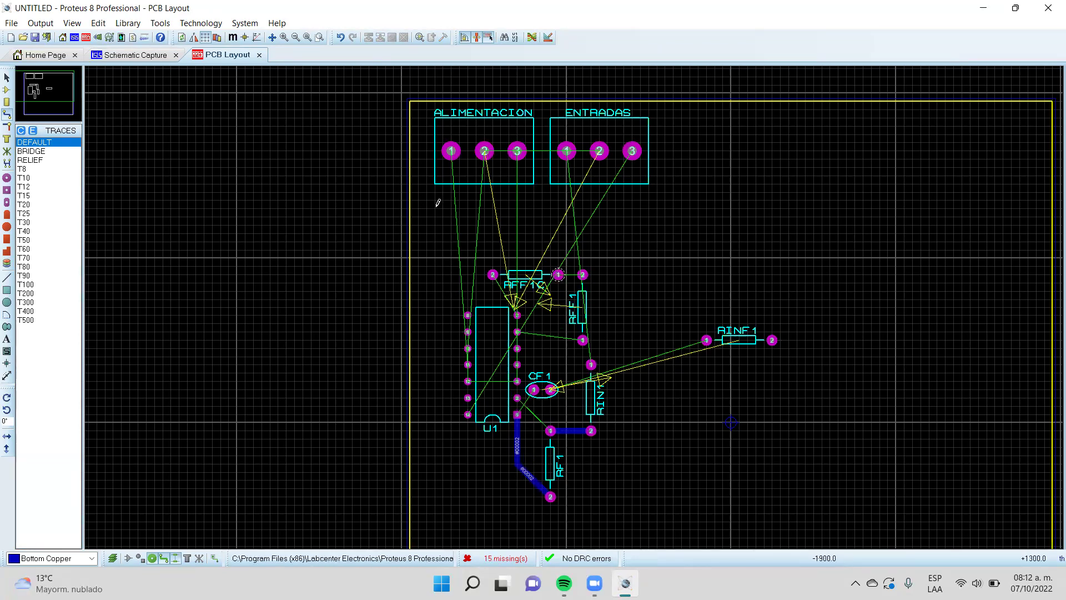
Generate a power plane for the GND=POWER net on Bottom Copper with the DEFAULT boundary and 25th edge clearance
{"action": "left_click", "coordinate": [219, 29]}
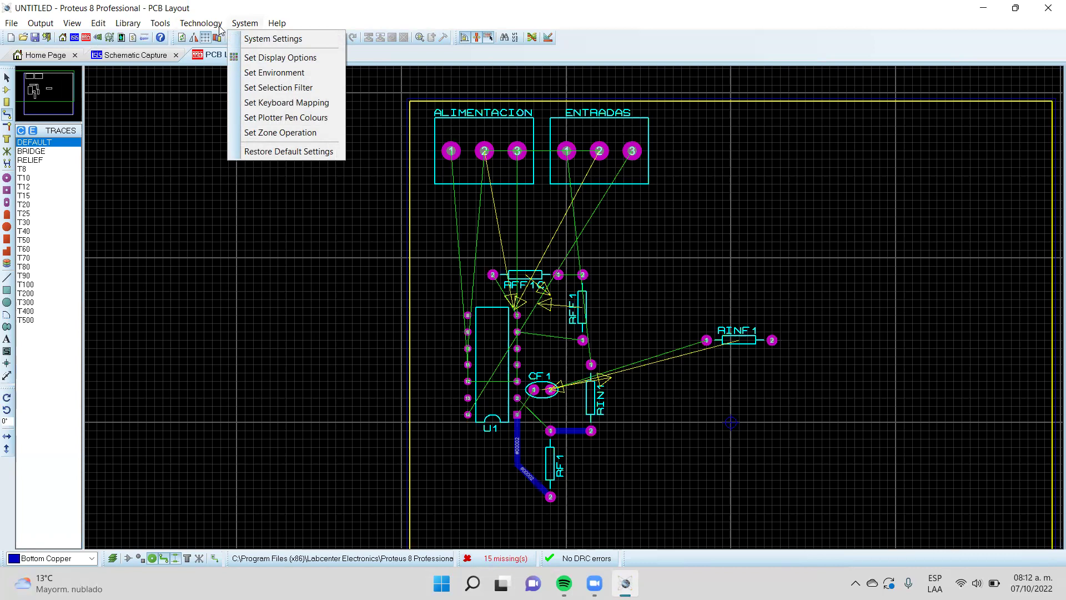
{"action": "mouse_move", "coordinate": [221, 28]}
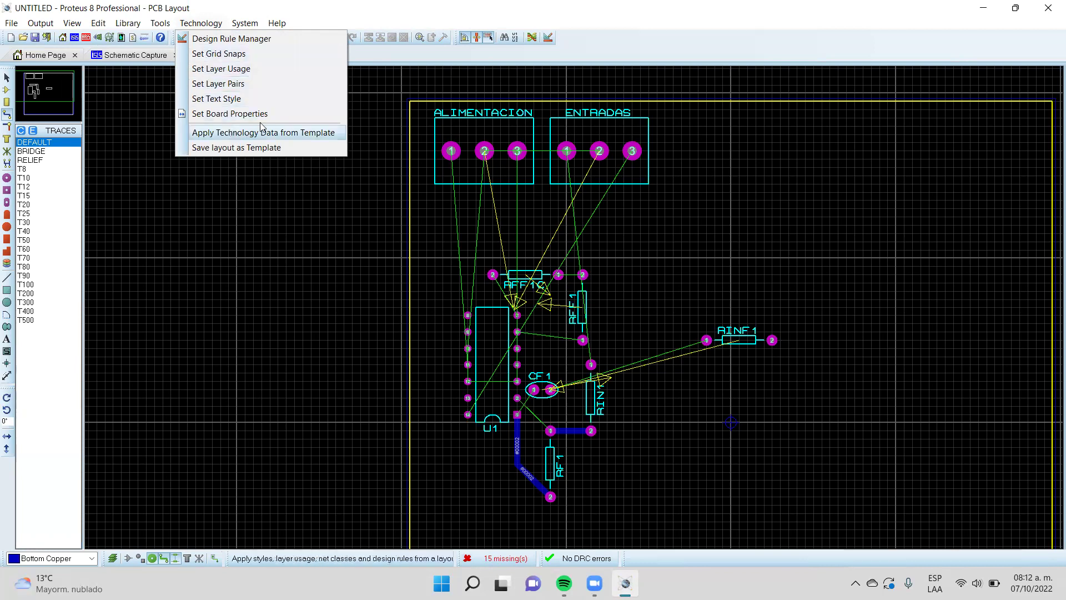
{"action": "mouse_move", "coordinate": [155, 25]}
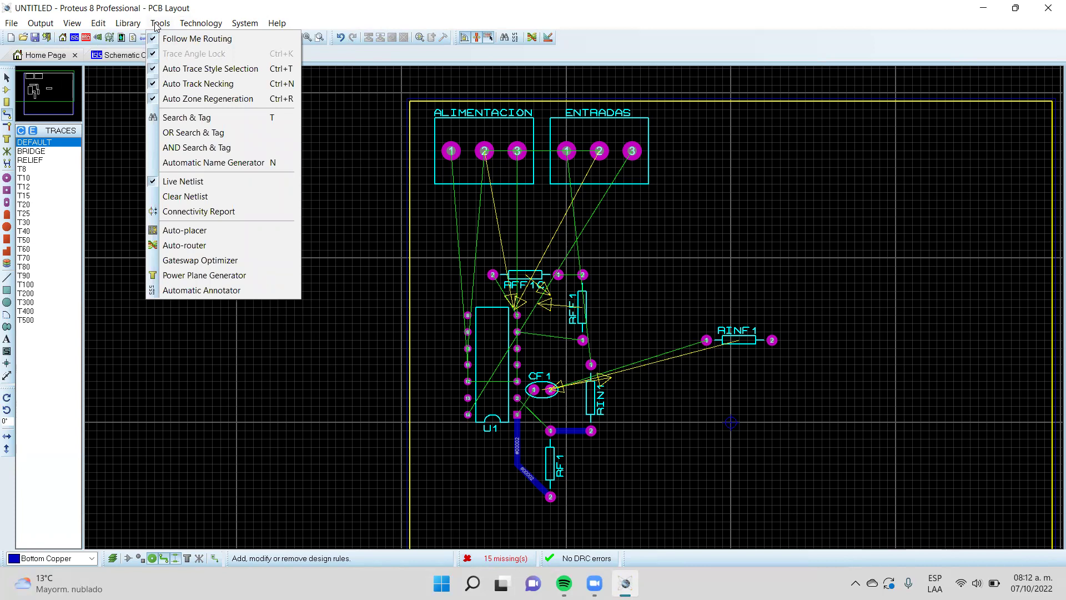
{"action": "left_click", "coordinate": [182, 277]}
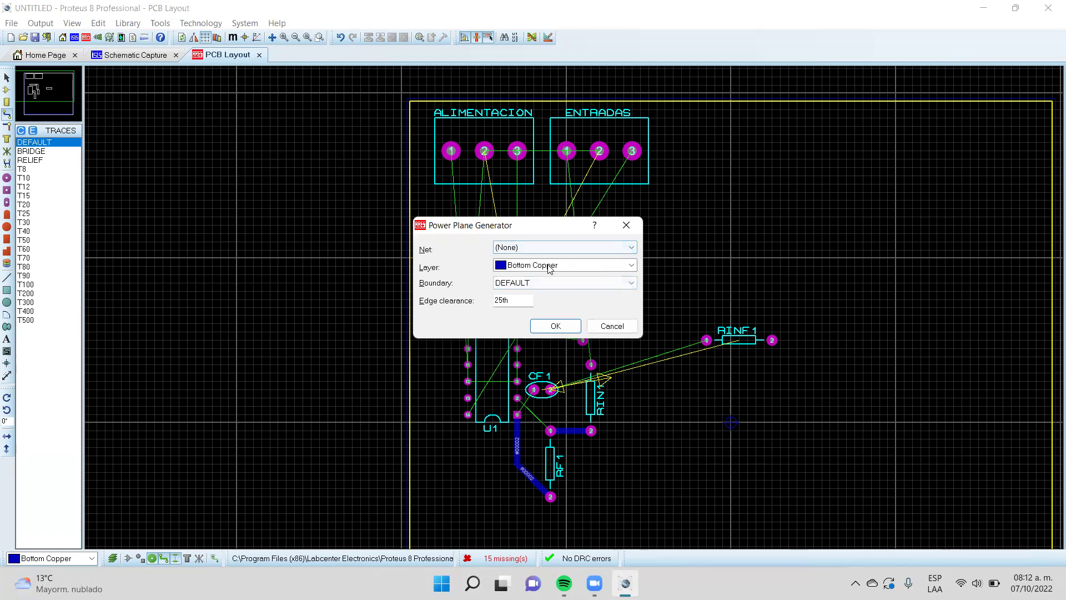
{"action": "left_click", "coordinate": [533, 284]}
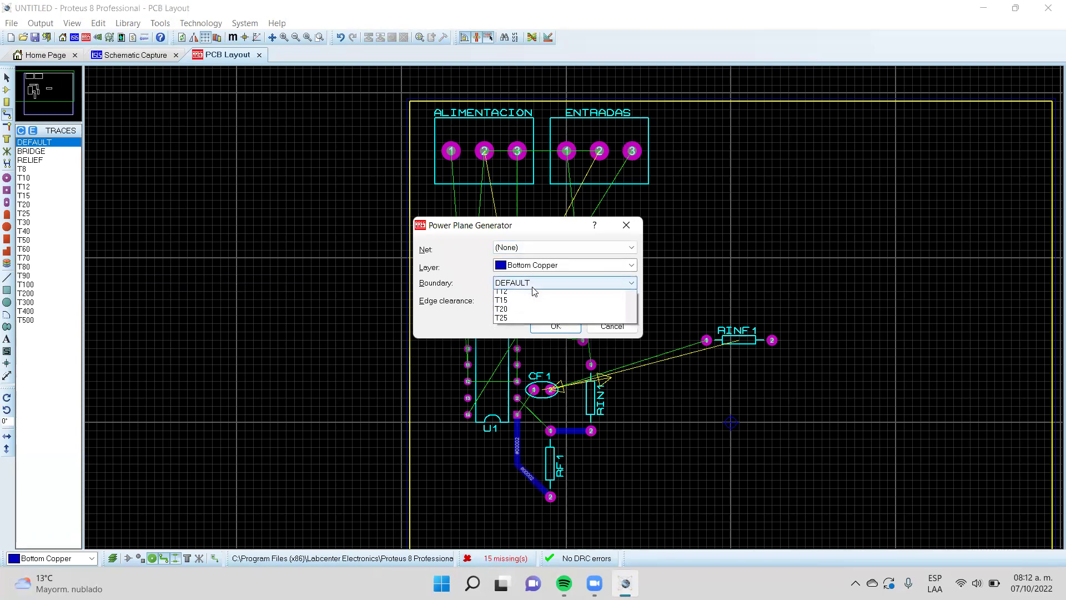
{"action": "left_click", "coordinate": [543, 285]}
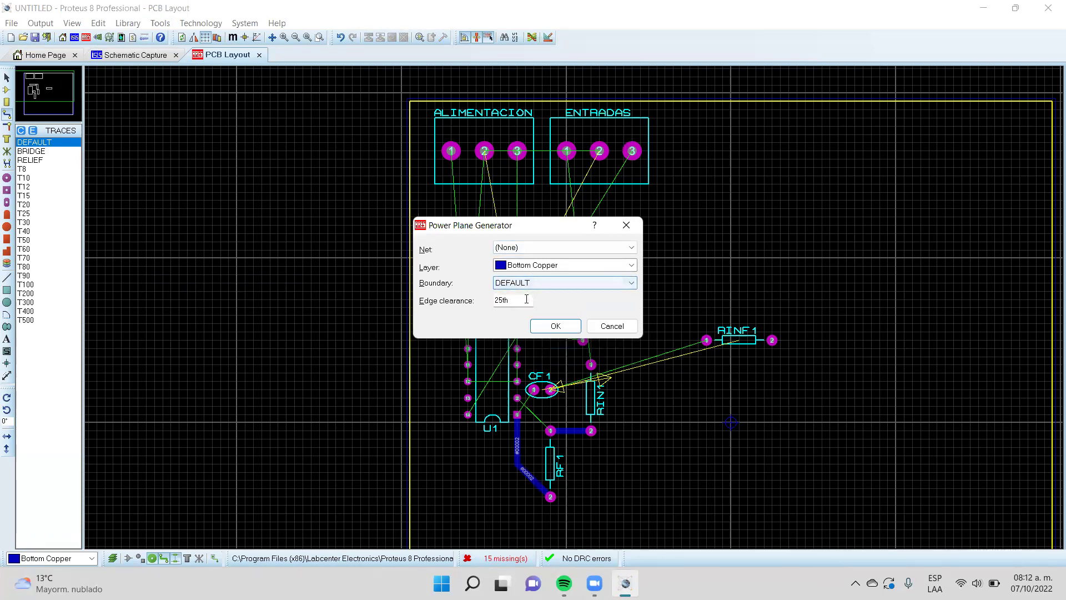
{"action": "left_click", "coordinate": [546, 246]}
{"action": "left_click", "coordinate": [538, 267]}
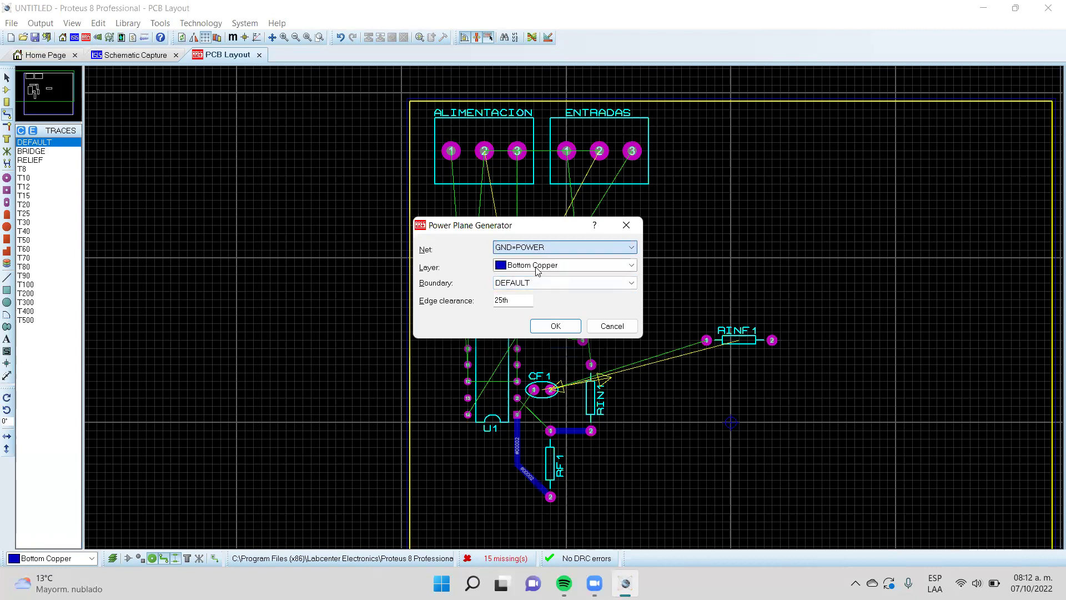
{"action": "left_click", "coordinate": [556, 325]}
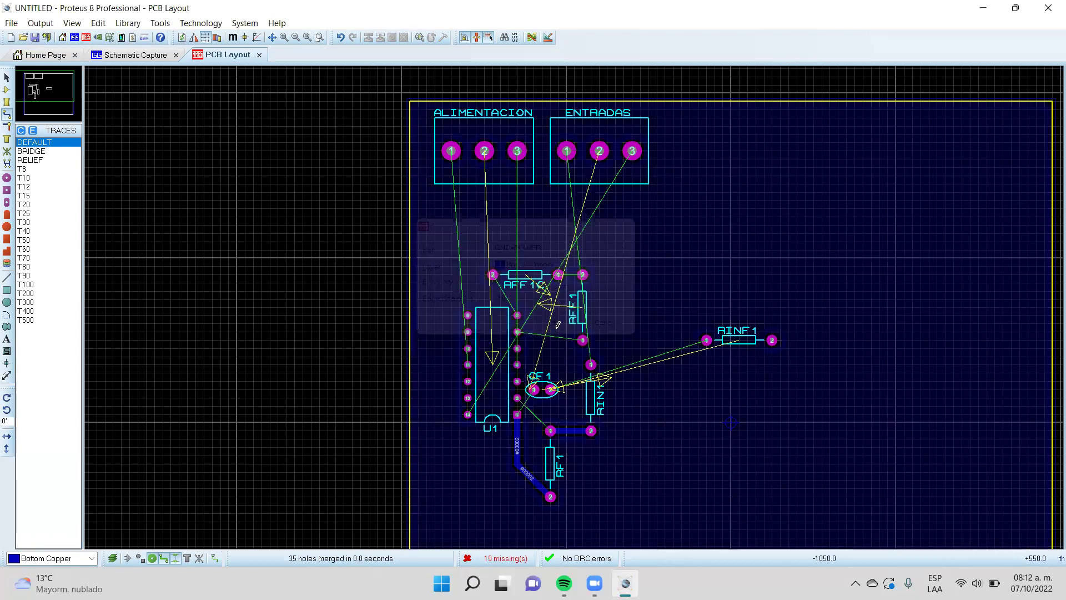
Route a bottom-copper trace from U1's pin 1 to CF1's pin 1, bending around U1's pin 2
{"action": "scroll", "coordinate": [483, 160], "scroll_direction": "up", "scroll_amount": 3}
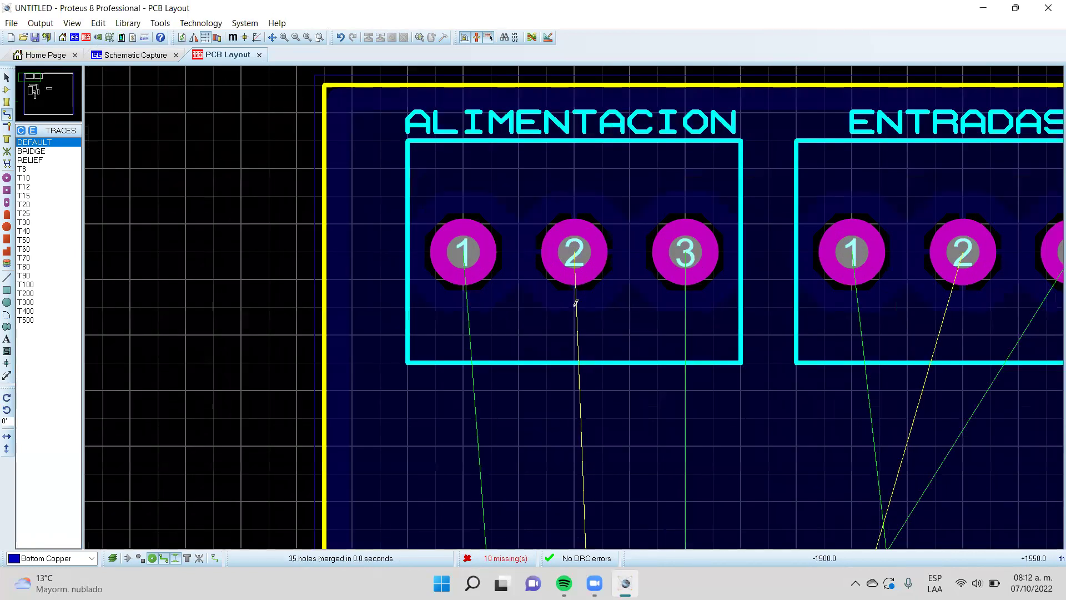
{"action": "scroll", "coordinate": [584, 244], "scroll_direction": "up", "scroll_amount": 2}
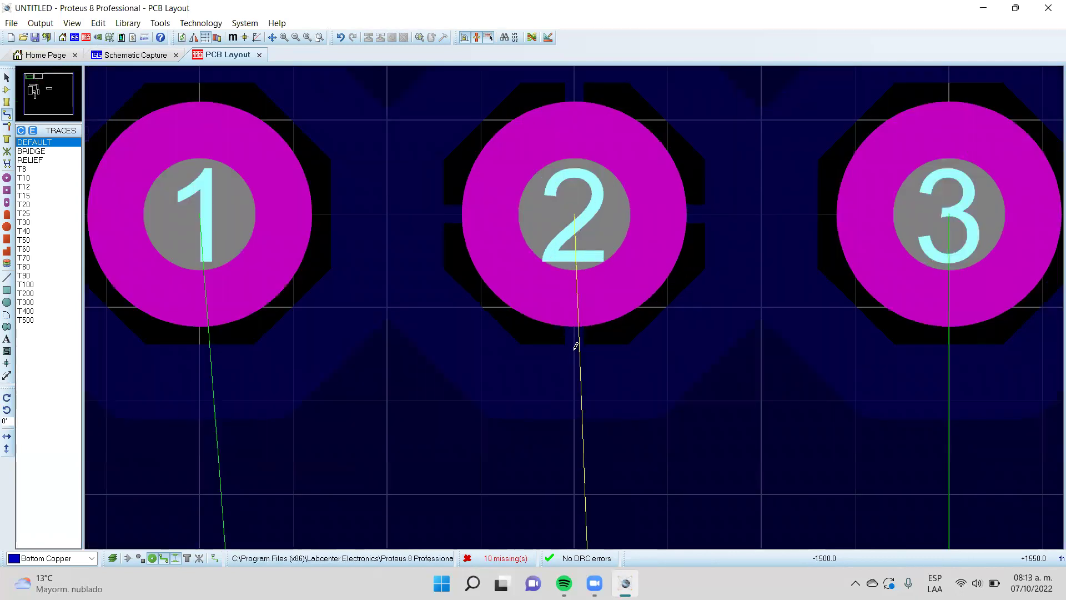
{"action": "scroll", "coordinate": [577, 347], "scroll_direction": "down", "scroll_amount": 4}
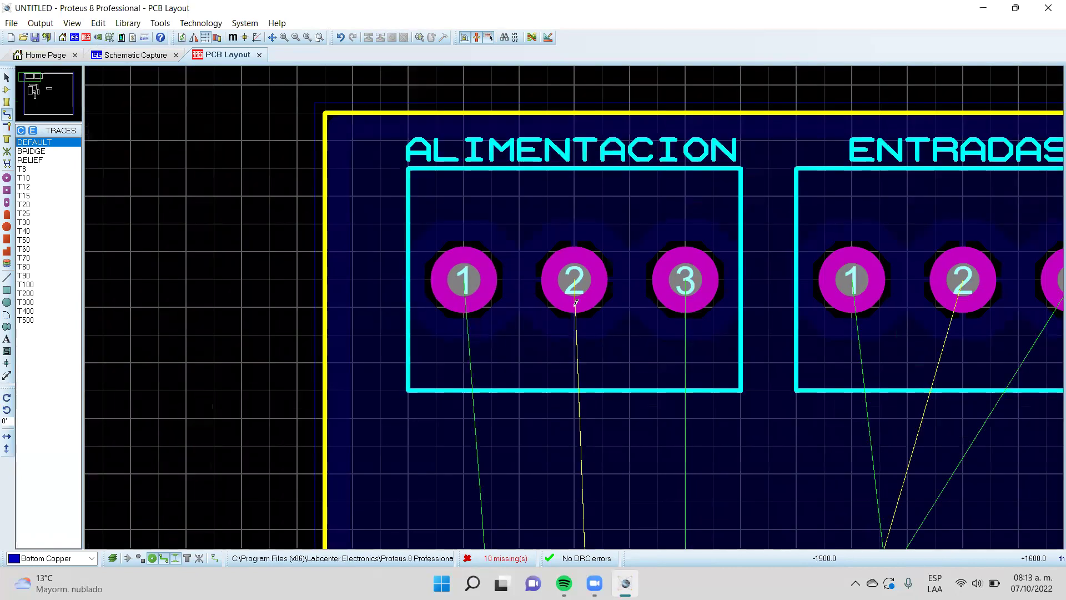
{"action": "scroll", "coordinate": [598, 347], "scroll_direction": "down", "scroll_amount": 2}
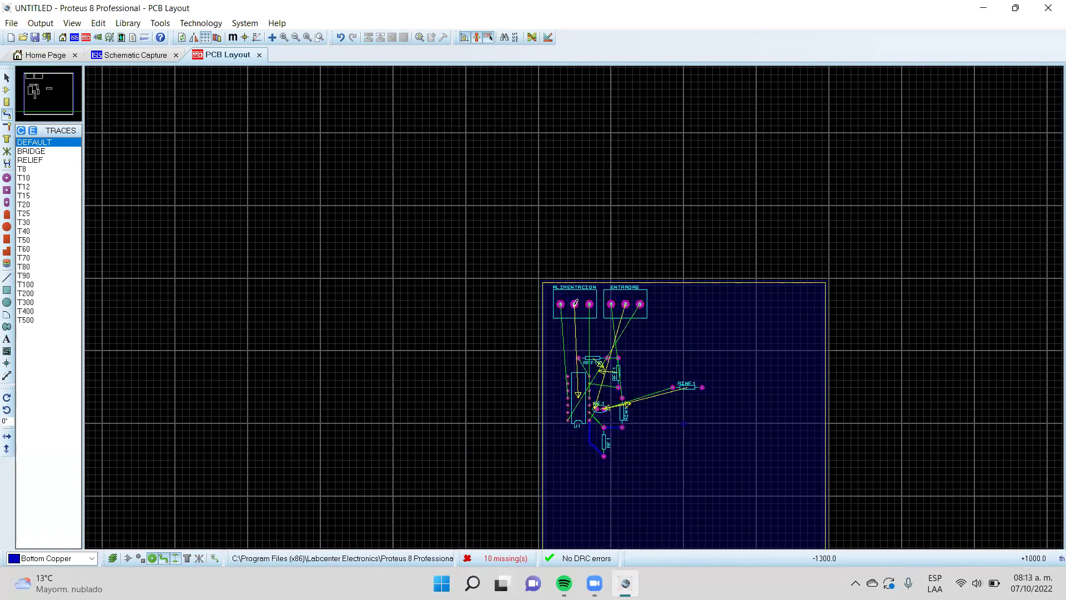
{"action": "scroll", "coordinate": [626, 457], "scroll_direction": "up", "scroll_amount": 3}
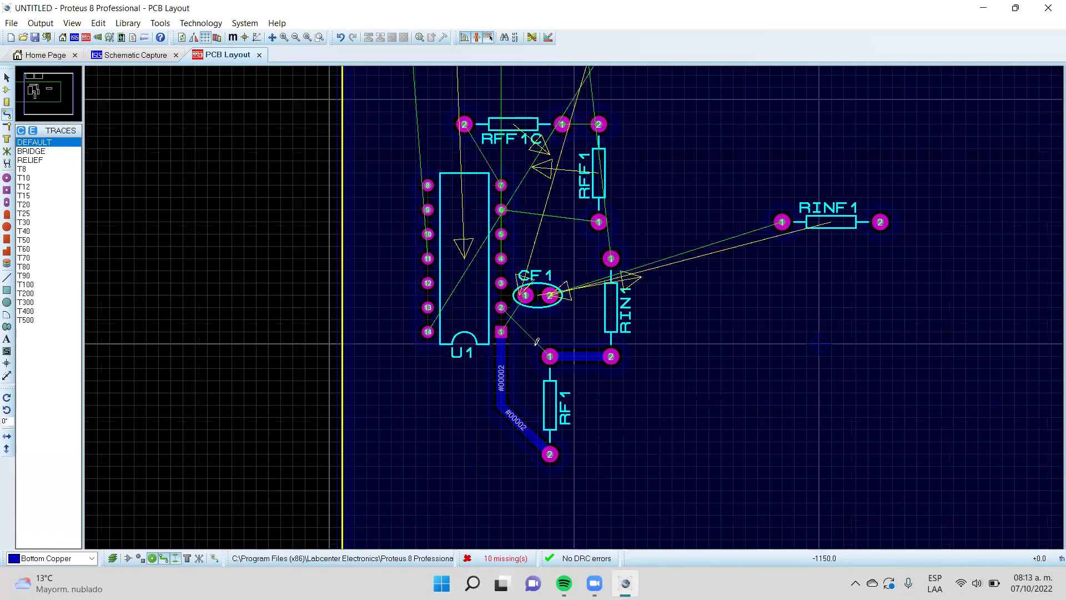
{"action": "scroll", "coordinate": [537, 340], "scroll_direction": "up", "scroll_amount": 3}
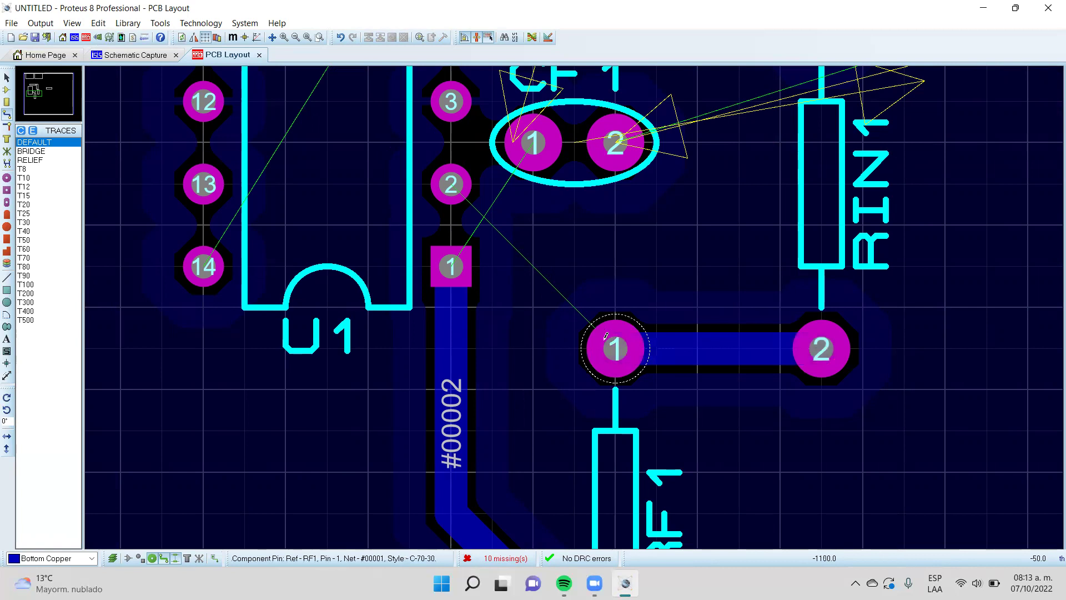
{"action": "left_click", "coordinate": [450, 266]}
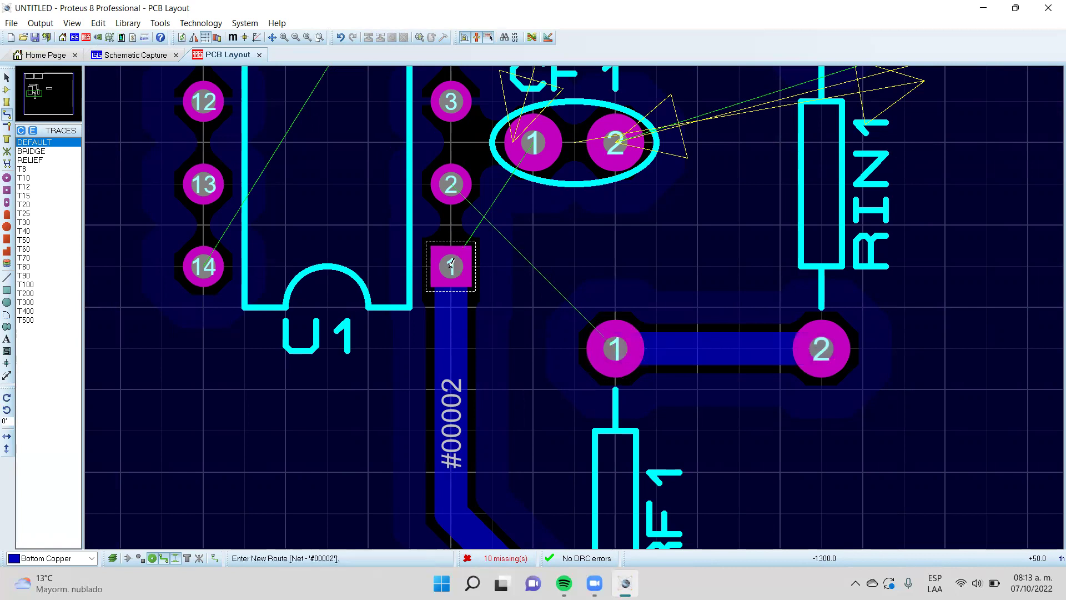
{"action": "left_click", "coordinate": [520, 227]}
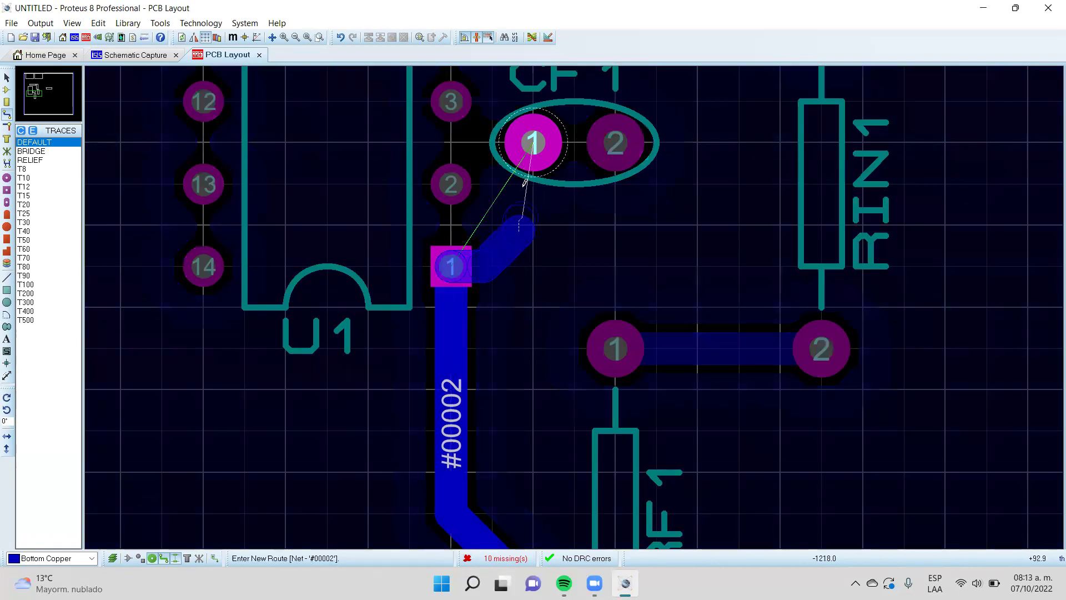
{"action": "left_click", "coordinate": [534, 135]}
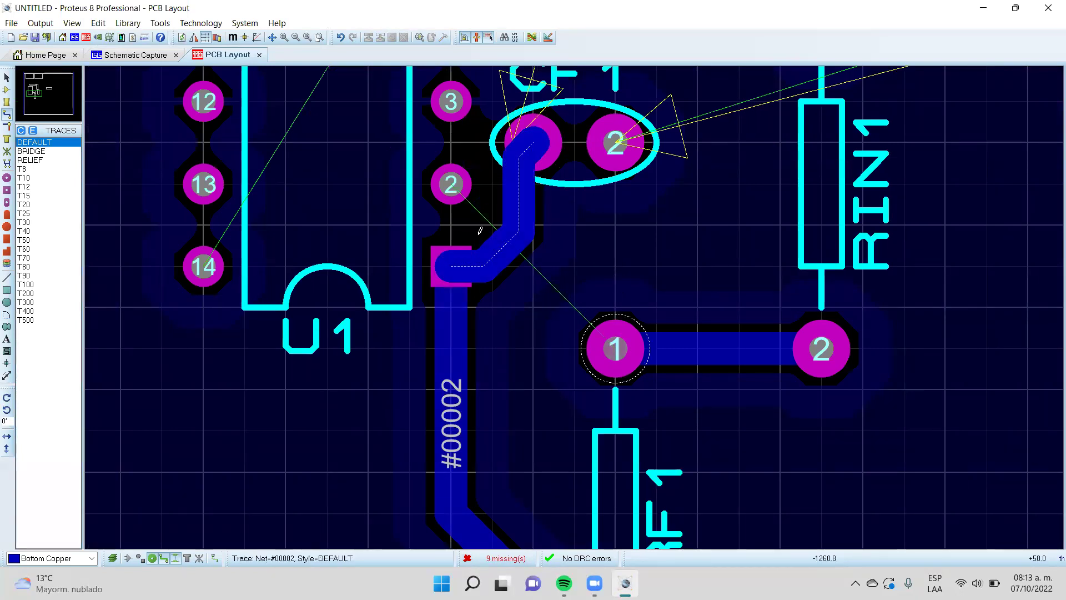
Switch the active layer to Top Copper and route a diagonal trace from RF1's pin 1 to U1's pin 2
{"action": "left_click", "coordinate": [451, 184]}
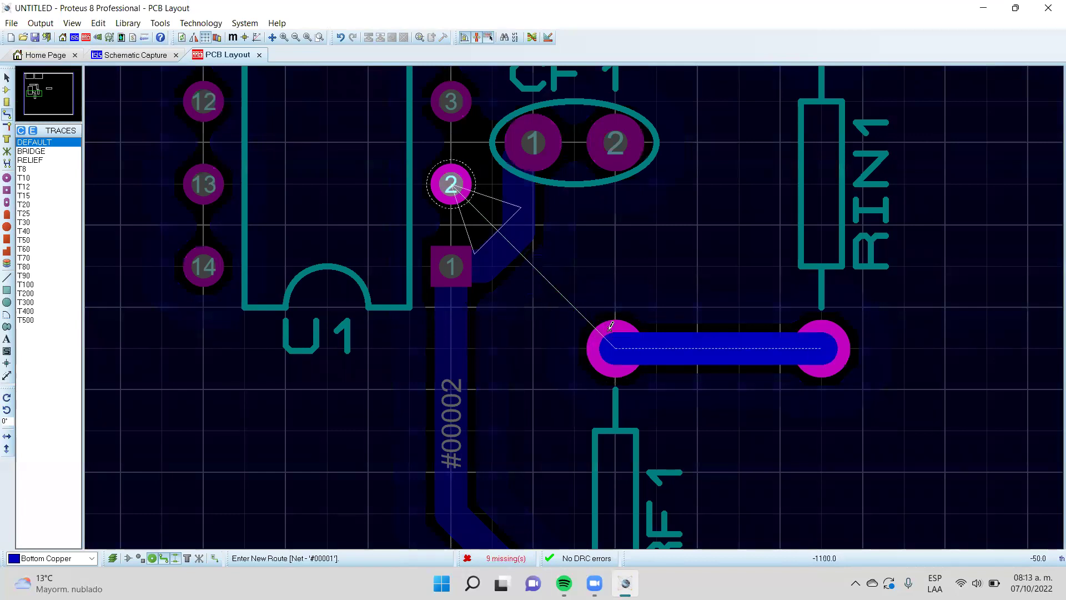
{"action": "key", "text": "Escape"}
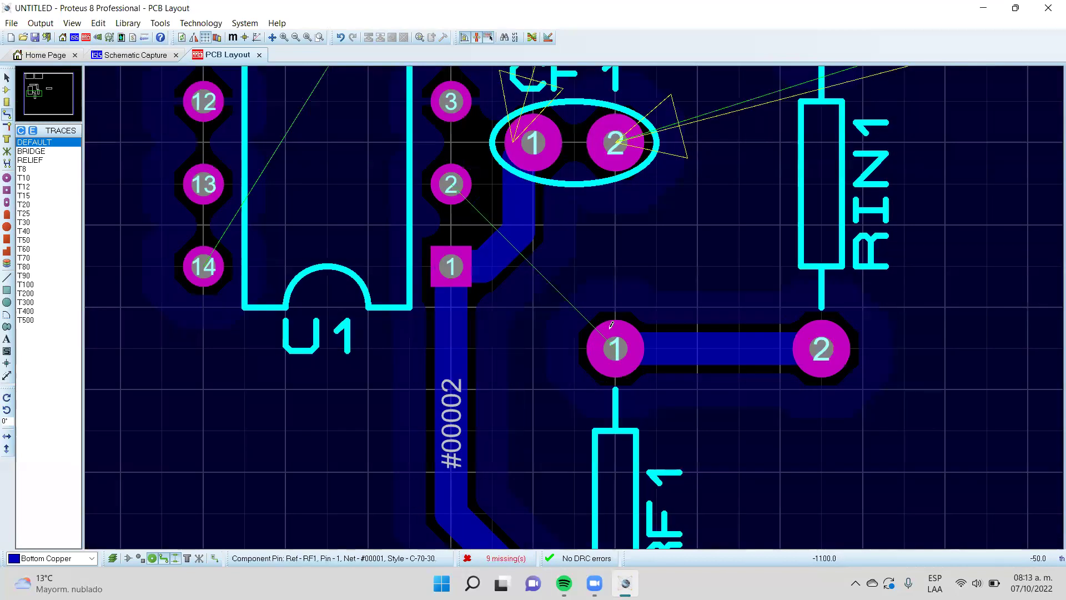
{"action": "left_click", "coordinate": [85, 560]}
{"action": "left_click", "coordinate": [33, 371]}
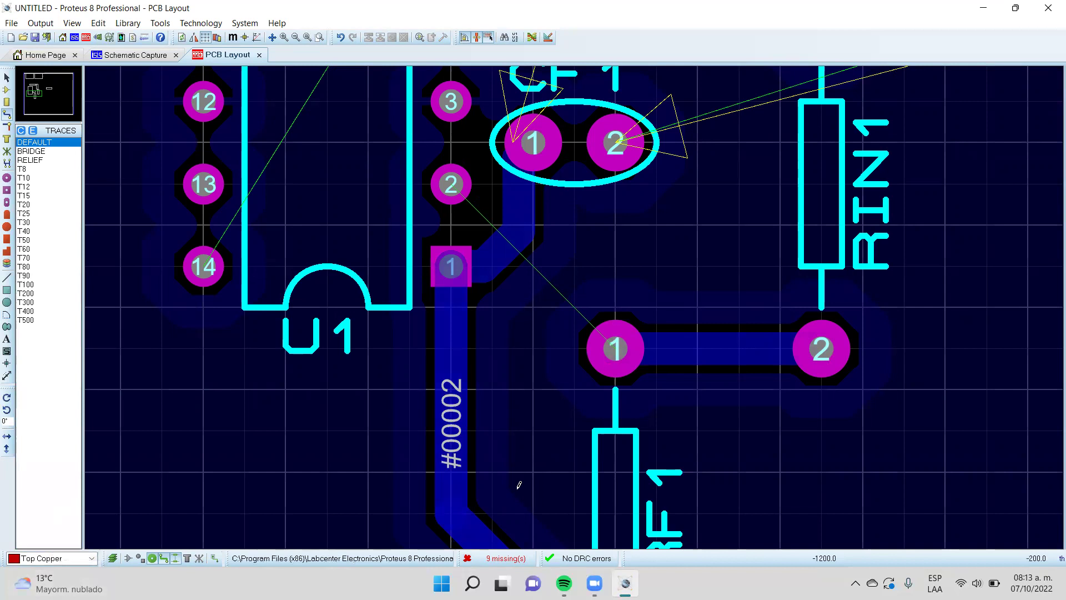
{"action": "left_click", "coordinate": [615, 349]}
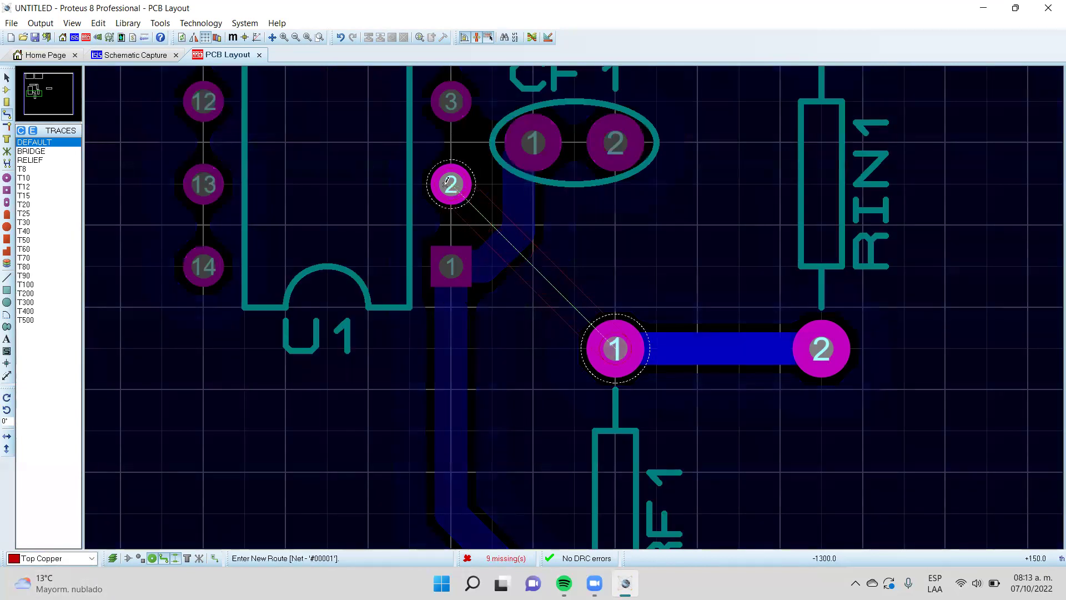
{"action": "left_click", "coordinate": [451, 185]}
Route a top-copper trace from the ALIMENTACION connector's pin 1 straight down and across to U1's pin 11
{"action": "scroll", "coordinate": [539, 252], "scroll_direction": "down", "scroll_amount": 1}
{"action": "scroll", "coordinate": [633, 263], "scroll_direction": "down", "scroll_amount": 1}
{"action": "scroll", "coordinate": [566, 201], "scroll_direction": "down", "scroll_amount": 1}
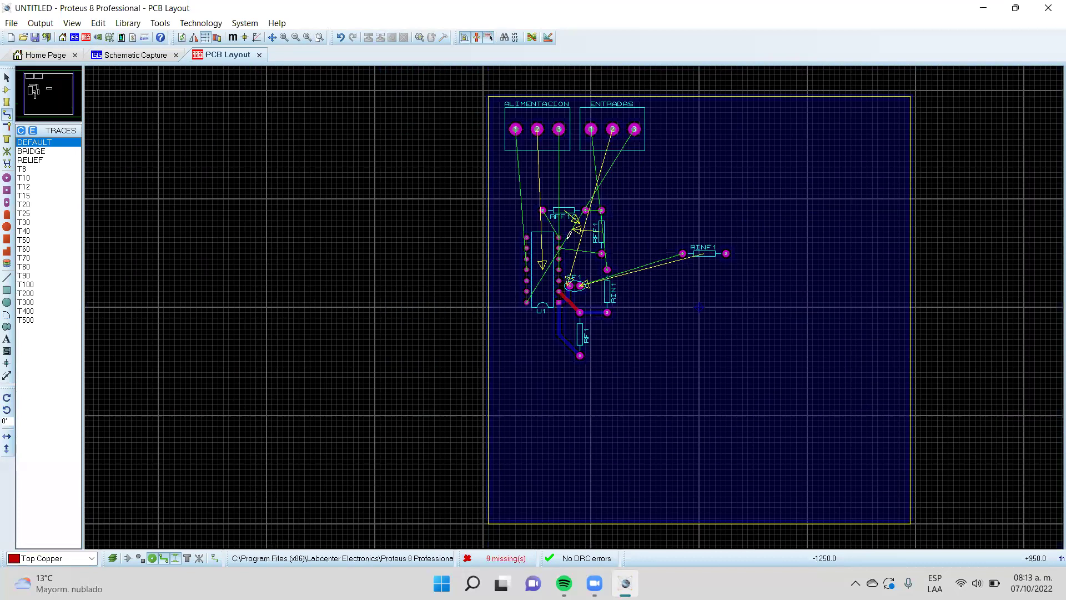
{"action": "scroll", "coordinate": [548, 210], "scroll_direction": "down", "scroll_amount": 1}
{"action": "scroll", "coordinate": [576, 303], "scroll_direction": "up", "scroll_amount": 1}
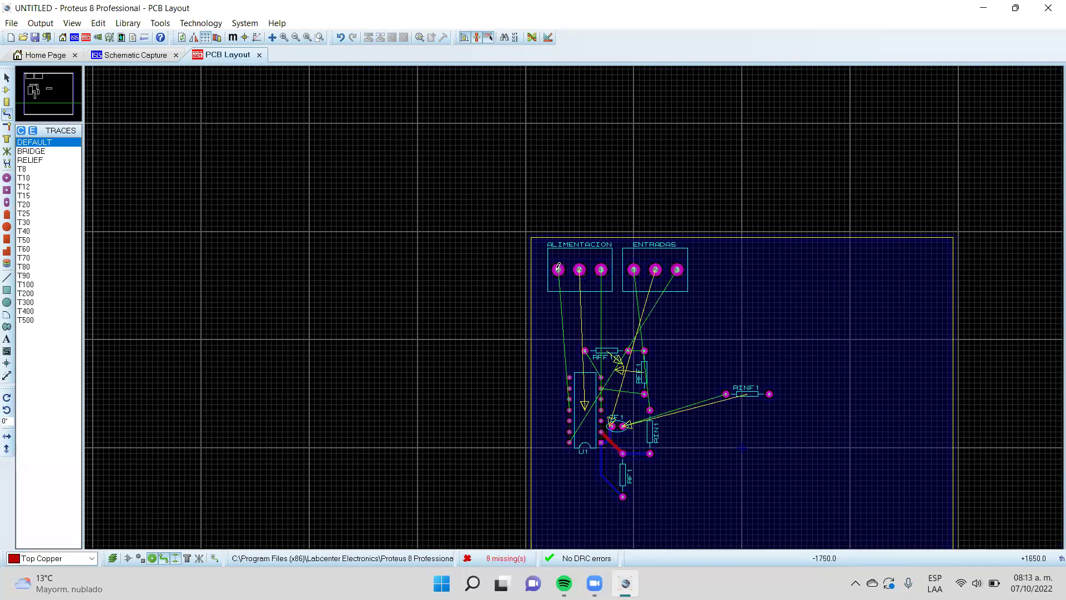
{"action": "left_click", "coordinate": [558, 267]}
{"action": "left_click", "coordinate": [558, 400]}
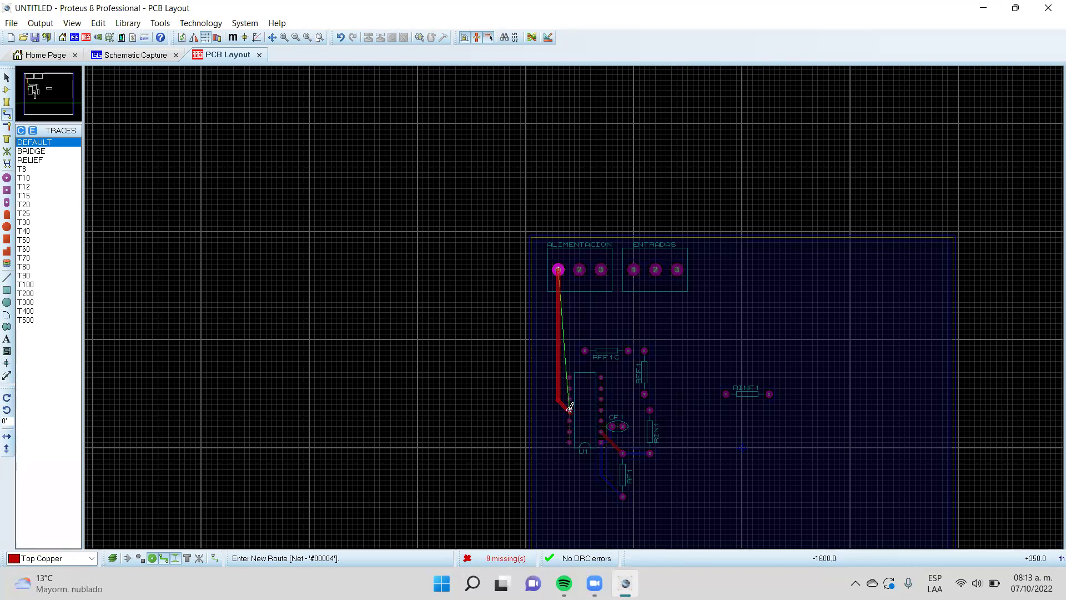
{"action": "left_click", "coordinate": [570, 409]}
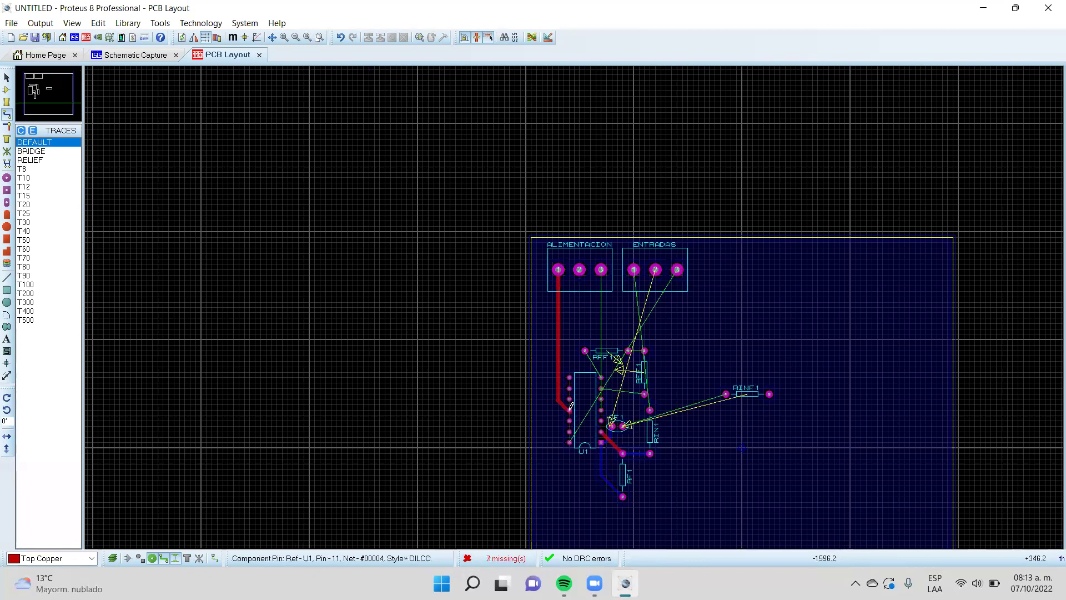
Route a top-copper trace from U1's pin 4 up beside the chip to the ALIMENTACION connector's pin 3
{"action": "left_click", "coordinate": [601, 410]}
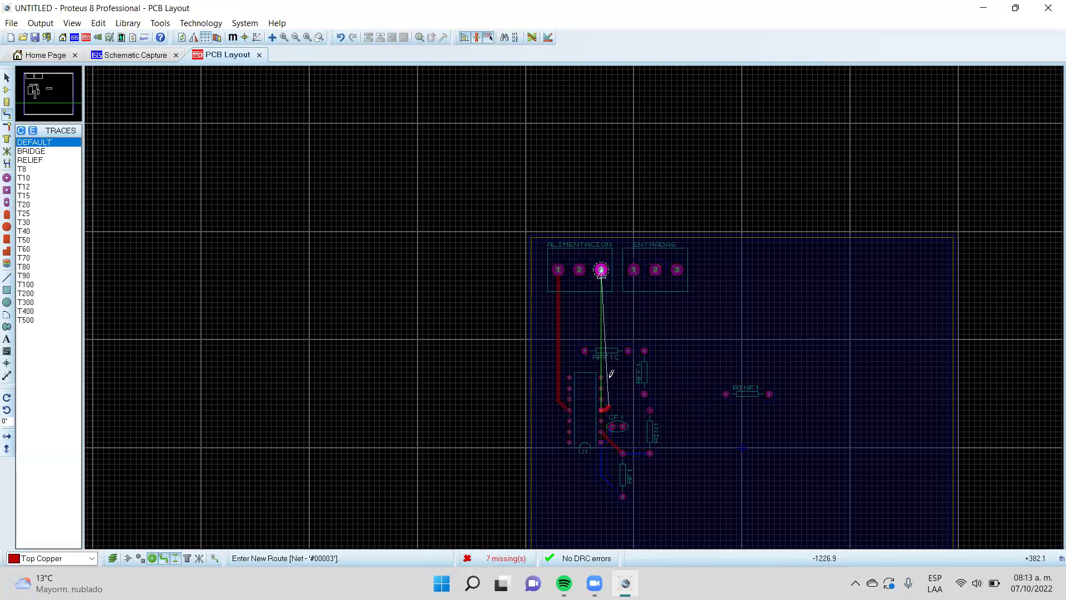
{"action": "left_click", "coordinate": [603, 310]}
{"action": "left_click", "coordinate": [601, 270]}
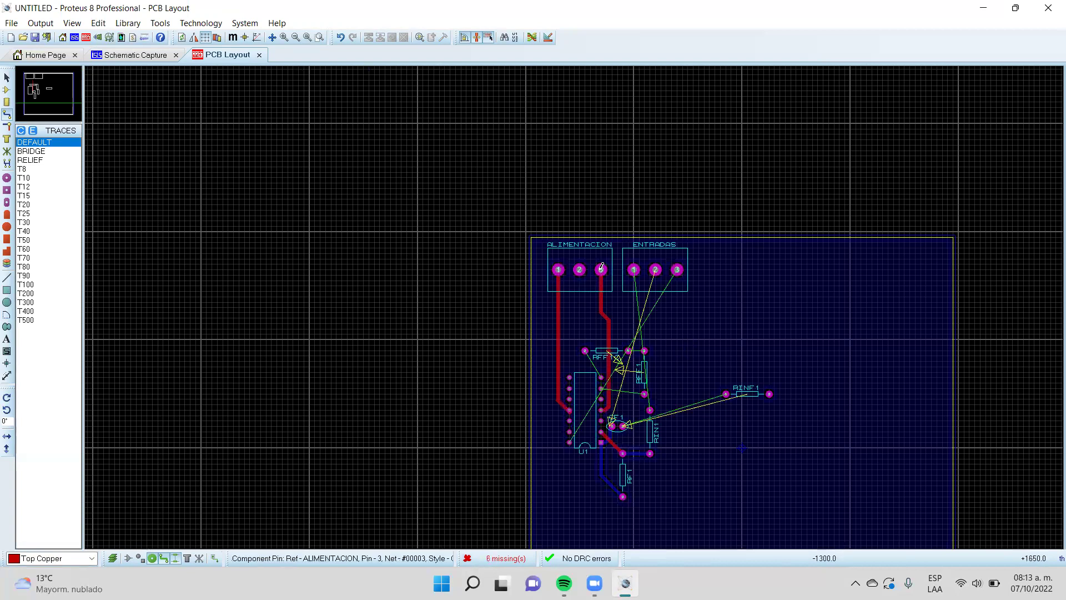
Switch the active layer back to Bottom Copper and route a trace from RFF1's pin 1 to U1's pin 6
{"action": "scroll", "coordinate": [675, 400], "scroll_direction": "up", "scroll_amount": 3}
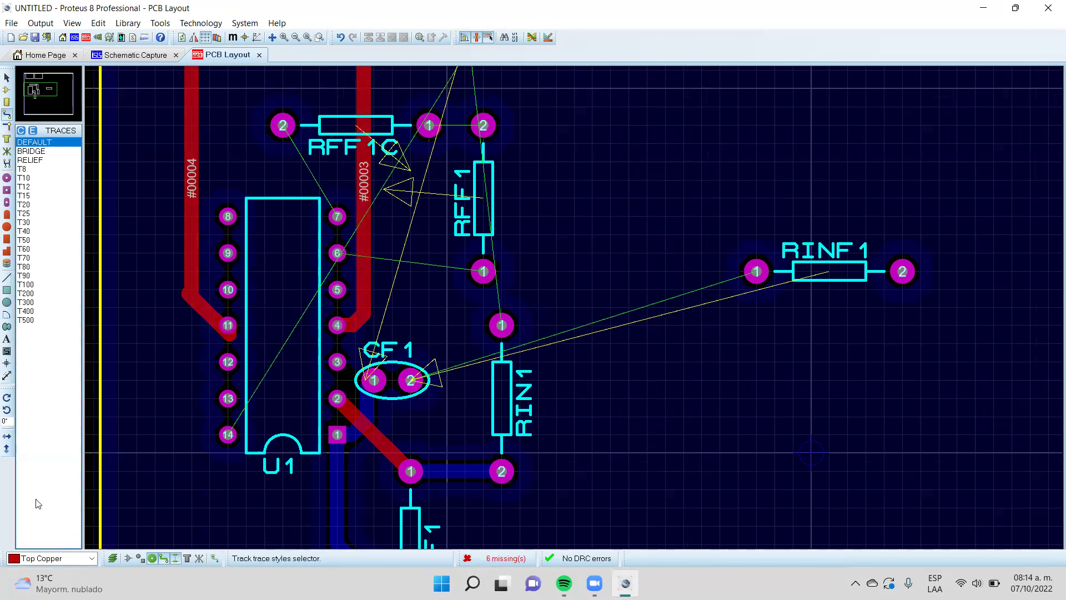
{"action": "left_click", "coordinate": [79, 560]}
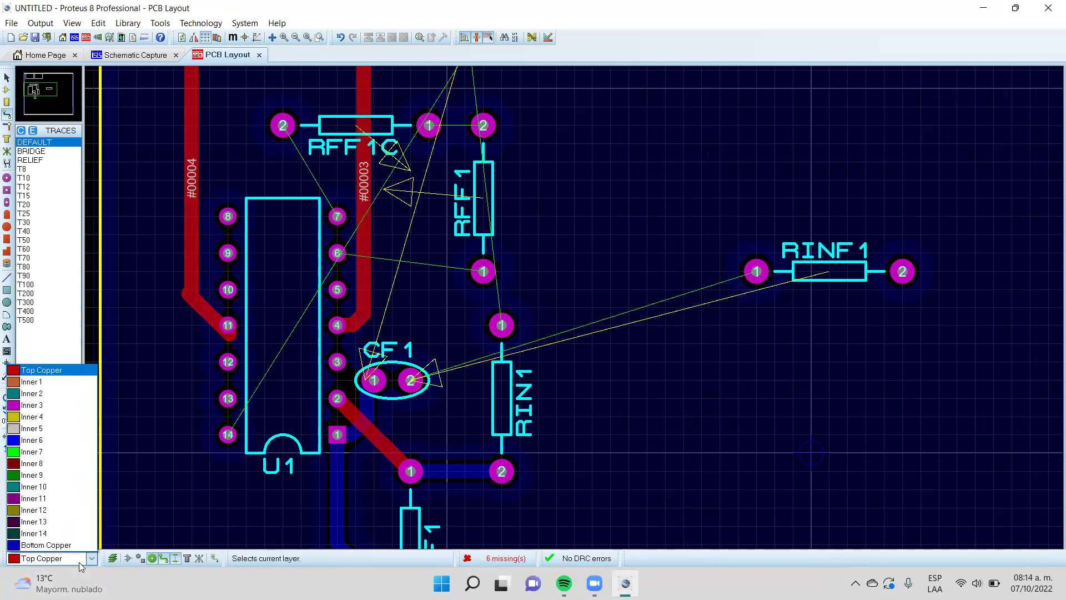
{"action": "left_click", "coordinate": [46, 545]}
{"action": "left_click", "coordinate": [481, 269]}
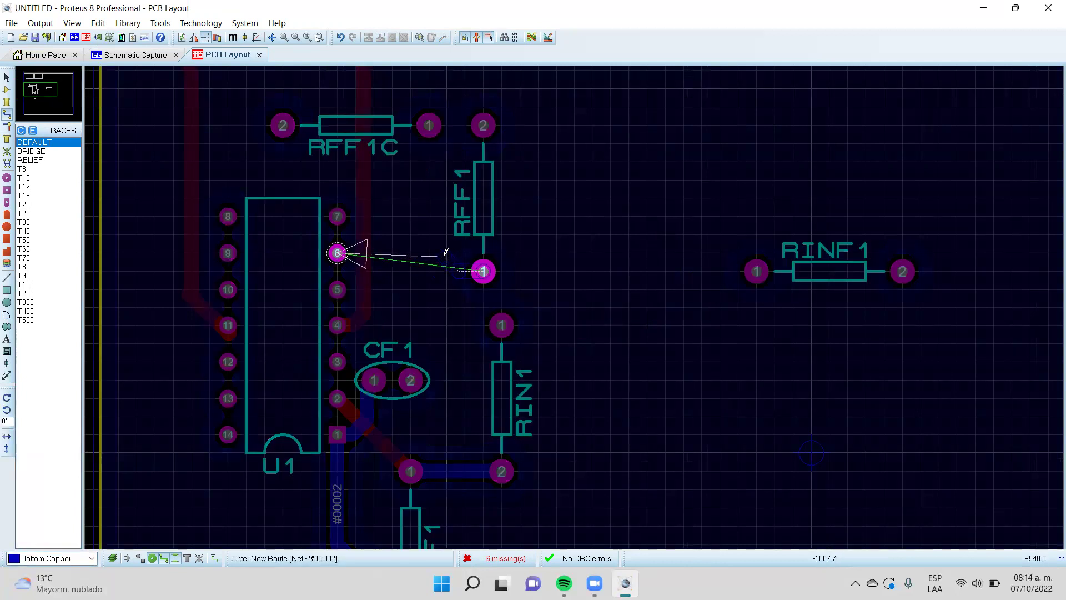
{"action": "left_click", "coordinate": [337, 252]}
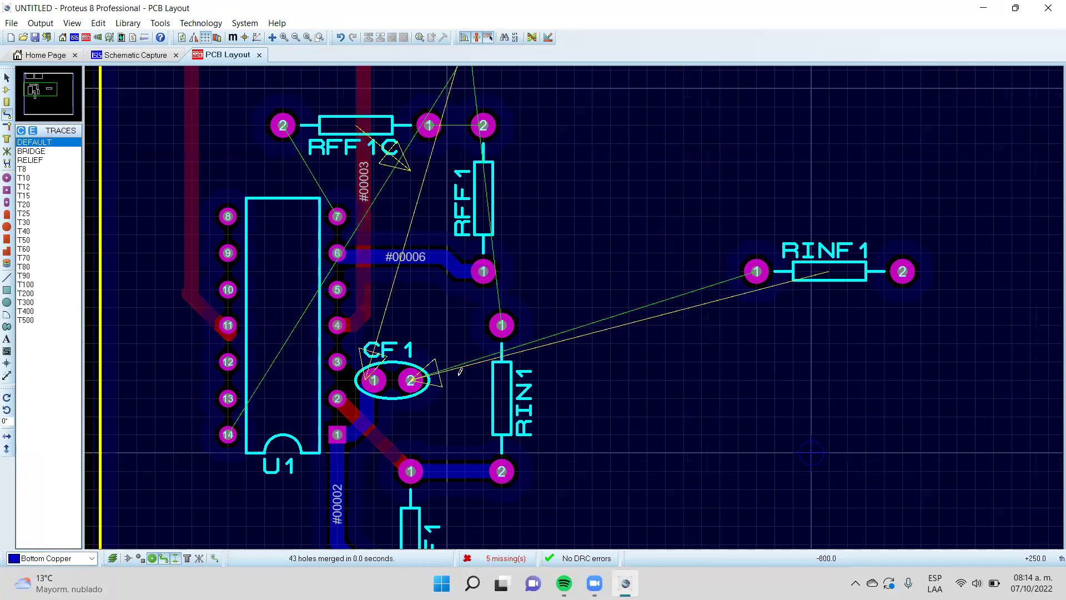
Route a trace from CF1's pin 2 to RINF1's pin 1, passing under RIN1 on Top Copper between two vias and otherwise on Bottom Copper
{"action": "left_click", "coordinate": [412, 379]}
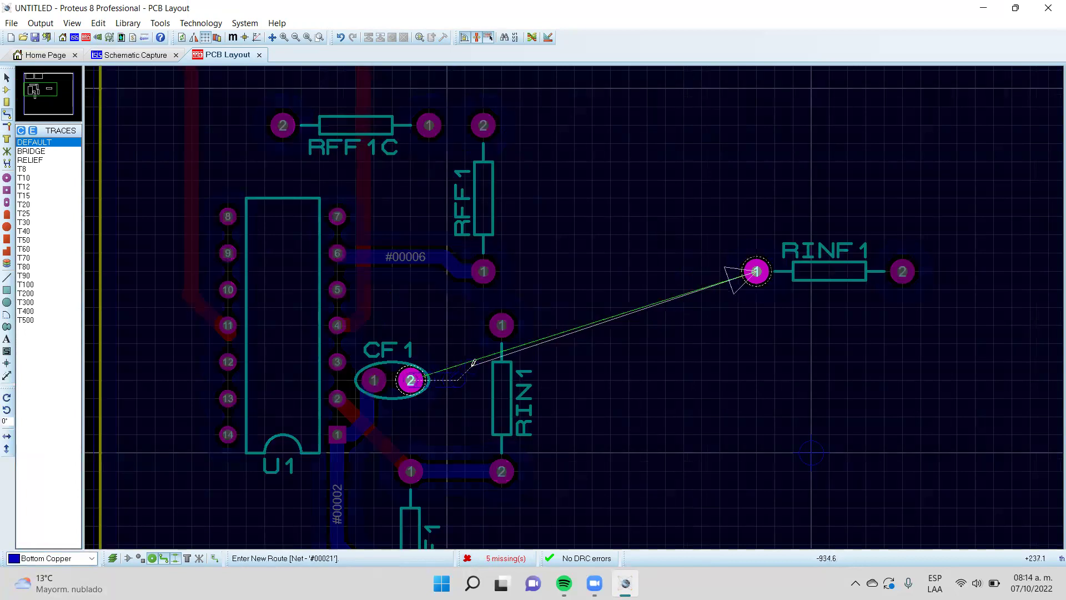
{"action": "double_click", "coordinate": [468, 379]}
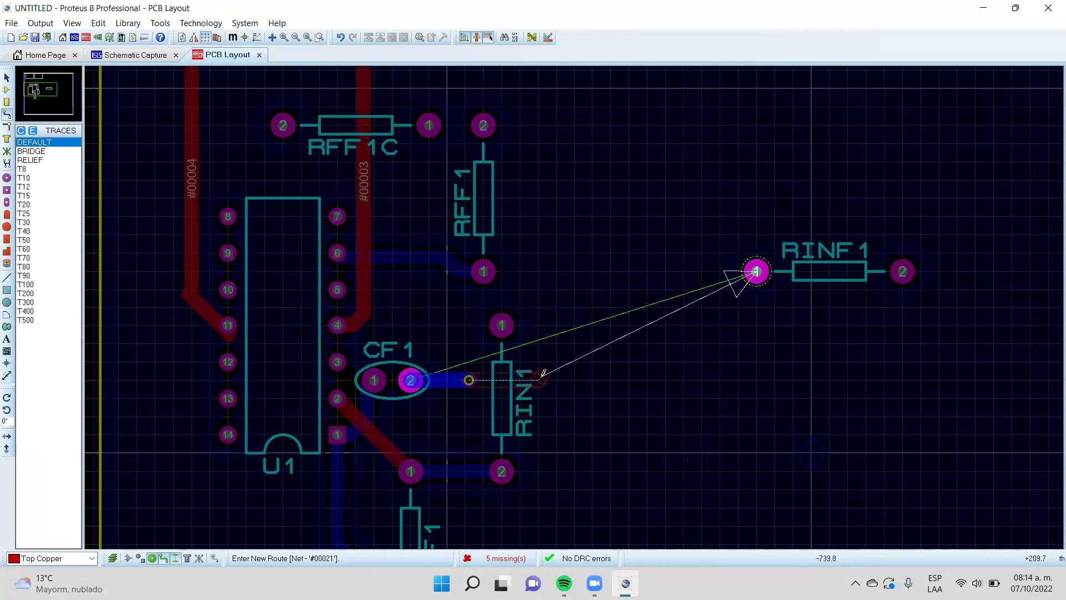
{"action": "double_click", "coordinate": [543, 376]}
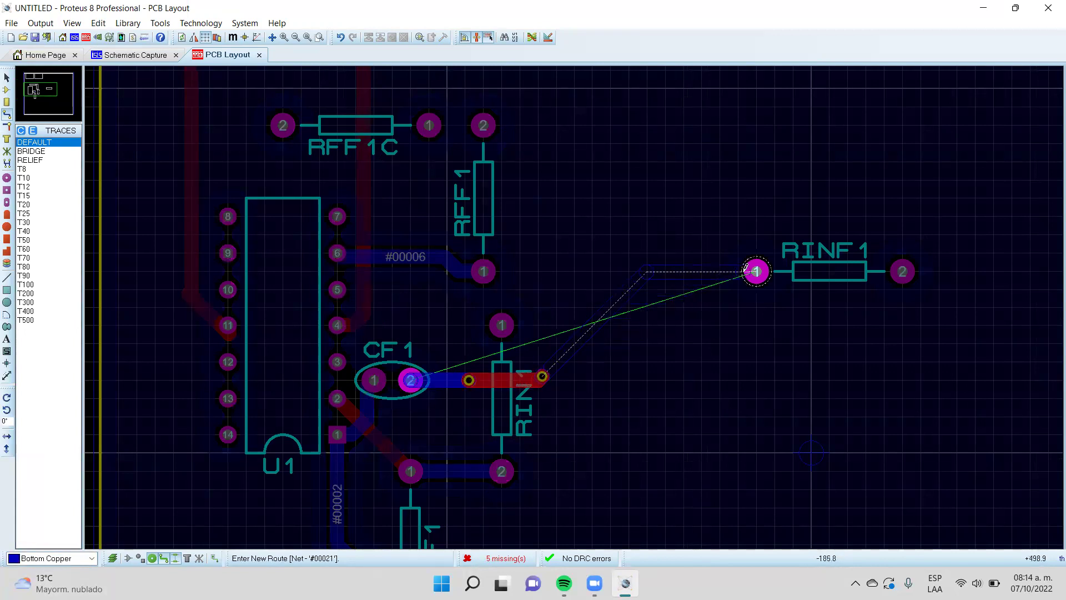
{"action": "left_click", "coordinate": [756, 271]}
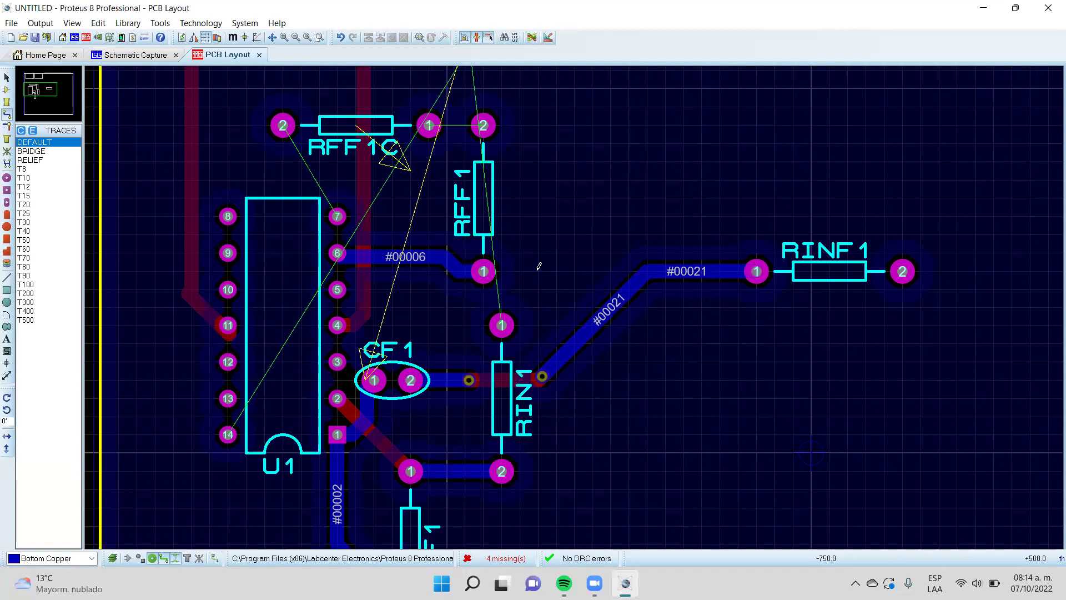
Route a bottom-copper trace from RIN1's pin 1 up beside RFF1 to the ENTRADAS connector's pin 1
{"action": "scroll", "coordinate": [538, 266], "scroll_direction": "down", "scroll_amount": 1}
{"action": "scroll", "coordinate": [561, 299], "scroll_direction": "down", "scroll_amount": 2}
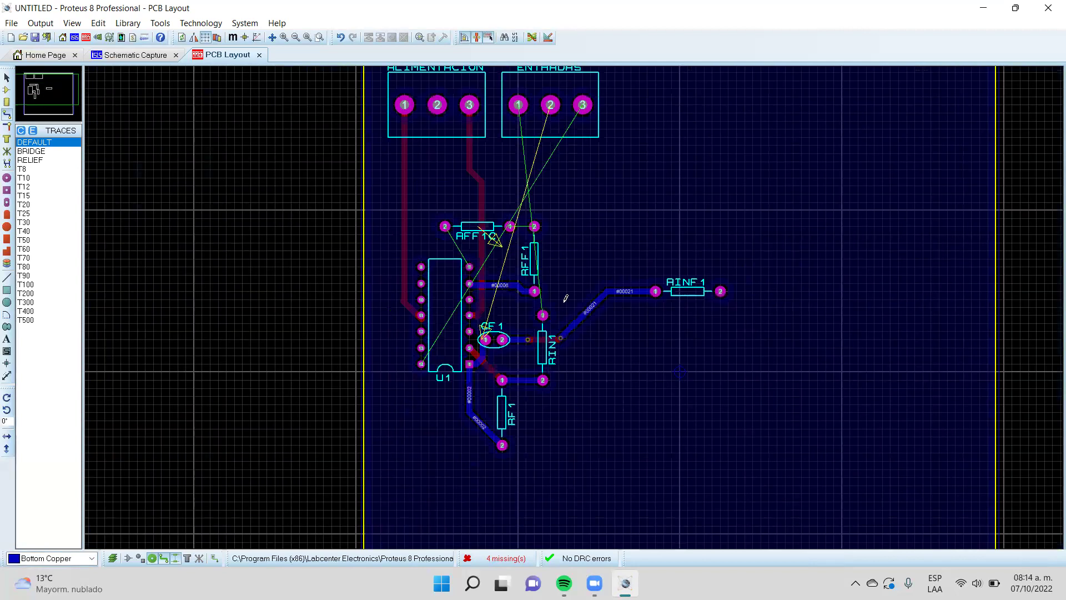
{"action": "scroll", "coordinate": [575, 302], "scroll_direction": "up", "scroll_amount": 4}
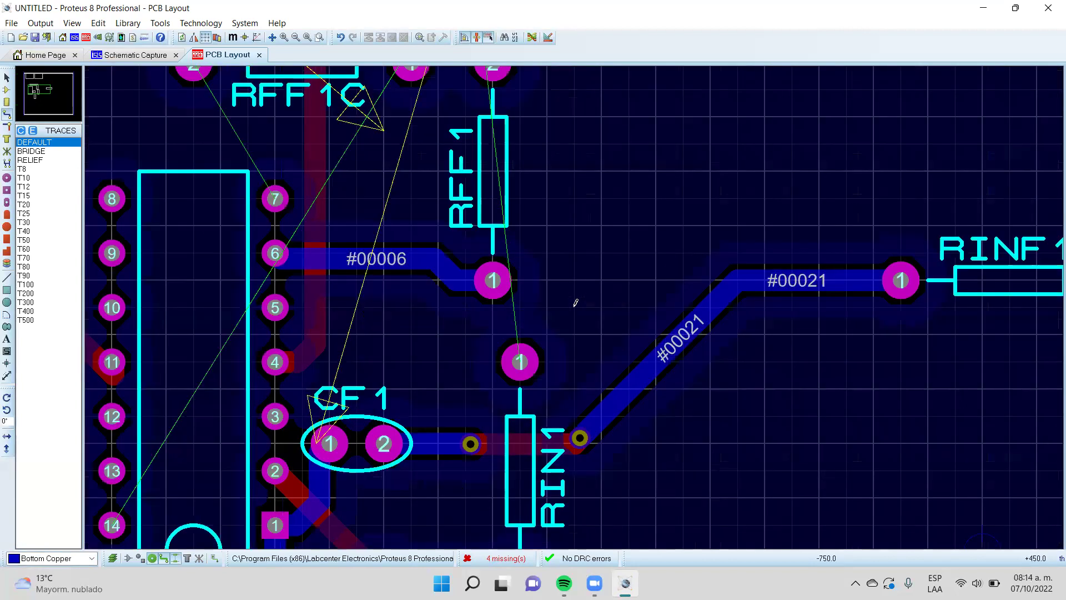
{"action": "left_click", "coordinate": [527, 359]}
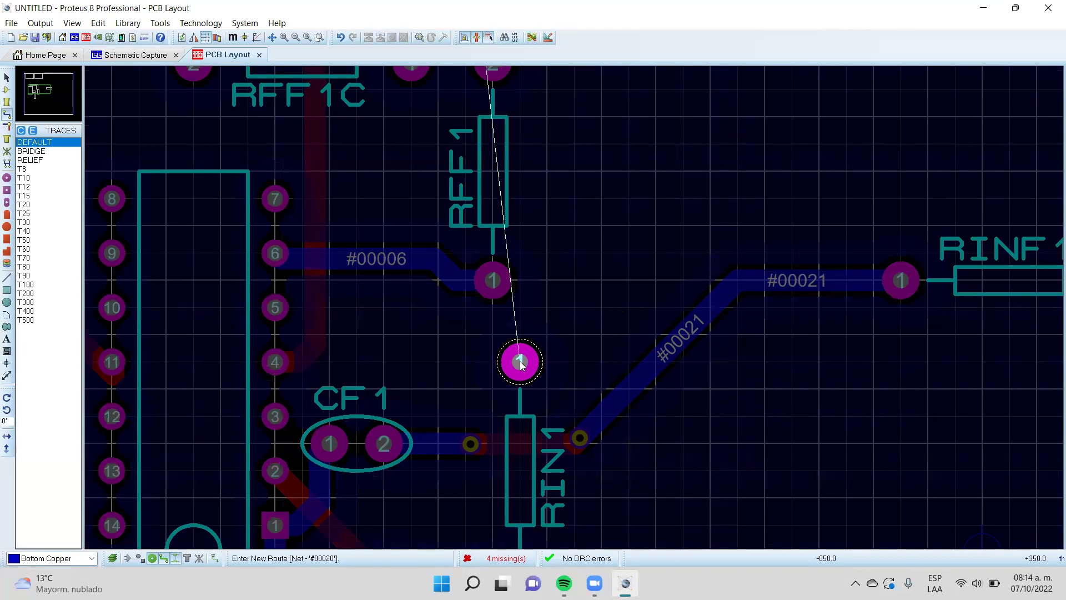
{"action": "left_click", "coordinate": [572, 296]}
{"action": "scroll", "coordinate": [582, 186], "scroll_direction": "down", "scroll_amount": 2}
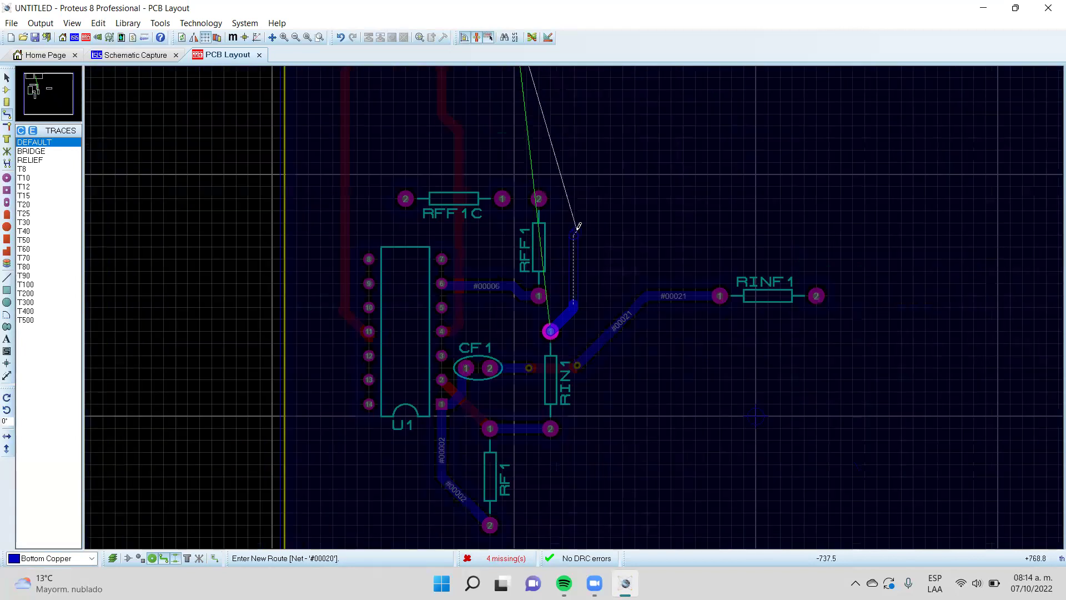
{"action": "scroll", "coordinate": [569, 111], "scroll_direction": "down", "scroll_amount": 1}
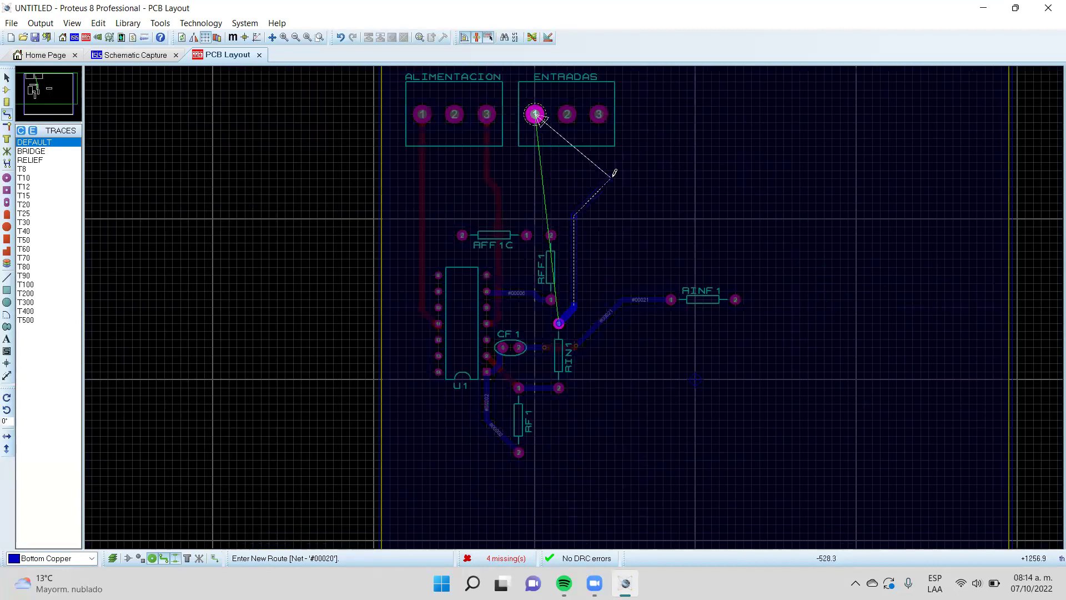
{"action": "left_click", "coordinate": [536, 171]}
{"action": "left_click", "coordinate": [535, 114]}
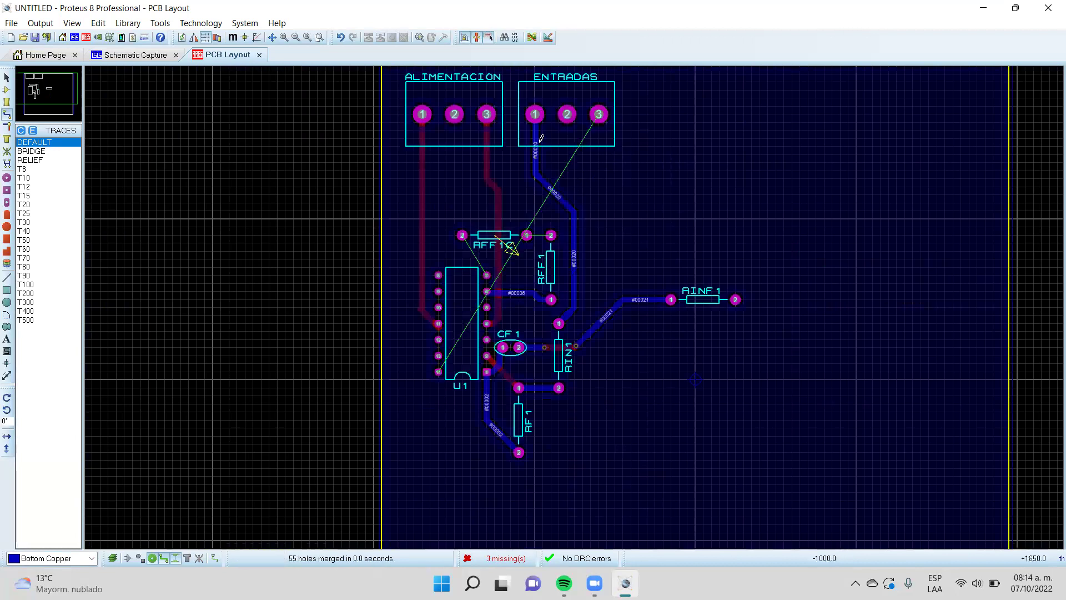
Route a bottom-copper trace from U1's pin 14 around below RF1 and through RINF1's body to the ENTRADAS connector's pin 3
{"action": "left_click", "coordinate": [438, 371]}
{"action": "left_click", "coordinate": [500, 468]}
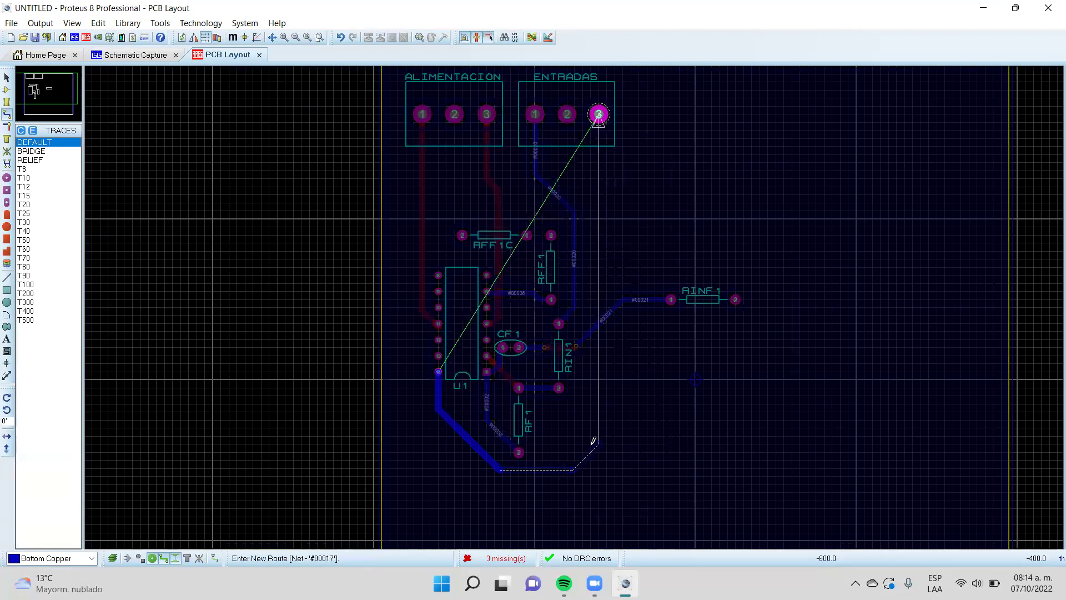
{"action": "left_click", "coordinate": [582, 418]}
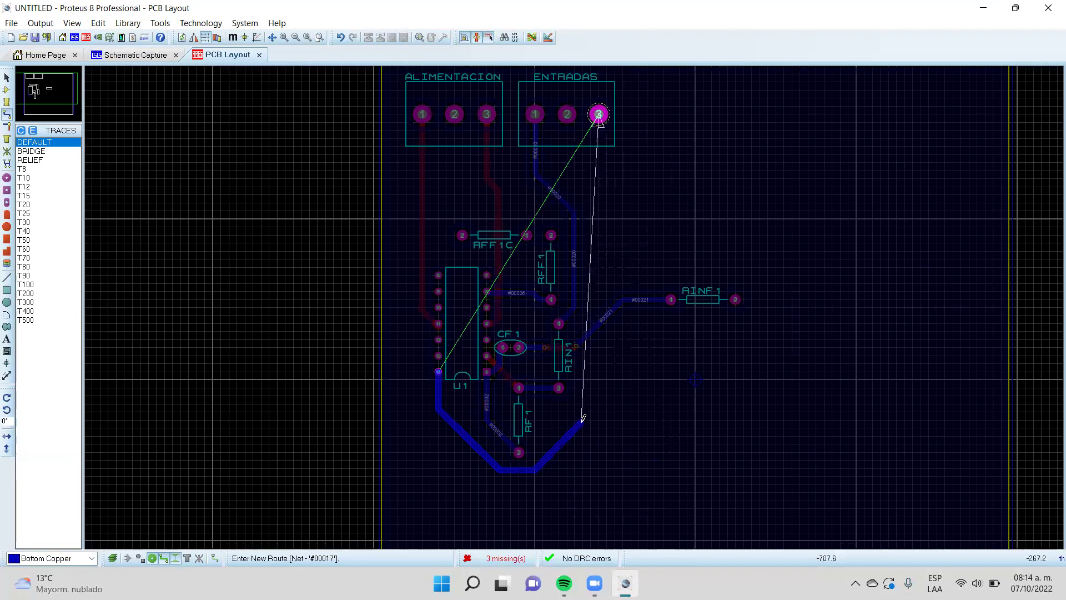
{"action": "left_click", "coordinate": [695, 331]}
{"action": "left_click", "coordinate": [693, 265]}
{"action": "left_click", "coordinate": [598, 115]}
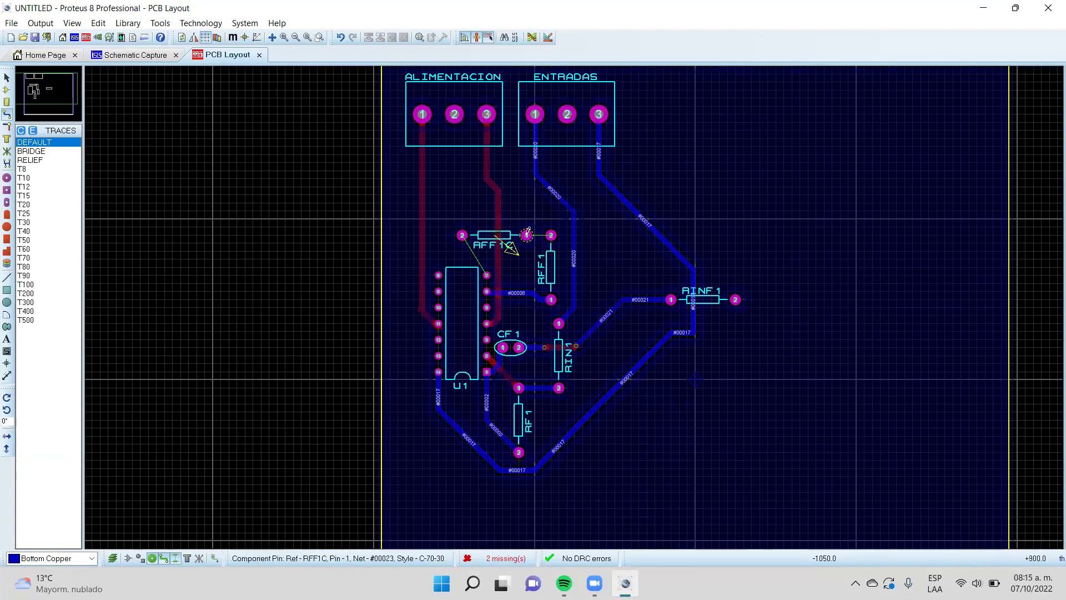
Route bottom-copper traces from RFF1C's pin 1 to RFF1's pin 2 and from U1's pin 7 to RFF1C's pin 2
{"action": "left_click", "coordinate": [527, 235]}
{"action": "left_click", "coordinate": [550, 233]}
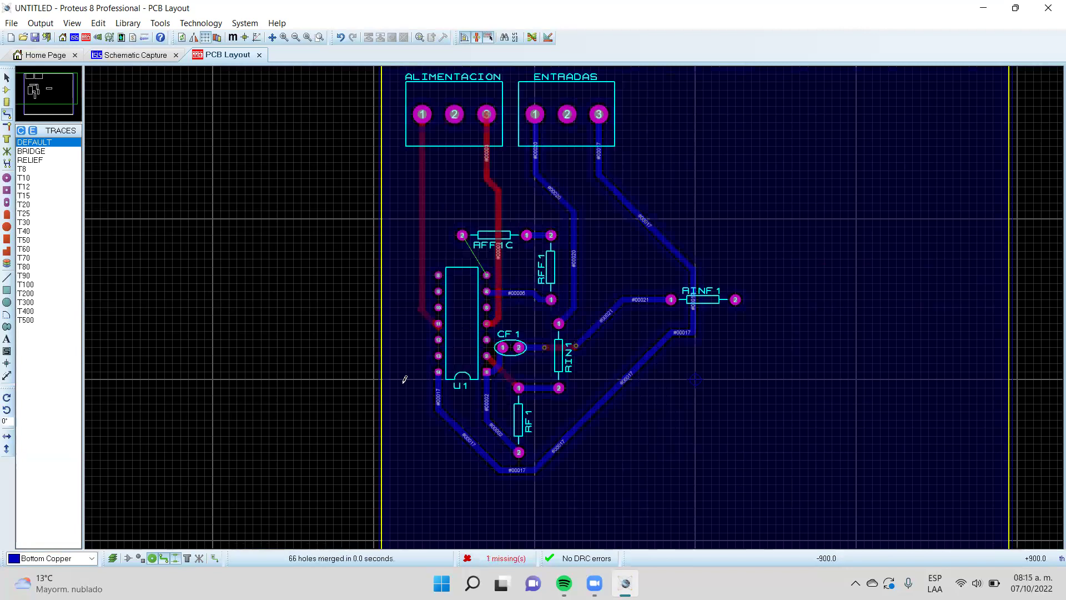
{"action": "left_click", "coordinate": [486, 274]}
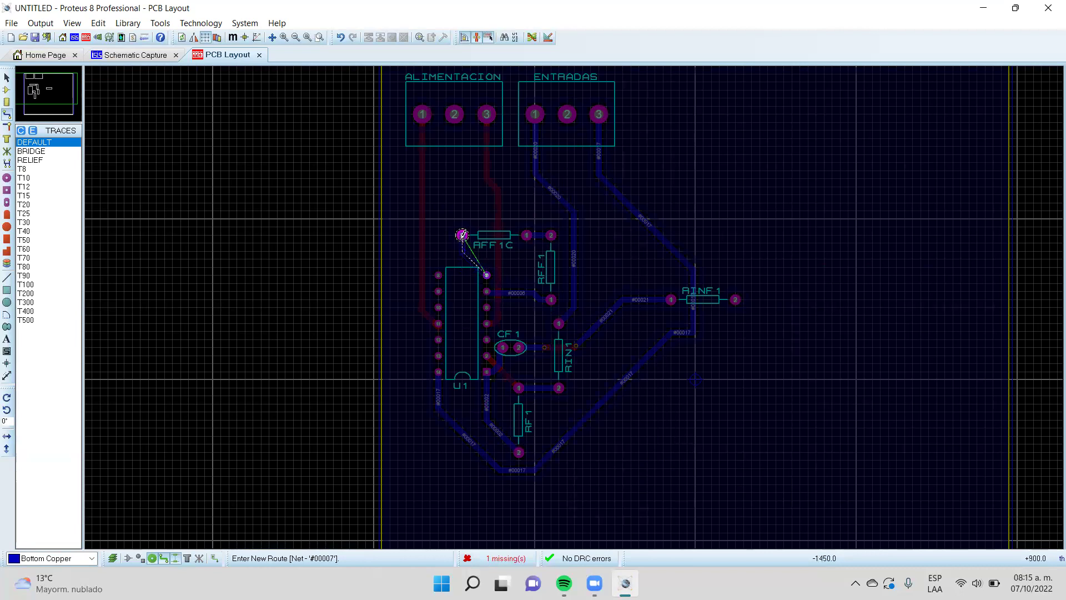
{"action": "left_click", "coordinate": [462, 235]}
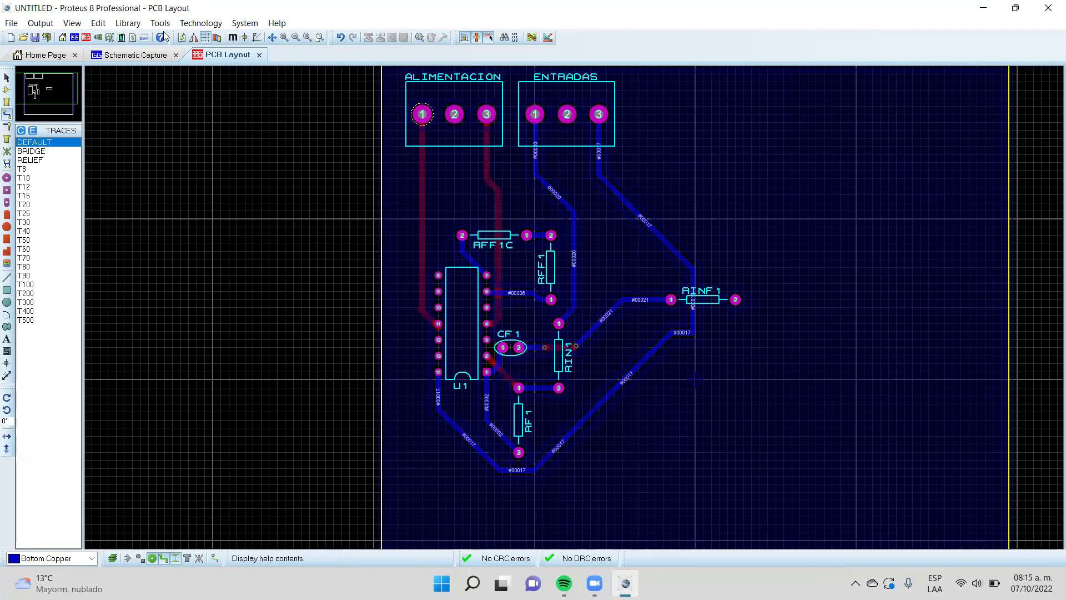
Inspect the routed board in the 3D Visualizer and return to the PCB layout
{"action": "left_click", "coordinate": [97, 39]}
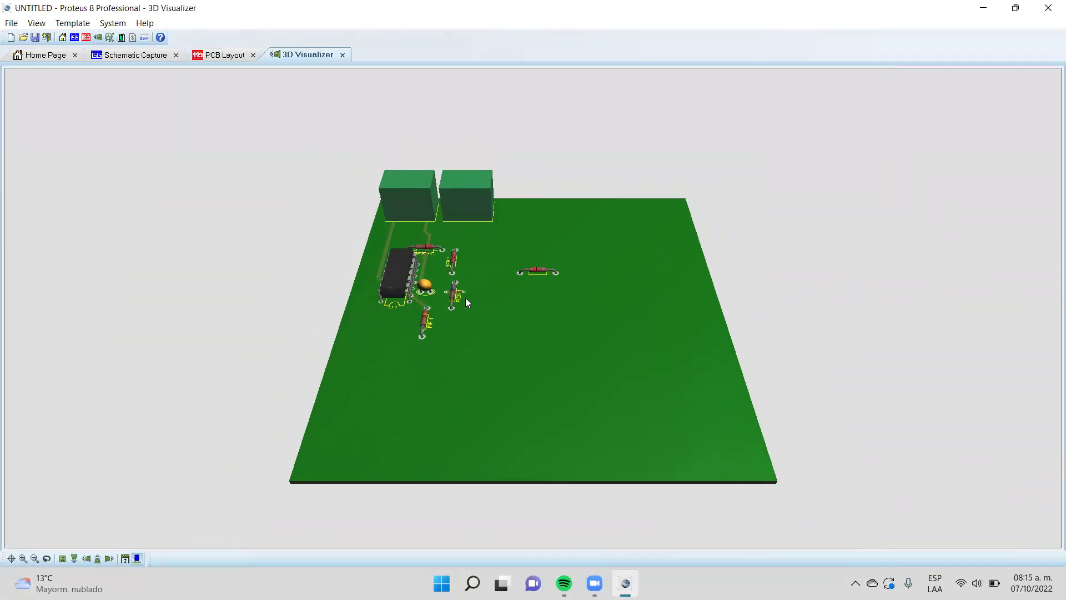
{"action": "left_click", "coordinate": [221, 57]}
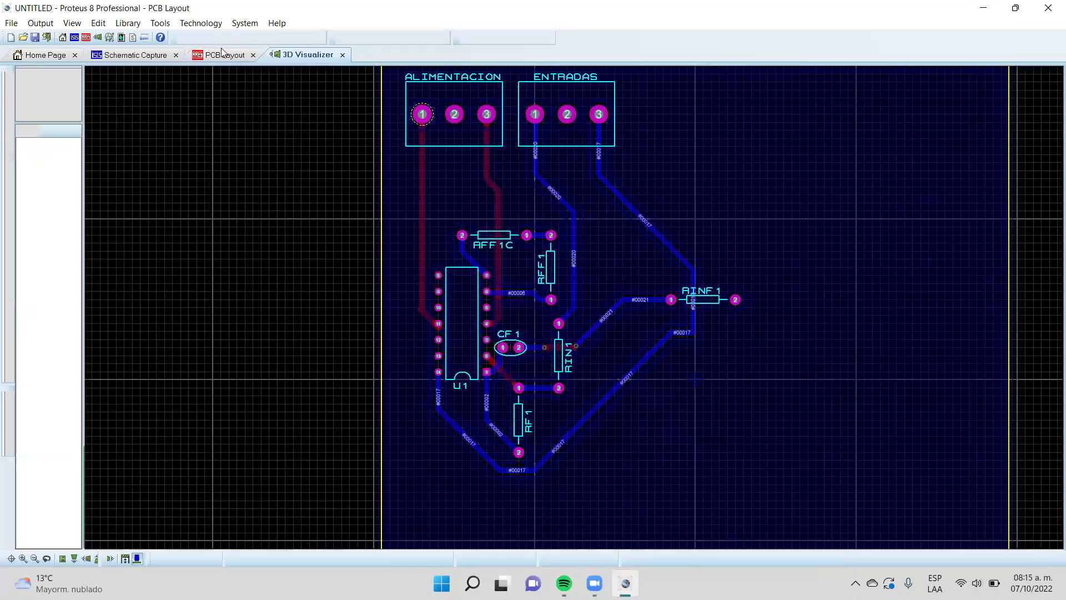
Set up an Adobe PDF export with Bottom Copper, Top Silk and Bottom Silk included, and Top Copper and Mech 1 excluded
{"action": "left_click", "coordinate": [10, 24]}
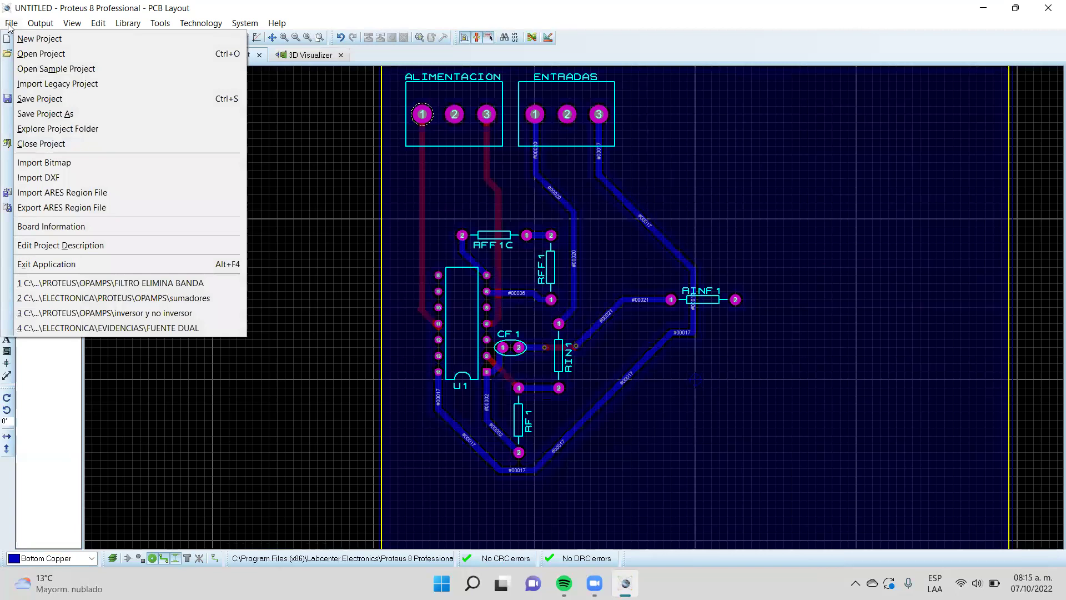
{"action": "mouse_move", "coordinate": [44, 26]}
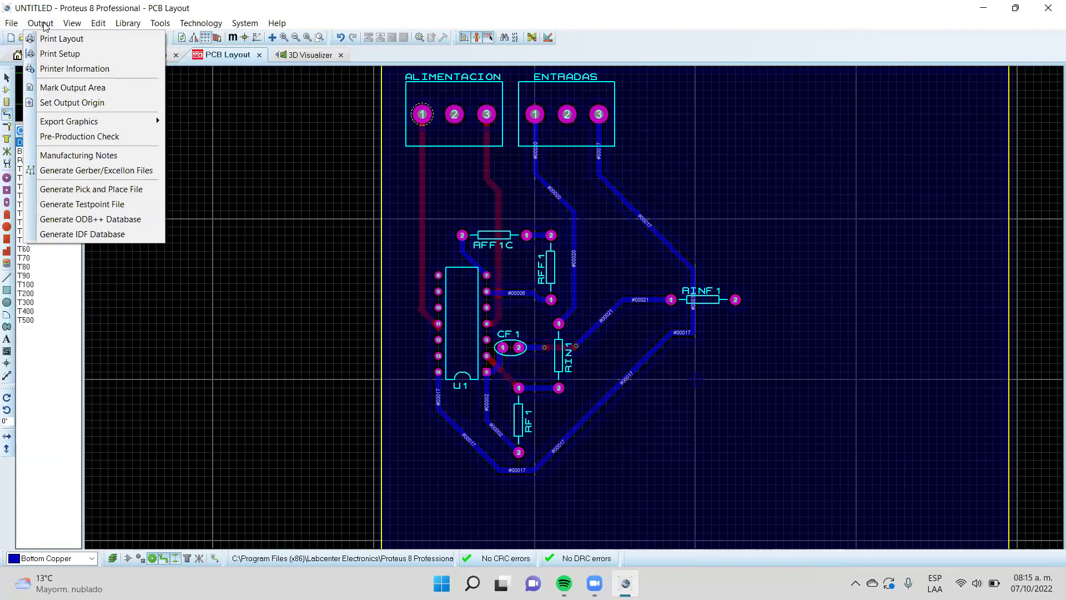
{"action": "mouse_move", "coordinate": [97, 120]}
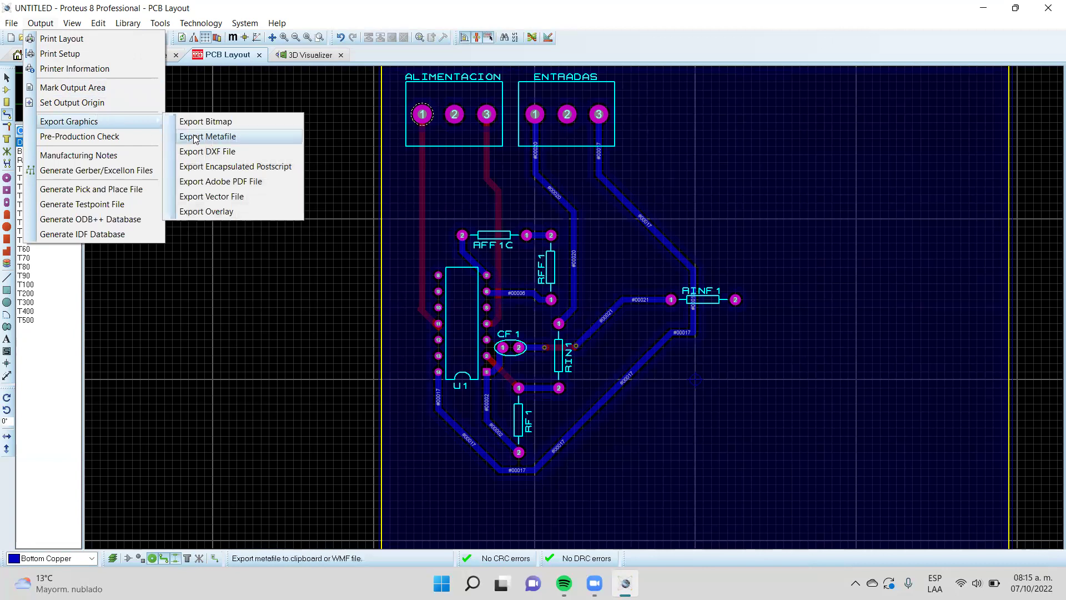
{"action": "left_click", "coordinate": [248, 182]}
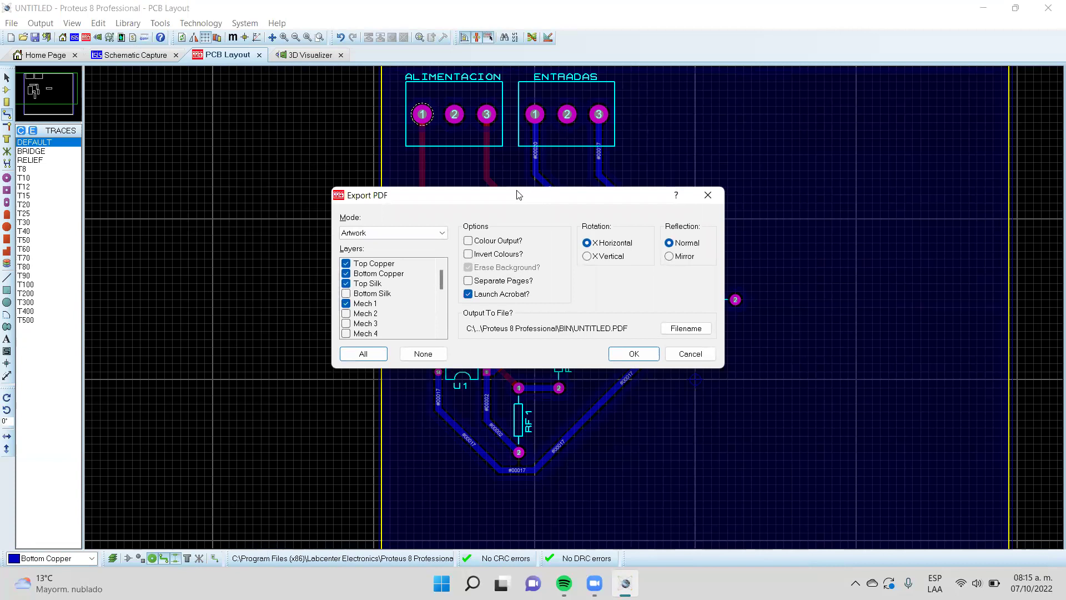
{"action": "left_click_drag", "start_coordinate": [517, 194], "coordinate": [149, 172]}
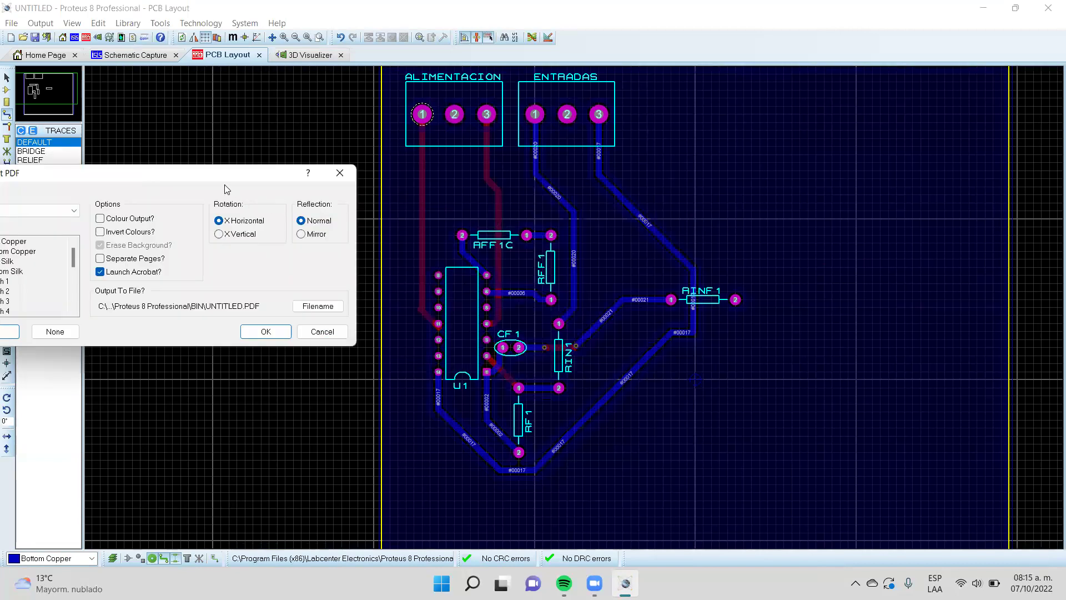
{"action": "left_click_drag", "start_coordinate": [232, 169], "coordinate": [378, 80]}
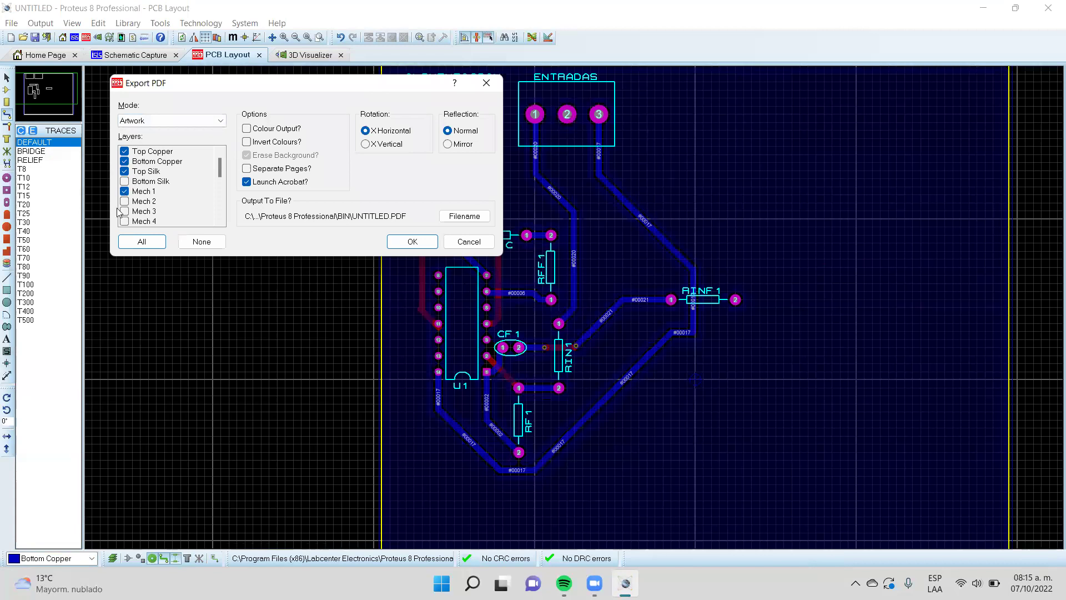
{"action": "left_click", "coordinate": [125, 151]}
{"action": "left_click", "coordinate": [125, 171]}
{"action": "left_click", "coordinate": [124, 191]}
{"action": "left_click", "coordinate": [124, 181]}
{"action": "left_click", "coordinate": [125, 184]}
{"action": "left_click", "coordinate": [125, 181]}
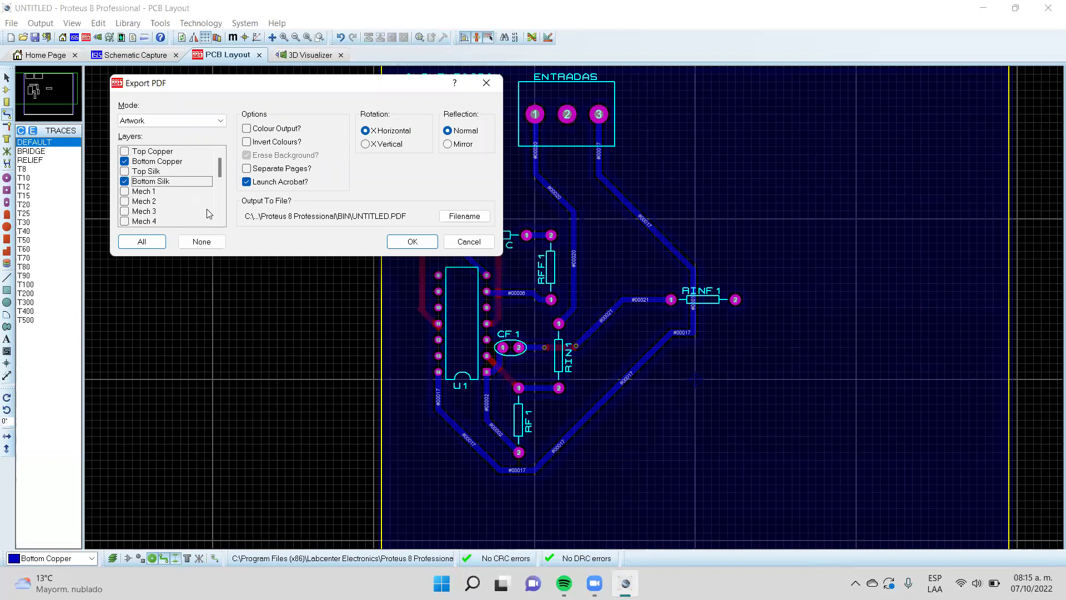
{"action": "left_click", "coordinate": [126, 172]}
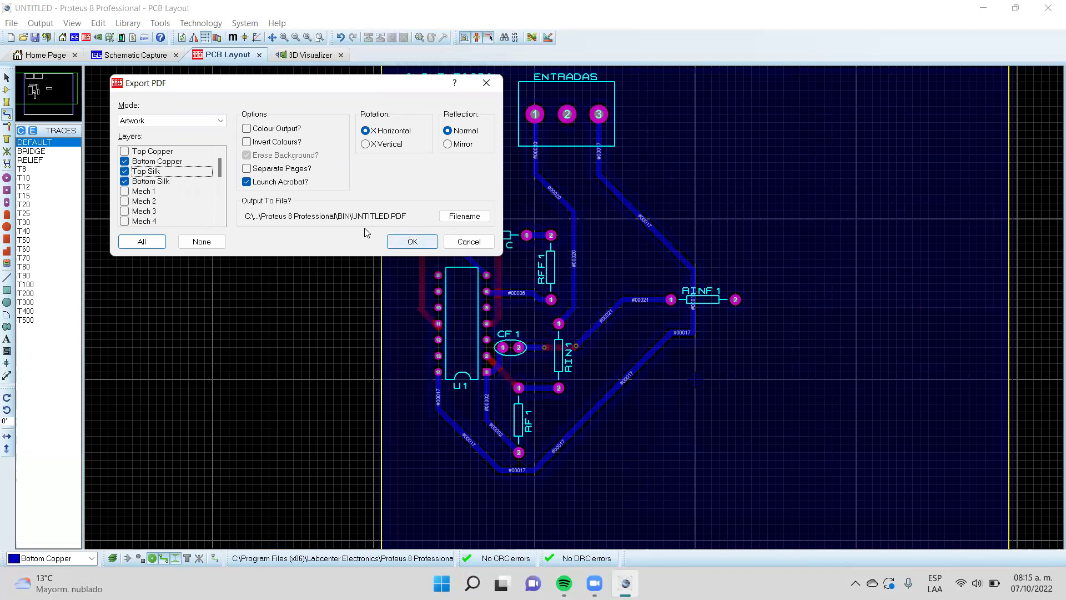
Set the PDF output file to filtro on the desktop and run the export
{"action": "left_click", "coordinate": [450, 216]}
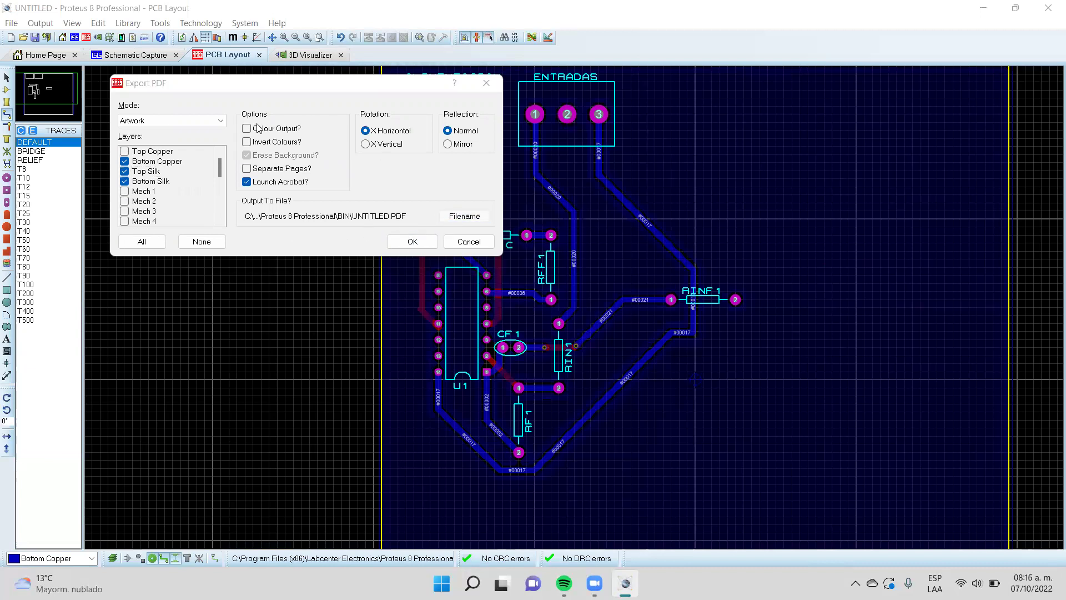
{"action": "left_click", "coordinate": [307, 227]}
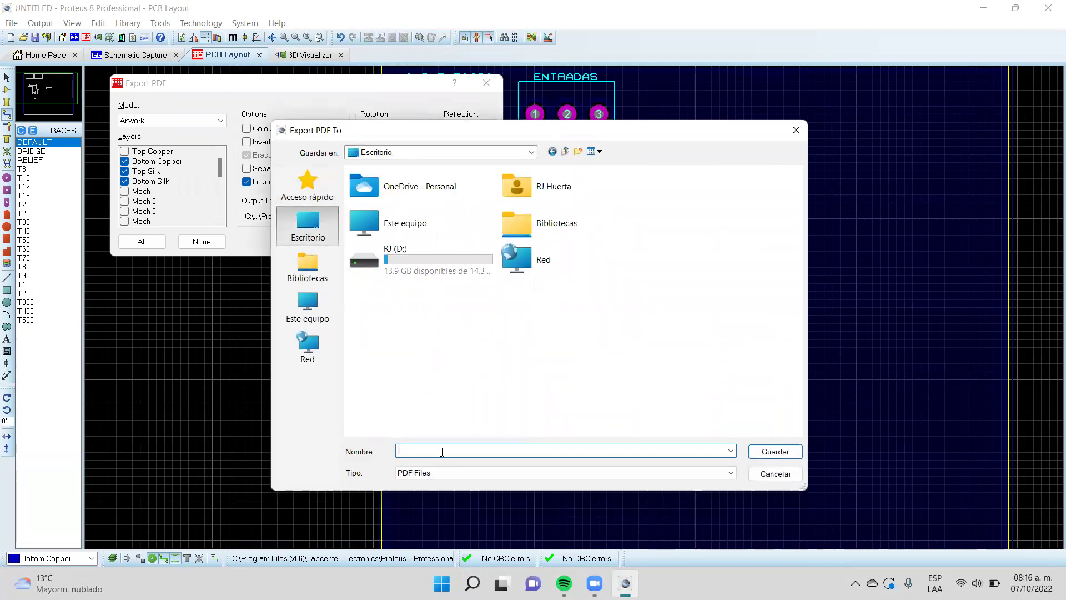
{"action": "type", "text": "filtro"}
{"action": "key", "text": "Return"}
{"action": "left_click", "coordinate": [416, 243]}
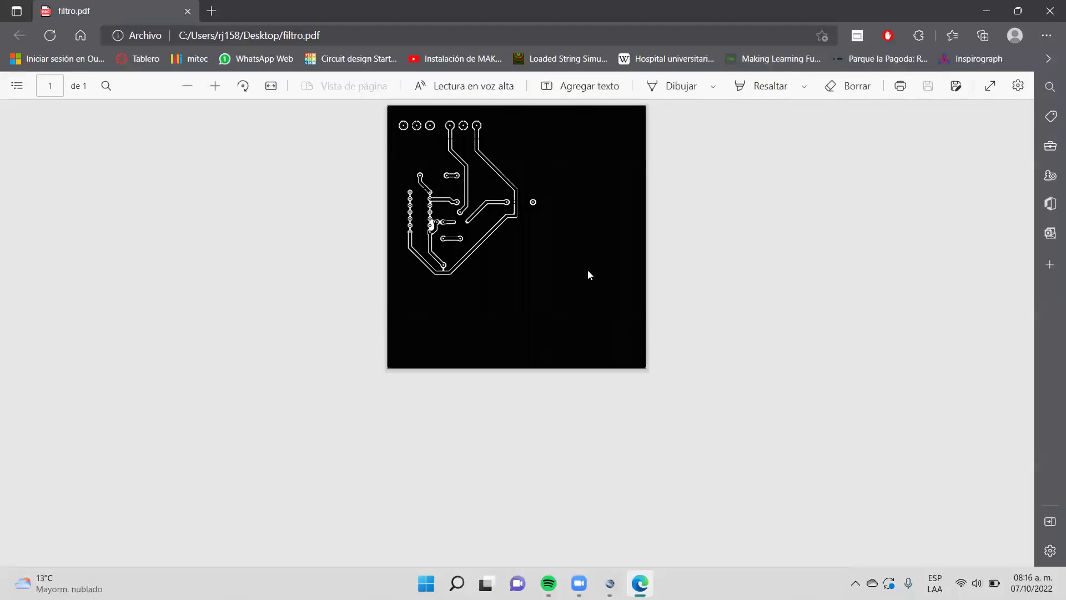
Examine the traces and pads in the exported filtro.pdf up close and switch back to Proteus
{"action": "scroll", "coordinate": [485, 228], "scroll_direction": "up", "scroll_amount": 5}
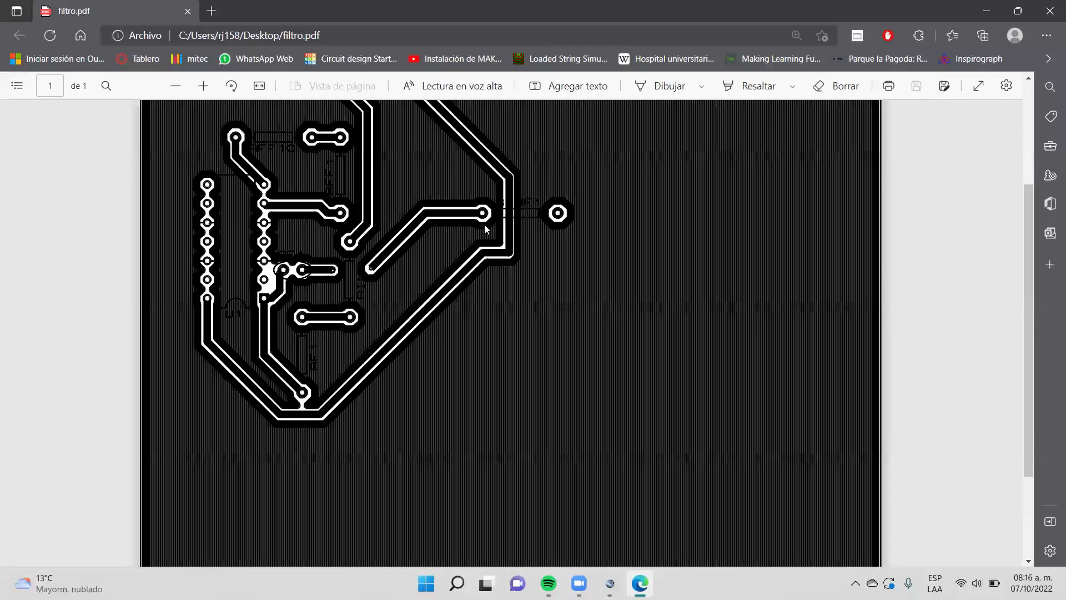
{"action": "scroll", "coordinate": [485, 228], "scroll_direction": "up", "scroll_amount": 3}
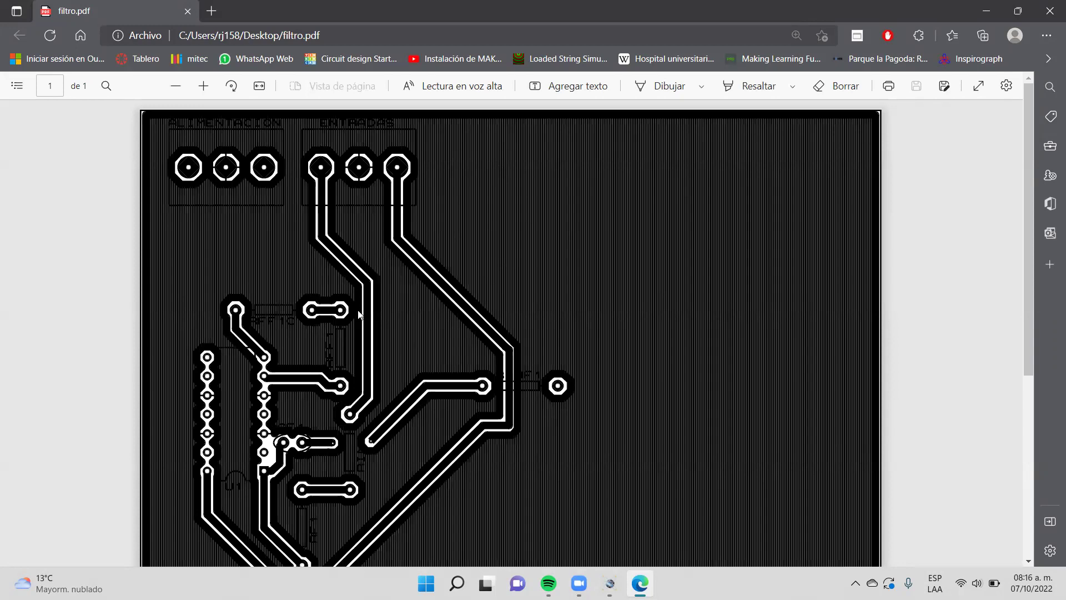
{"action": "scroll", "coordinate": [358, 313], "scroll_direction": "up", "scroll_amount": 3}
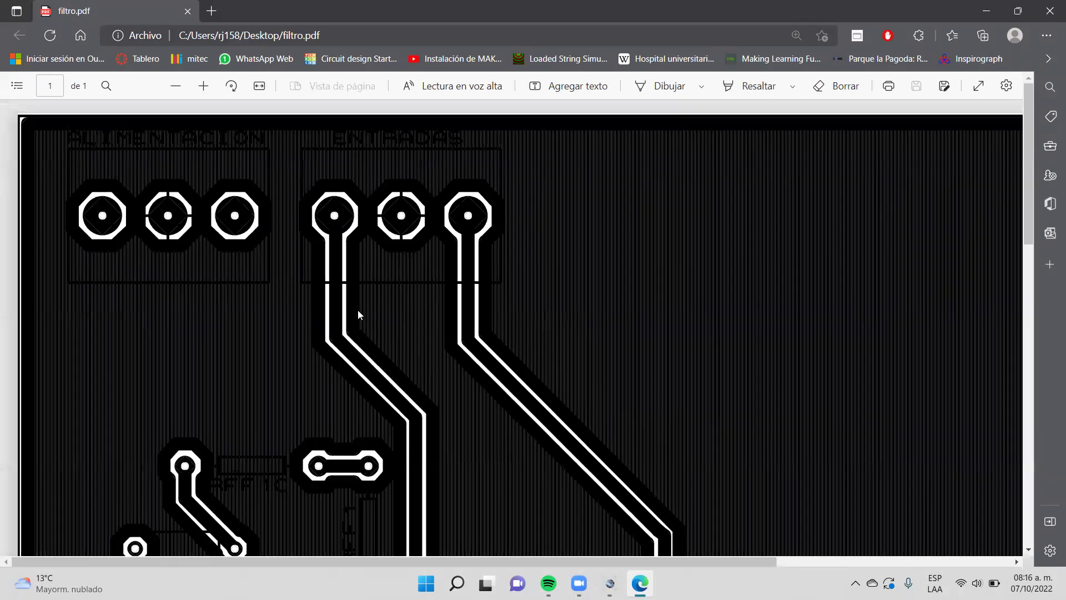
{"action": "key", "text": "alt+Tab"}
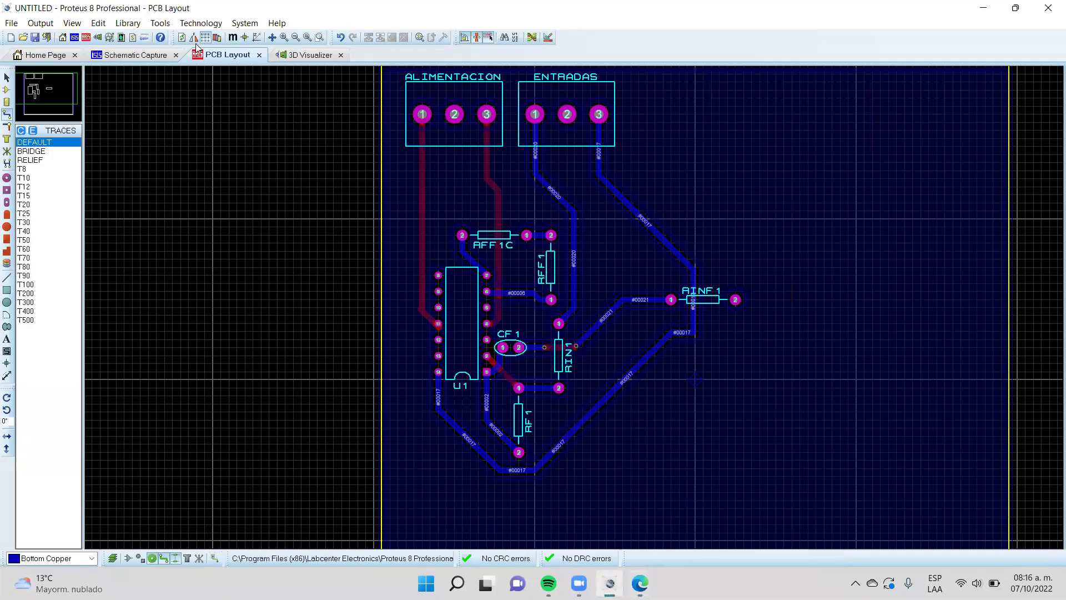
{"action": "left_click", "coordinate": [248, 23]}
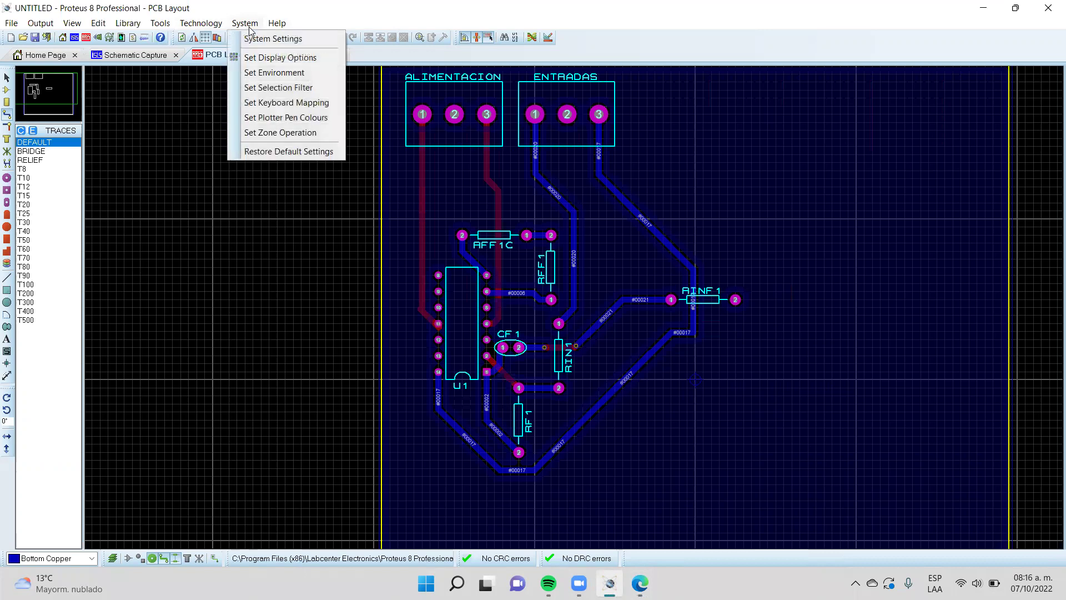
{"action": "key", "text": "Left"}
{"action": "key", "text": "Left"}
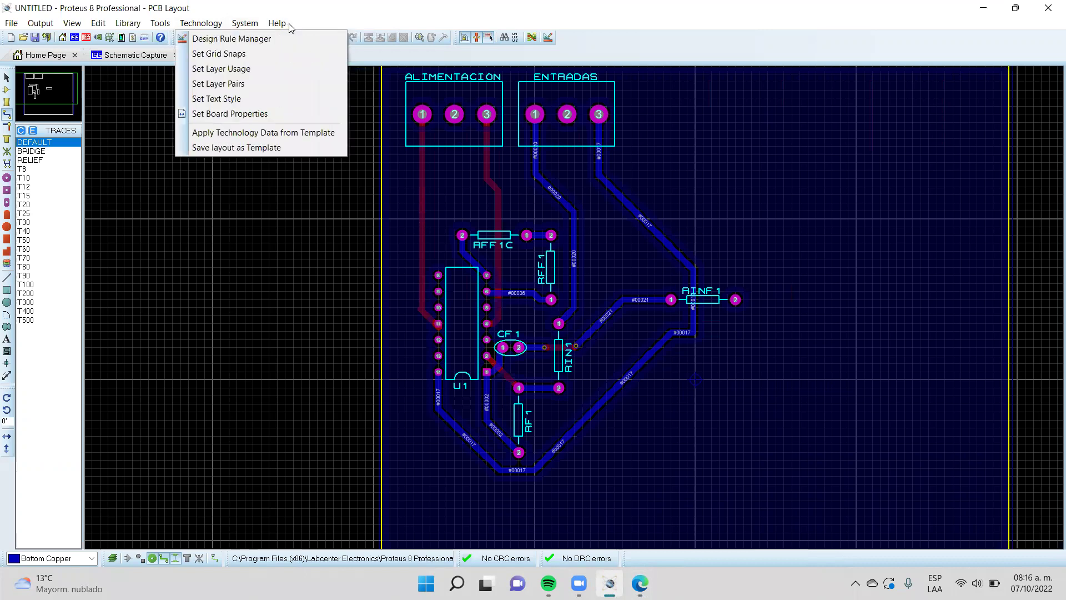
{"action": "mouse_move", "coordinate": [170, 28]}
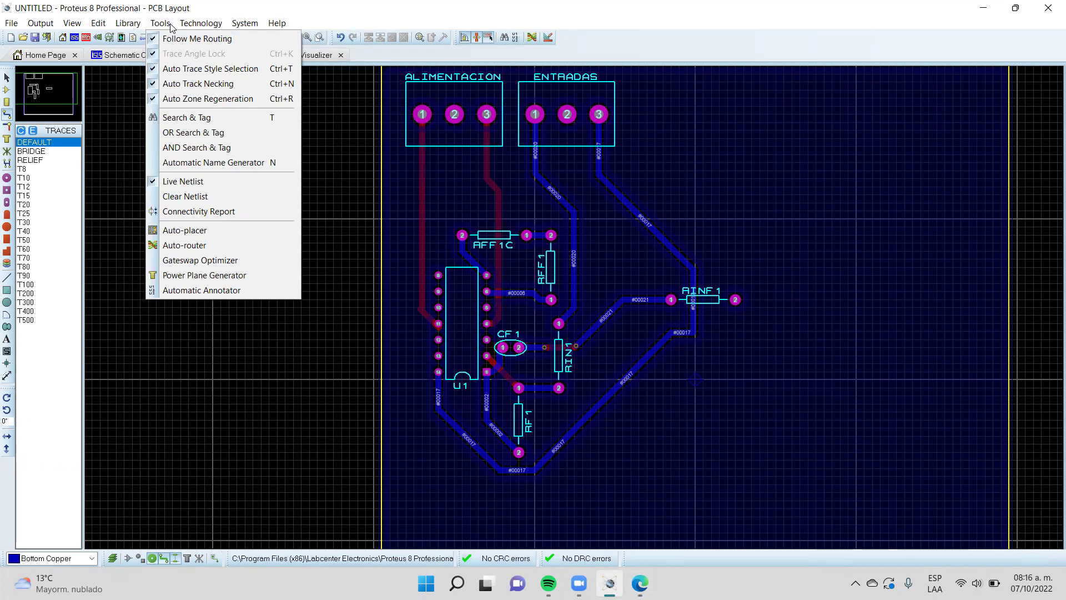
{"action": "left_click", "coordinate": [533, 53]}
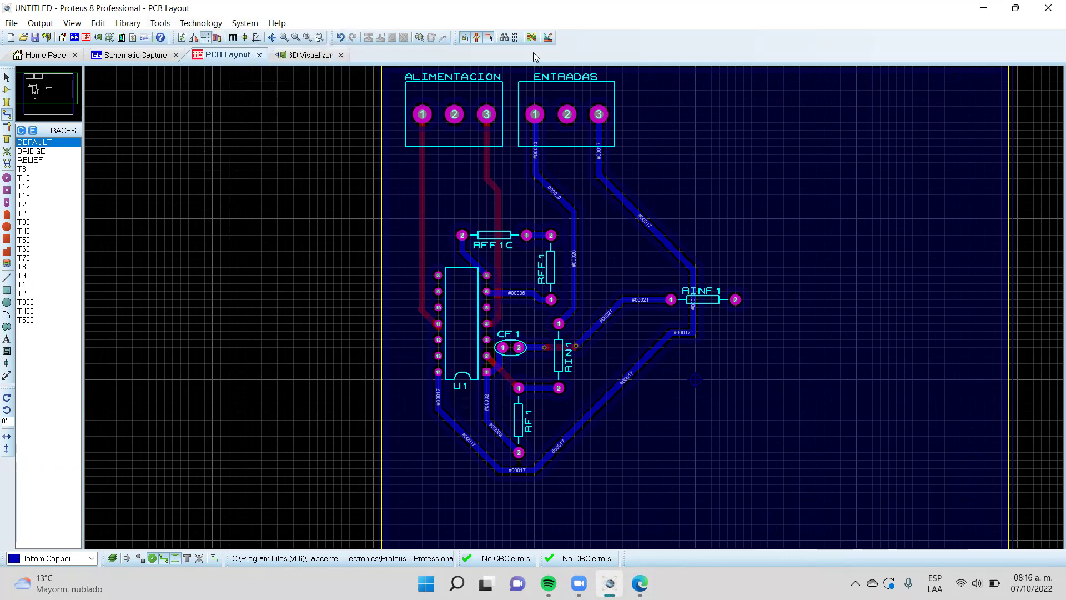